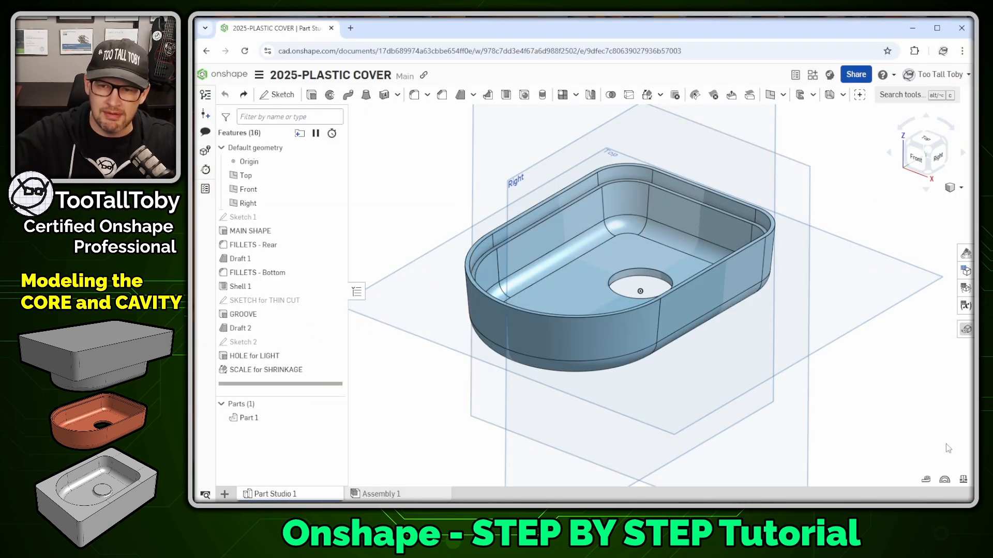
Run a draft analysis on Part 1 with the Top plane as mold split direction and a 5 deg minimum draft angle.
click(945, 481)
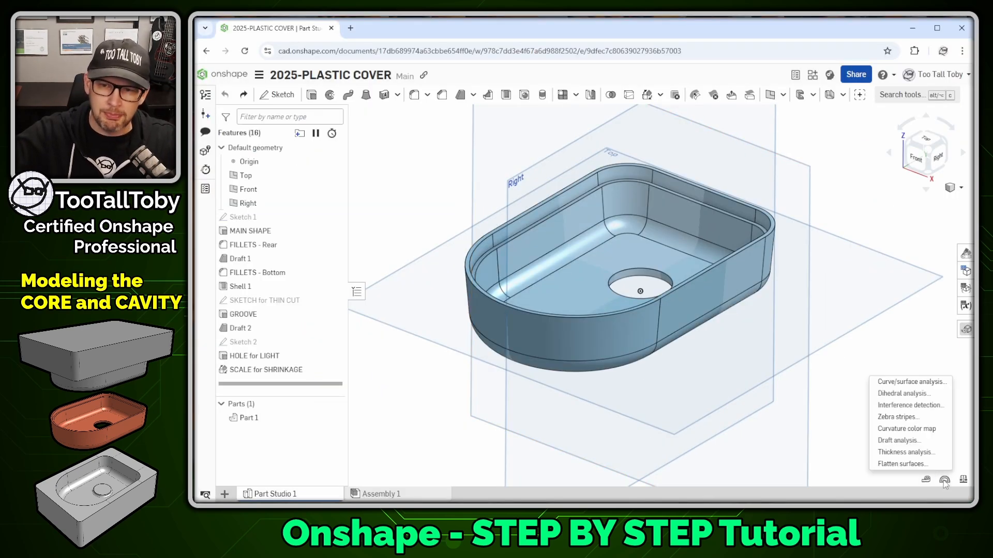
click(904, 441)
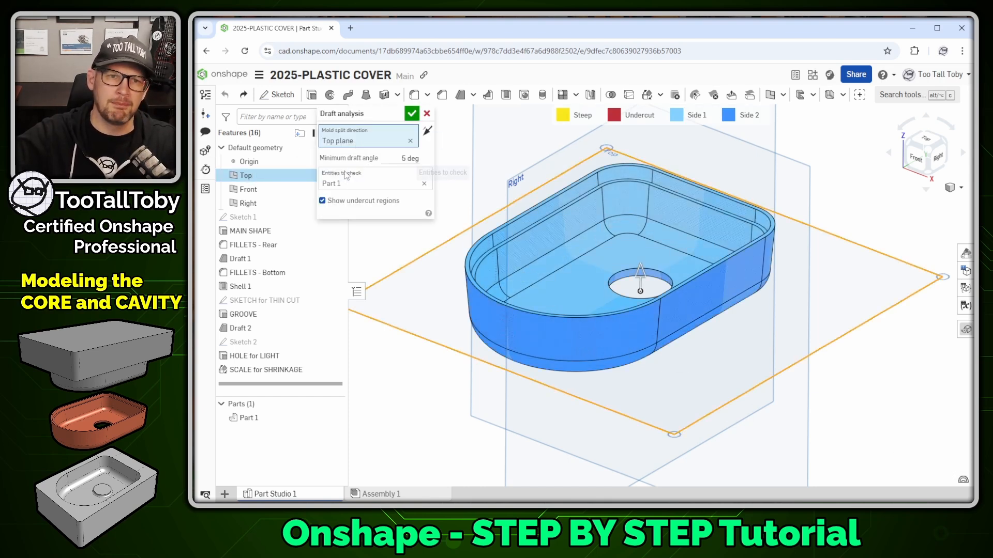
click(415, 159)
text(3)
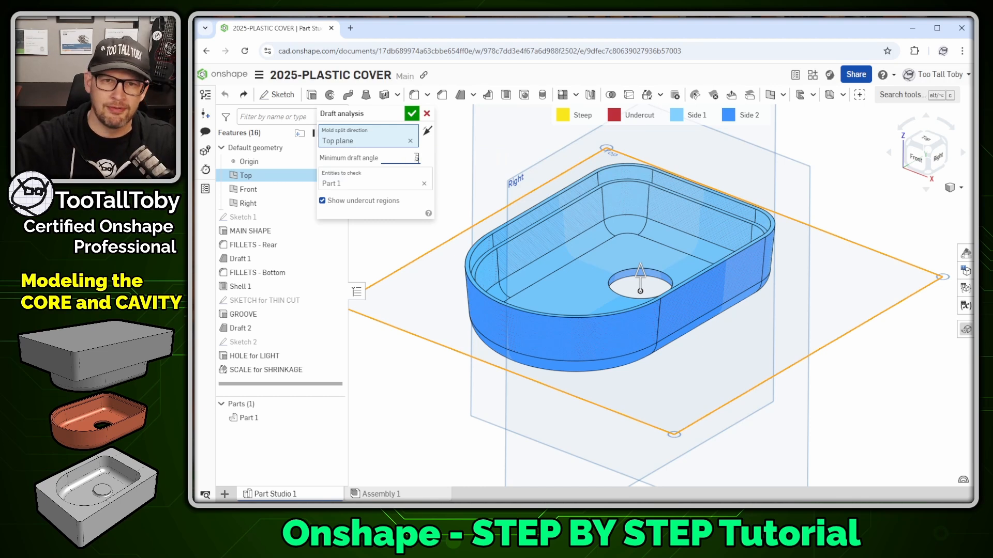
click(371, 183)
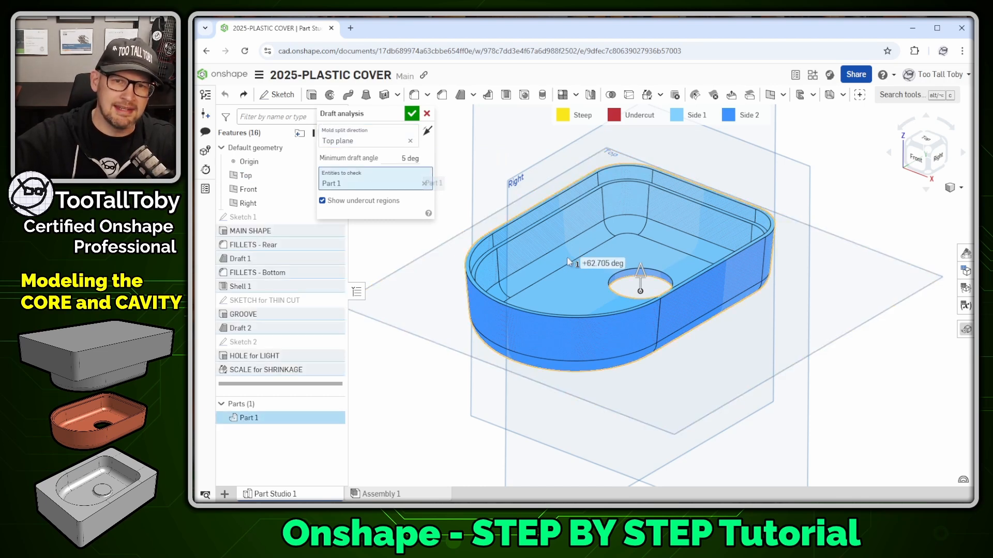
click(543, 250)
click(540, 234)
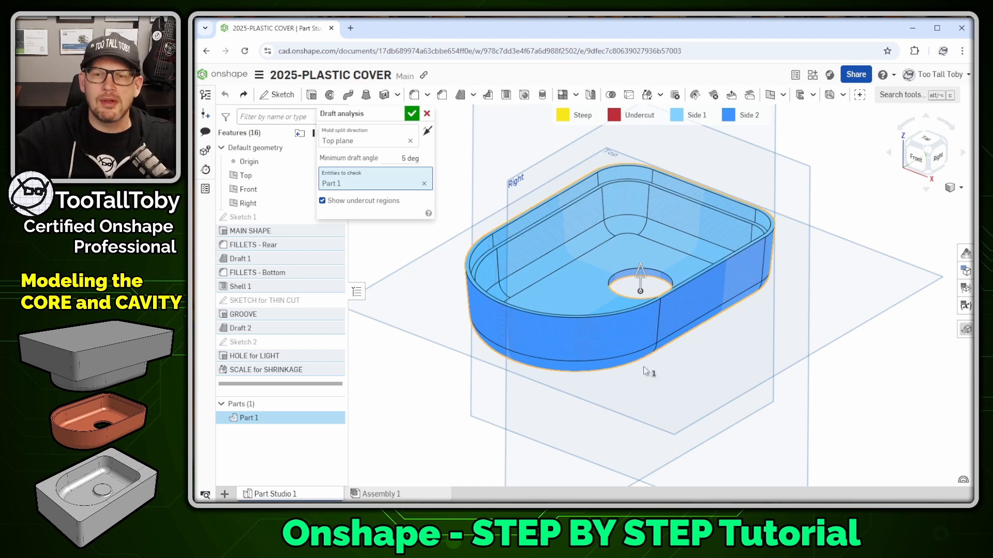
right_drag(649, 373, 866, 329)
right_drag(782, 268, 772, 281)
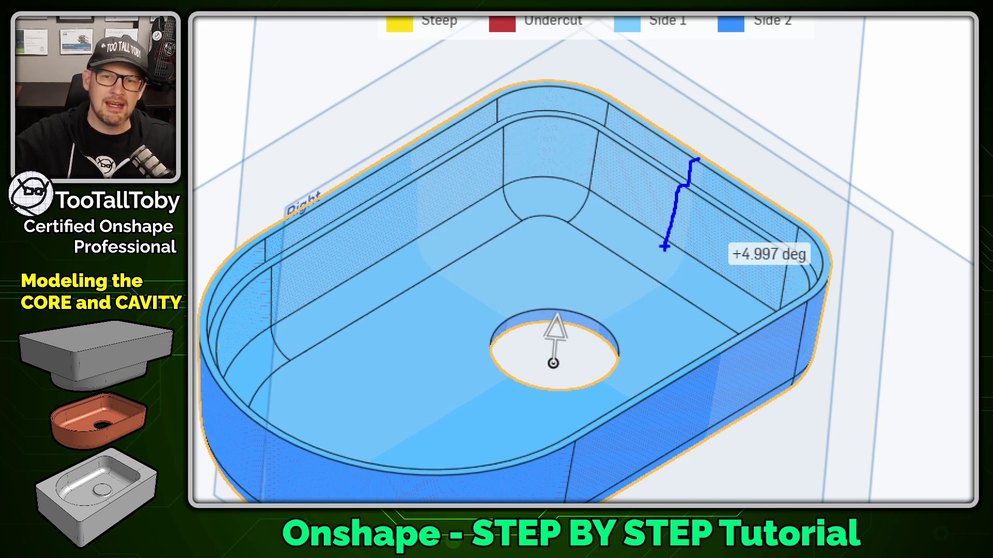
mouse_move(664, 247)
mouse_down()
mouse_move(637, 293)
mouse_move(498, 368)
mouse_move(359, 420)
mouse_move(310, 455)
mouse_move(251, 378)
mouse_up()
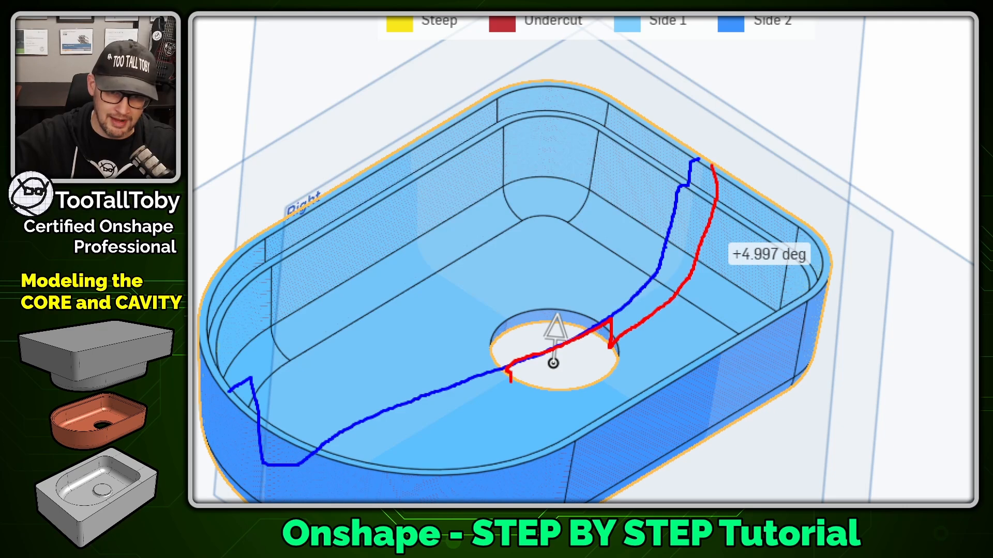
mouse_move(511, 383)
mouse_down()
mouse_move(228, 491)
mouse_move(210, 400)
mouse_up()
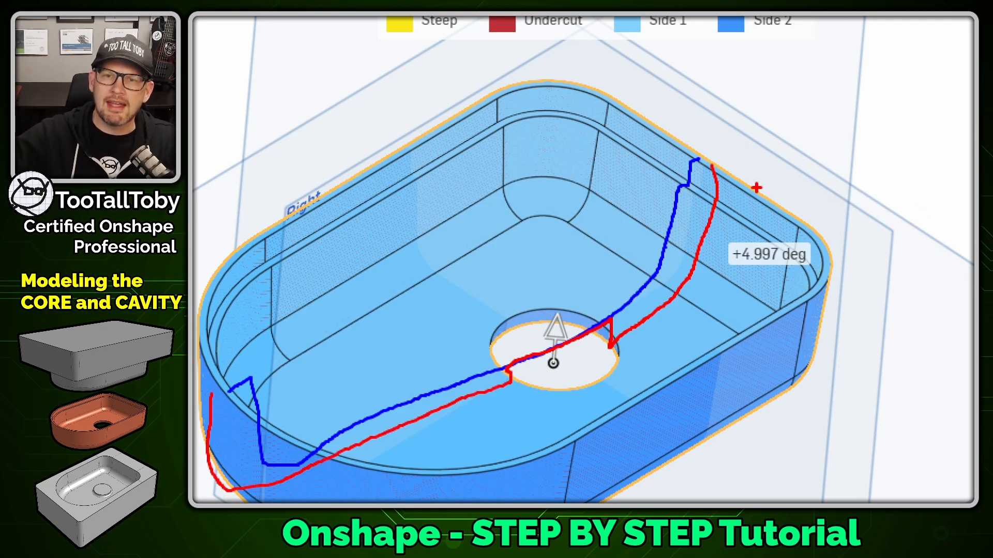
drag(743, 170, 831, 81)
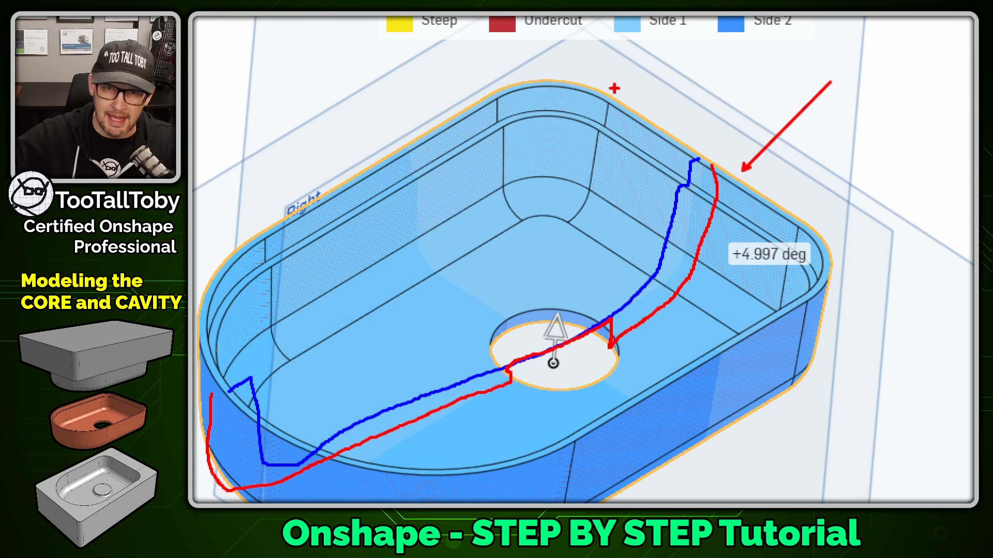
mouse_move(541, 82)
mouse_down()
mouse_move(434, 122)
mouse_move(368, 167)
mouse_up()
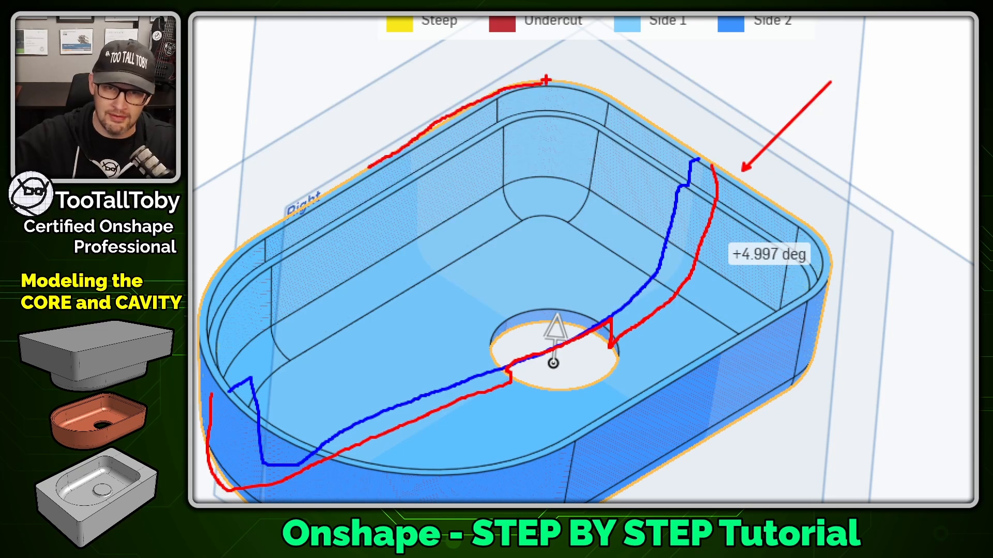
mouse_move(546, 81)
mouse_down()
mouse_move(610, 104)
mouse_move(780, 210)
mouse_move(821, 260)
mouse_move(794, 316)
mouse_move(698, 362)
mouse_up()
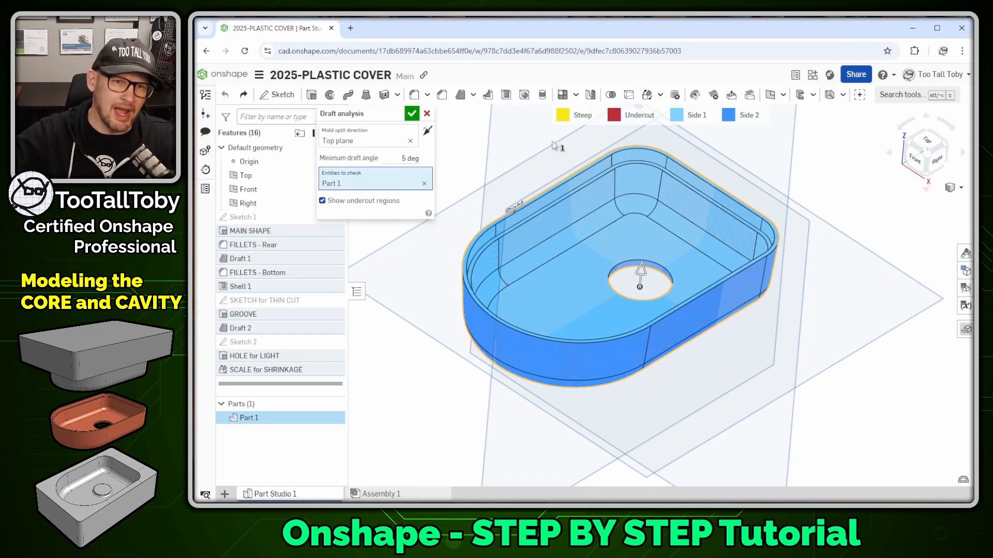
Accept the draft analysis and run a thickness analysis on Part 1.
click(412, 114)
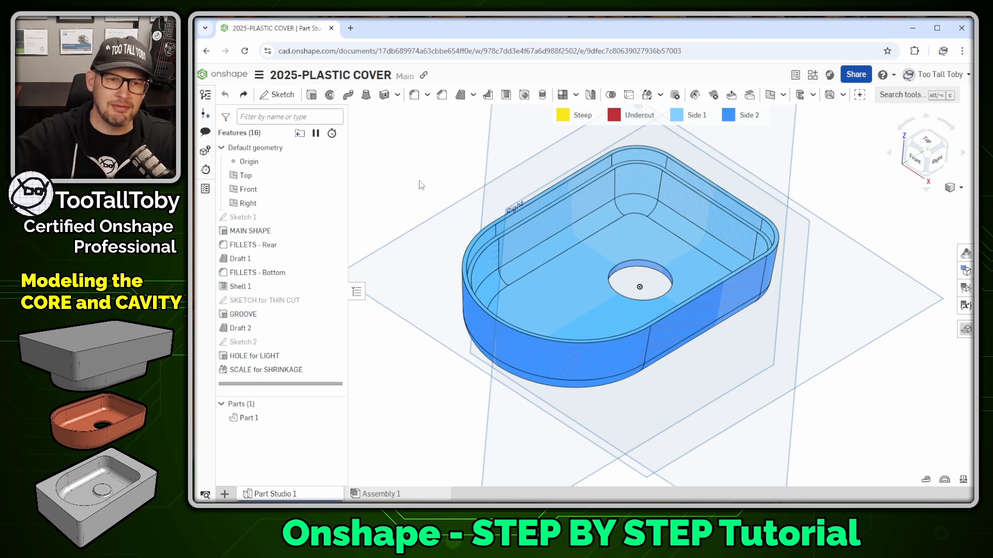
click(944, 479)
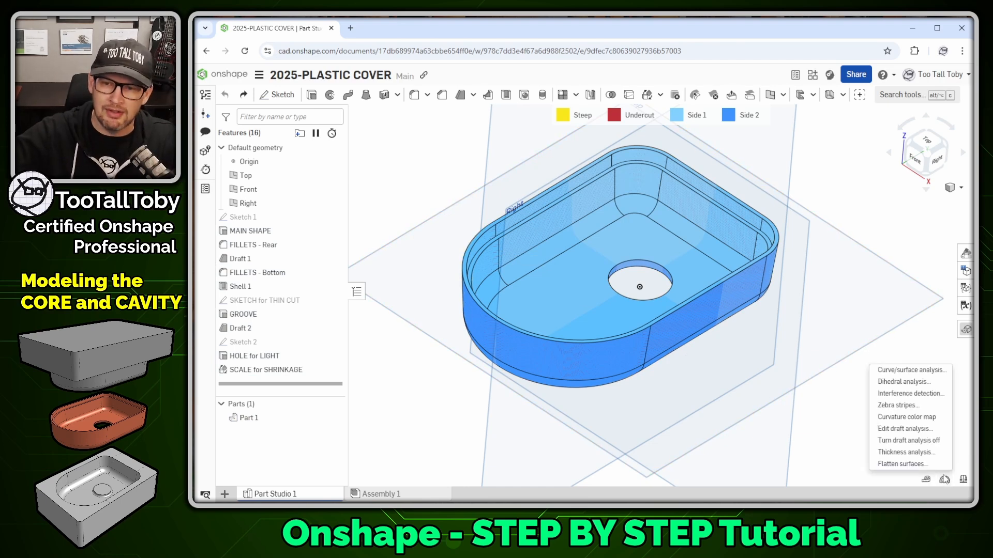
click(912, 453)
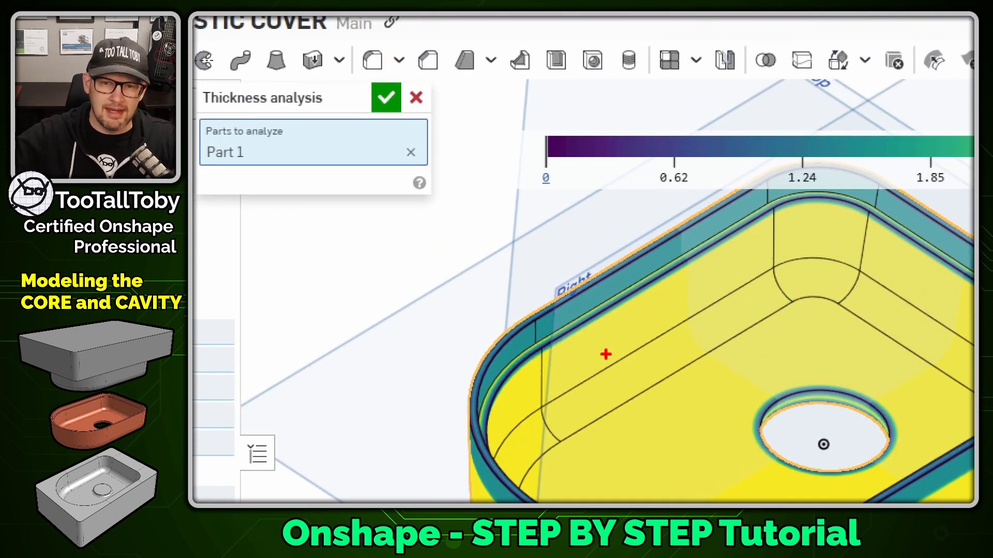
ctrl+shift+drag(605, 354, 268, 152)
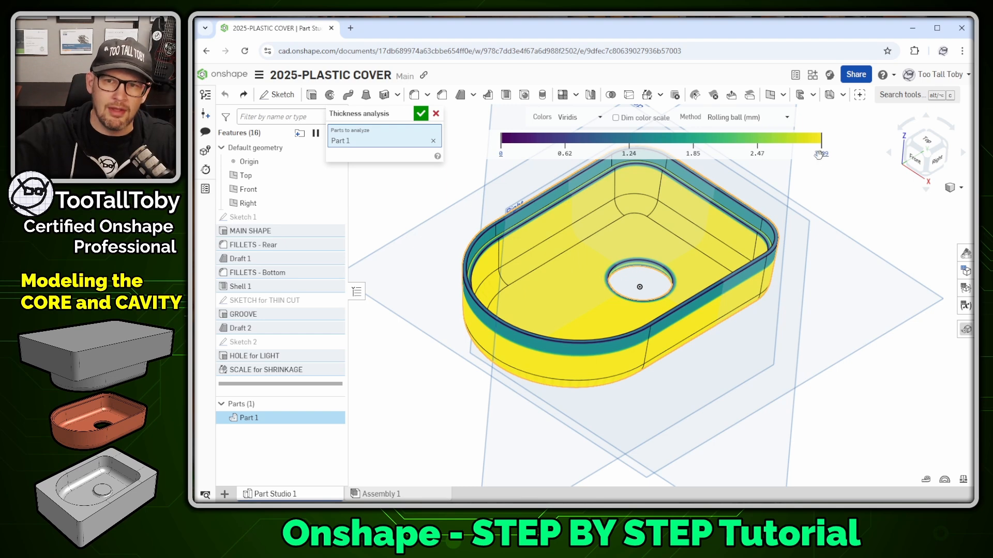
Examine the wall thickness along the grooved rim, the side walls and the floor of the cover.
scroll(526, 190, up, 6)
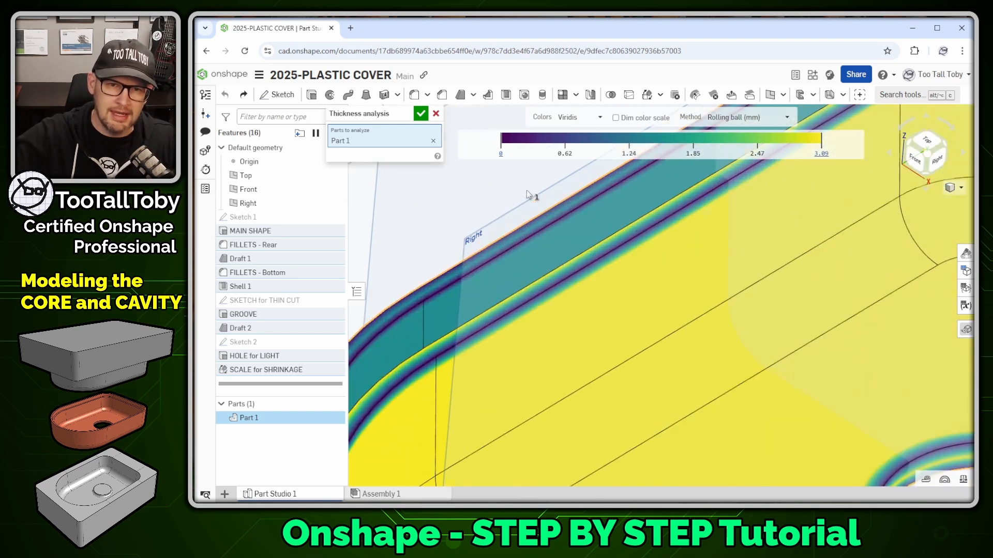
scroll(525, 262, down, 4)
right_drag(525, 262, 560, 265)
scroll(560, 264, up, 3)
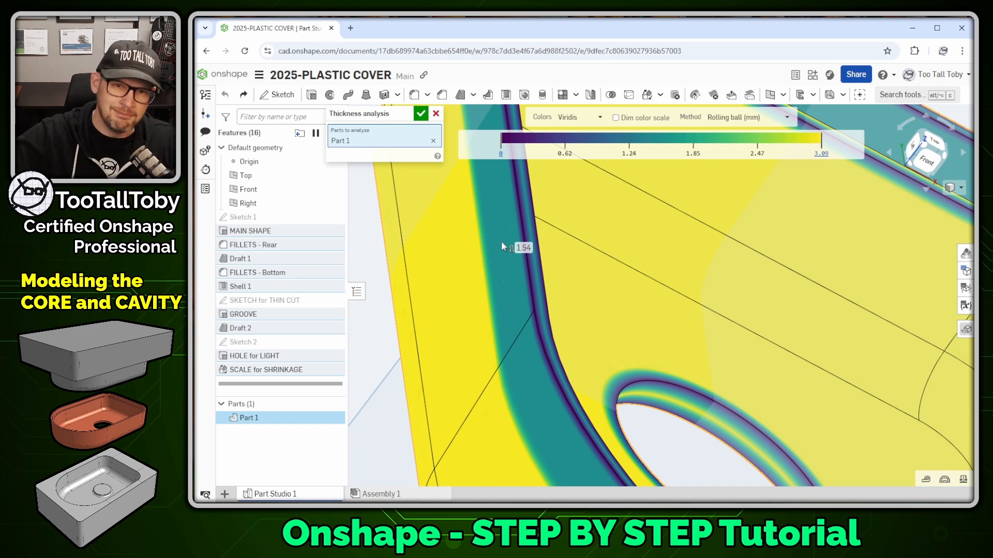
scroll(520, 268, down, 3)
right_drag(520, 268, 493, 267)
scroll(492, 267, up, 2)
scroll(565, 289, down, 3)
scroll(764, 309, down, 3)
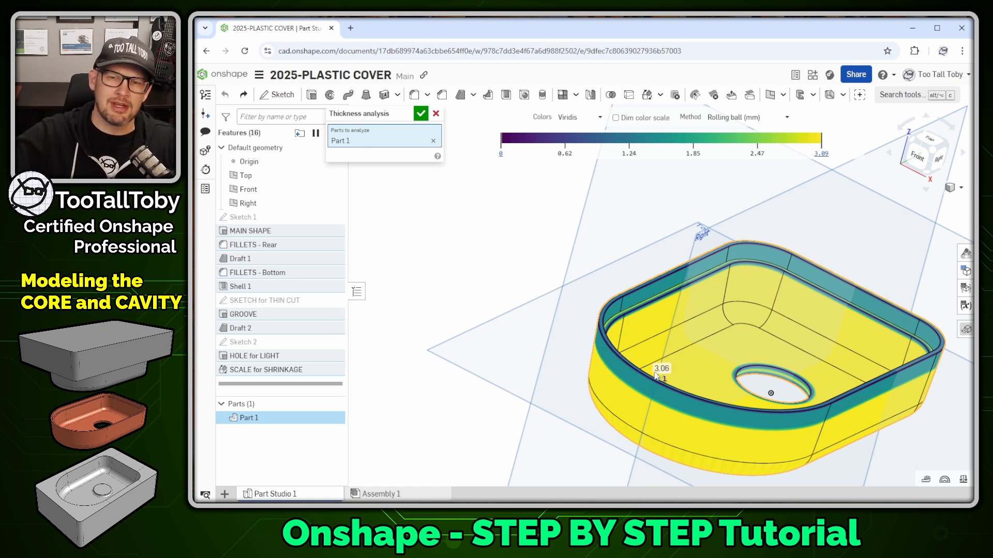
middle_drag(834, 397, 762, 327)
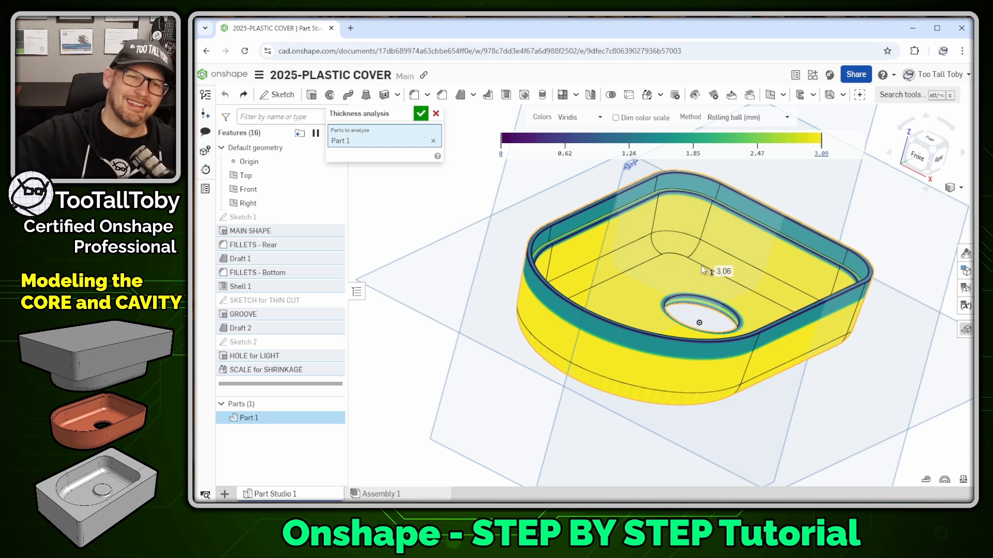
Accept the thickness analysis and turn its color display off.
click(421, 115)
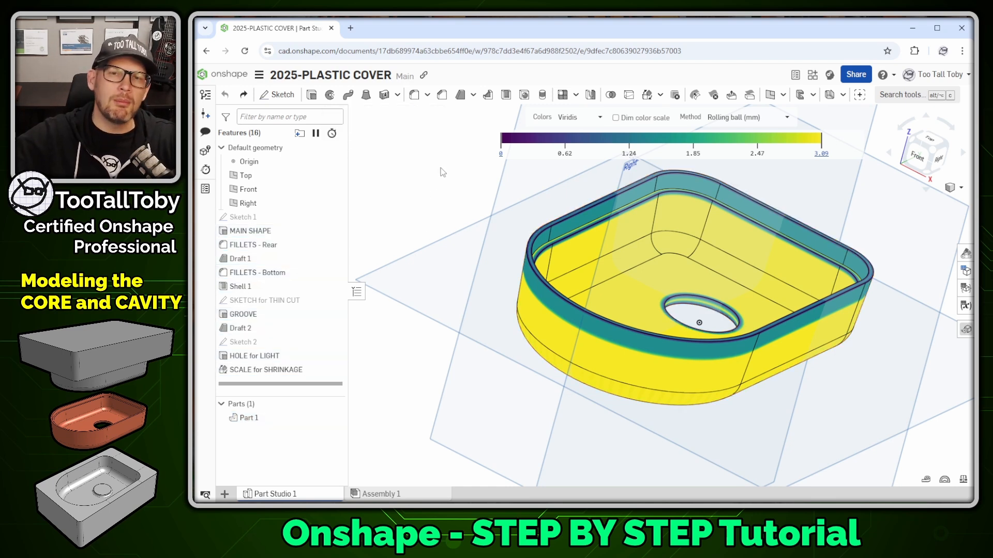
click(948, 482)
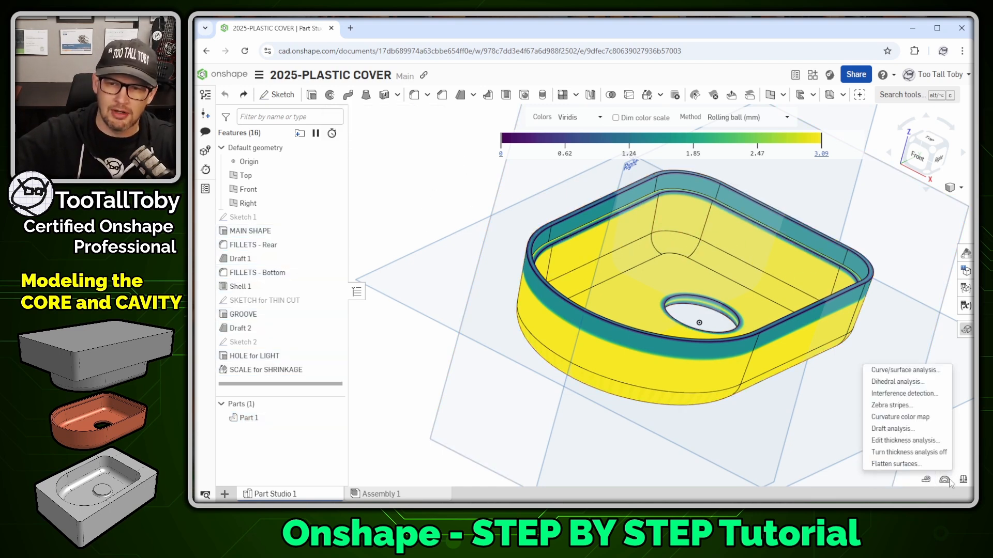
click(929, 454)
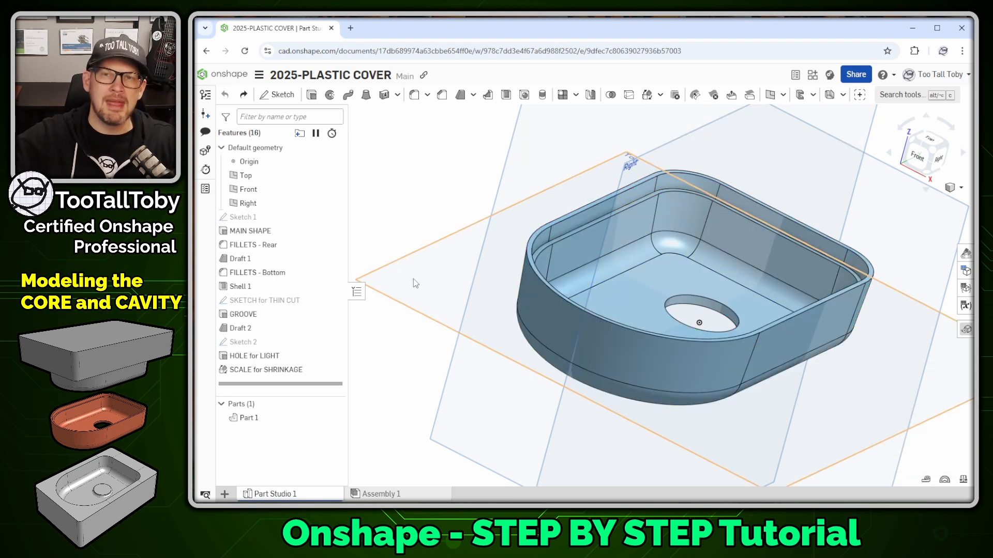
Compare the part before and after scaling by rolling back above SCALE for SHRINKAGE and rolling forward to the end.
right_drag(503, 312, 495, 317)
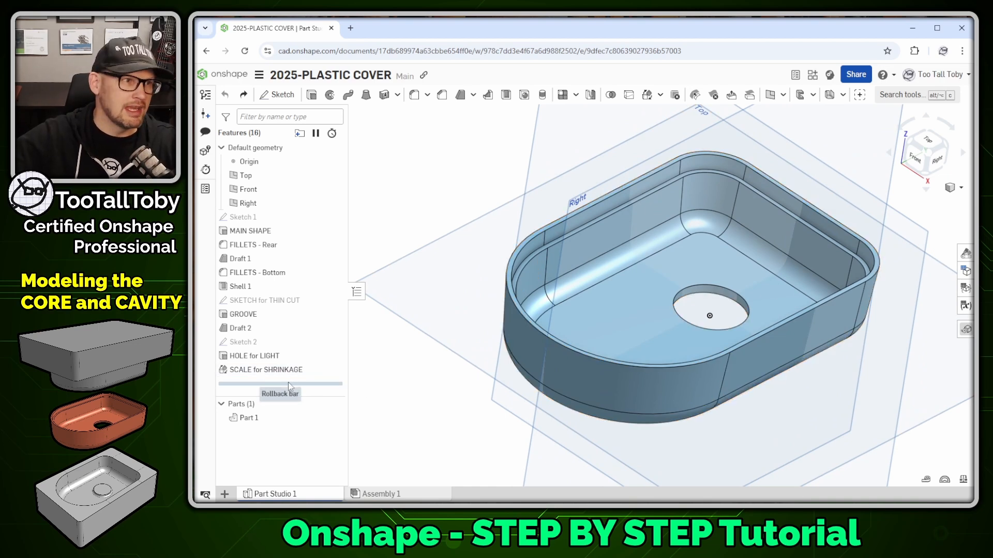
drag(288, 383, 289, 369)
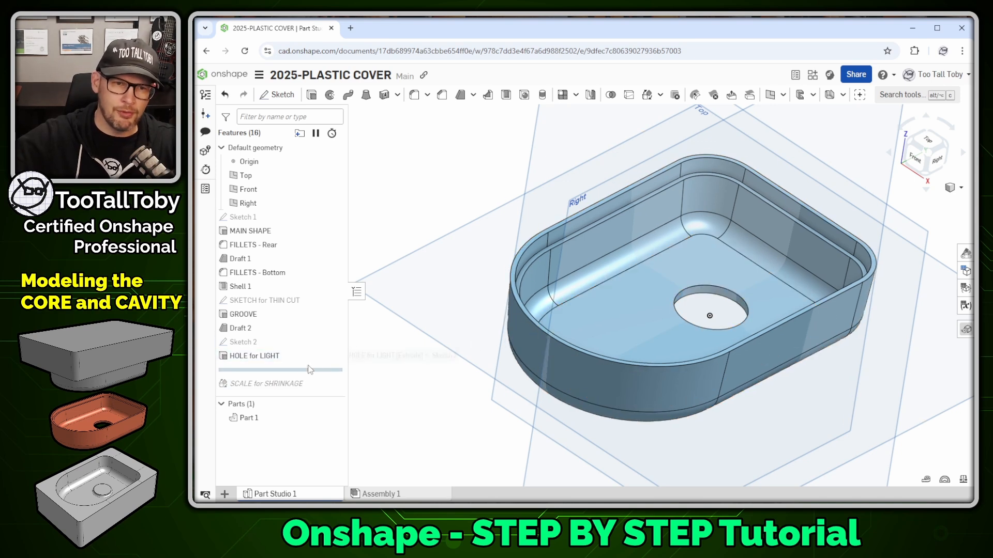
drag(321, 387, 321, 393)
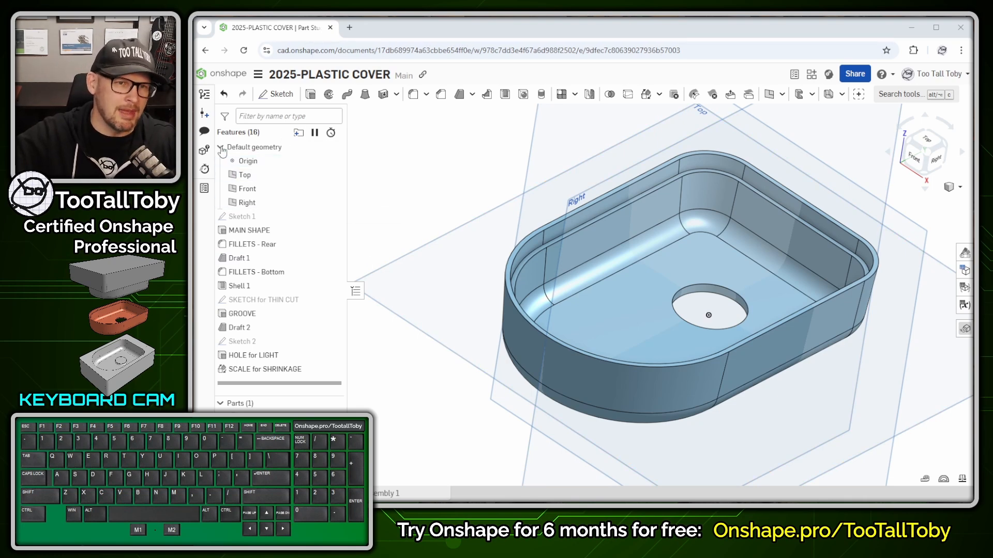
key(alt+1)
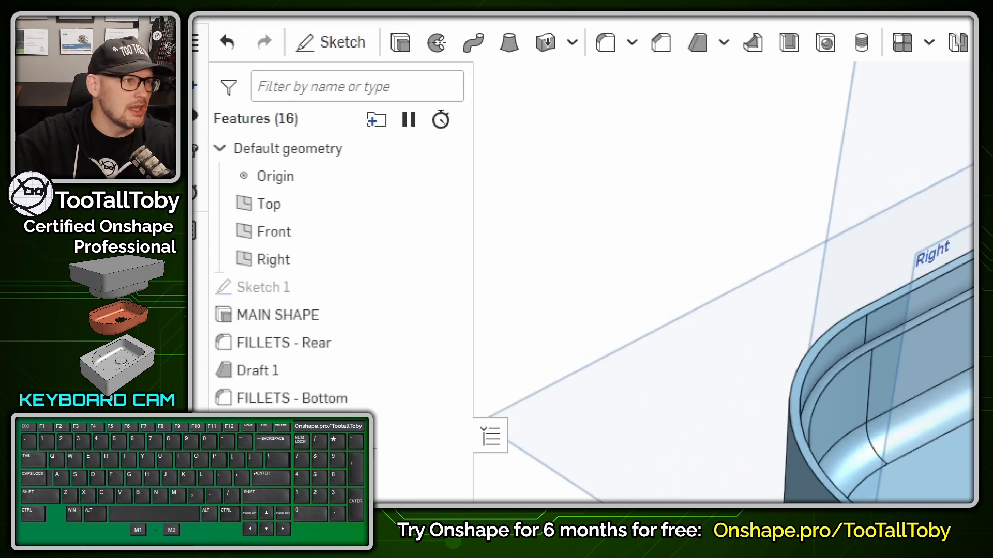
click(216, 145)
mouse_move(216, 145)
mouse_down()
mouse_move(230, 163)
mouse_move(237, 137)
mouse_up()
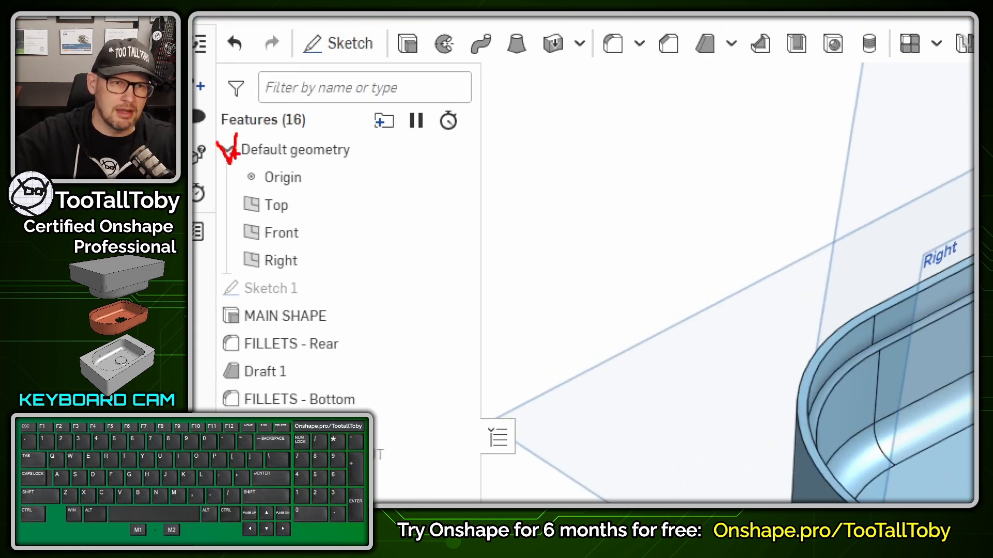
key(alt+1)
Collapse the default geometry and group all features from Sketch 1 through SCALE for SHRINKAGE into a folder named ORIGINAL PART GEOMETRY.
click(221, 148)
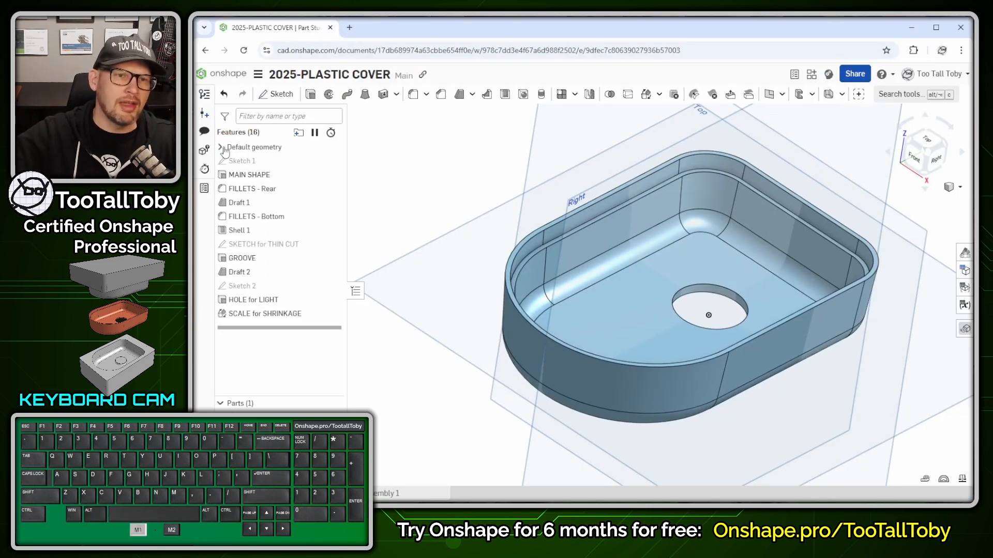
click(252, 165)
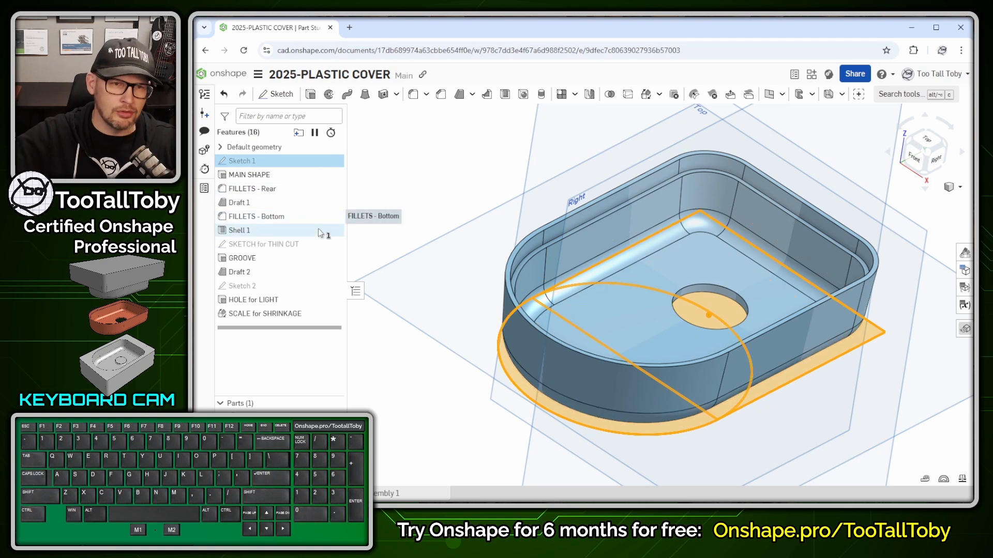
shift+click(259, 317)
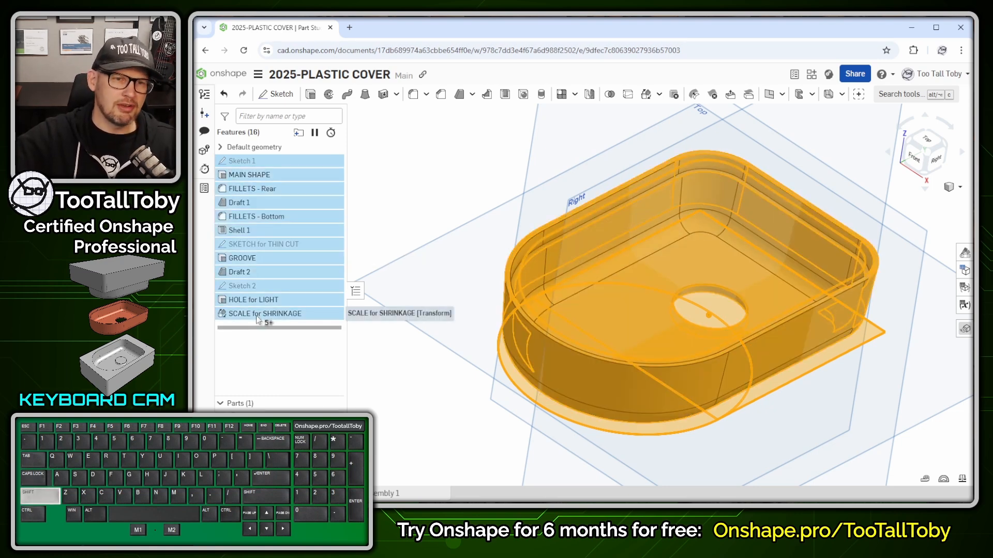
right_click(256, 318)
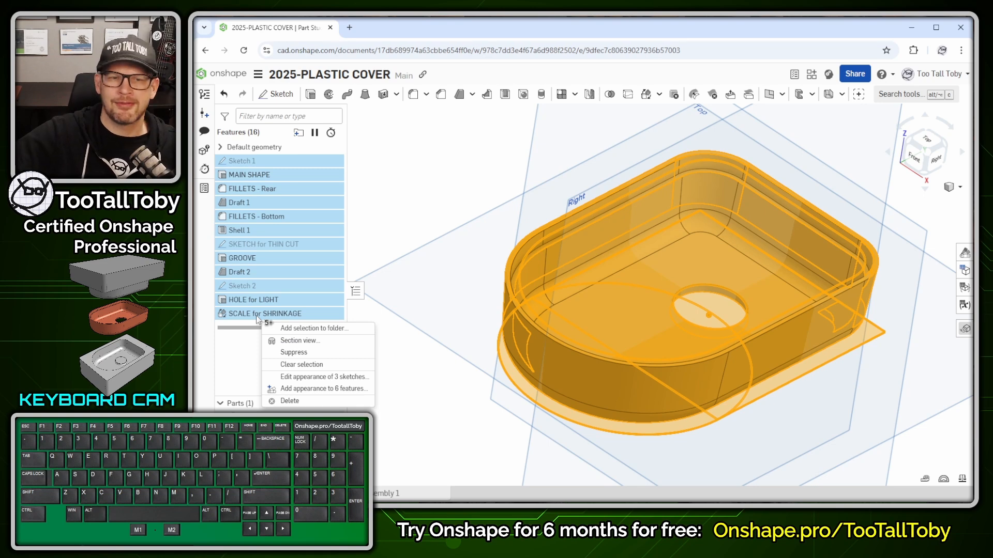
click(341, 331)
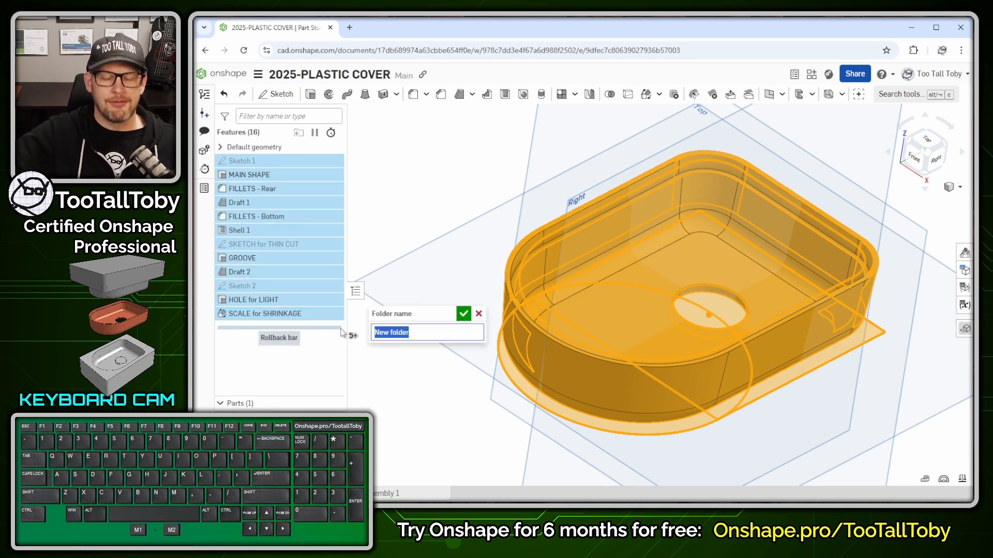
text(ORIGINAL PAR)
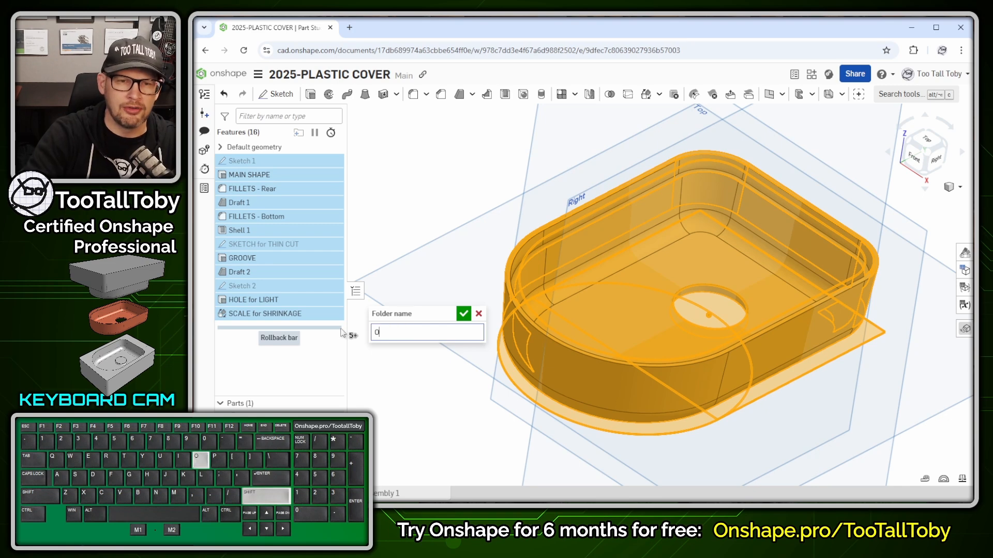
text(EOMETRY)
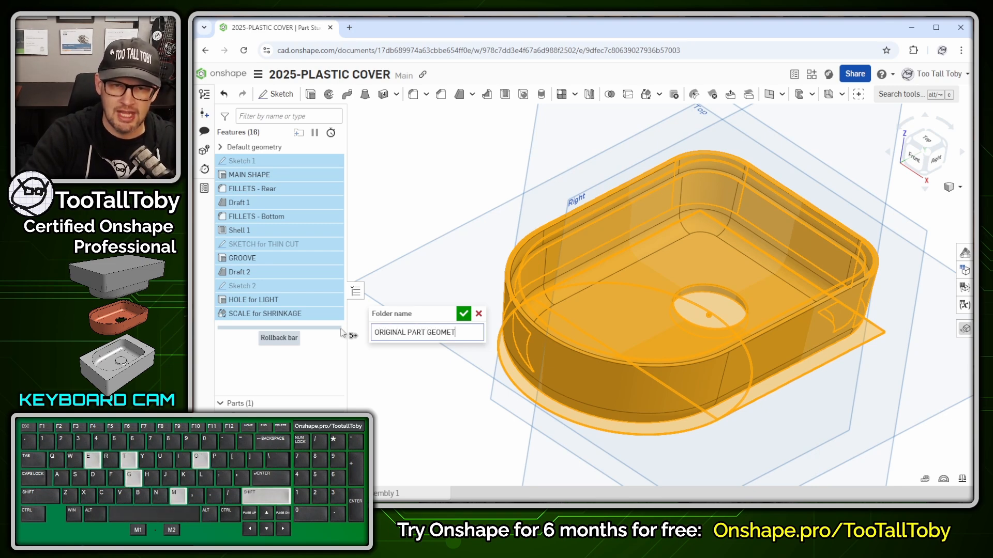
click(463, 313)
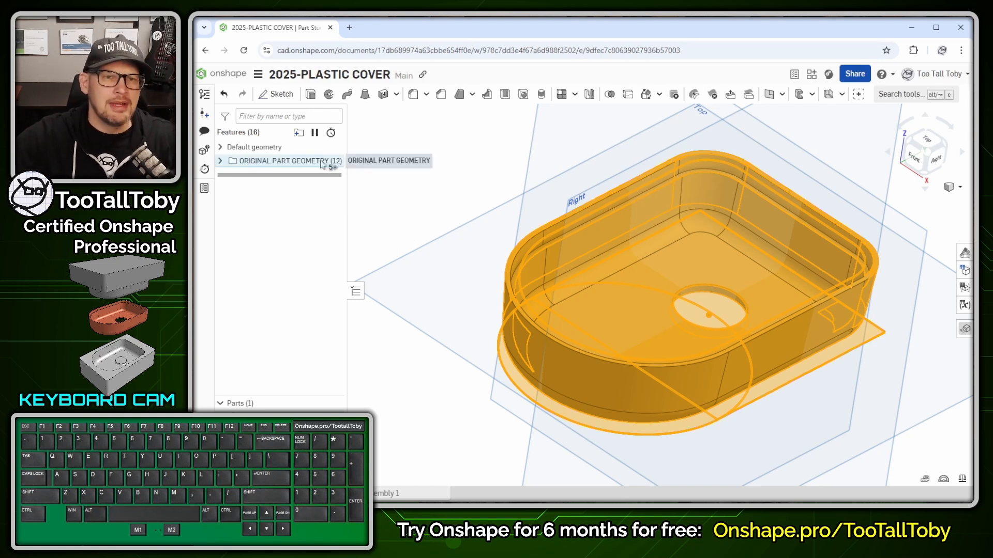
Expand the ORIGINAL PART GEOMETRY folder to review its features, collapse it again and clear the selection.
click(220, 162)
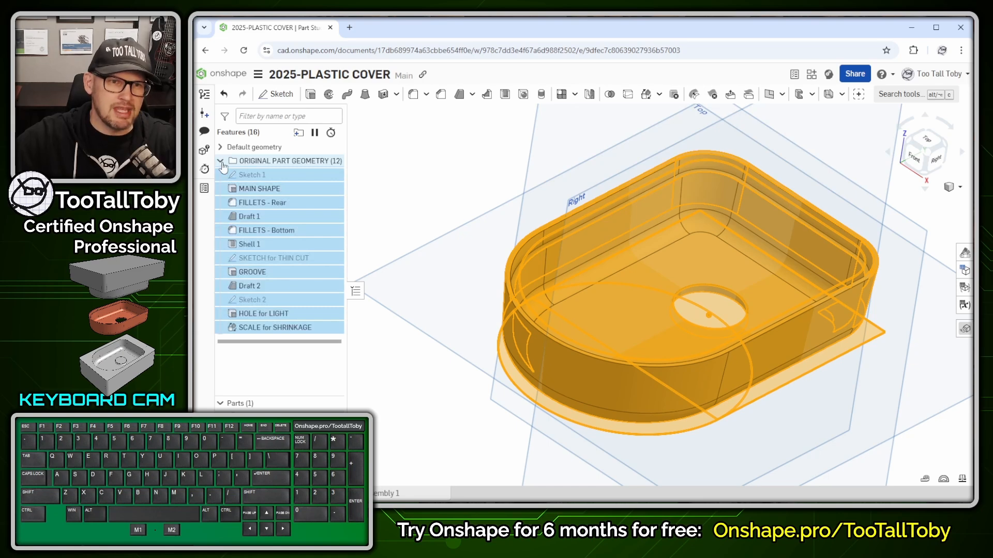
click(220, 162)
click(221, 162)
click(221, 162)
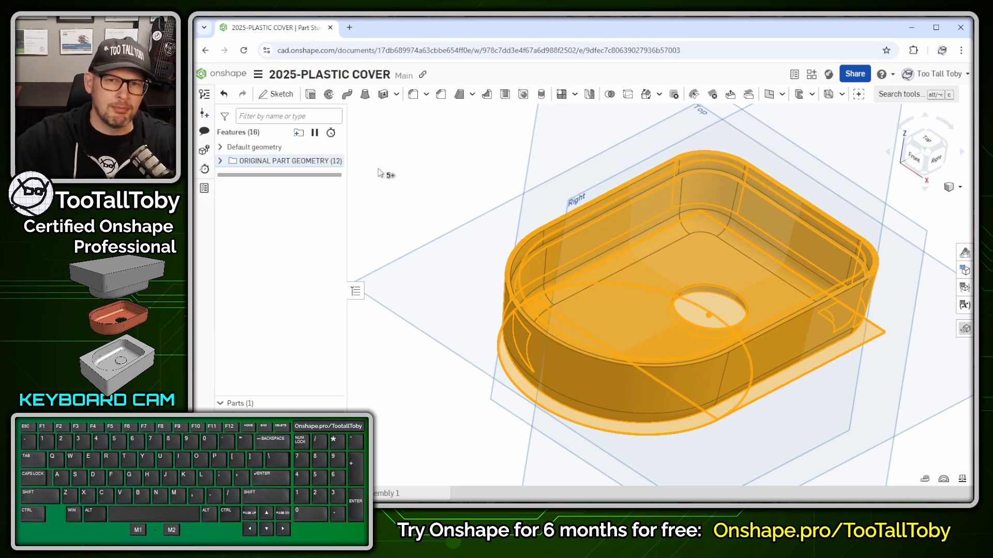
click(385, 223)
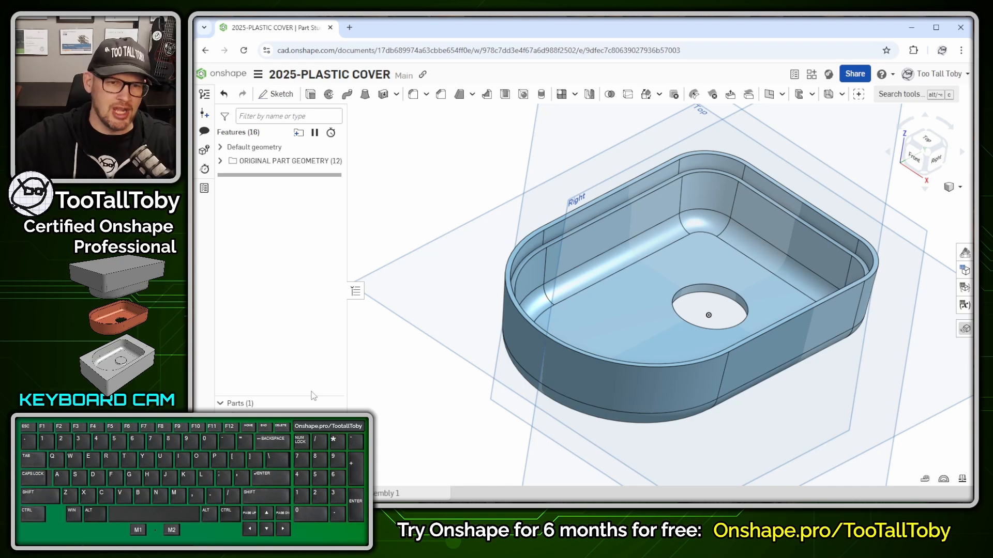
Enlarge the parts list and rename Part 1 as PLASTIC COVER.
drag(307, 397, 299, 274)
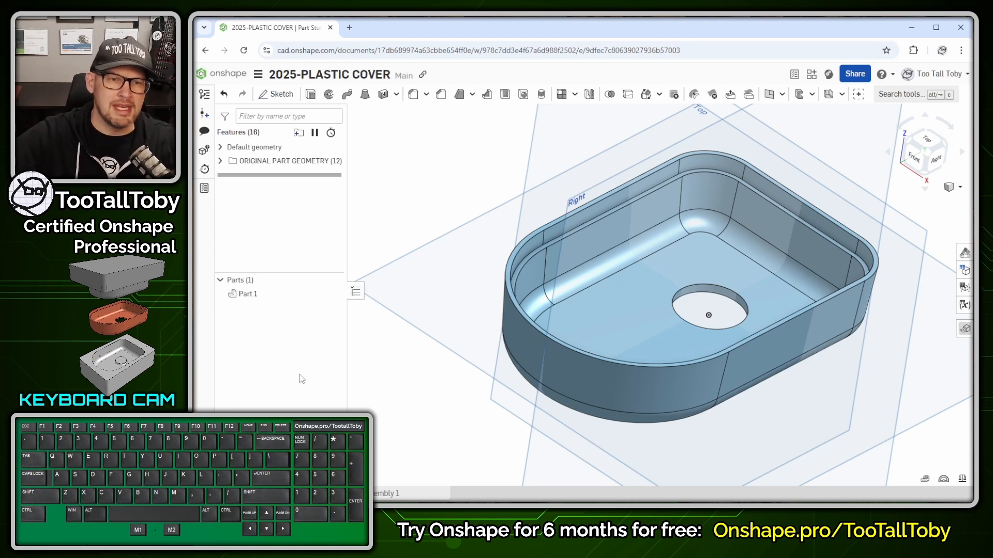
click(248, 299)
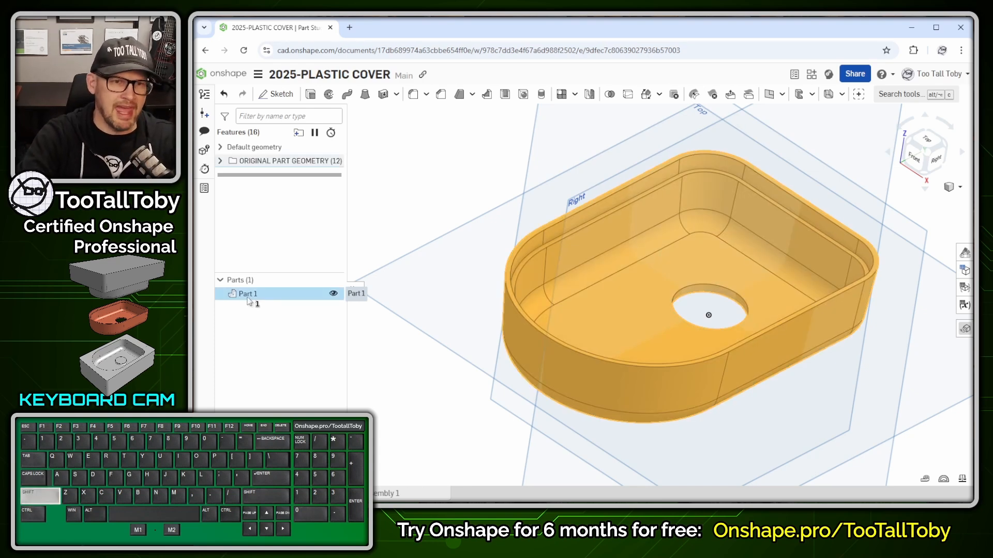
key(shift+n)
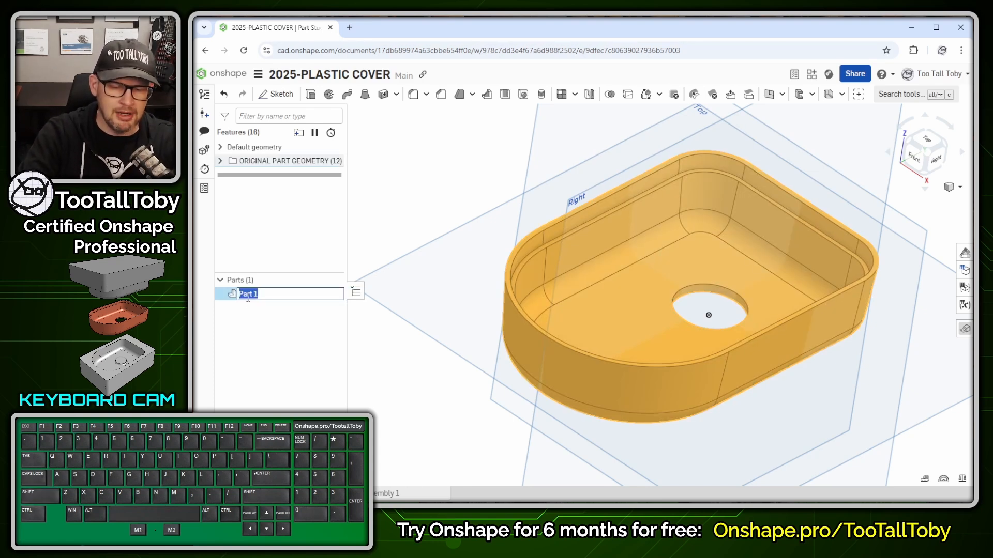
text(PLASTIC CO)
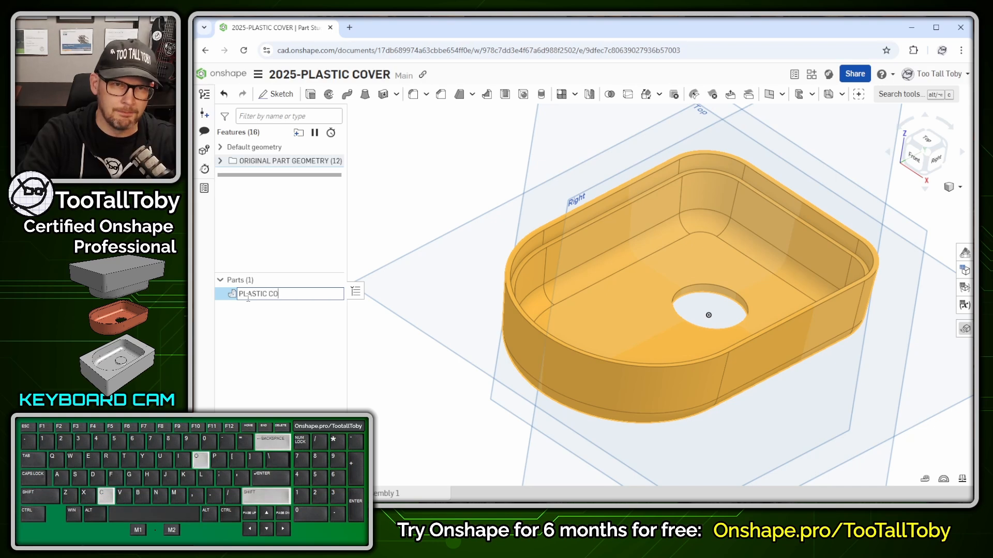
text(VER)
key(Return)
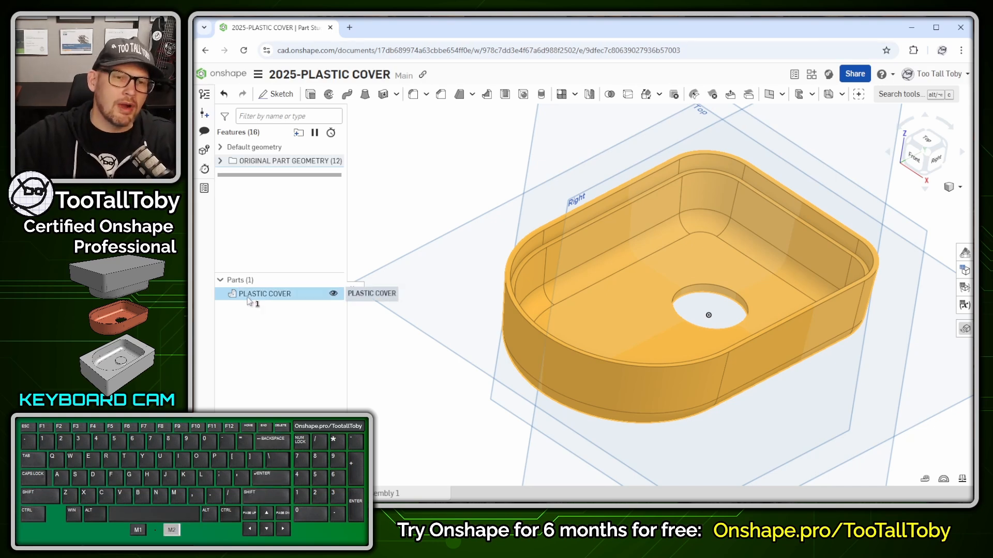
Change the appearance of PLASTIC COVER to the orange-red color DF7251.
right_click(248, 298)
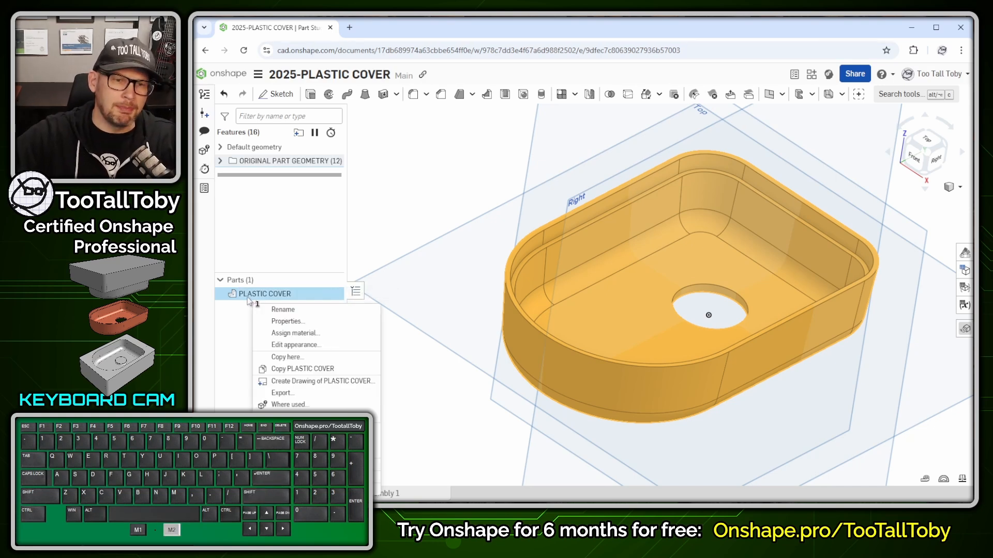
click(310, 346)
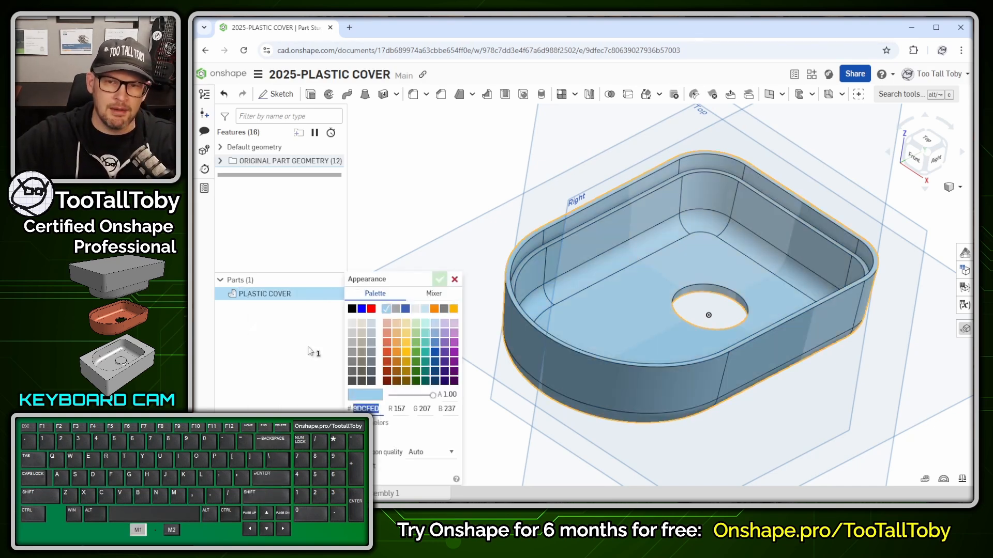
click(386, 345)
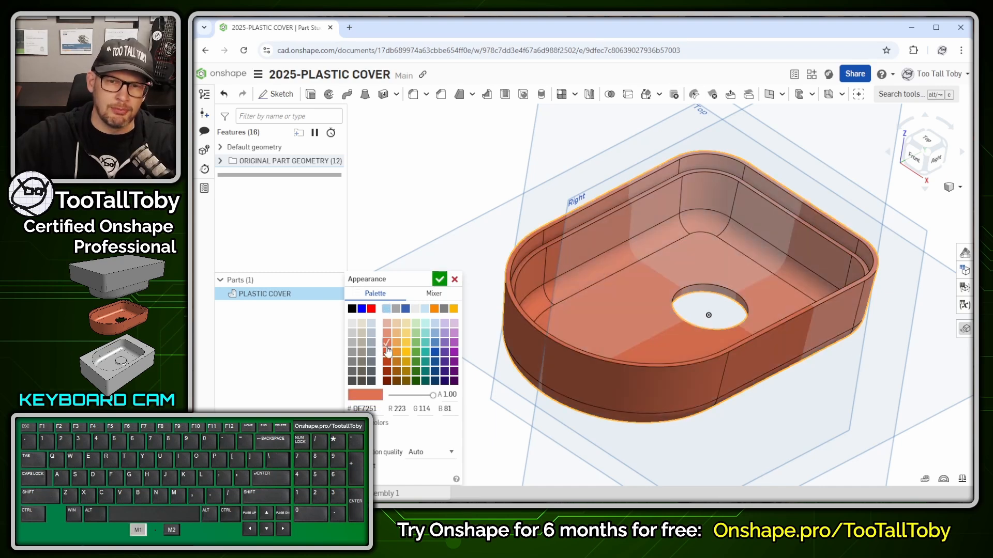
click(440, 280)
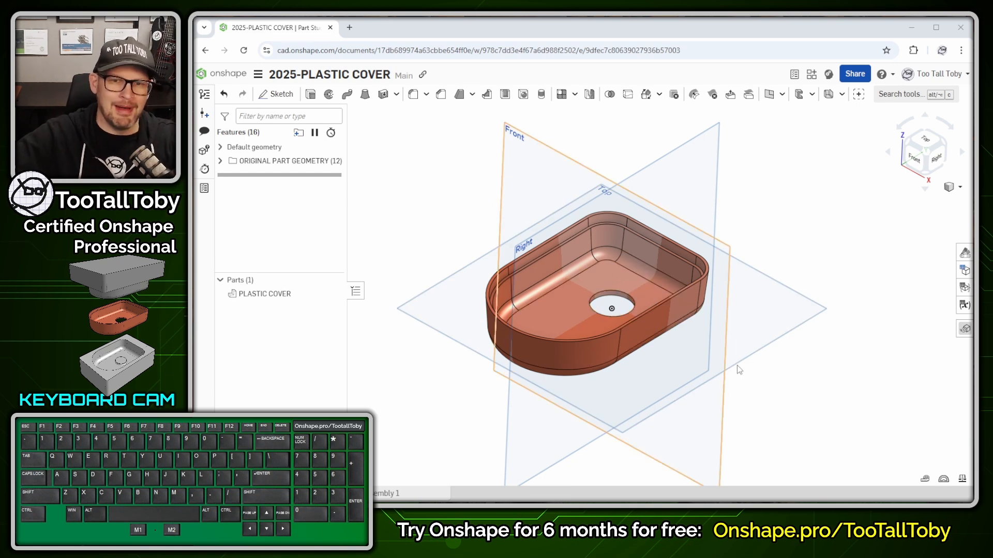
key(alt+1)
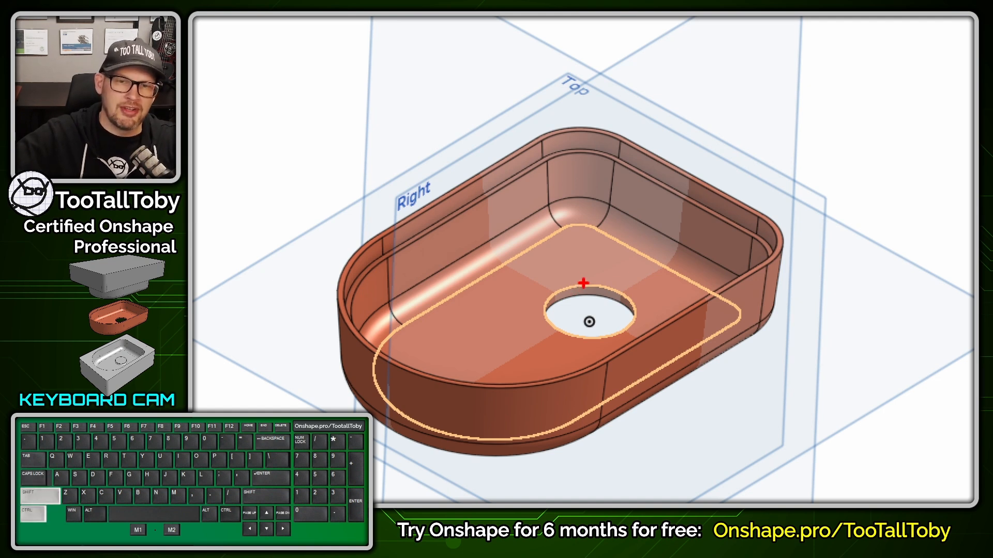
ctrl+shift+click(584, 288)
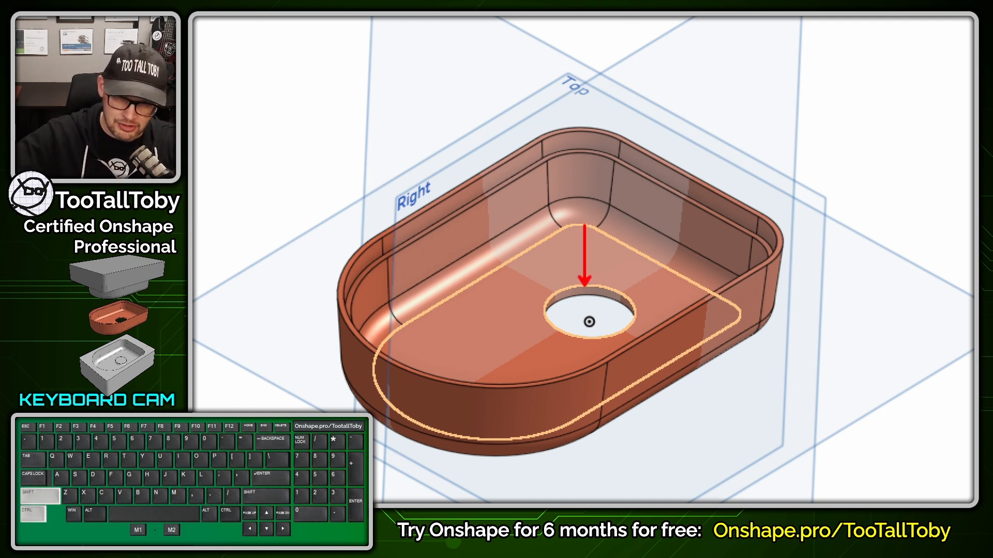
ctrl+shift+click(564, 333)
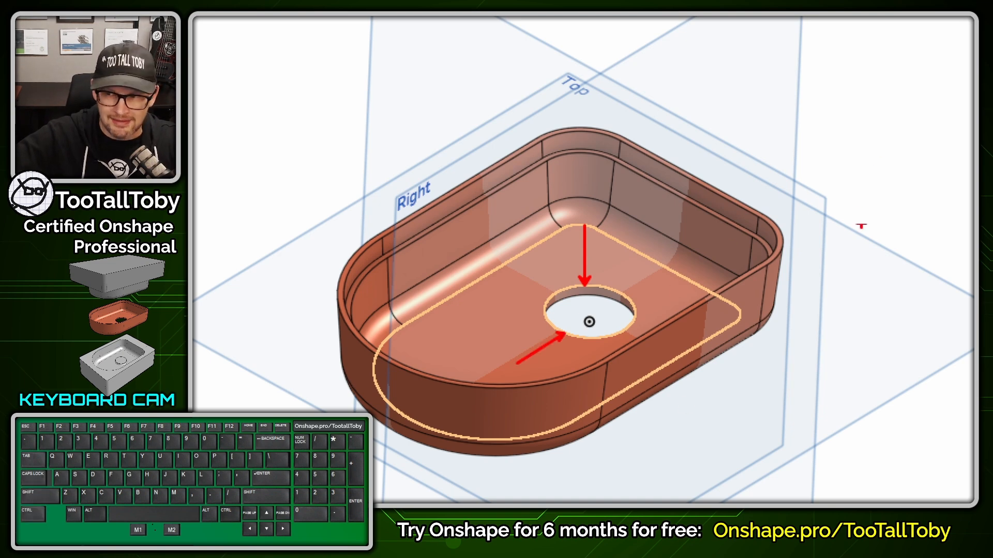
key(alt+1)
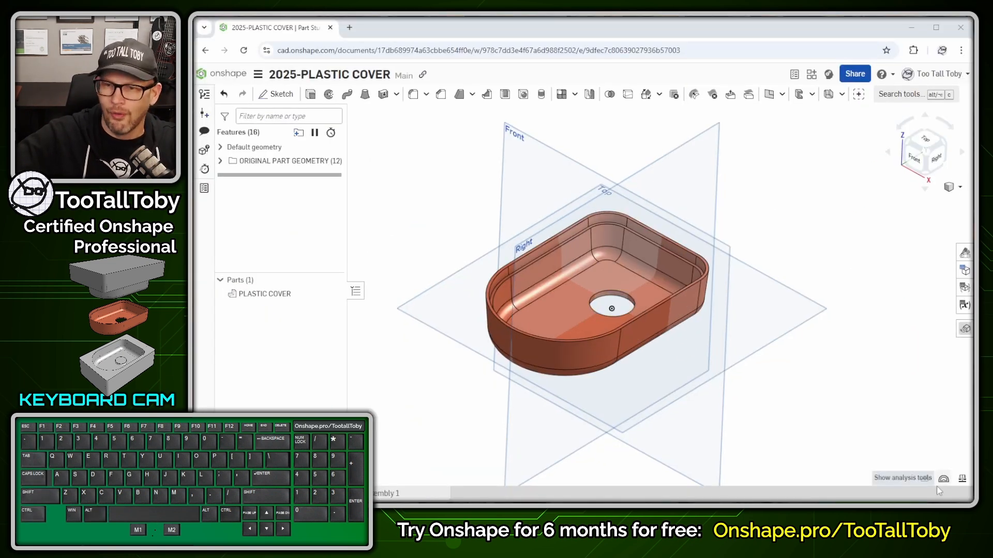
Run a draft analysis on PLASTIC COVER with the Top plane and a 5 deg minimum, examining the wall of the floor hole.
click(943, 478)
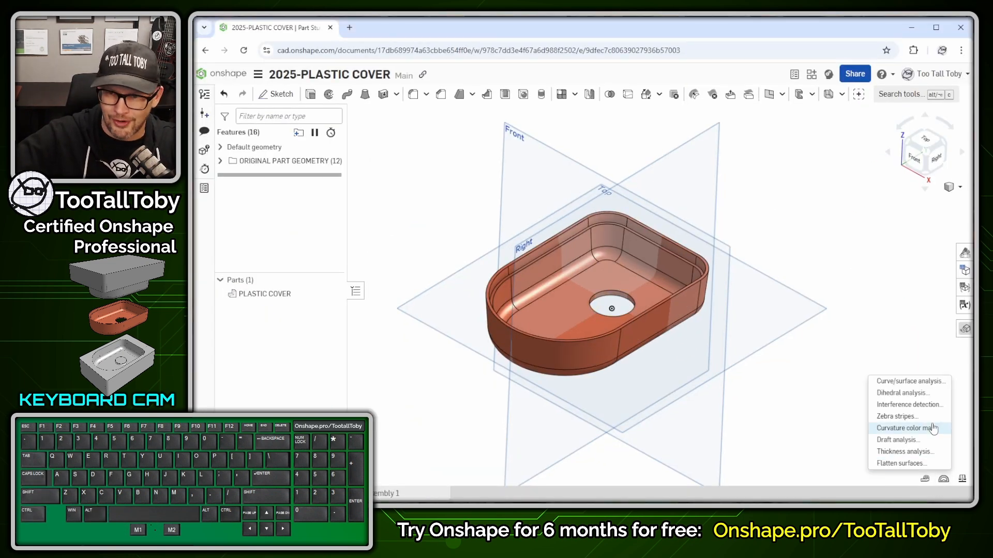
click(898, 440)
scroll(624, 311, up, 10)
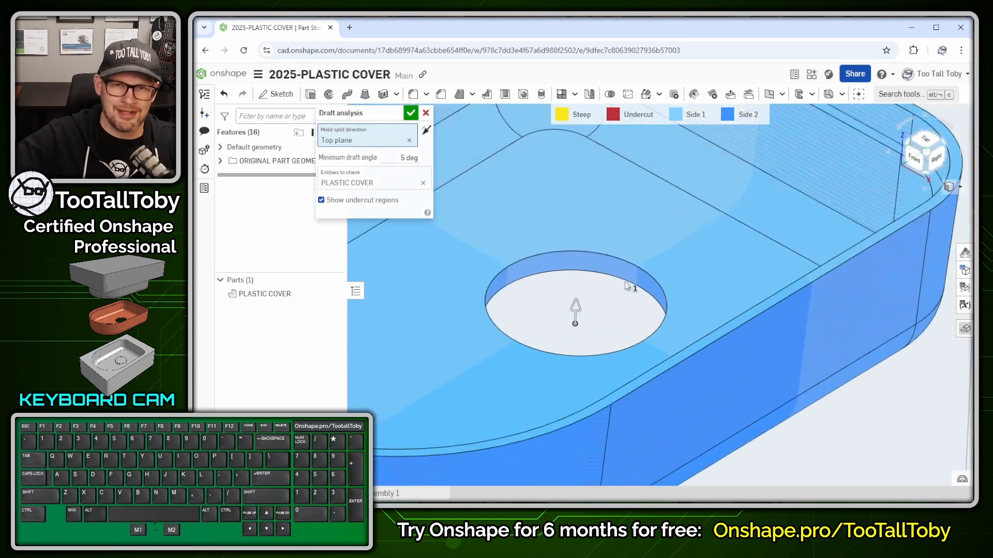
scroll(625, 286, up, 5)
middle_drag(633, 347, 635, 309)
scroll(634, 309, down, 2)
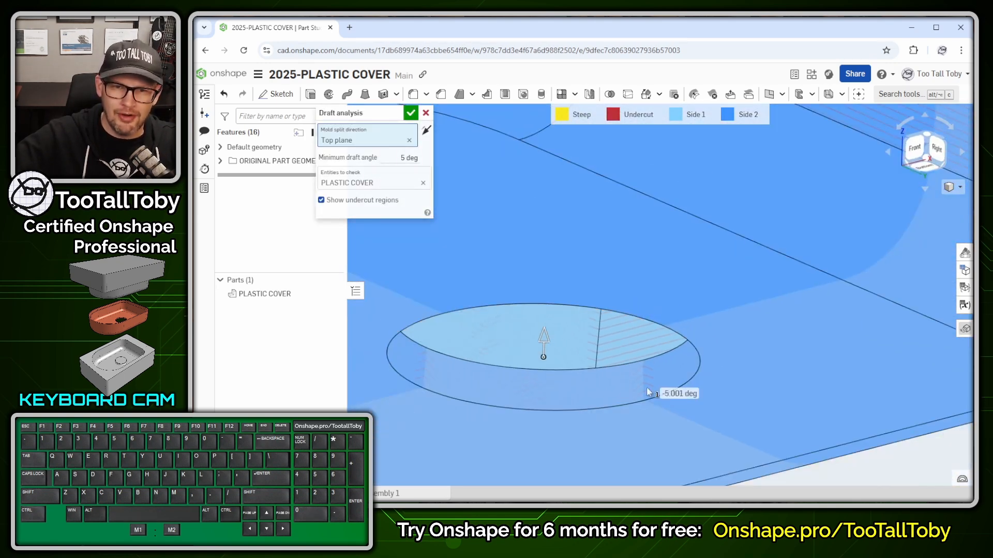
scroll(648, 392, up, 2)
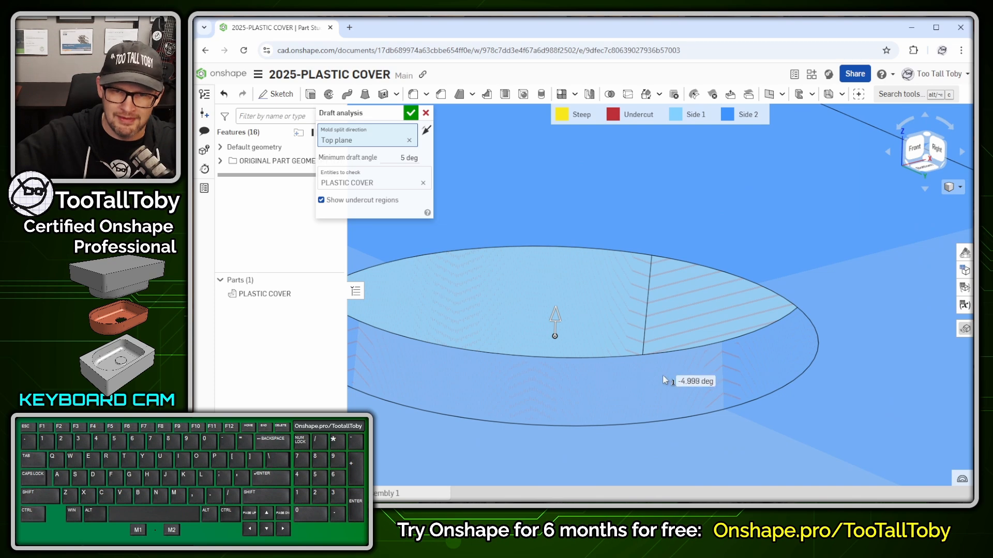
scroll(665, 380, down, 3)
middle_drag(685, 316, 691, 380)
scroll(690, 384, down, 4)
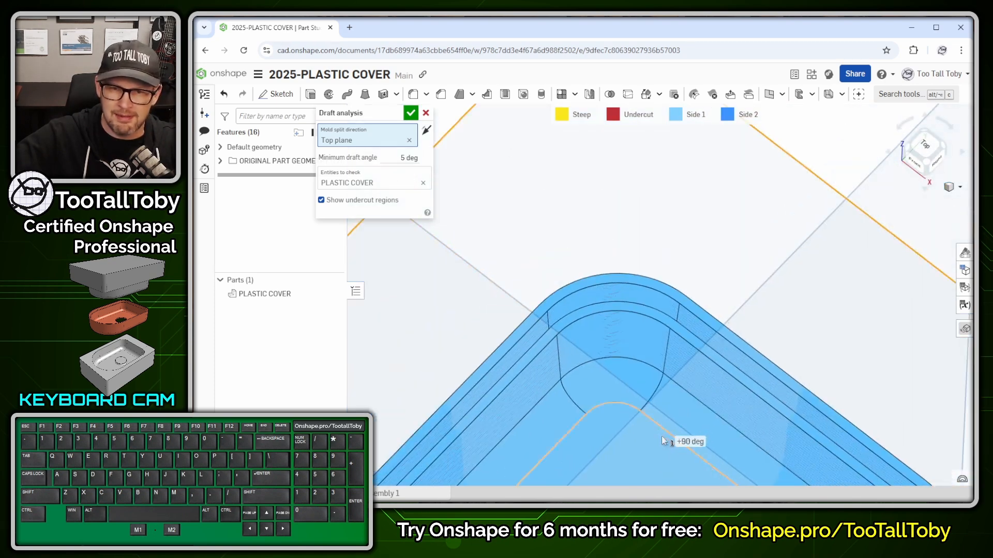
middle_drag(679, 420, 665, 166)
scroll(667, 430, down, 1)
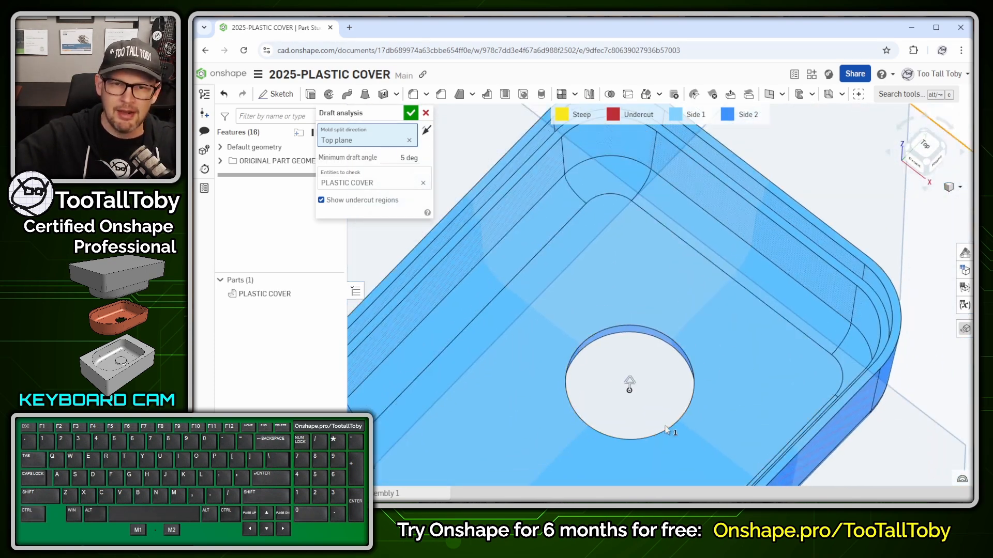
key(alt+1)
click(612, 186)
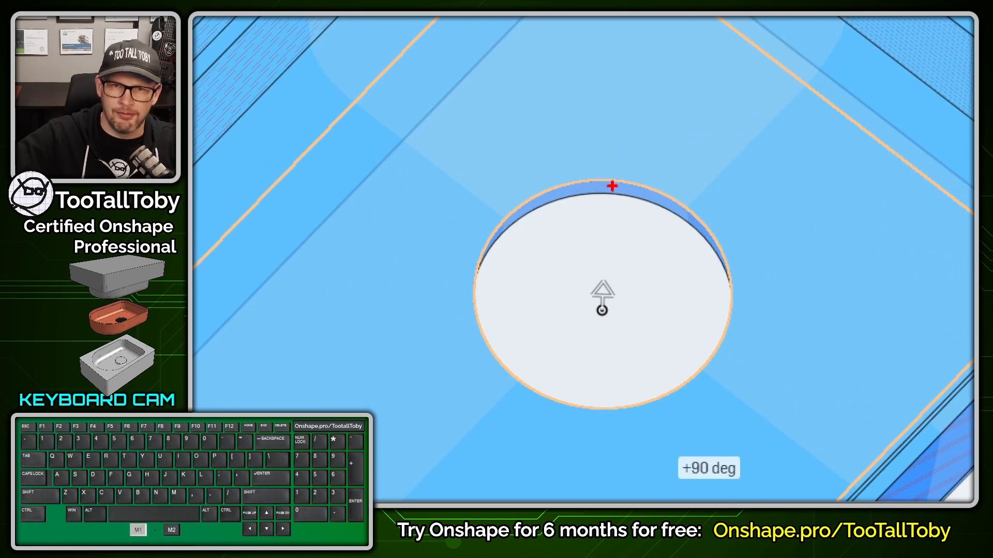
ctrl+shift+drag(621, 180, 667, 102)
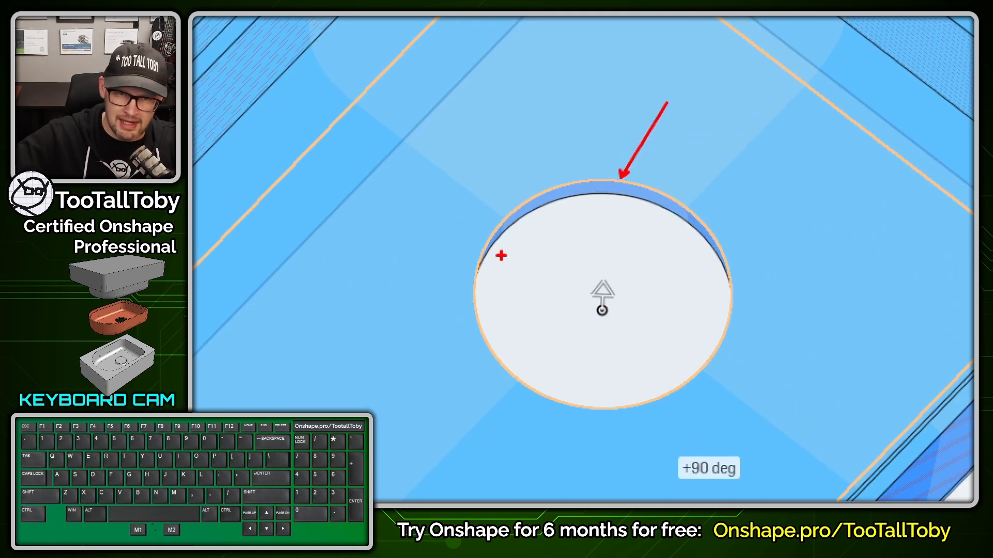
ctrl+shift+drag(527, 373, 421, 414)
key(alt+1)
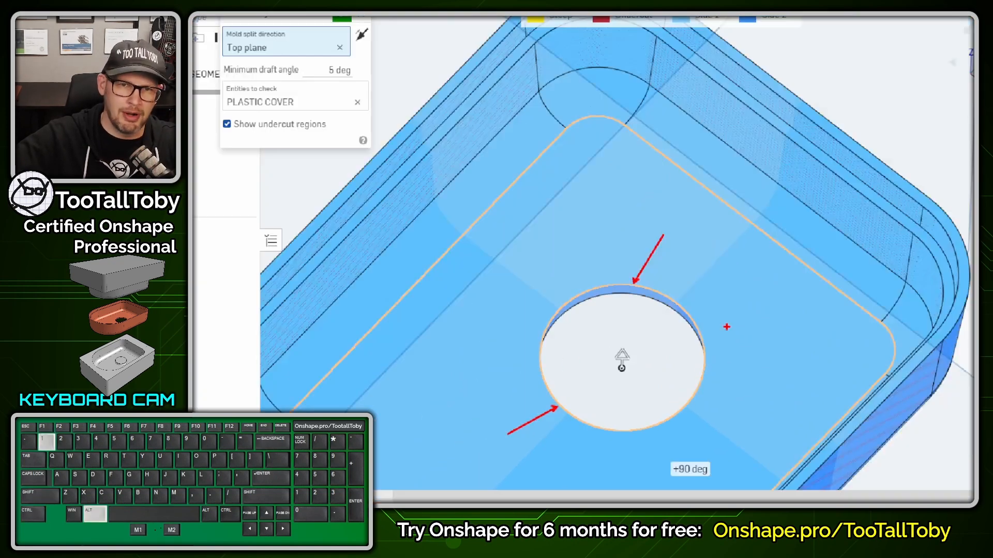
Close the draft analysis and return the model to the isometric view.
scroll(755, 414, down, 5)
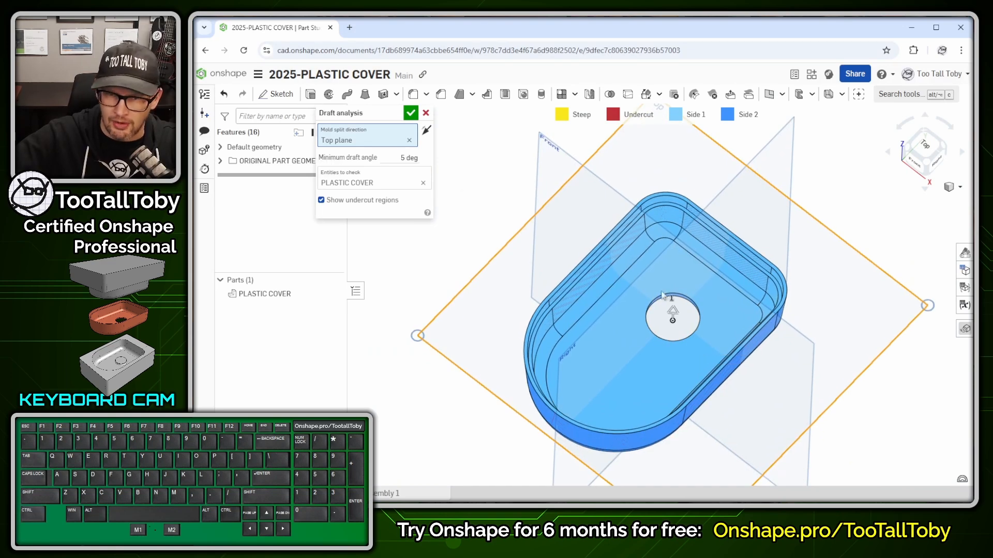
click(426, 112)
key(shift+7)
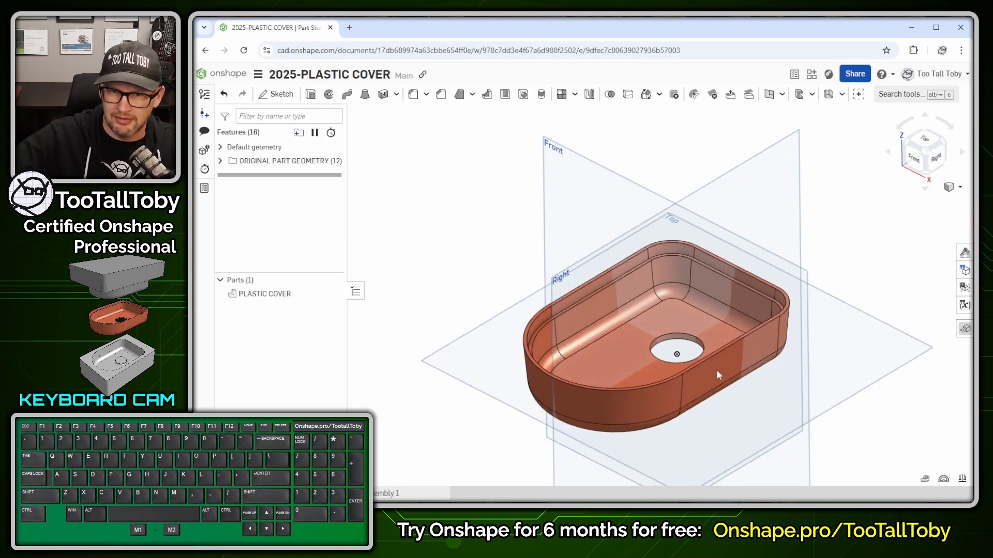
Close the hole in the cover's floor with a Fill surface bounded by the hole's upper edge, using Position continuity.
scroll(717, 373, up, 3)
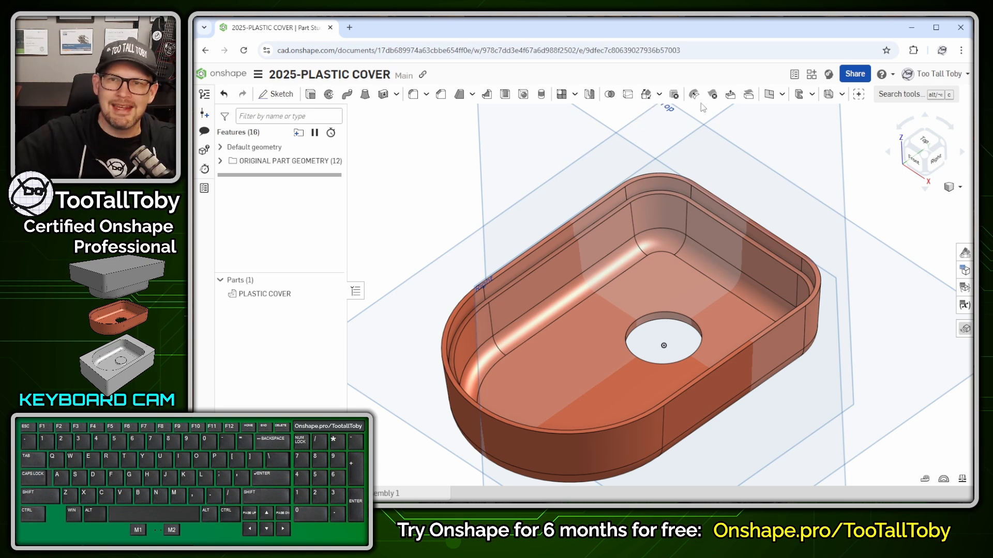
click(895, 100)
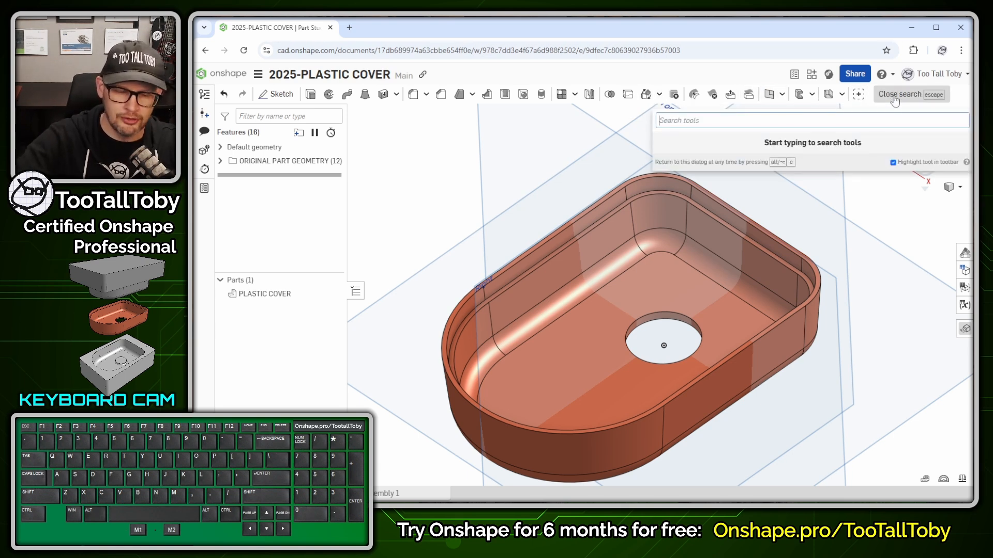
text(fill)
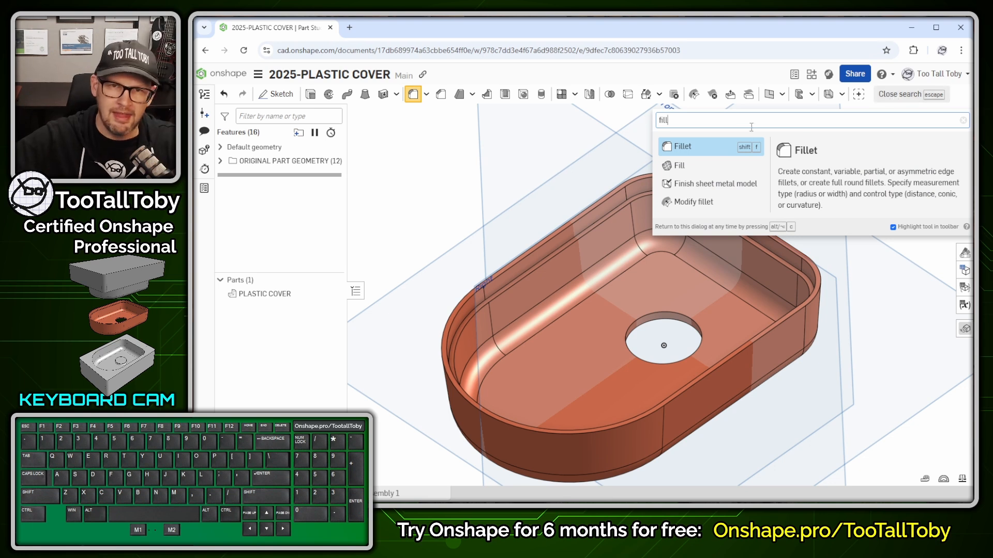
click(688, 166)
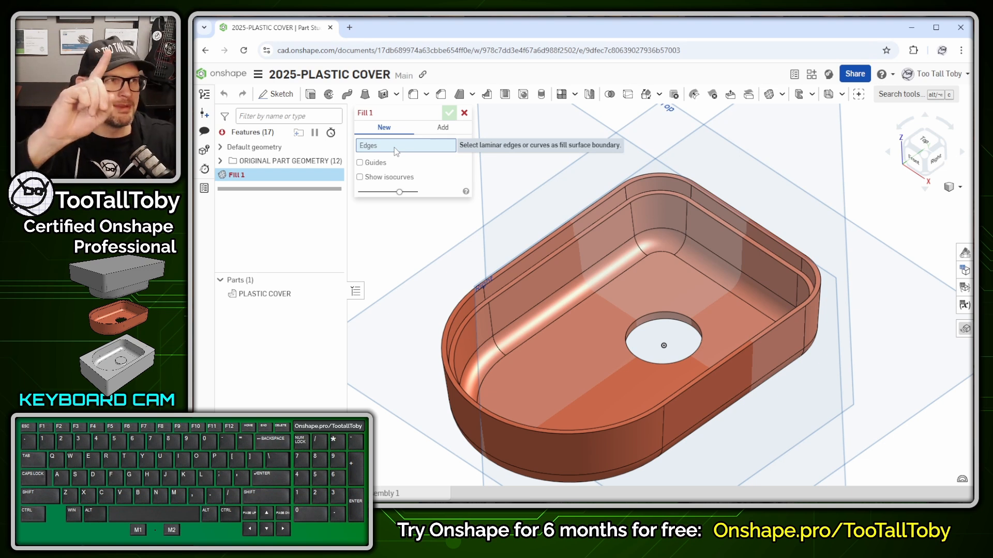
click(672, 316)
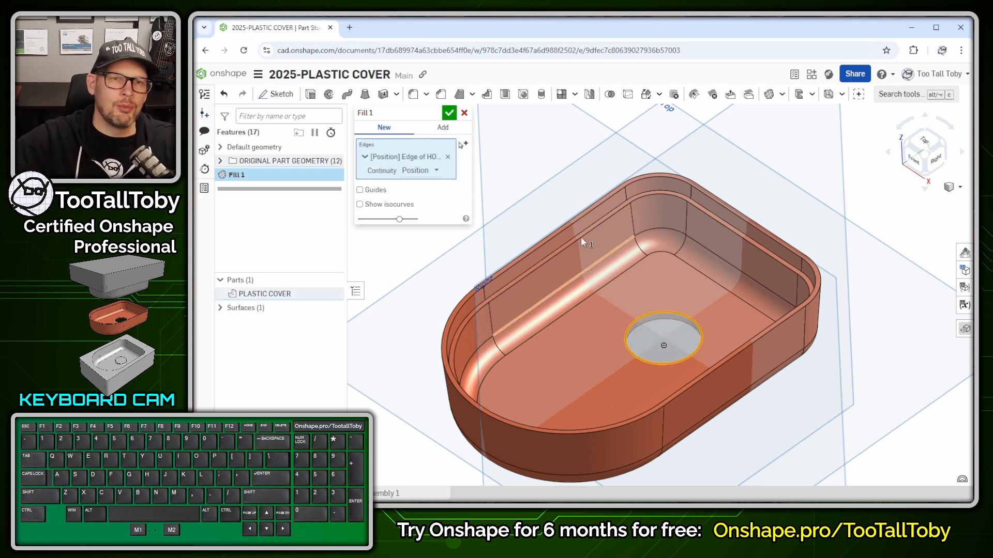
click(449, 113)
Examine the filled floor hole in a section view through the Front plane and close the section view.
scroll(538, 204, down, 3)
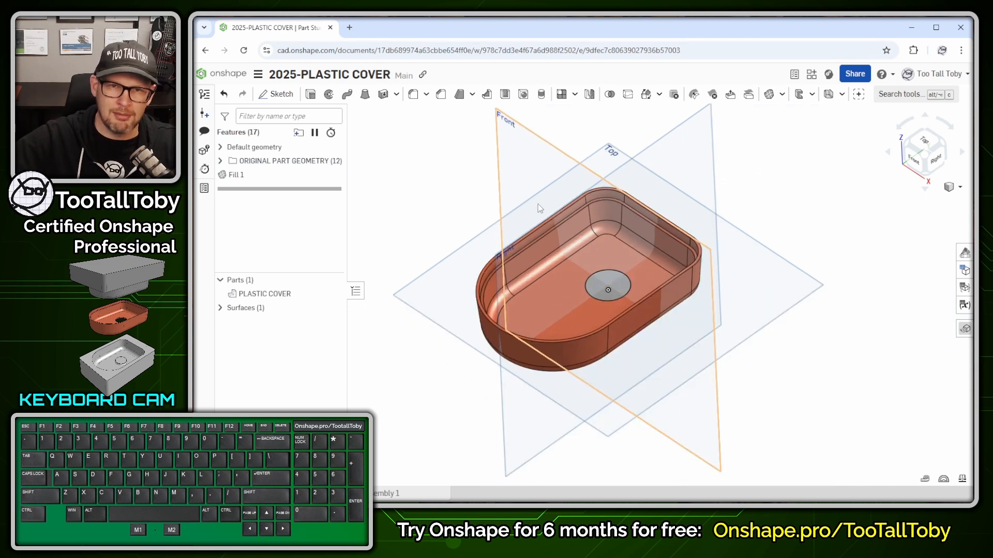
right_click(503, 147)
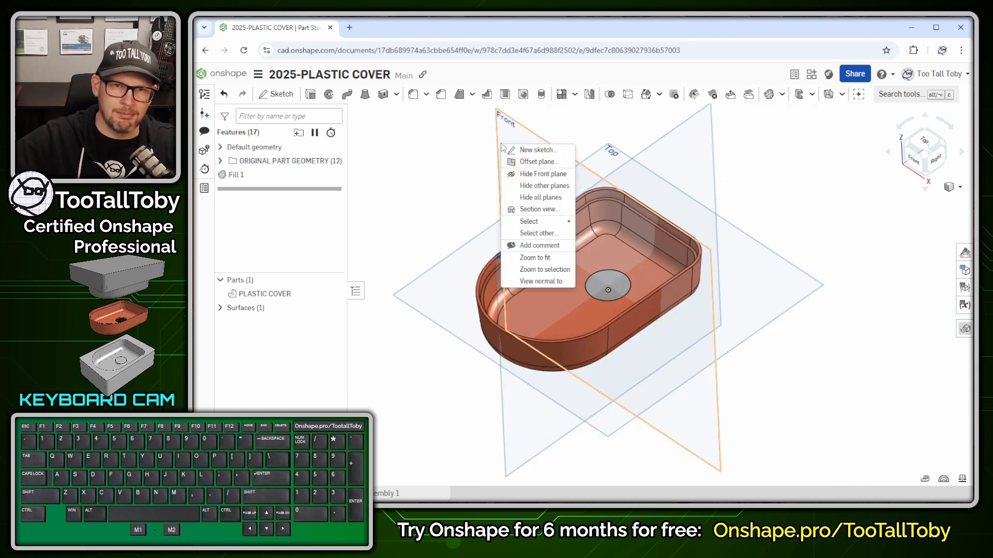
click(536, 214)
middle_drag(596, 347, 610, 330)
scroll(581, 225, up, 6)
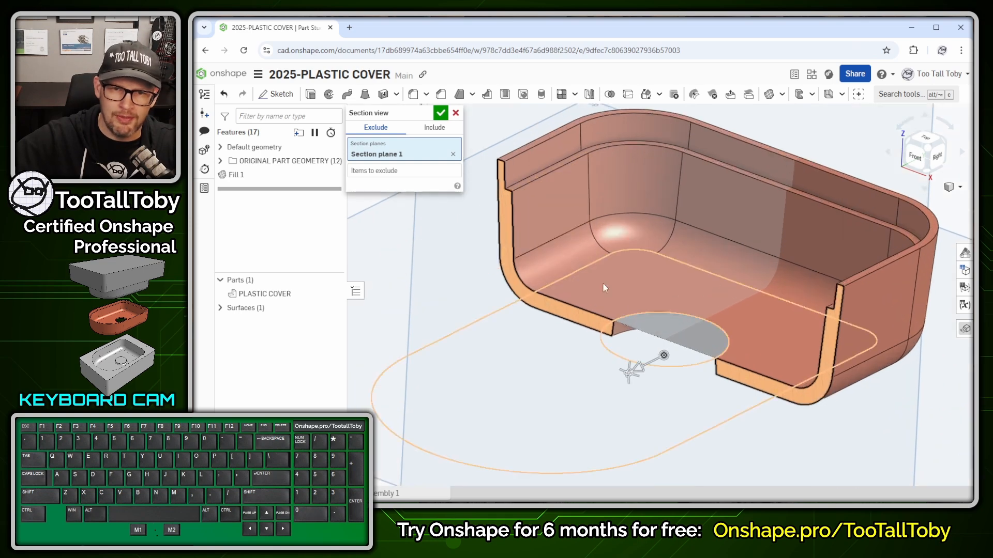
mouse_move(603, 283)
middle_down()
mouse_move(613, 257)
mouse_move(610, 288)
middle_up()
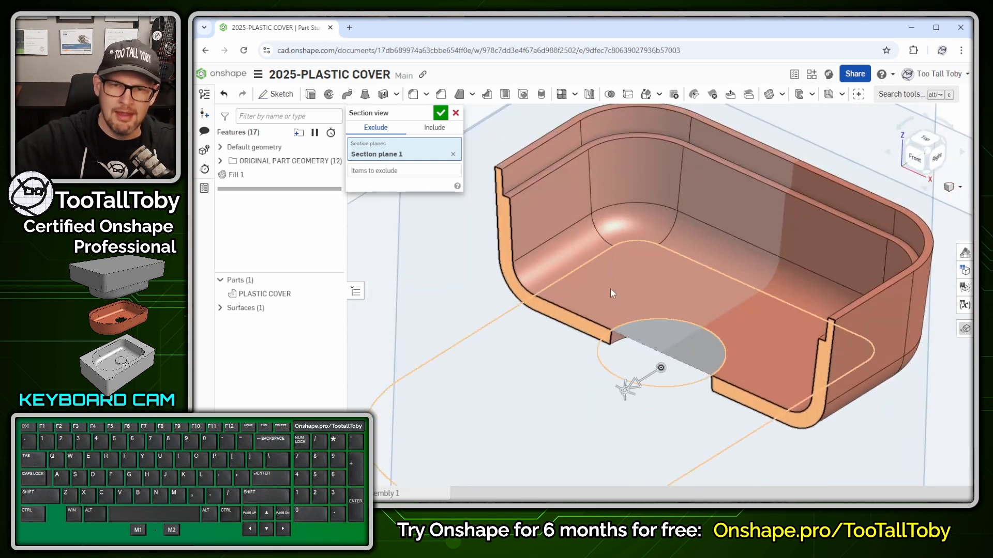
scroll(621, 292, up, 5)
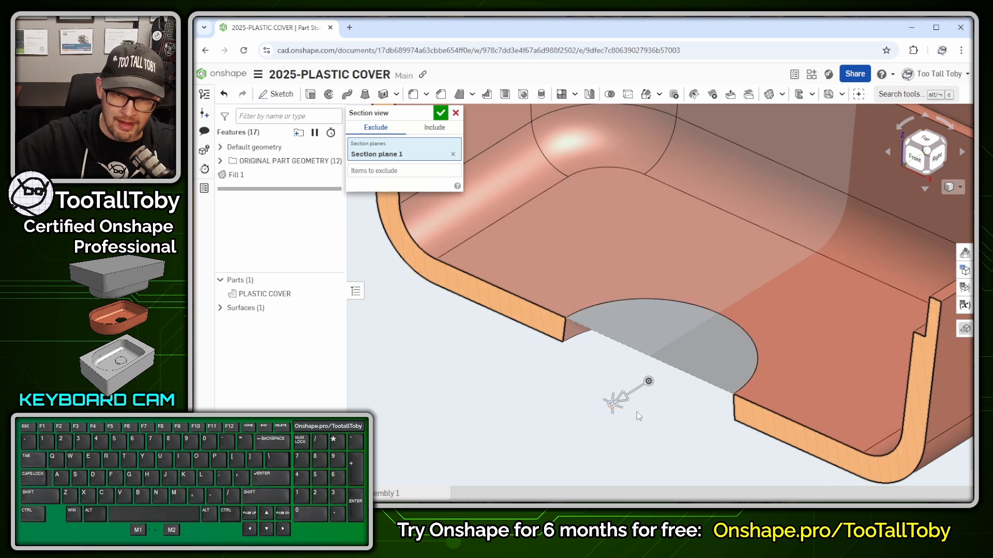
scroll(689, 397, down, 5)
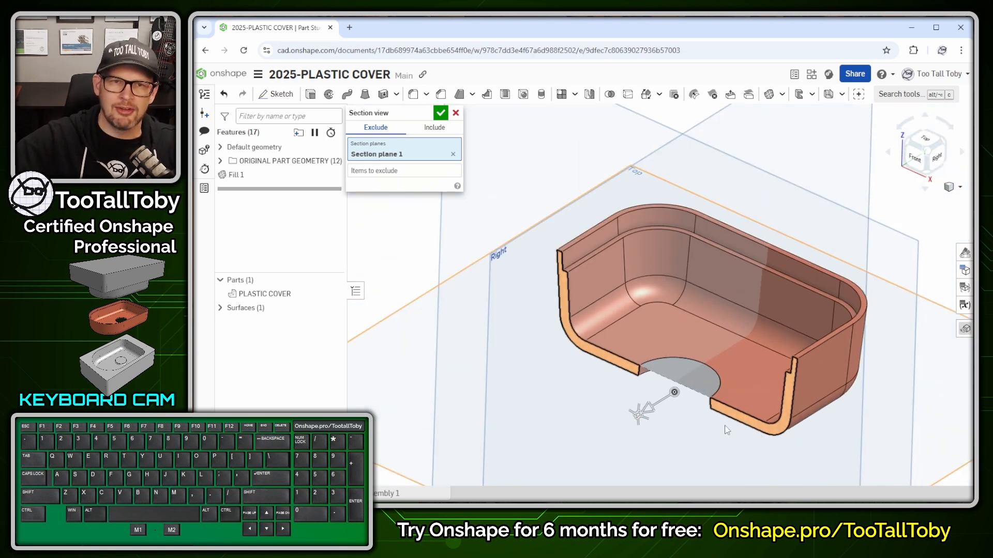
scroll(613, 206, down, 3)
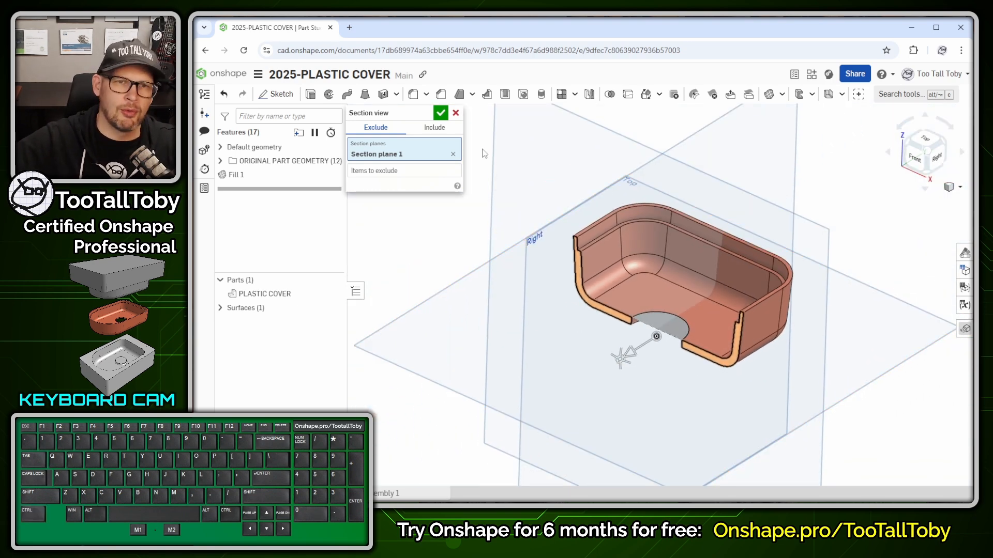
click(455, 113)
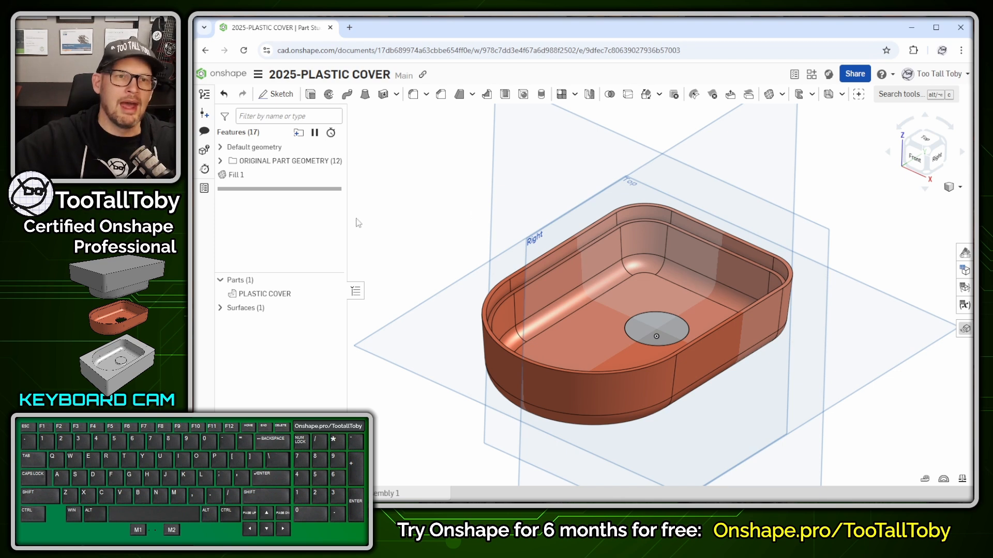
Rename the Fill feature as SHUT OFF SURFACE - HOLE.
click(238, 176)
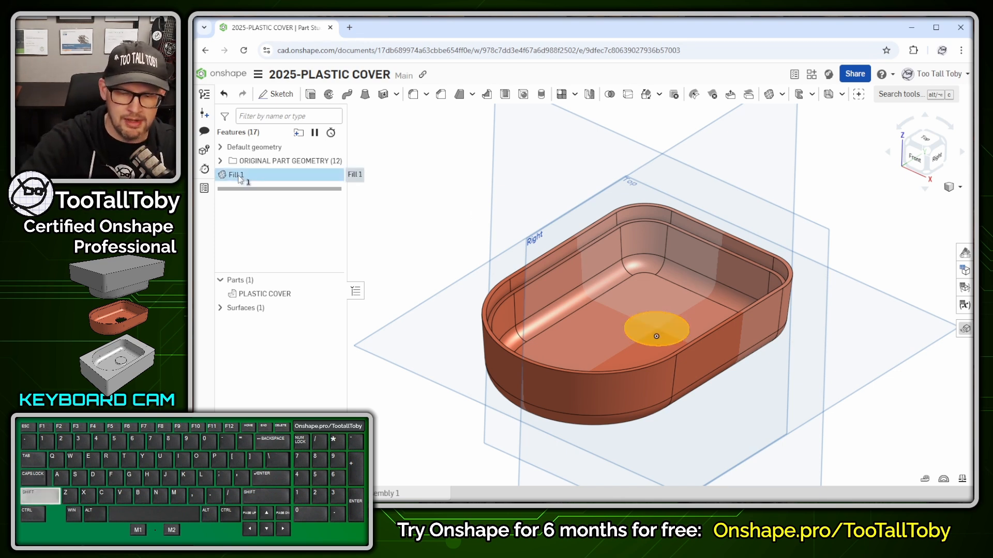
key(shift+n)
text(SH)
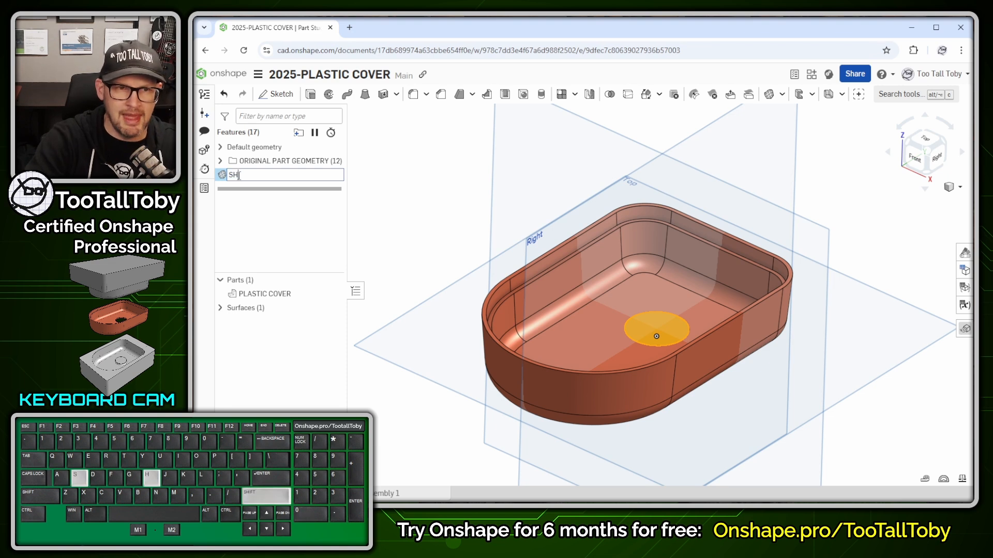
text(UT OFF SURFACE - HOLE)
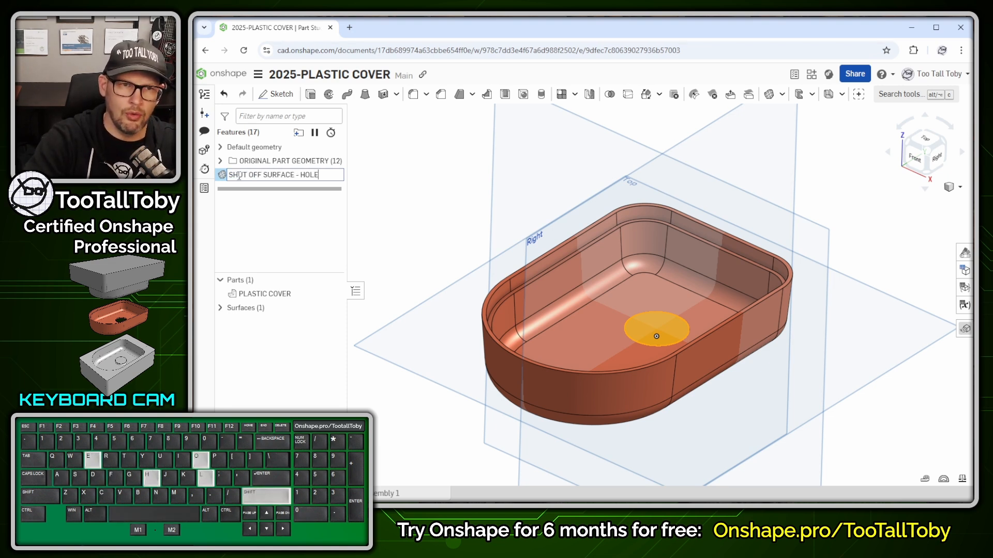
key(Return)
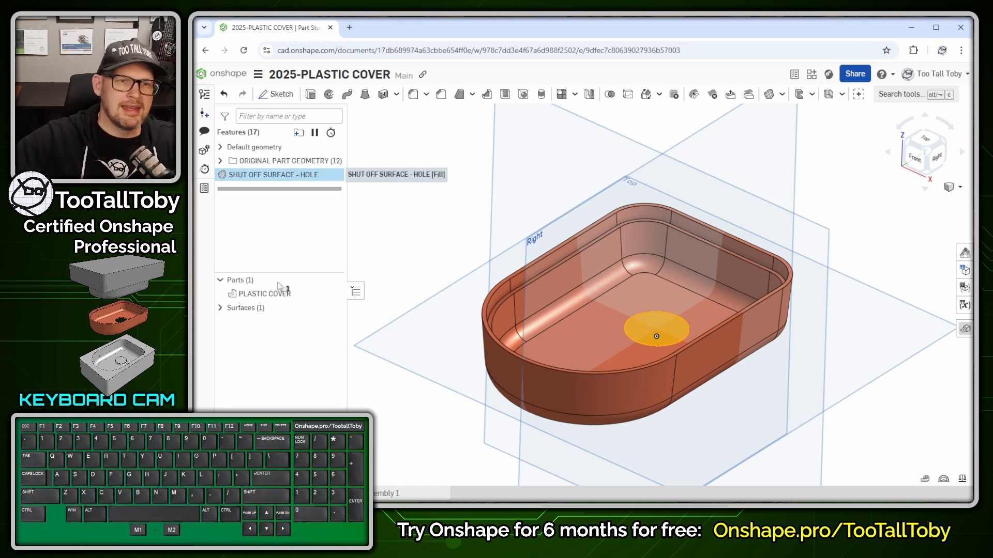
Expand the list of surfaces and rename the surface covering the floor hole as SHUT OFF SURFACE.
click(223, 308)
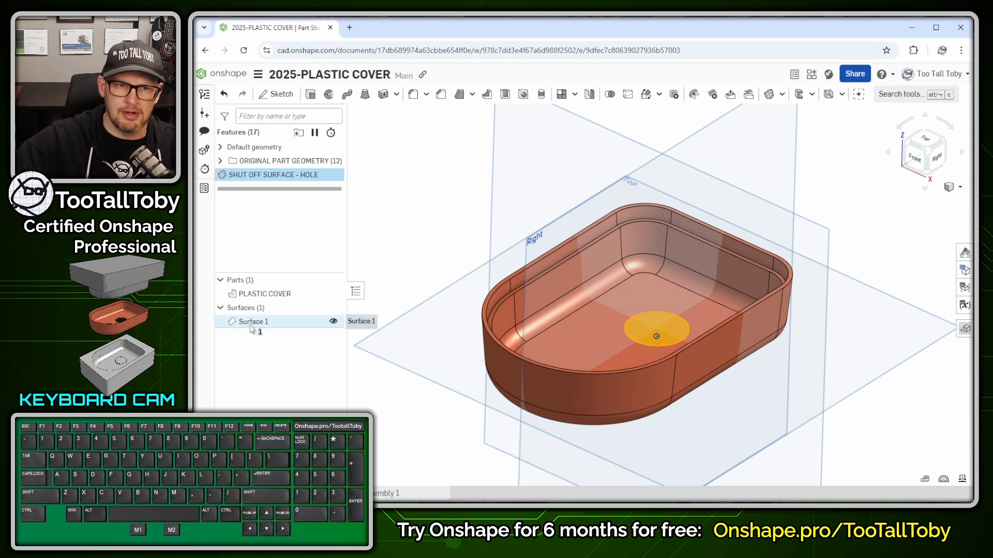
click(255, 325)
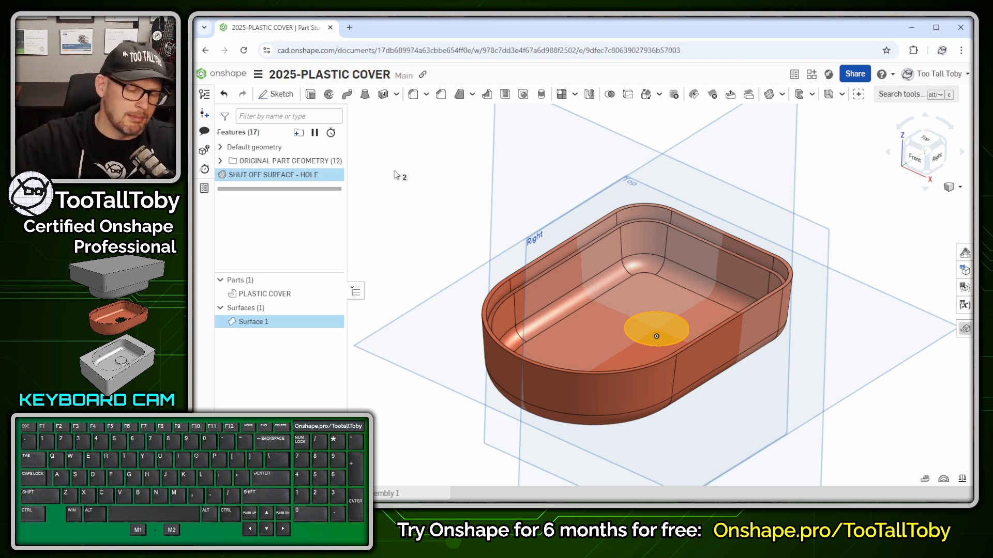
key(space)
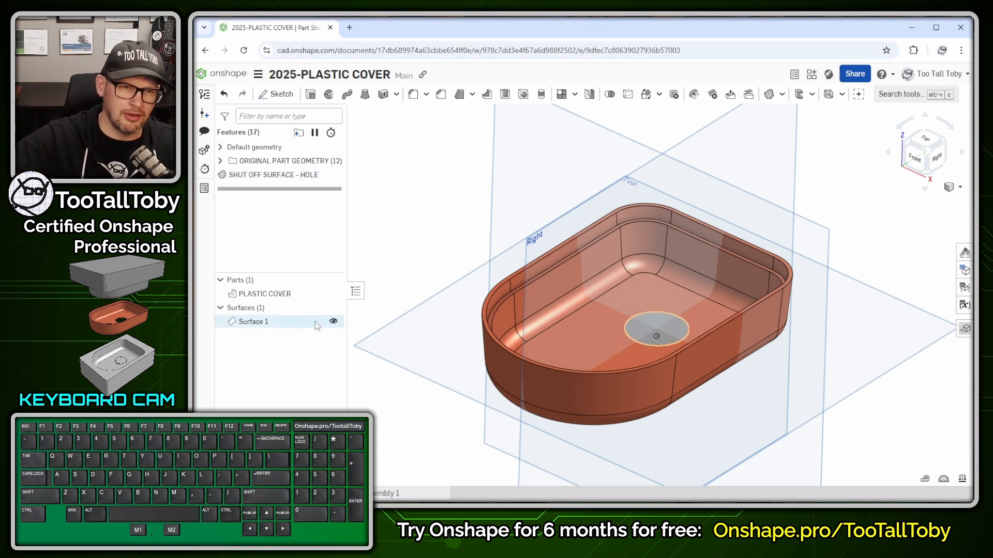
click(262, 324)
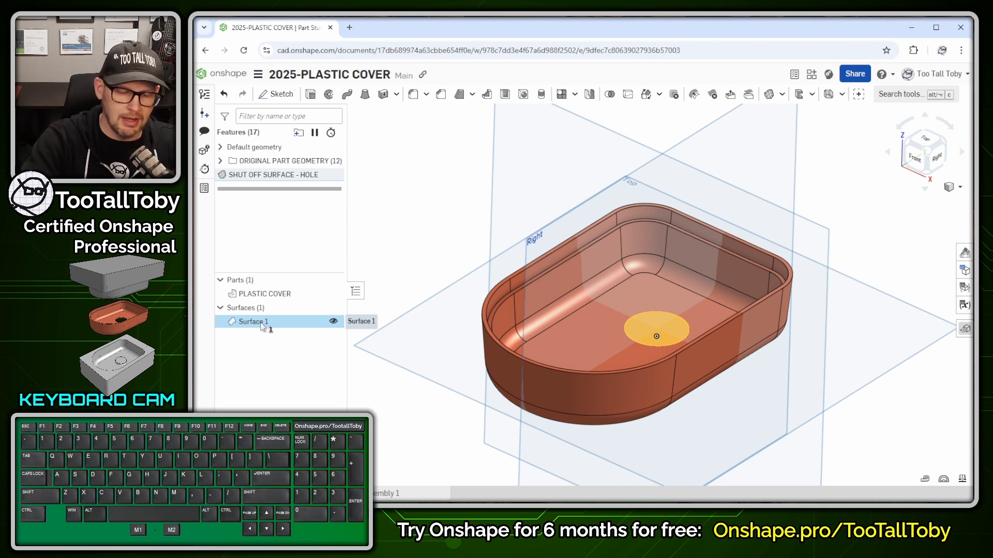
key(shift+n)
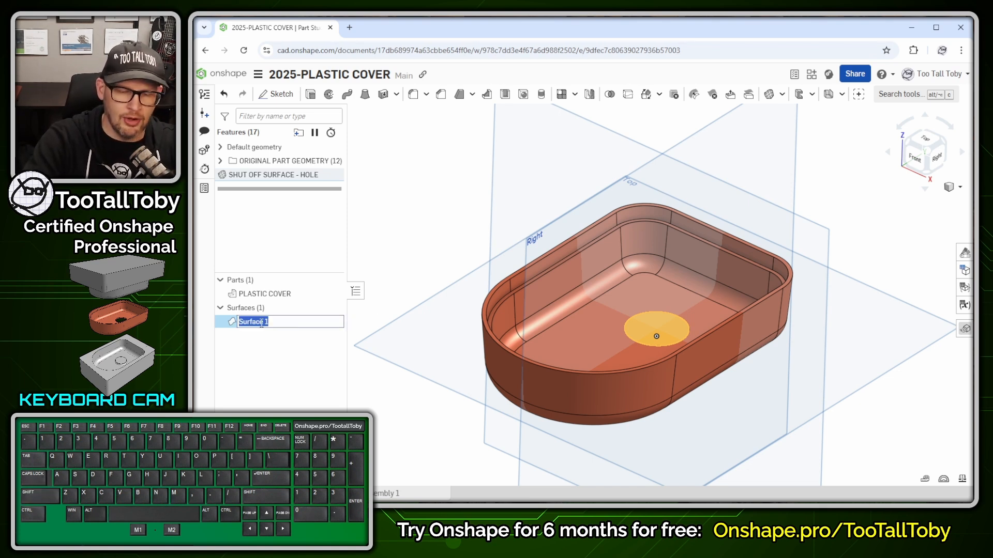
text(SHUT OFF SURFACE)
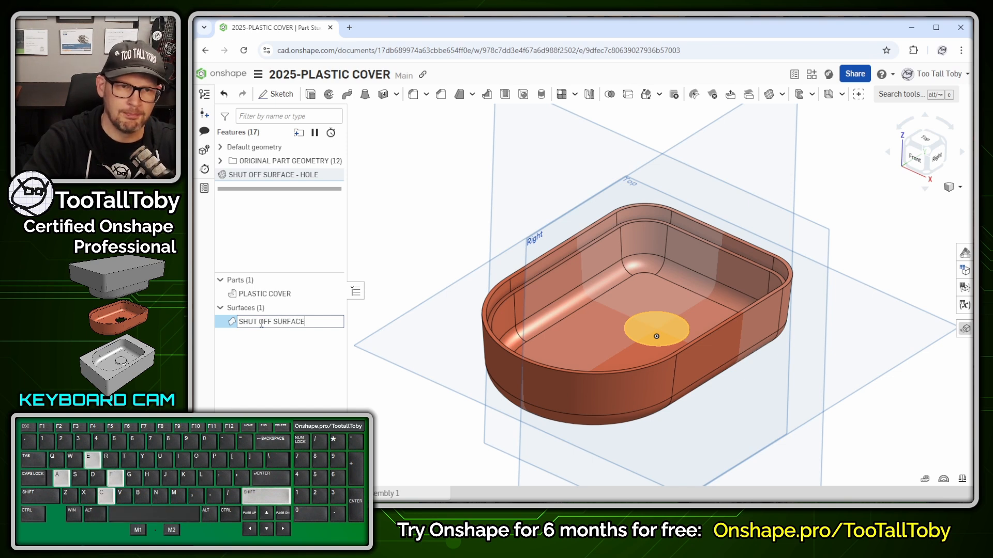
key(Return)
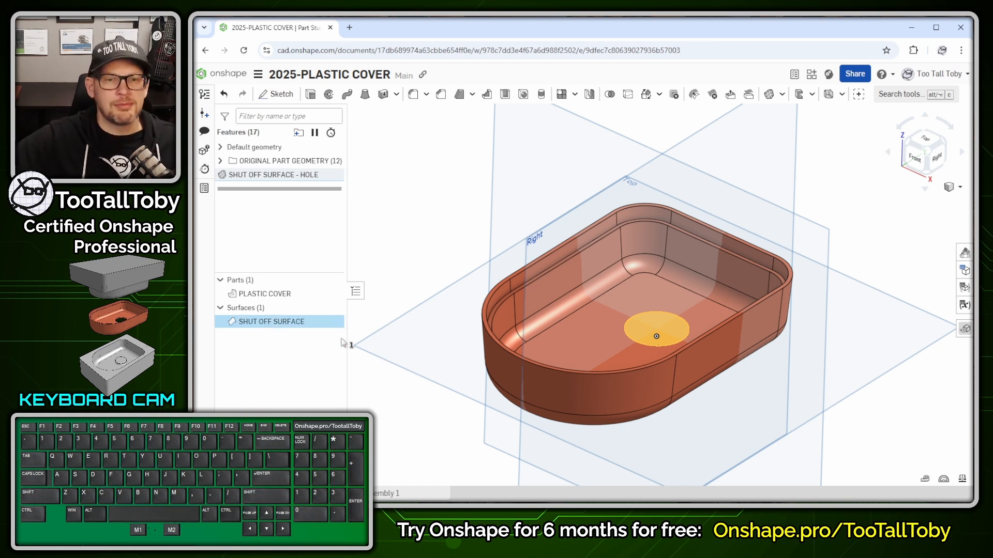
click(427, 234)
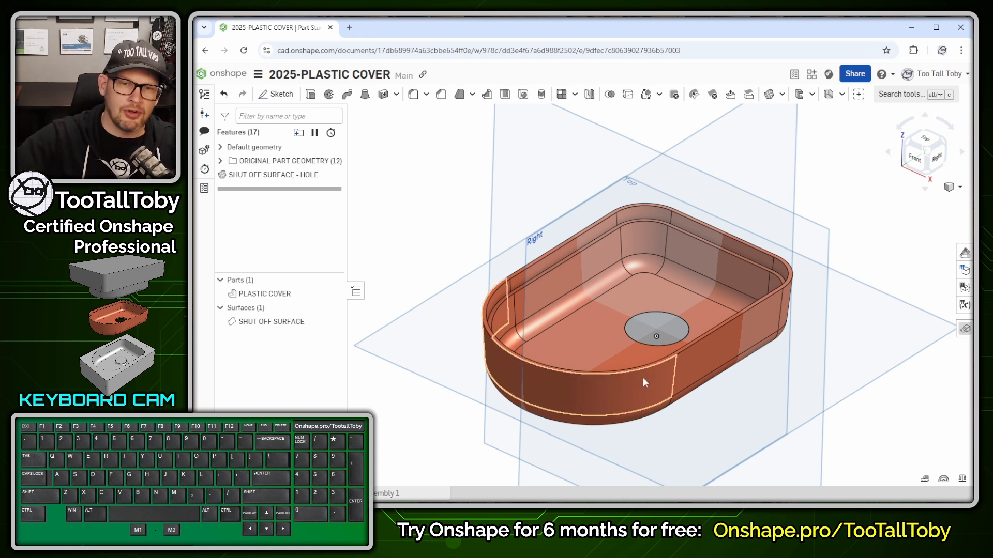
Clear the selection of the shut-off surface and hide the reference planes.
click(641, 334)
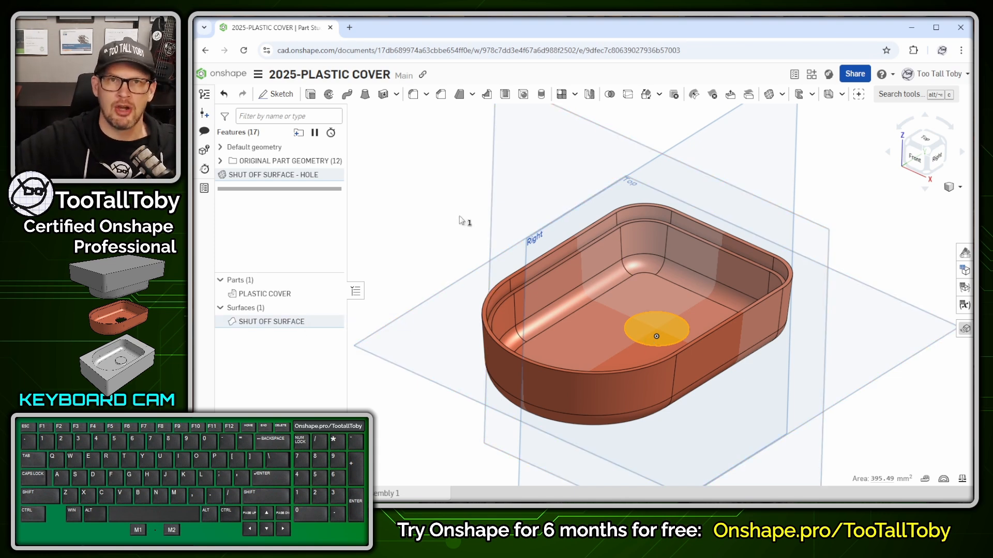
click(417, 207)
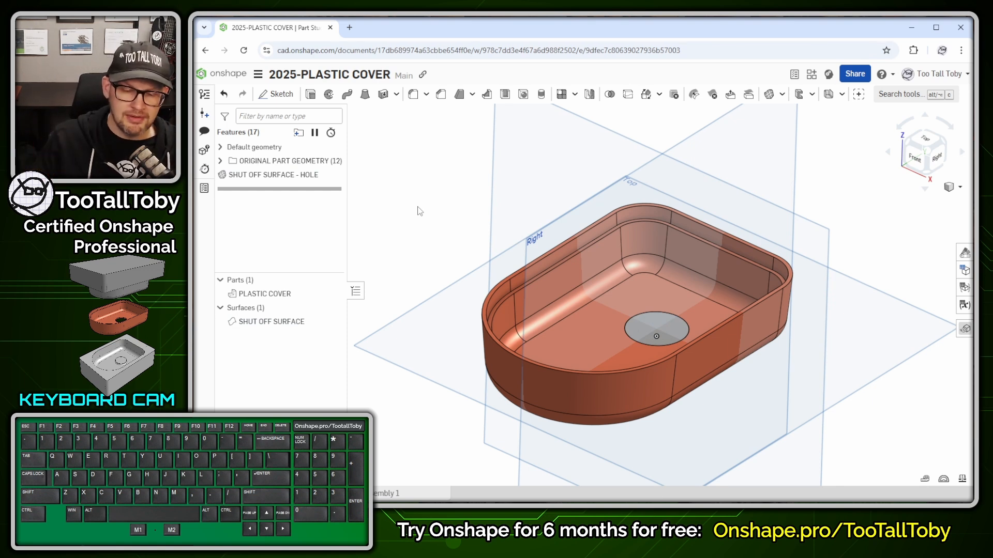
key(p)
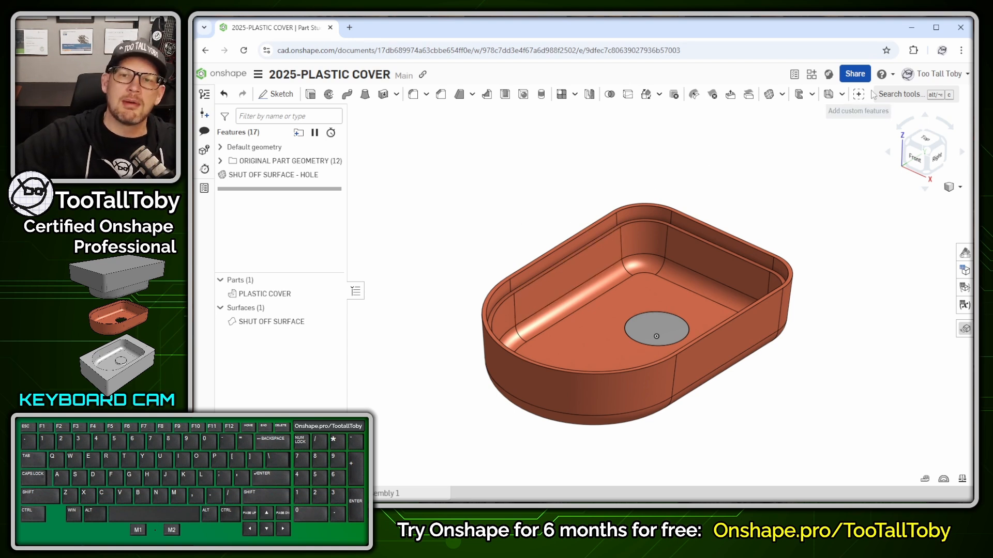
Set up an Offset surface from the cover's flat outer side face, offset 5 mm outward.
click(782, 94)
scroll(794, 192, down, 3)
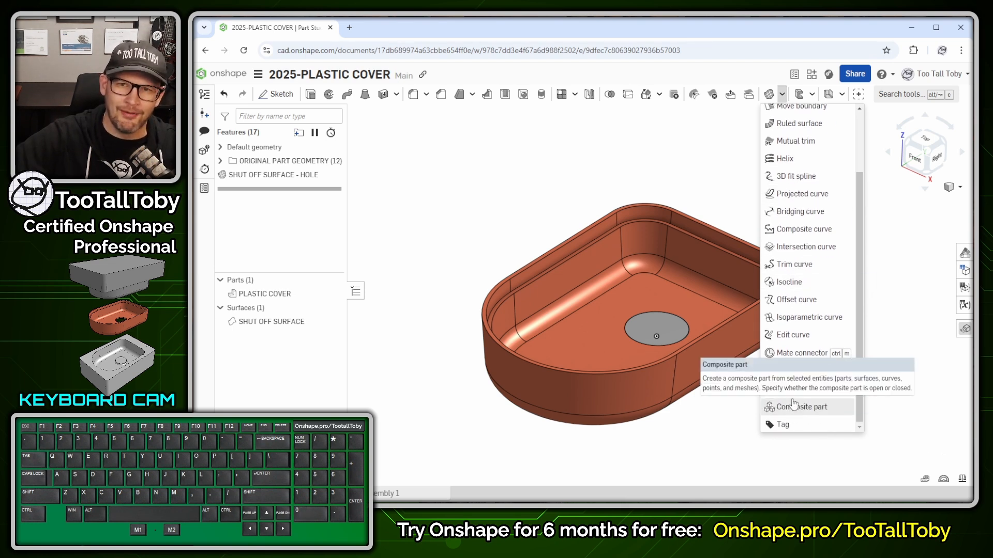
scroll(800, 400, up, 3)
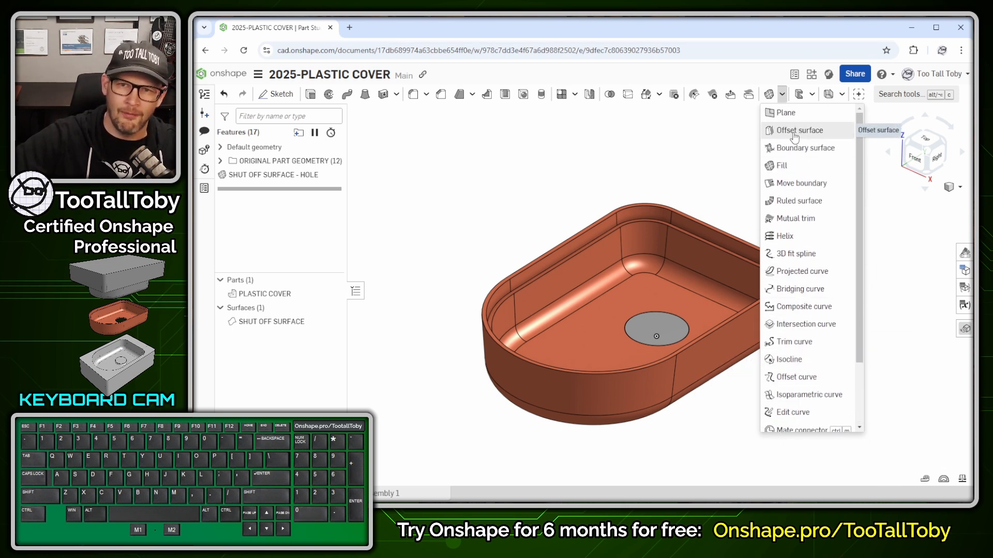
click(887, 96)
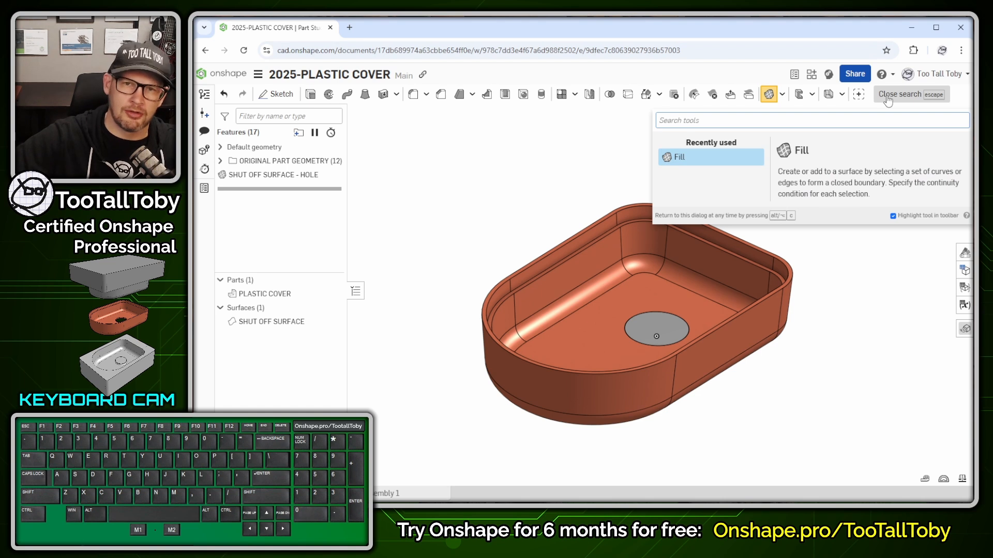
text(offset)
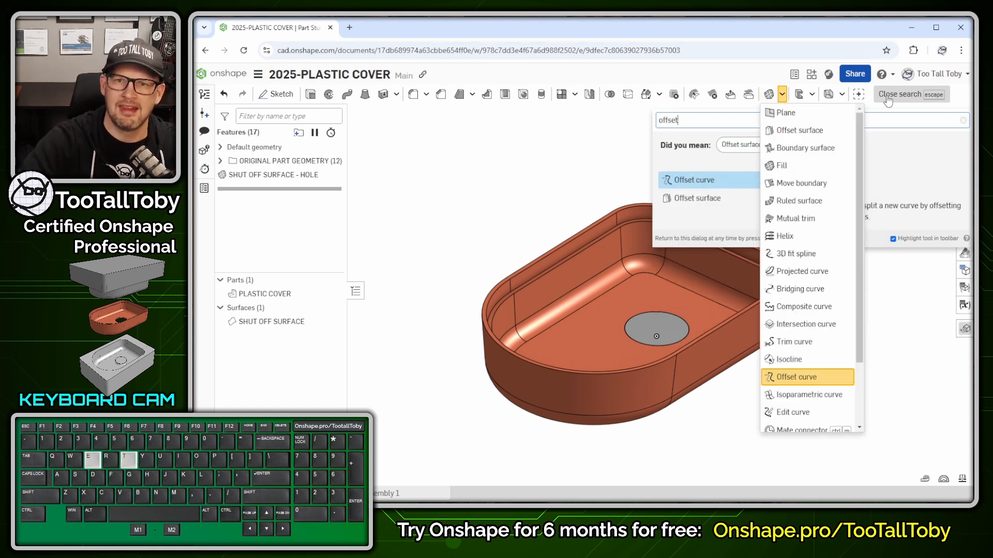
click(721, 203)
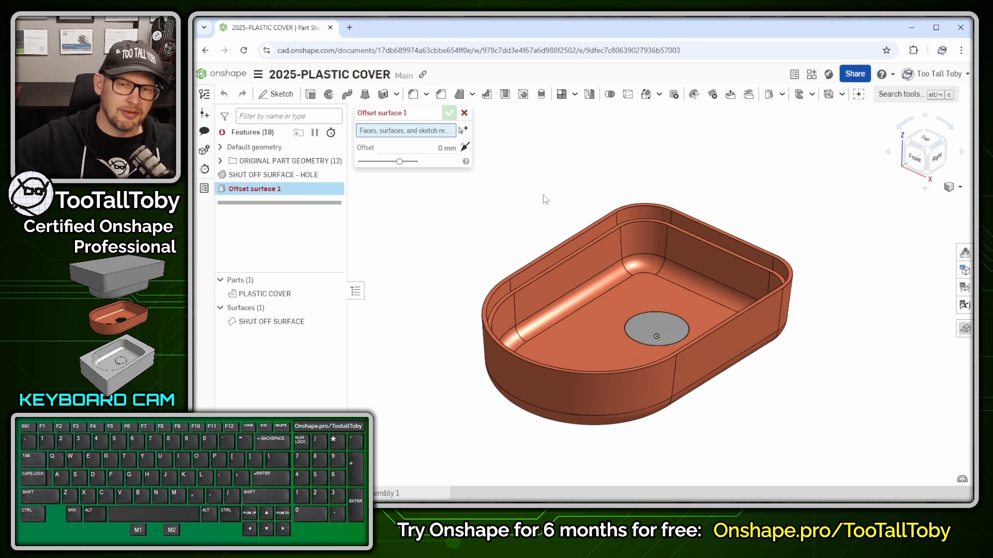
click(729, 336)
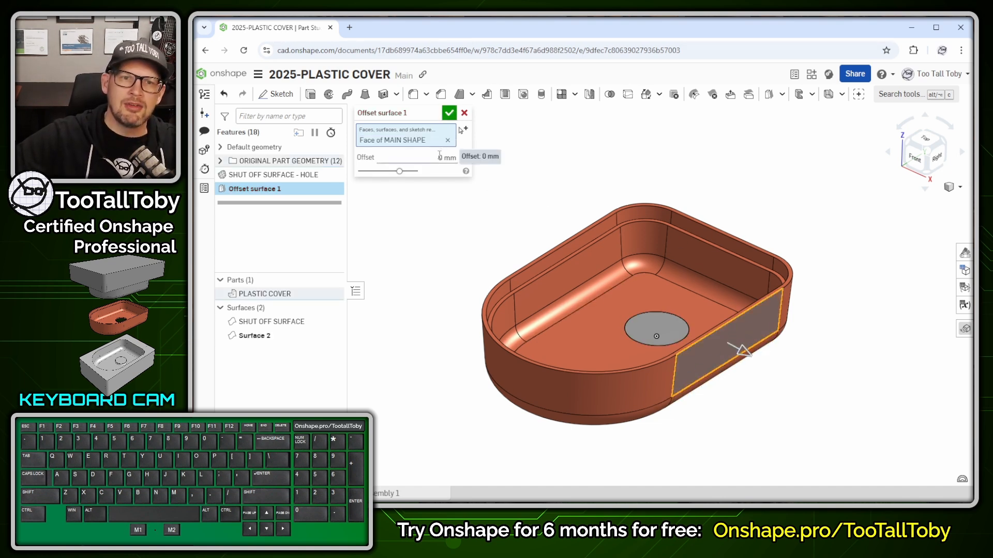
click(440, 156)
text(5)
key(Return)
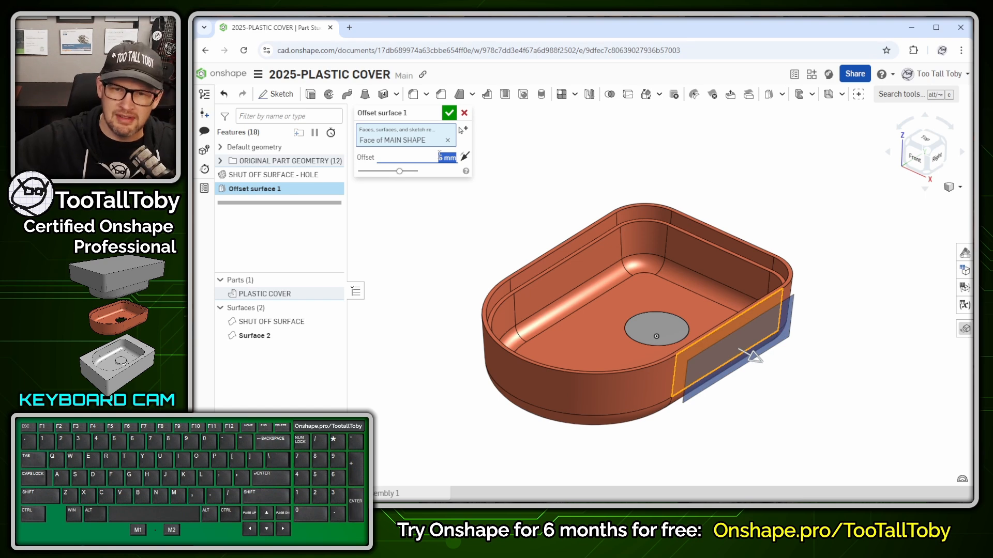
ctrl+right_drag(756, 405, 566, 272)
key(alt+1)
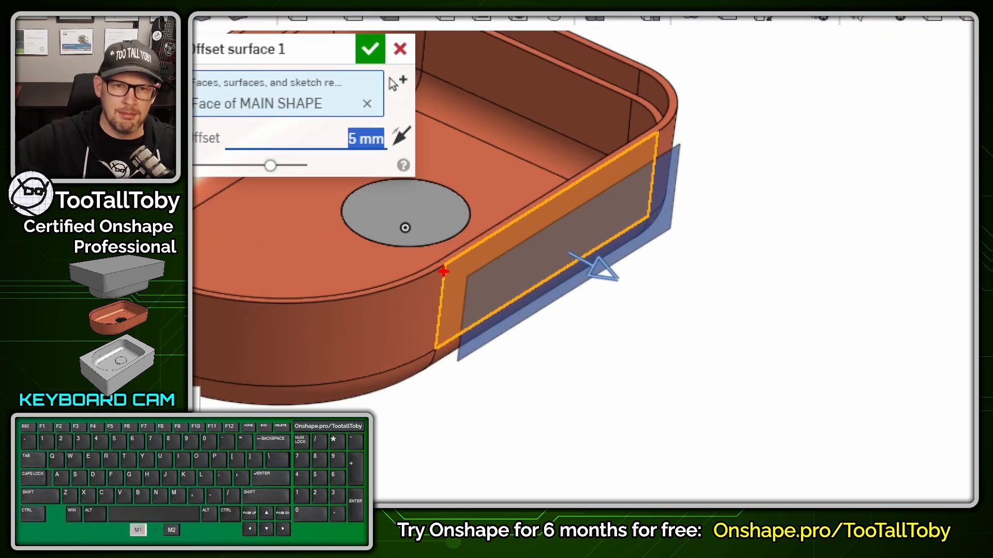
ctrl+shift+drag(455, 283, 456, 427)
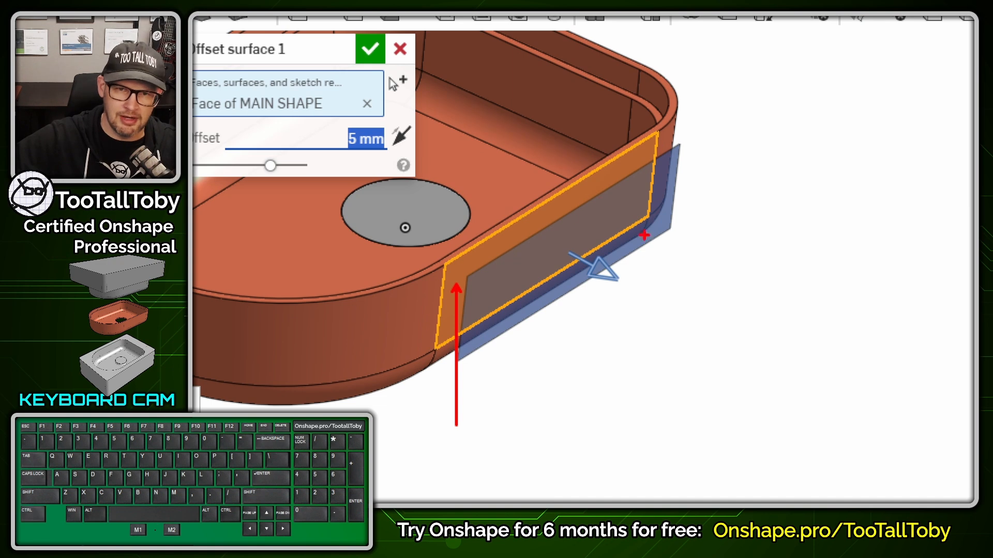
ctrl+shift+drag(572, 206, 507, 173)
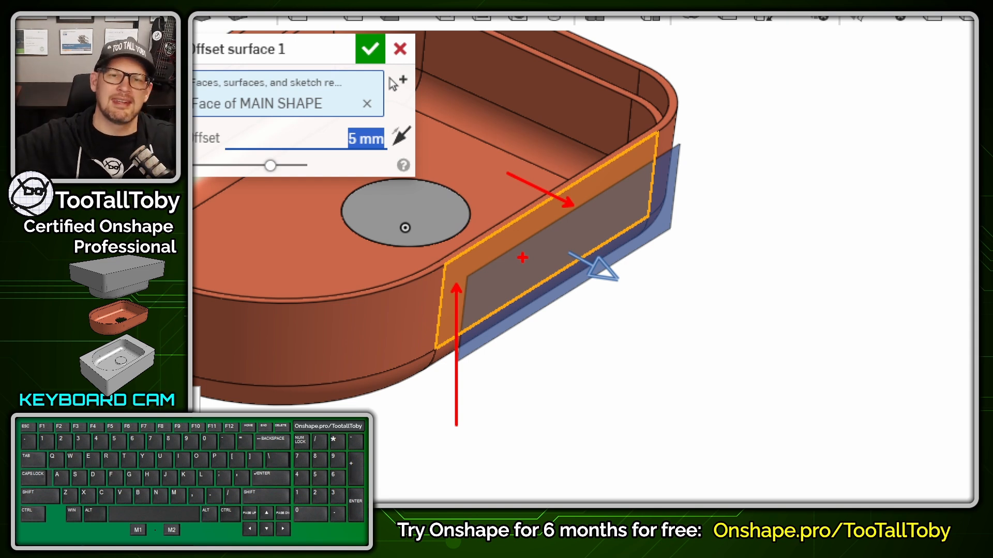
drag(678, 281, 677, 246)
text(SURFACES)
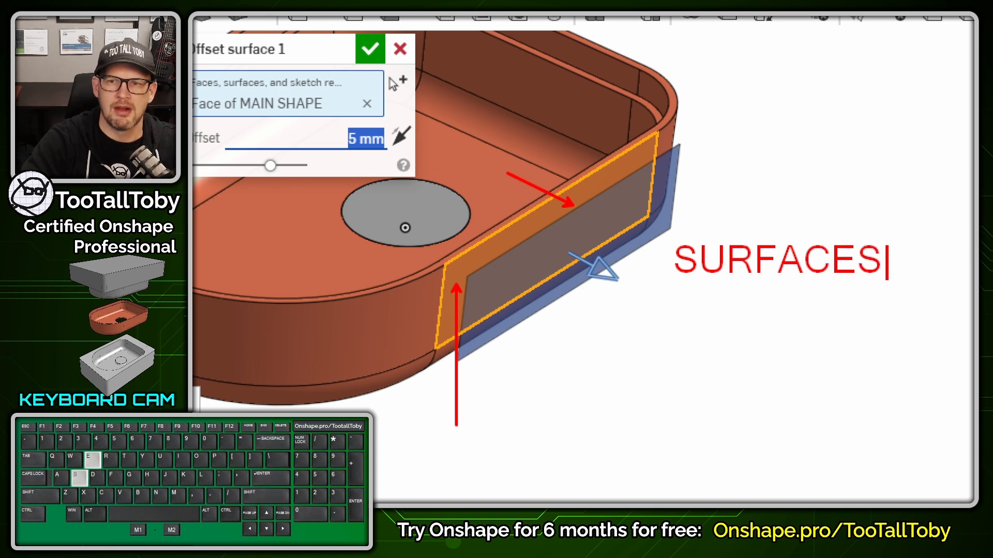
key(Return)
text(- )
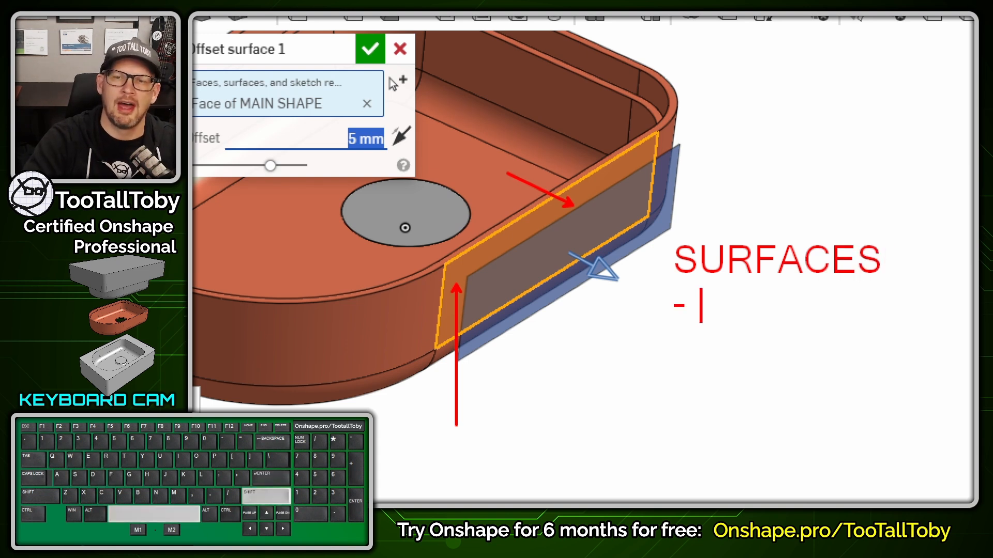
text(Theoretic)
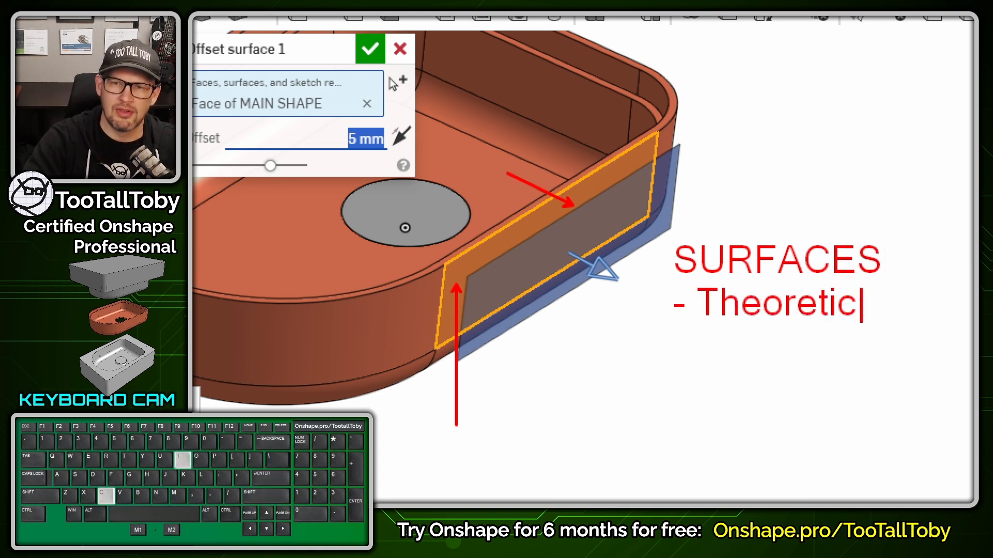
key(Return)
text(- The)
key(BackSpace)
key(BackSpace)
key(BackSpace)
text(N)
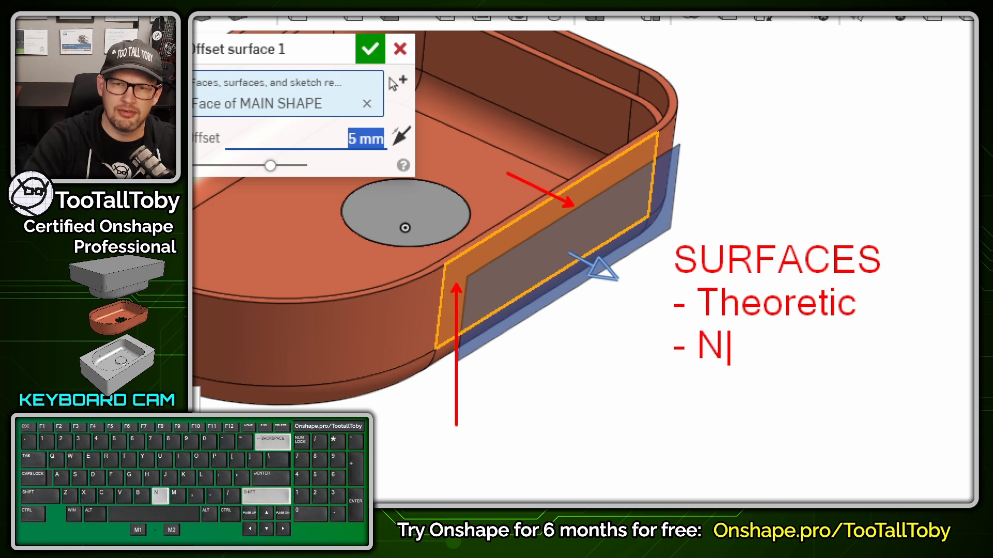
text(o Thickness)
key(Return)
text(- No)
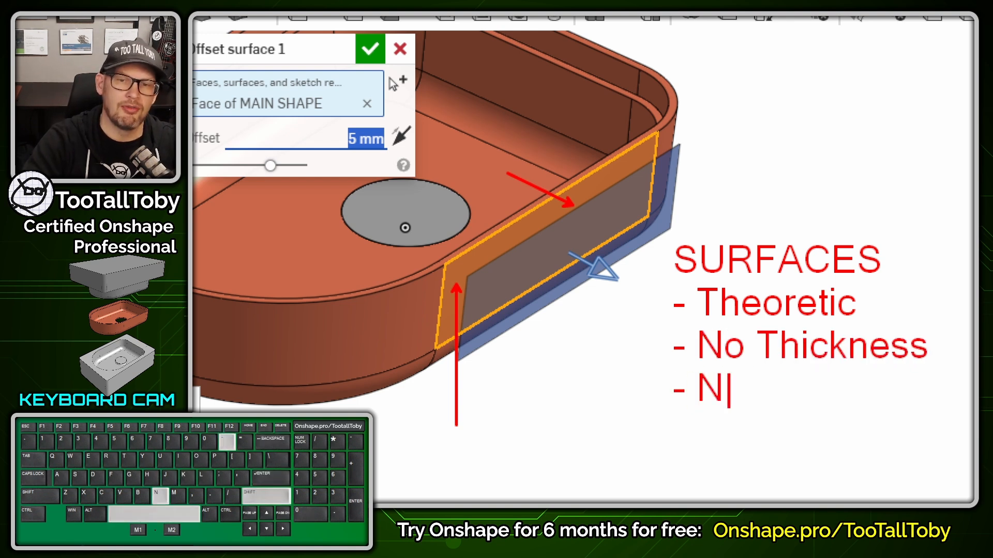
text( Volume)
key(Return)
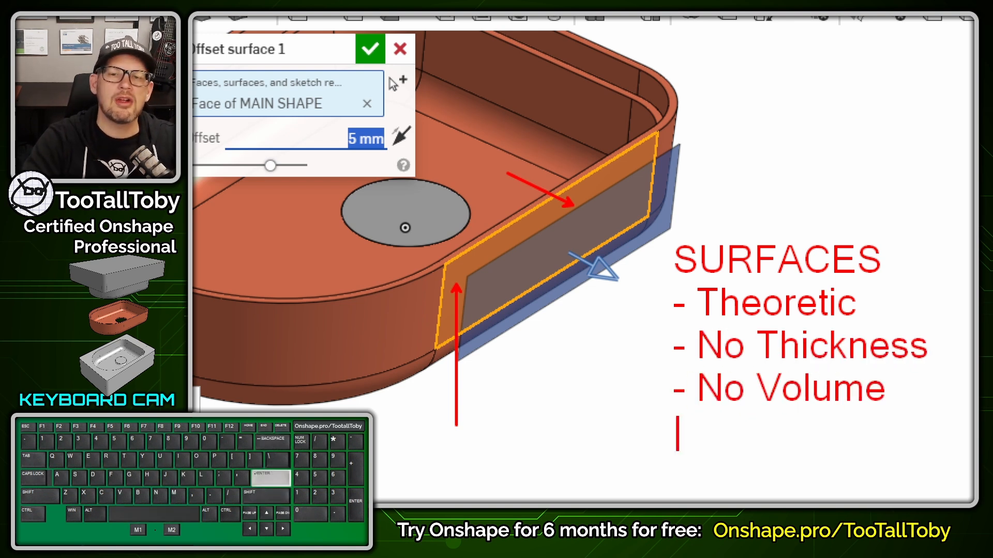
text(- Hel)
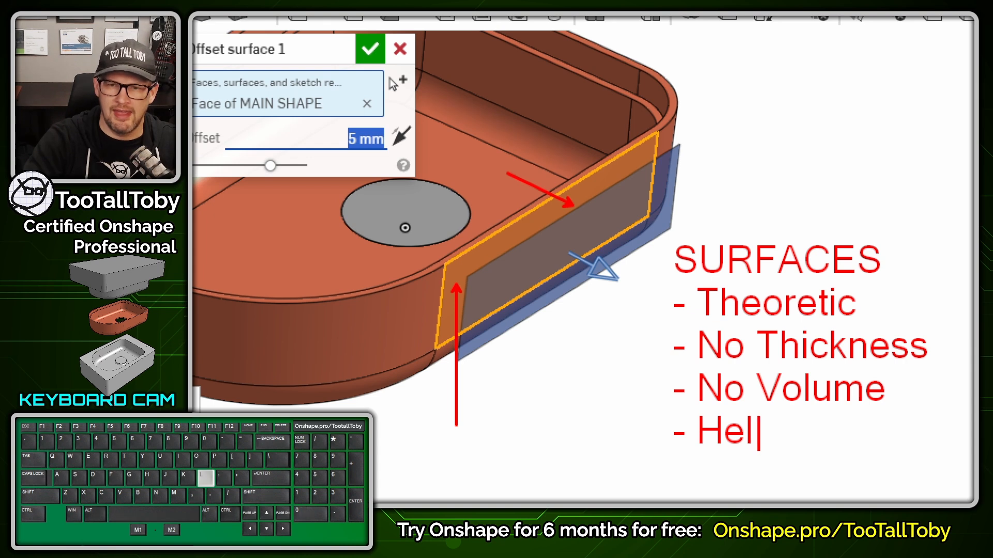
text(p with Construc)
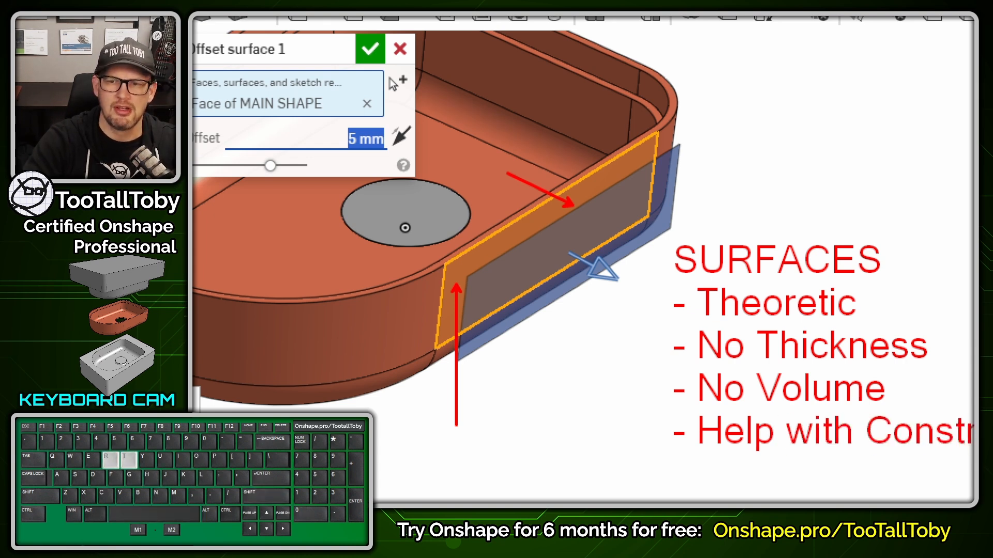
text(tion)
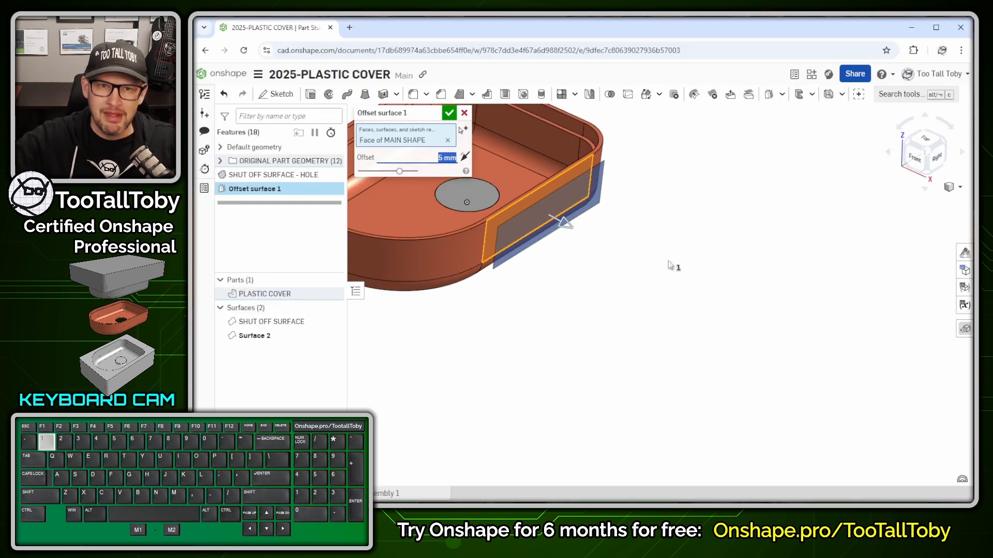
Remove the outer side face from the Offset surface selection and set the offset to 0 mm.
click(448, 141)
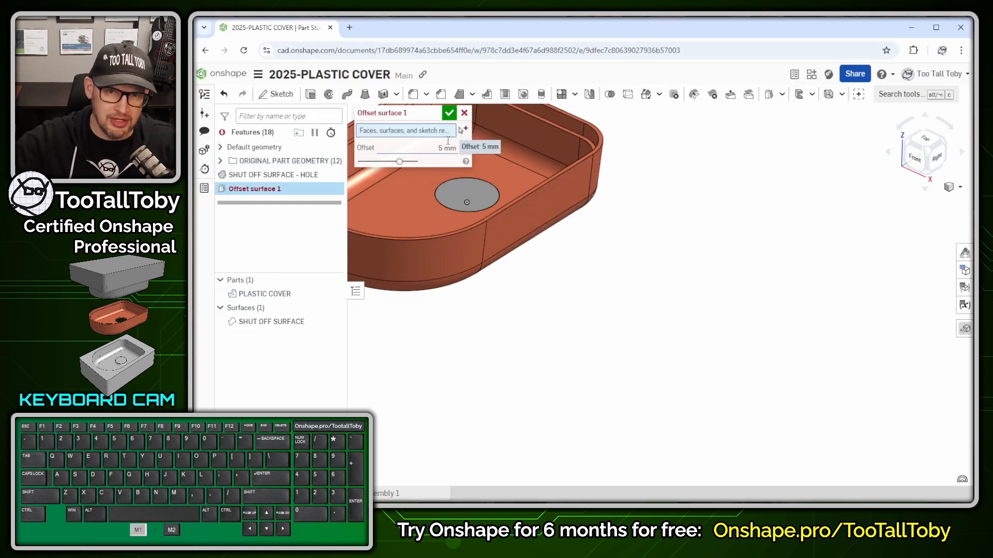
ctrl+right_drag(619, 278, 694, 346)
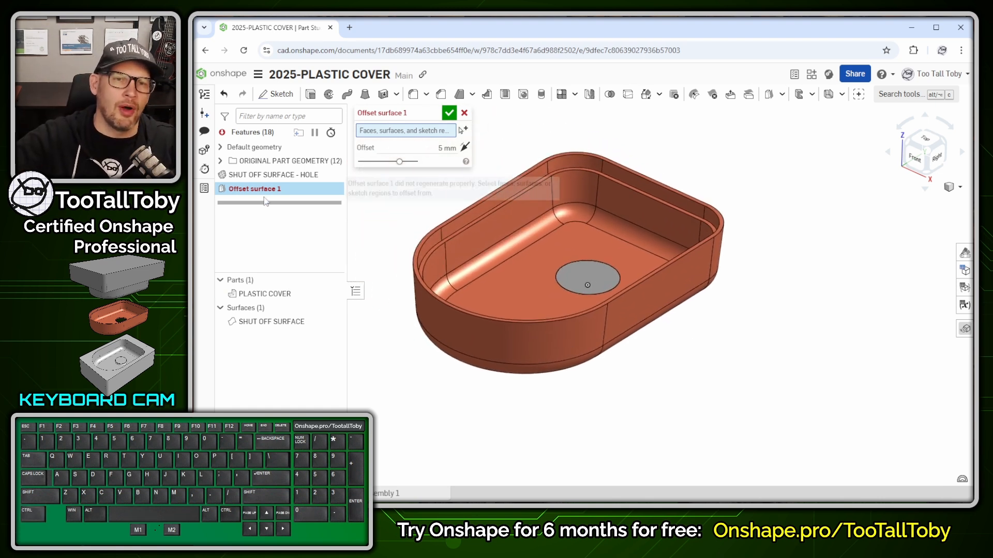
click(435, 147)
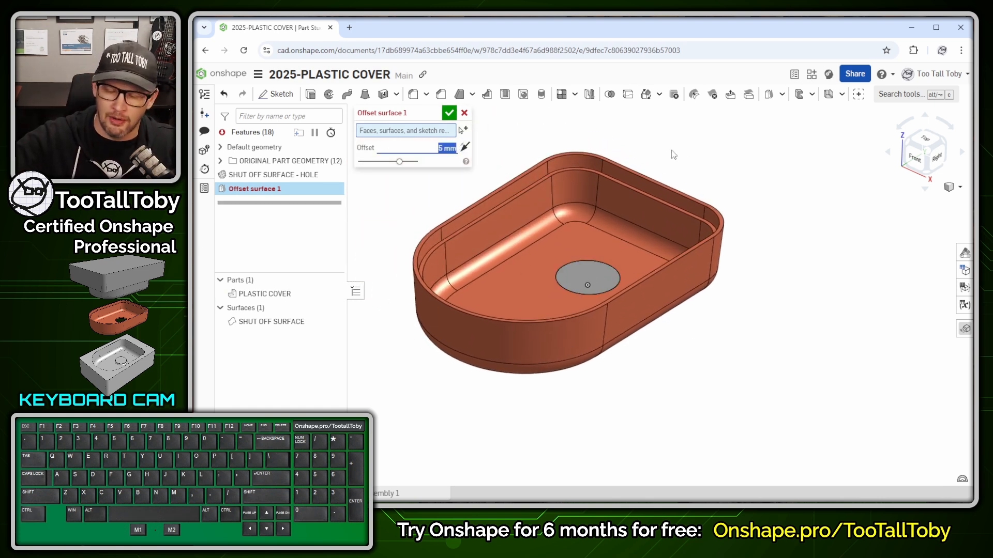
text(0)
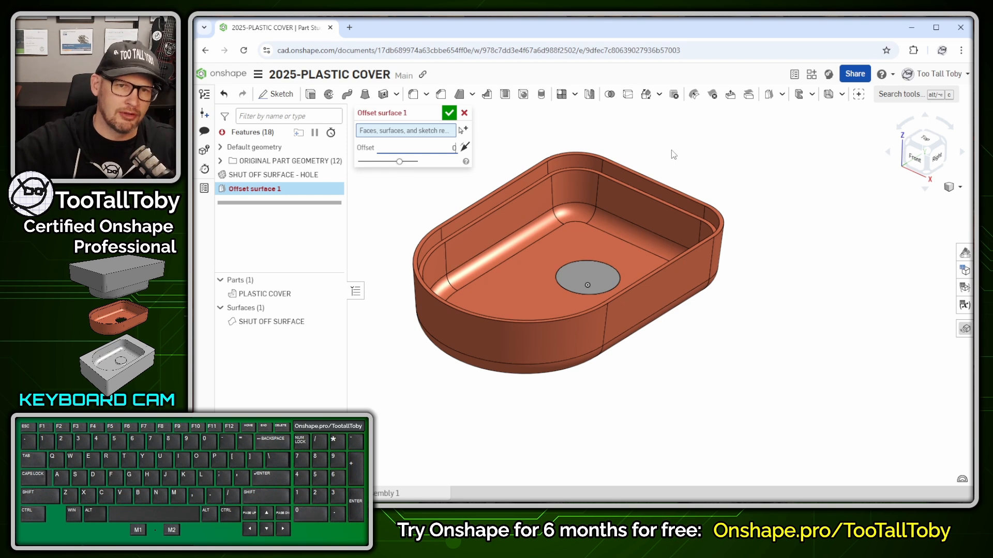
key(Return)
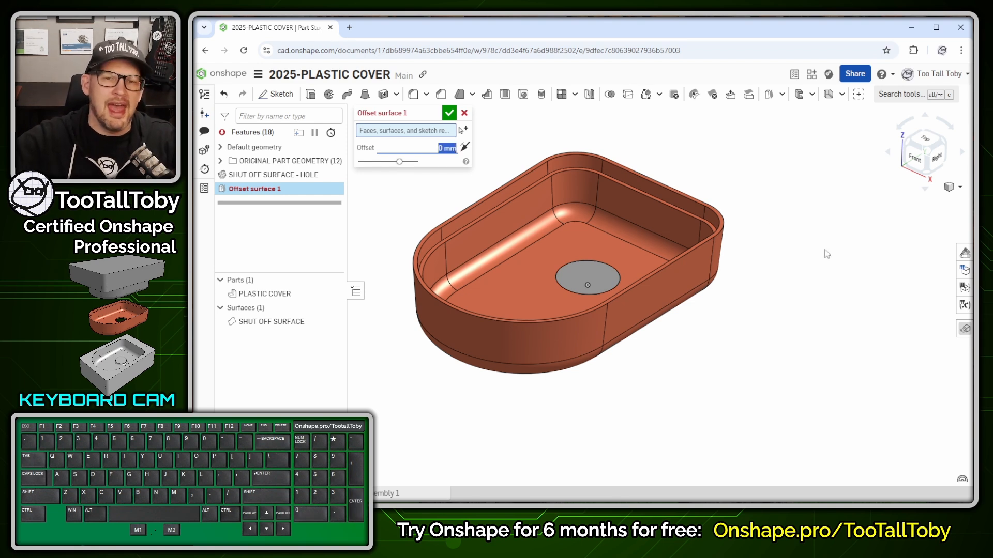
Add the cover's inner floor and all its tangent connected faces to the Offset surface selection.
right_drag(608, 244, 609, 257)
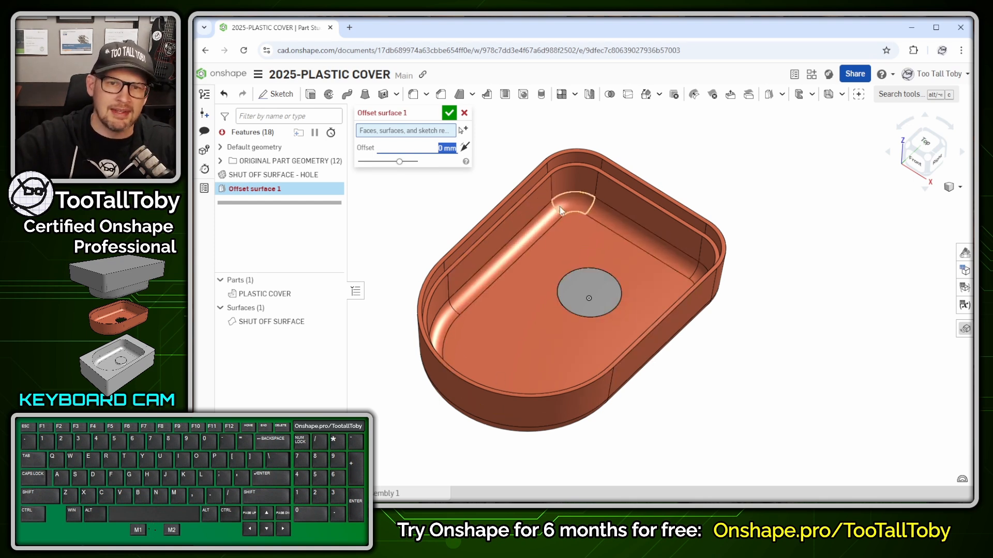
right_click(572, 231)
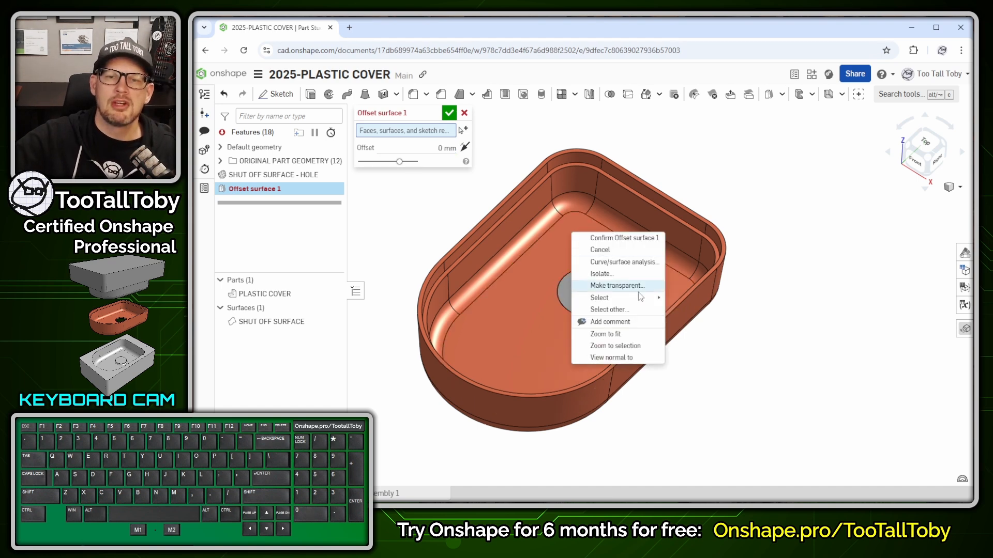
mouse_move(639, 300)
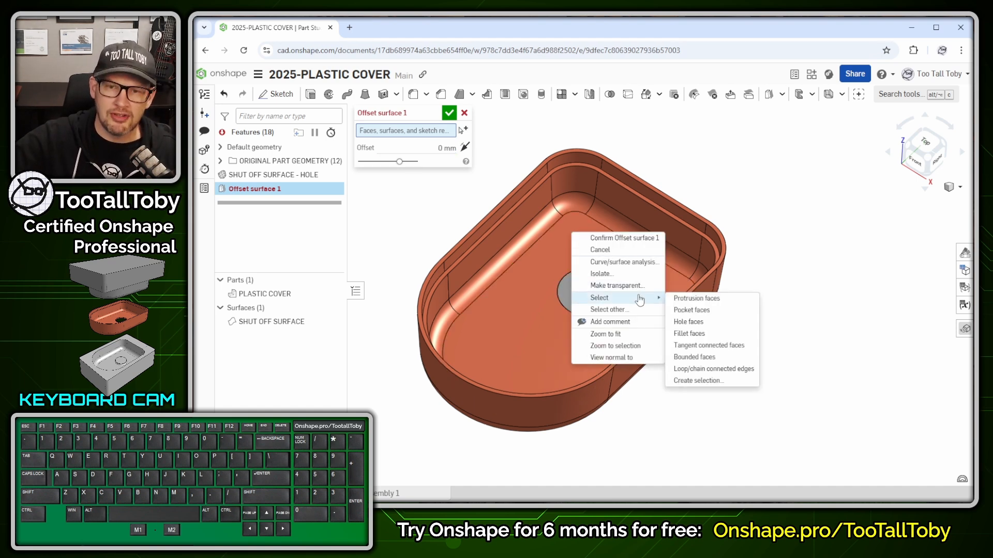
click(733, 350)
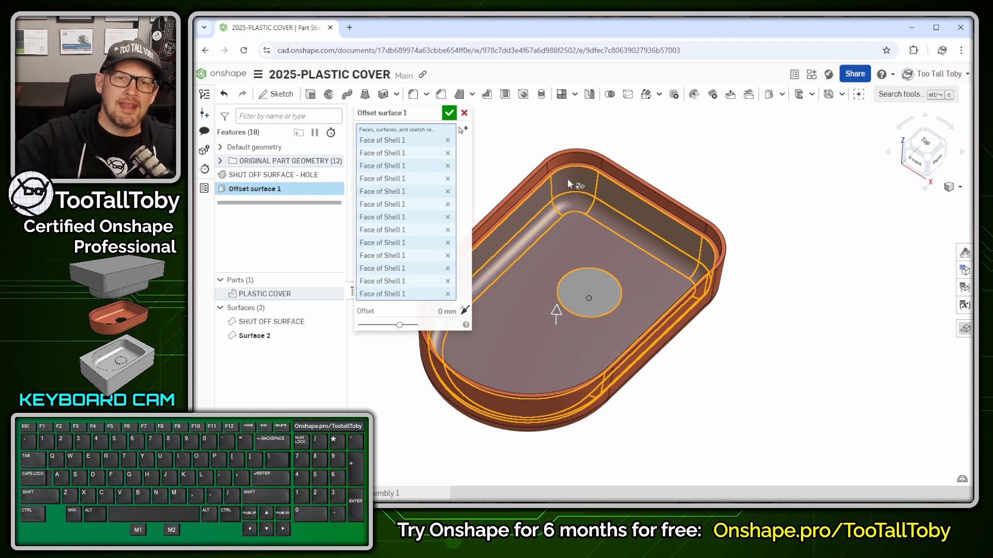
Extend the offset selection with the groove's ledge face, its tangent connected wall faces and the cover's top rim face.
scroll(567, 178, up, 5)
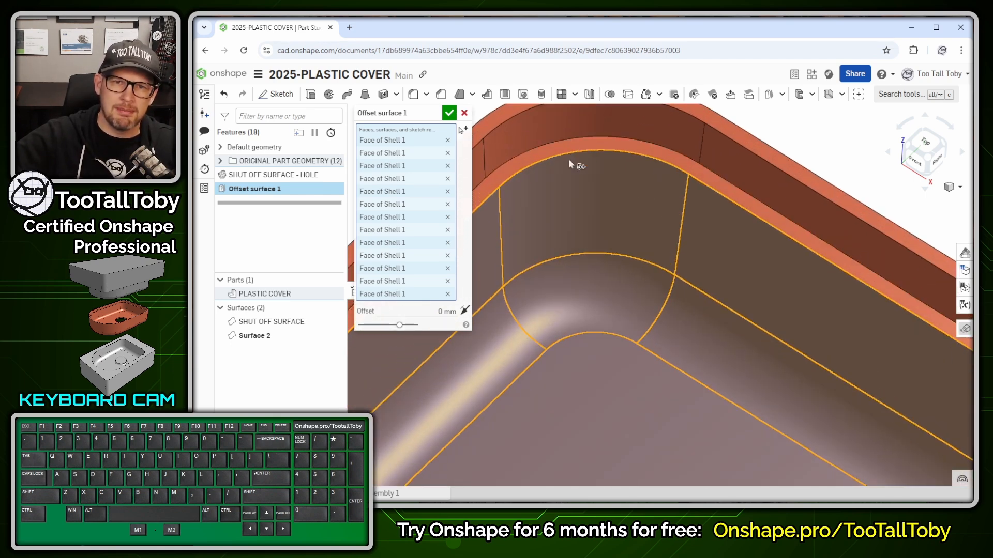
click(606, 143)
scroll(665, 318, down, 3)
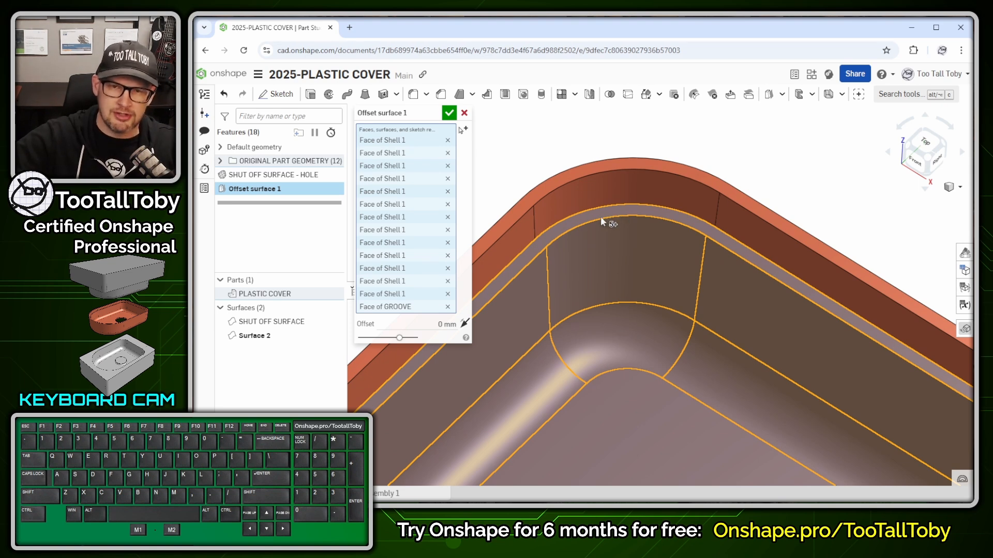
right_click(598, 193)
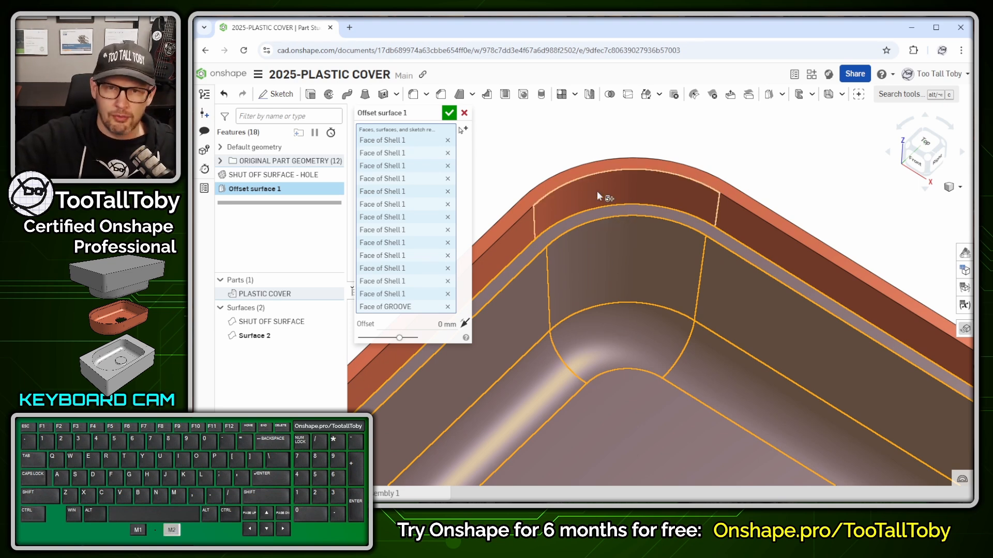
mouse_move(661, 271)
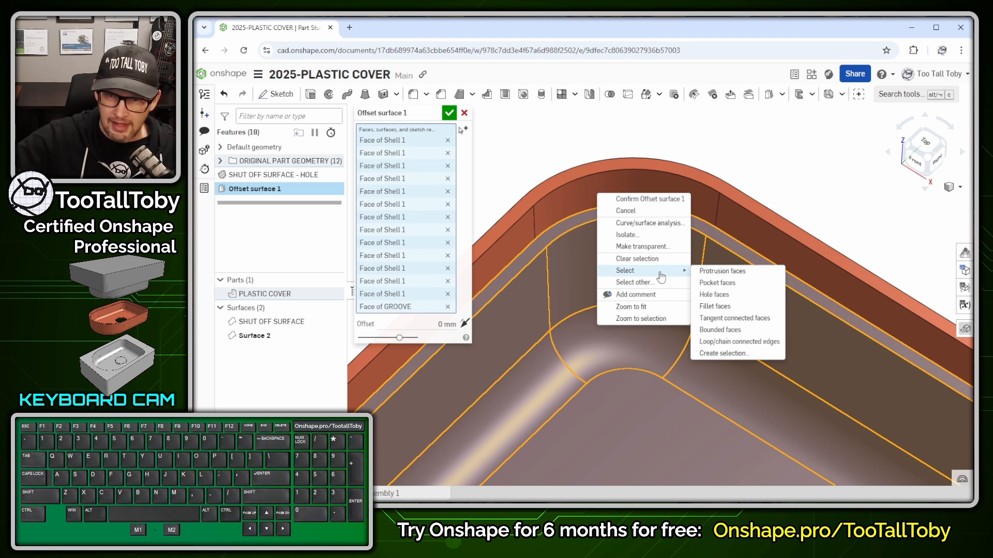
click(733, 320)
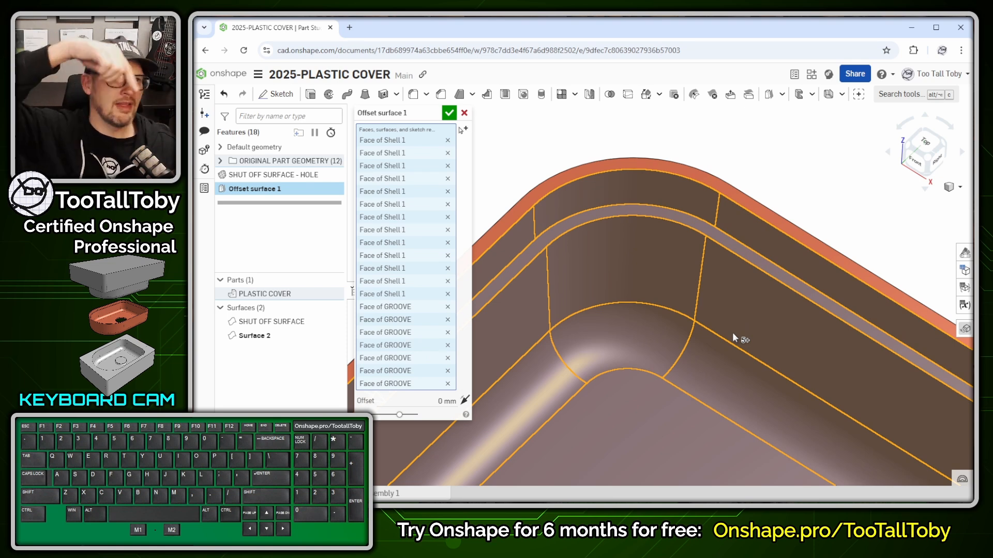
click(613, 165)
scroll(659, 271, down, 5)
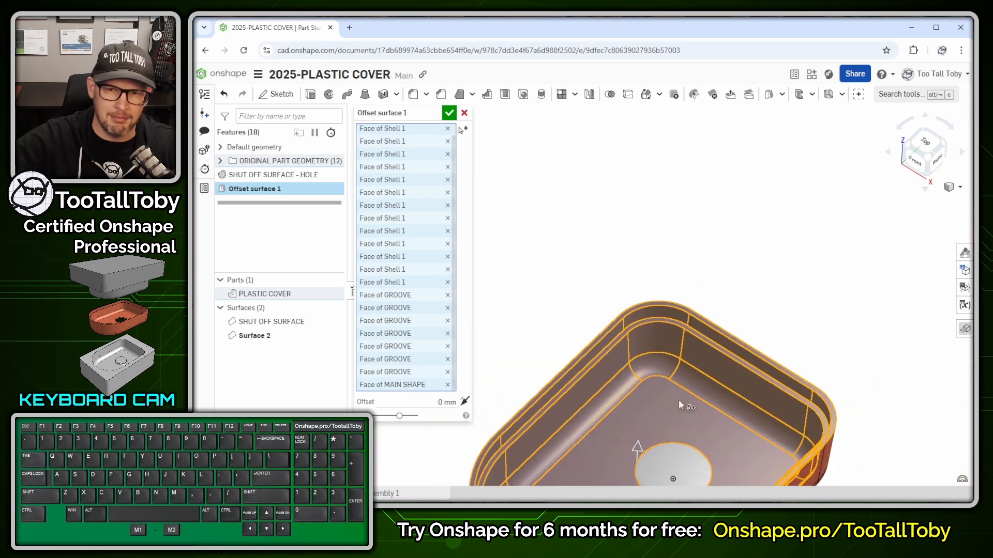
middle_drag(679, 399, 624, 194)
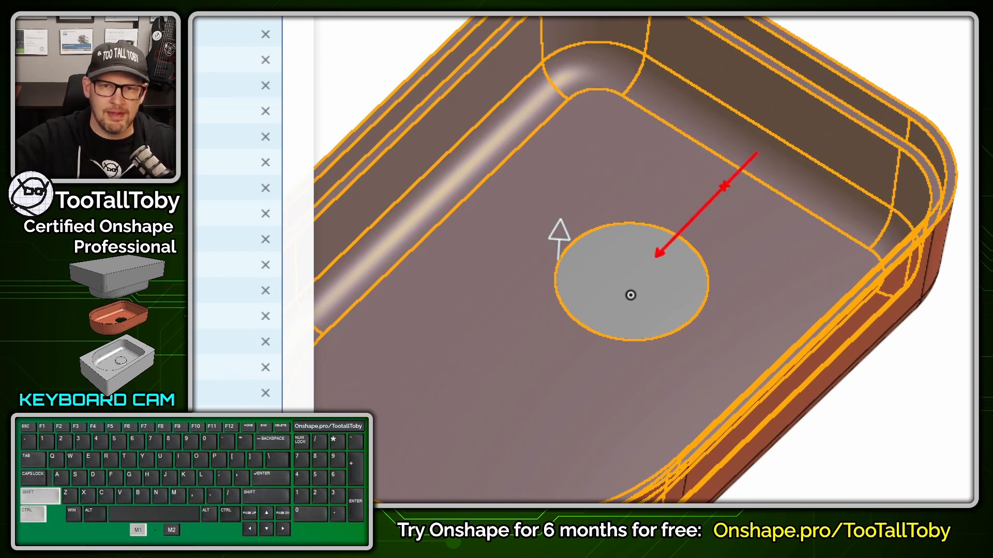
Include the shut-off surface covering the floor hole in the offset selection and finish the Offset surface feature.
key(alt+1)
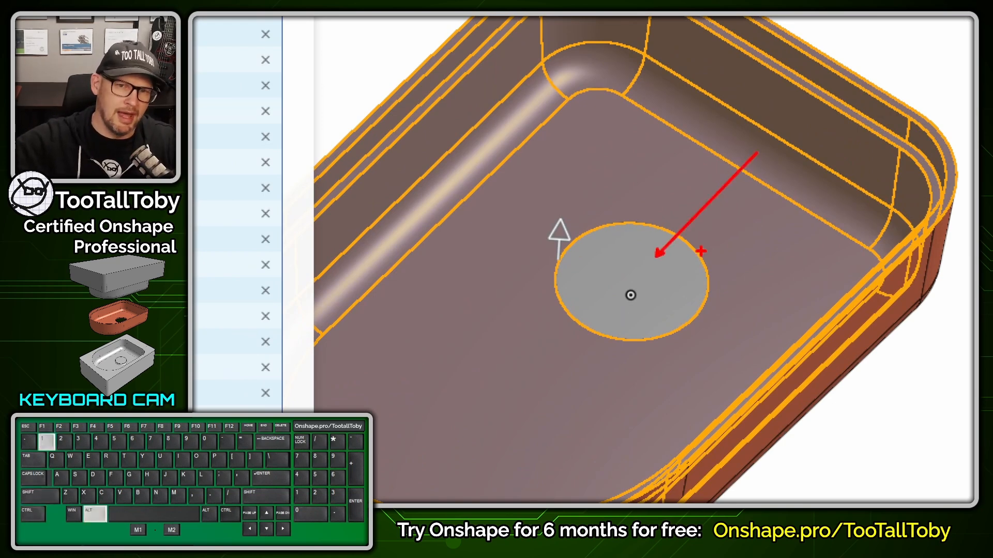
click(649, 279)
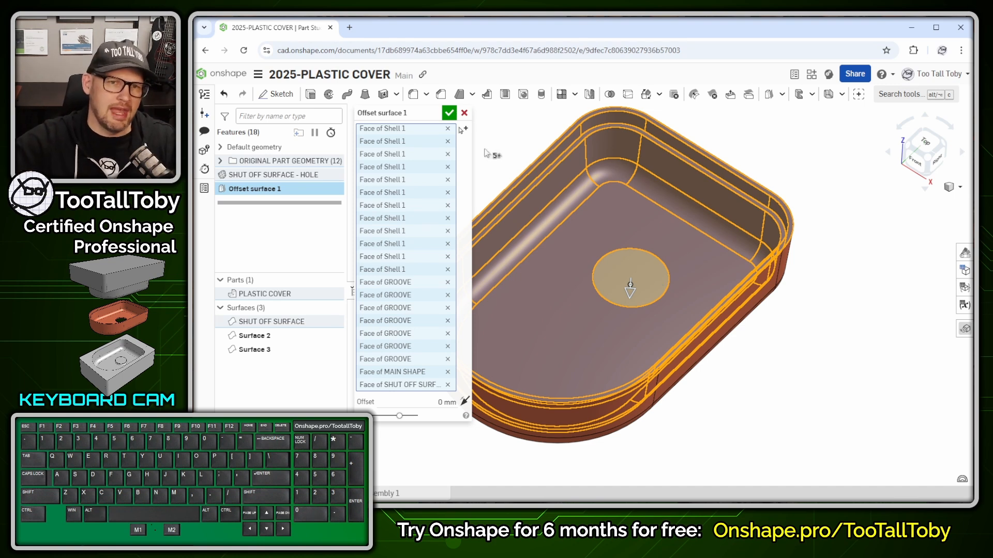
drag(455, 233, 455, 231)
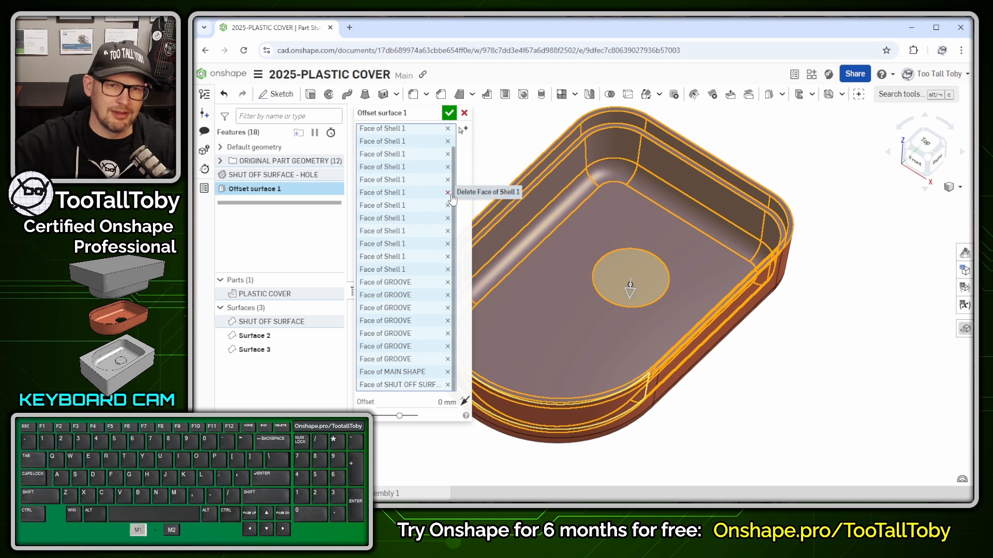
click(448, 113)
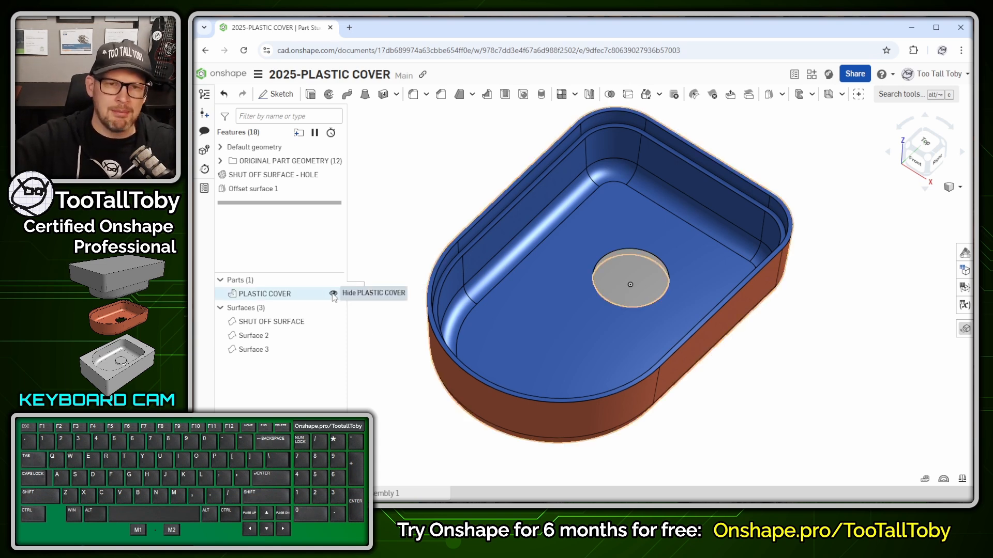
Hide the PLASTIC COVER part and SHUT OFF SURFACE, and highlight Surface 3 to identify it among the offset surfaces.
click(333, 294)
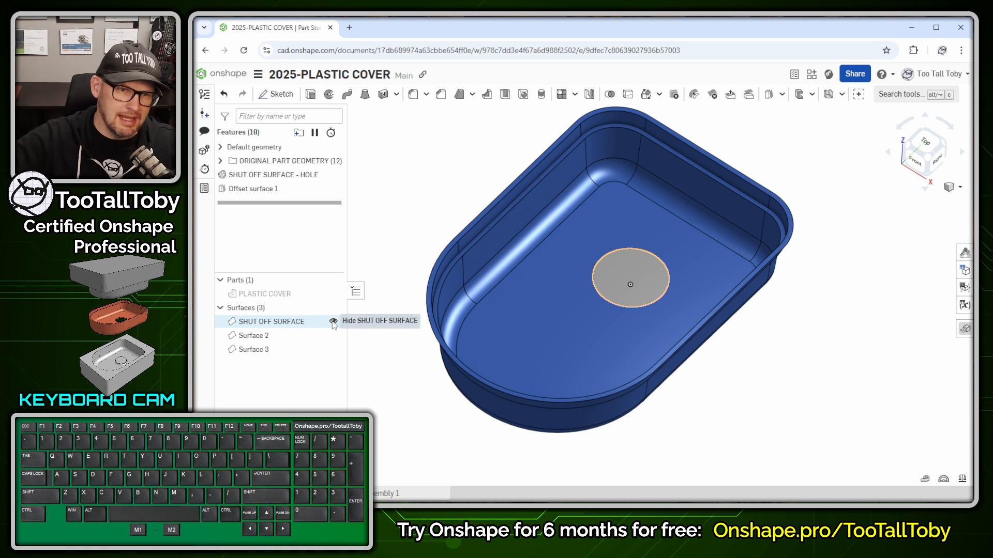
click(333, 322)
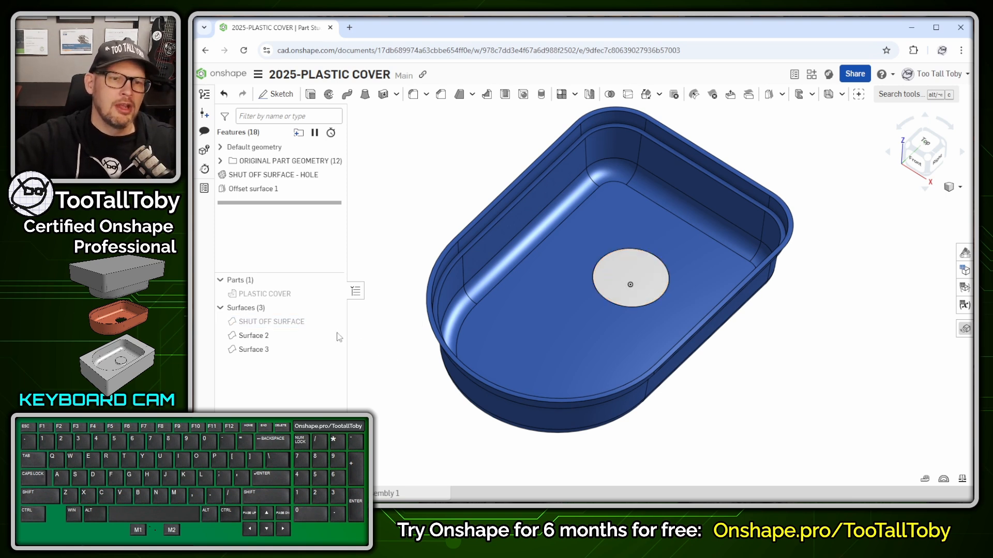
click(253, 336)
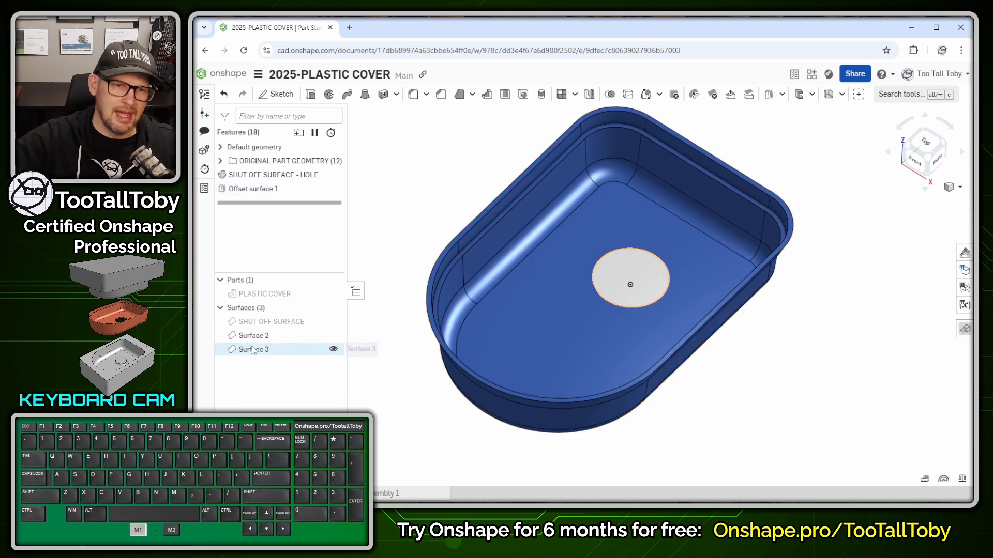
click(251, 351)
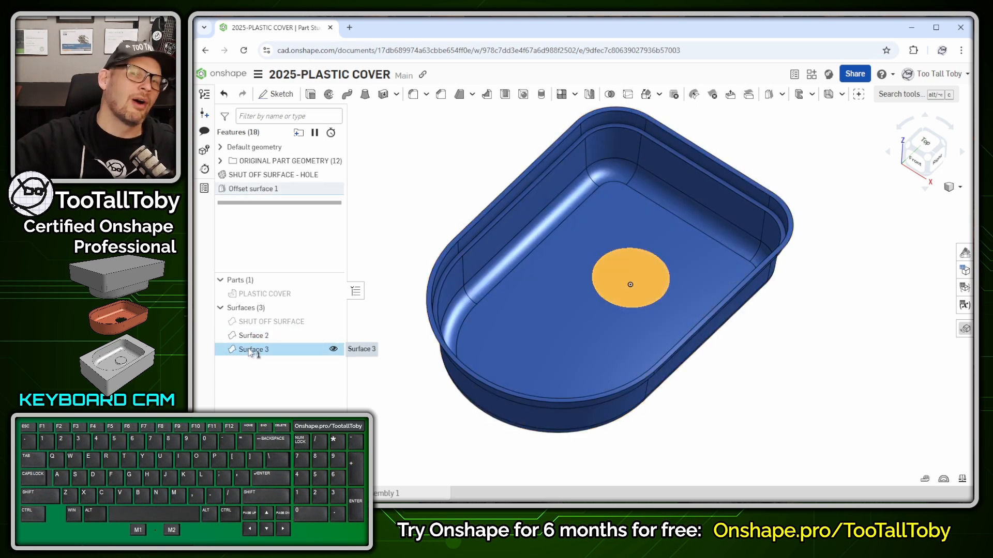
click(251, 351)
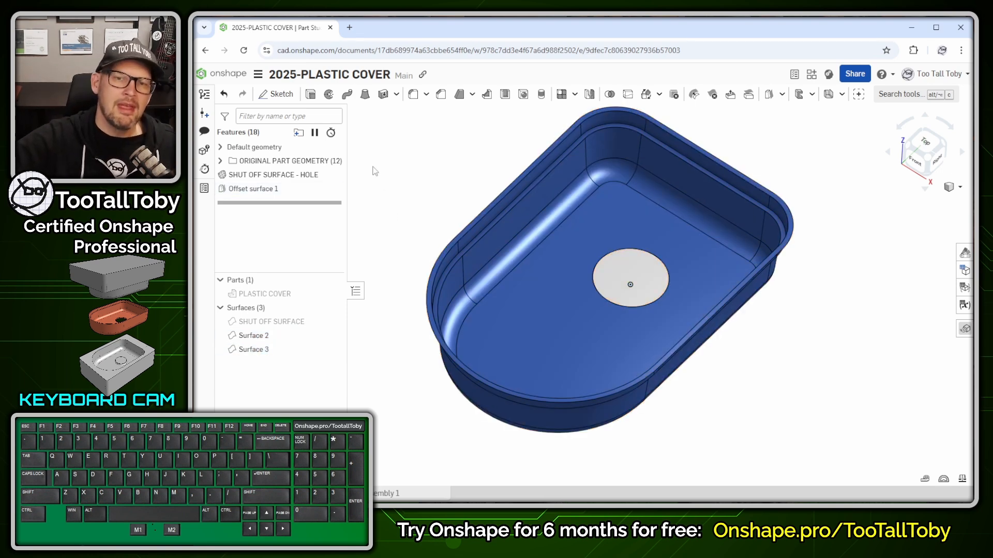
Examine the outer rim edge of the offset surface around the open top of the cover.
scroll(809, 339, down, 3)
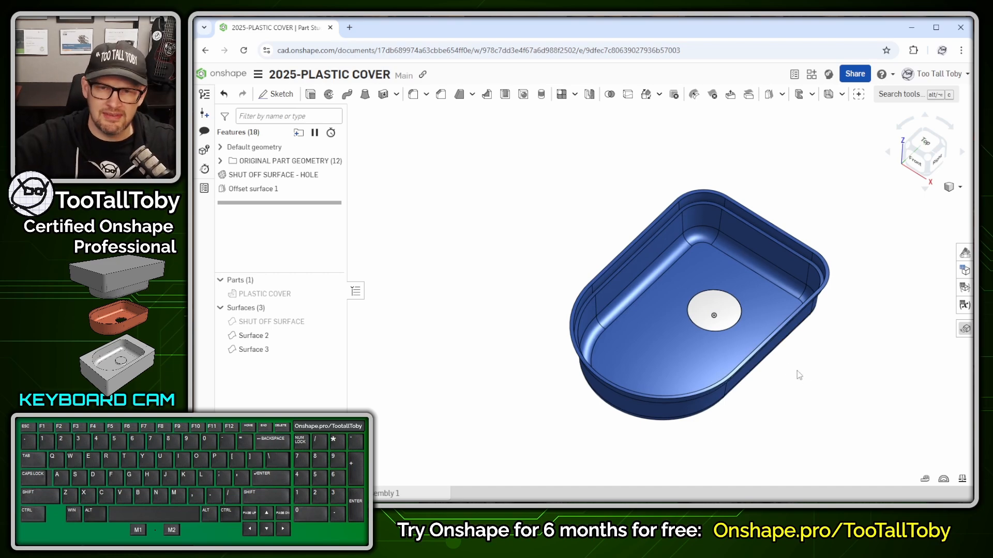
right_drag(747, 372, 749, 350)
scroll(749, 346, up, 3)
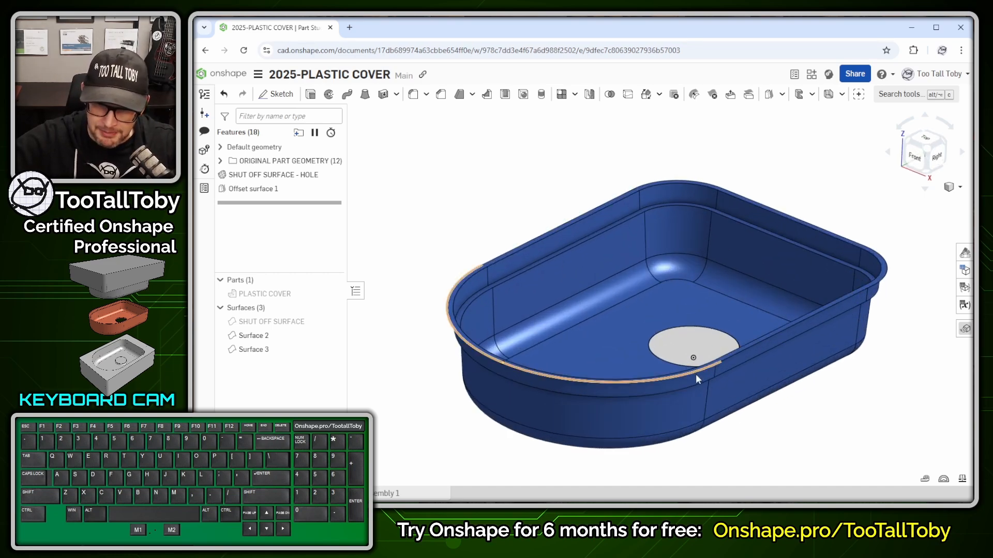
click(718, 364)
scroll(757, 374, down, 3)
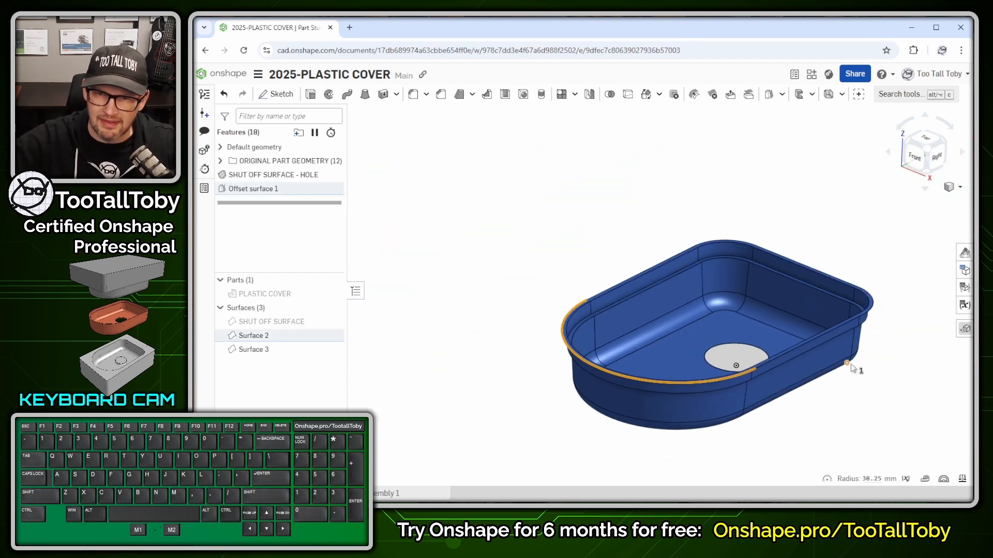
key(alt+1)
click(828, 370)
mouse_move(881, 406)
ctrl+shift+mouse_down()
mouse_move(742, 333)
mouse_move(750, 339)
ctrl+shift+mouse_up()
ctrl+shift+drag(879, 74, 783, 158)
ctrl+shift+drag(355, 119, 440, 171)
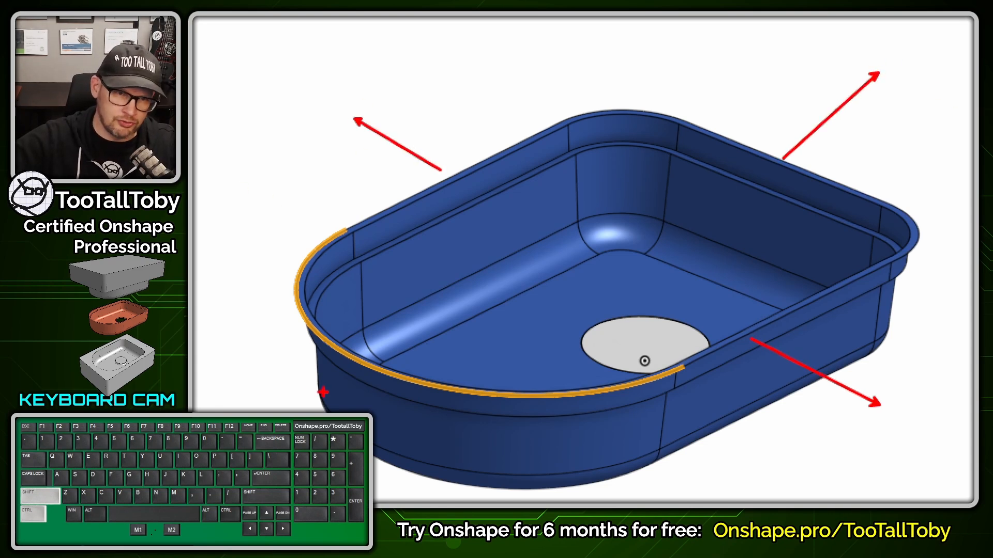
ctrl+shift+drag(212, 396, 322, 352)
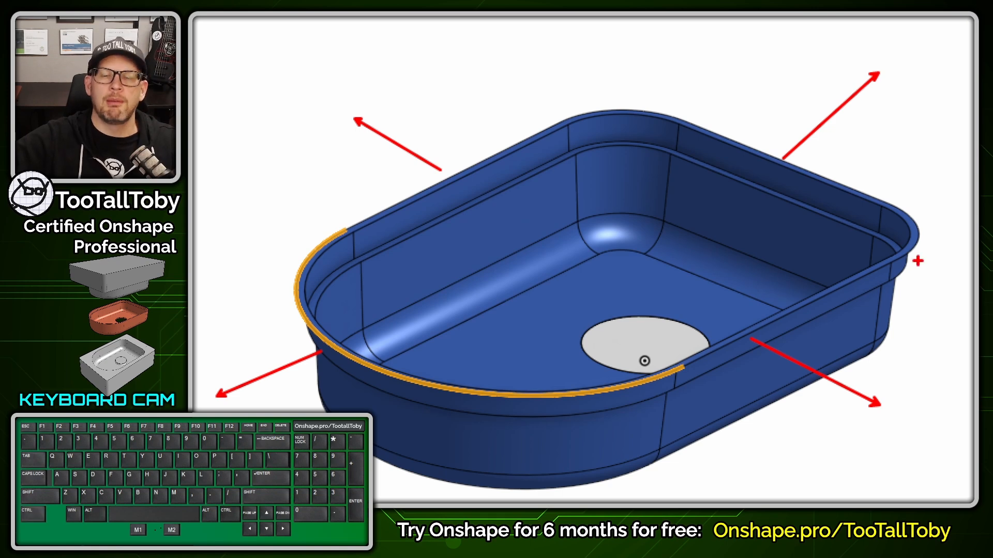
key(alt+1)
click(603, 249)
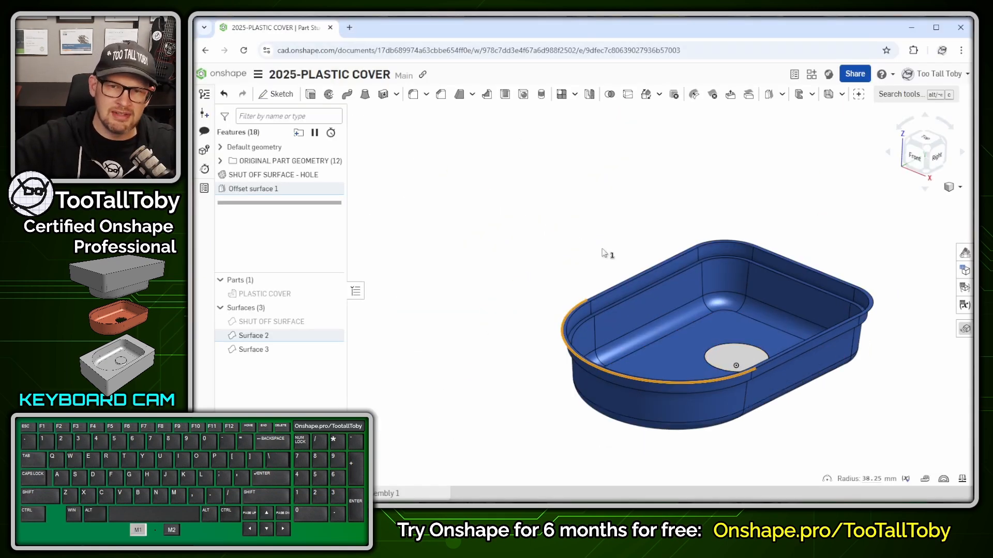
ctrl+right_drag(856, 396, 775, 341)
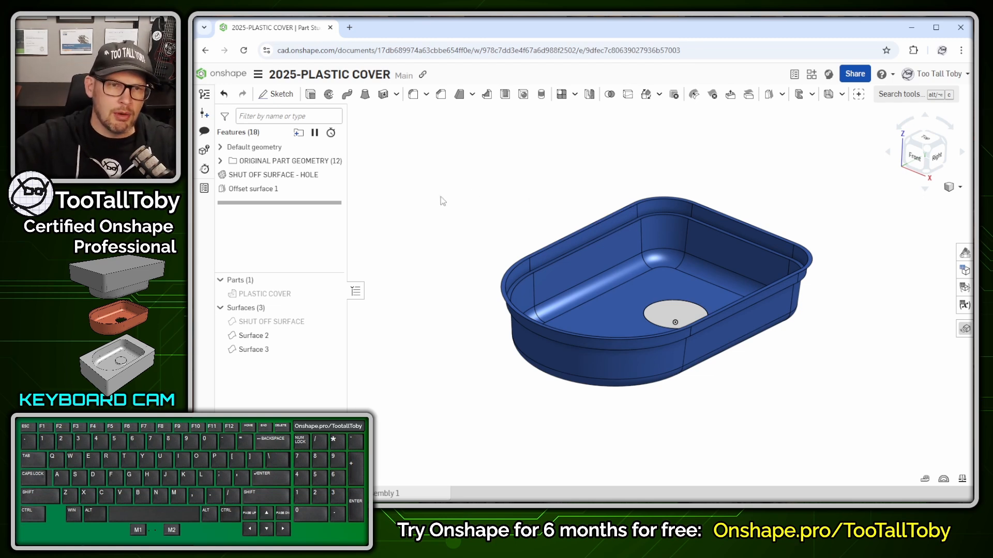
Start a new sketch on the Top plane from the default geometry and view it straight on.
click(220, 148)
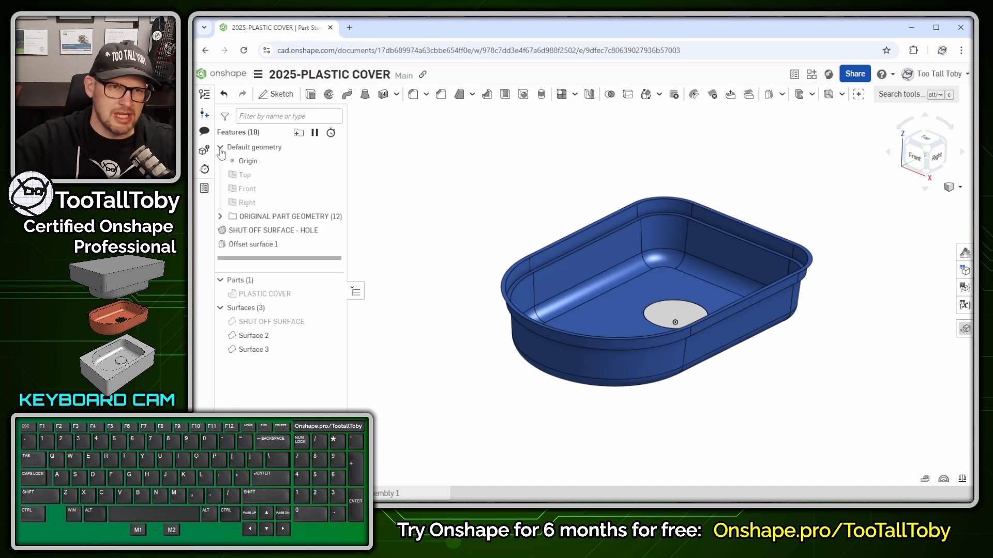
key(alt+1)
click(220, 147)
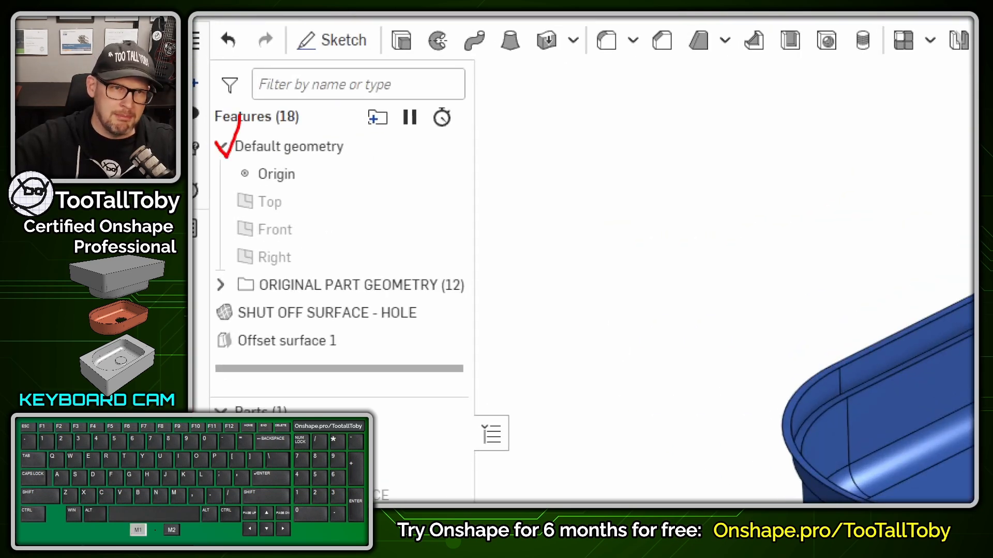
key(alt+1)
click(258, 175)
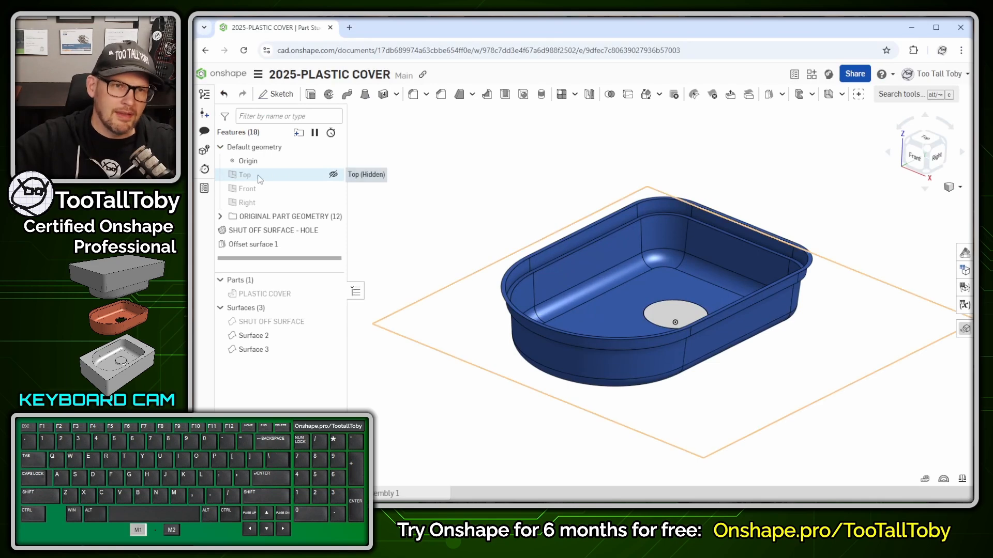
key(s)
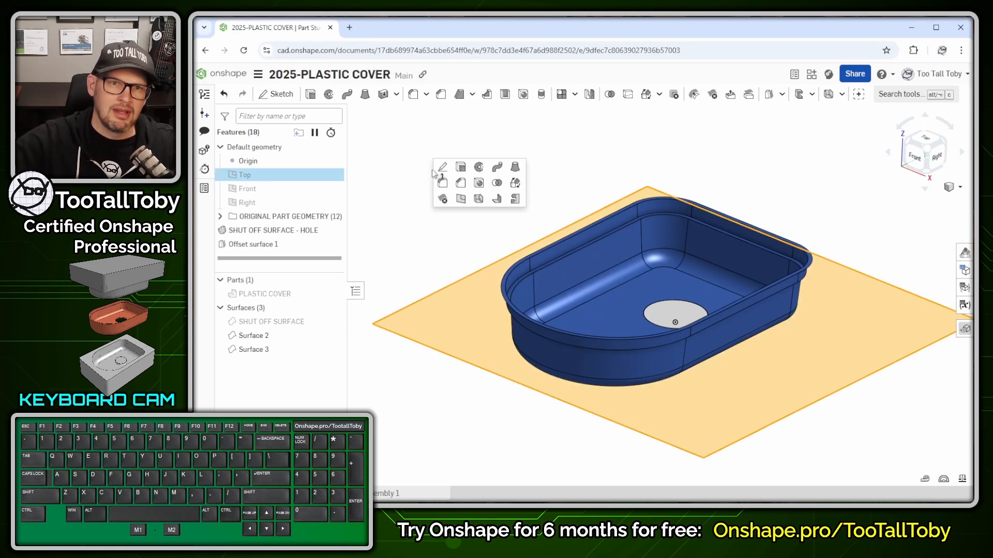
click(443, 168)
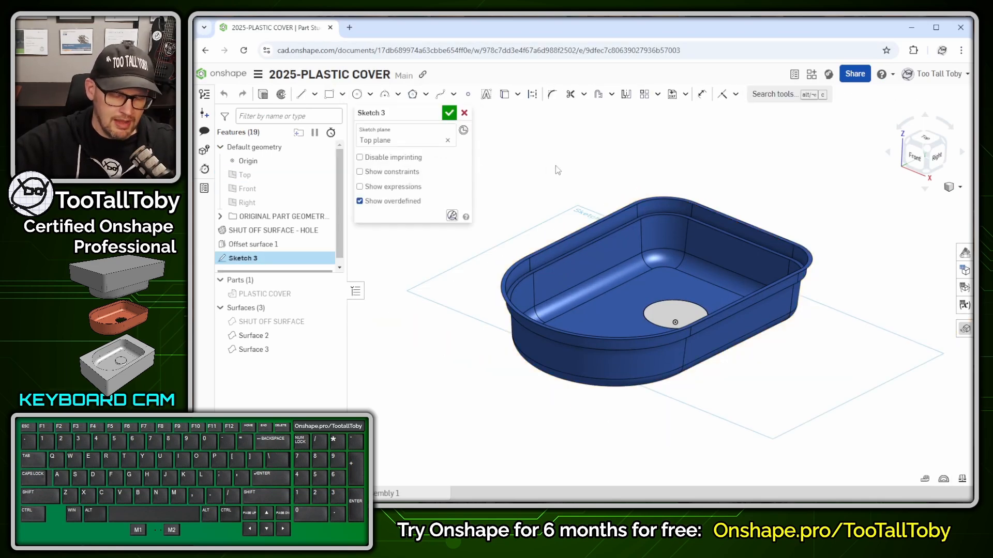
key(n)
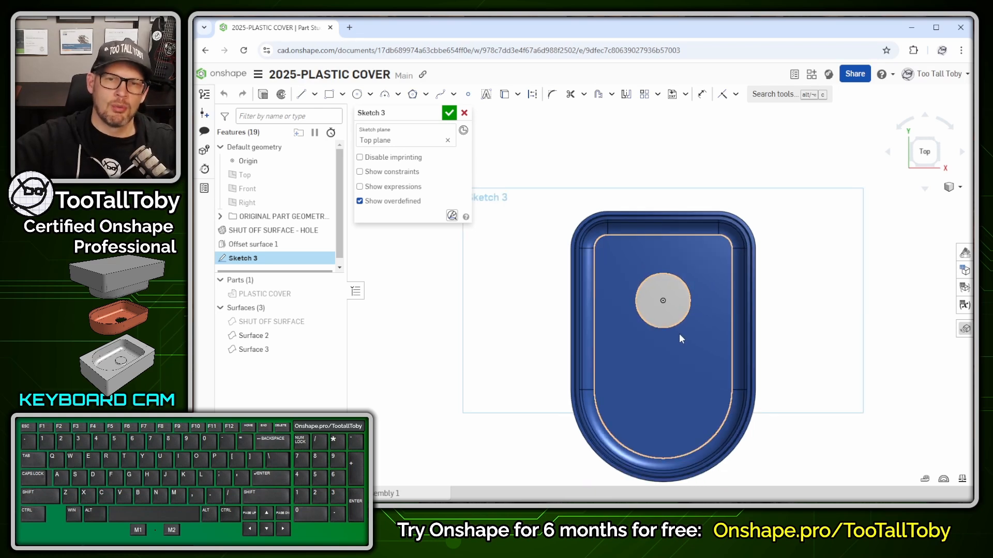
Draw a center point rectangle around the whole cover, centered directly below the floor hole, 110 mm wide and 140 mm high.
scroll(726, 369, down, 3)
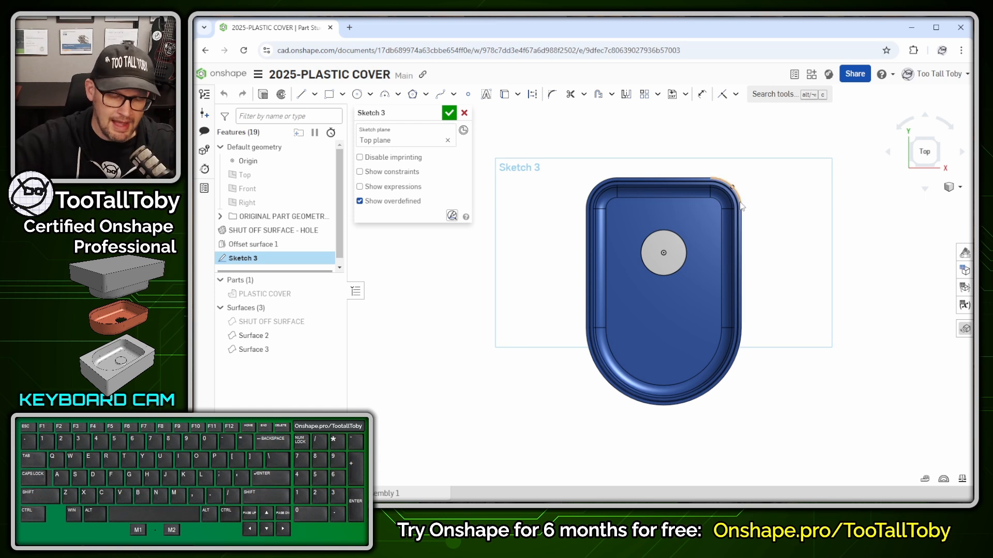
key(s)
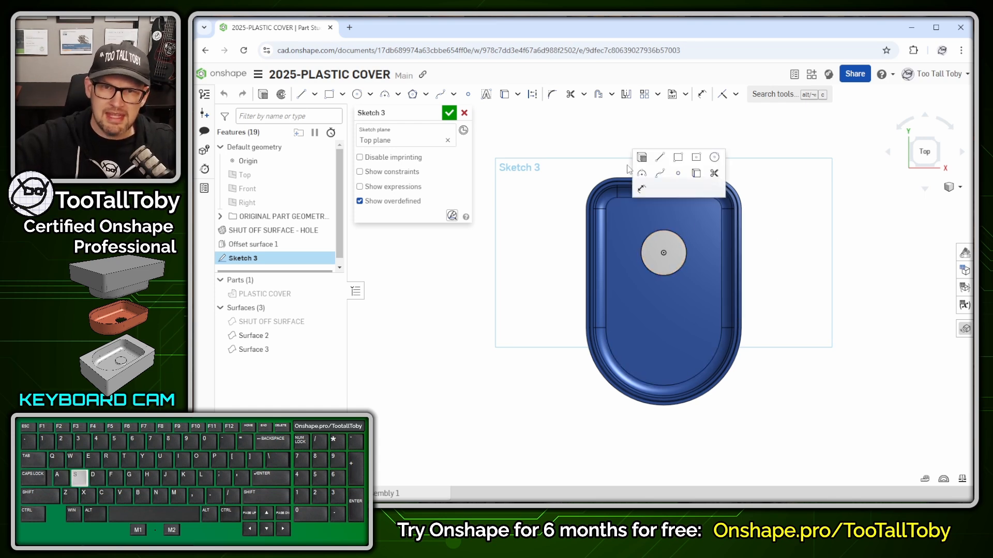
click(696, 157)
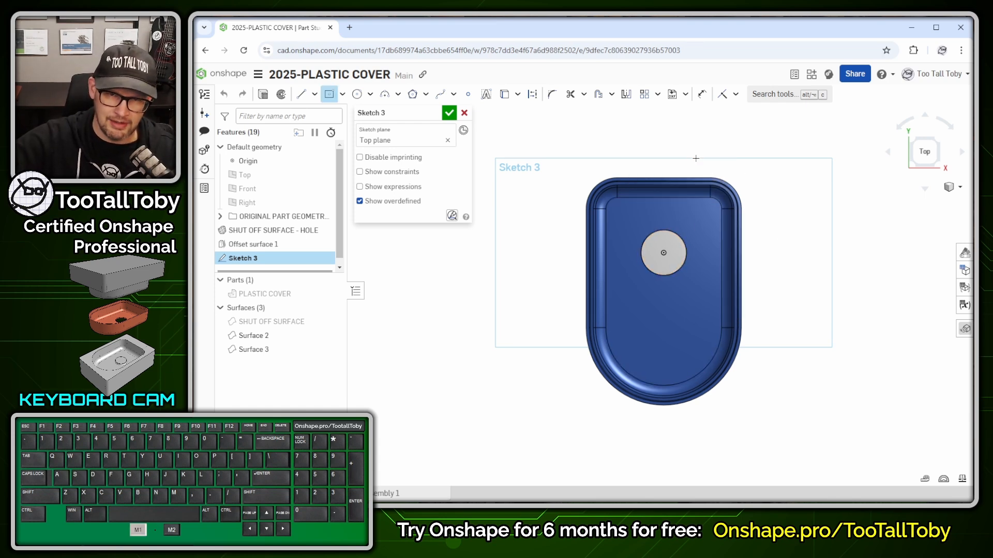
click(664, 297)
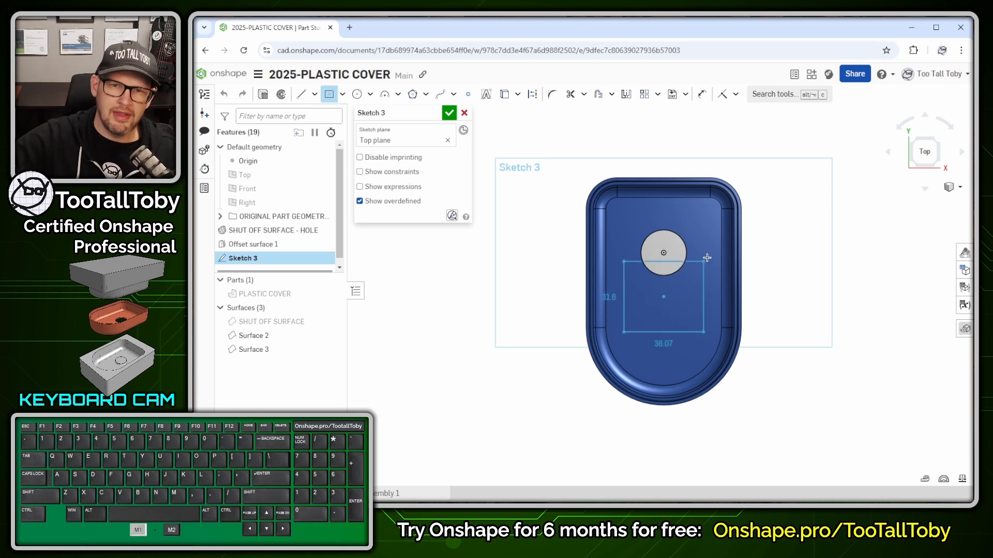
click(769, 156)
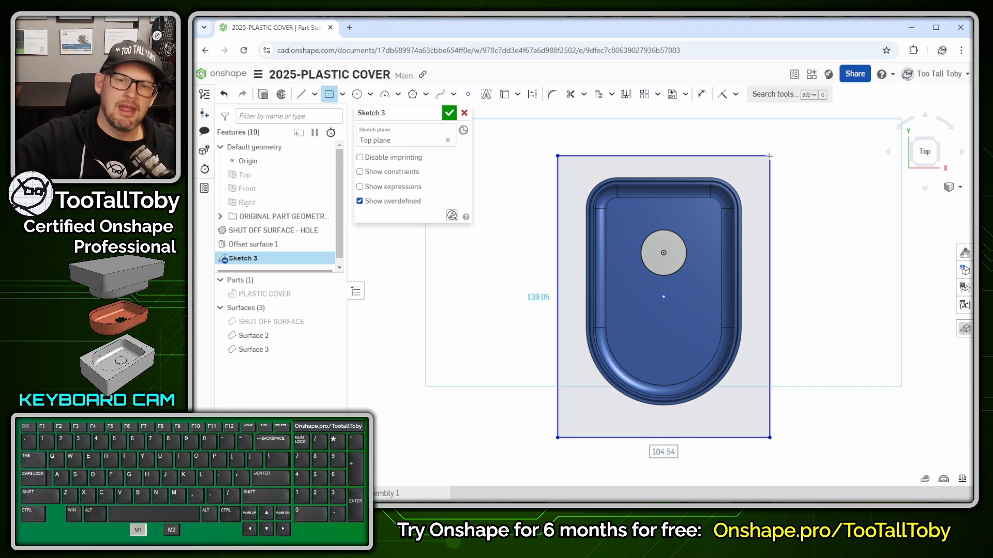
text(110)
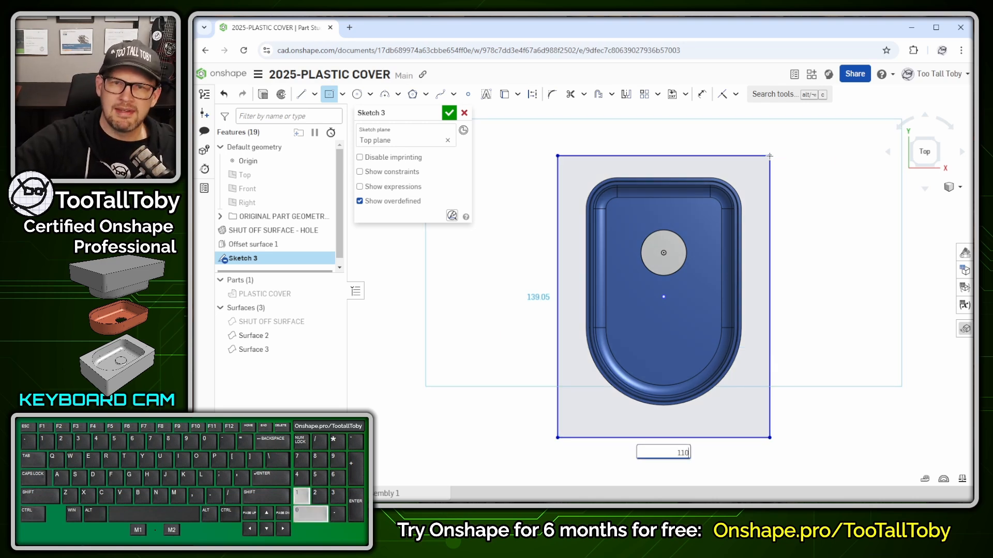
key(Return)
text(140)
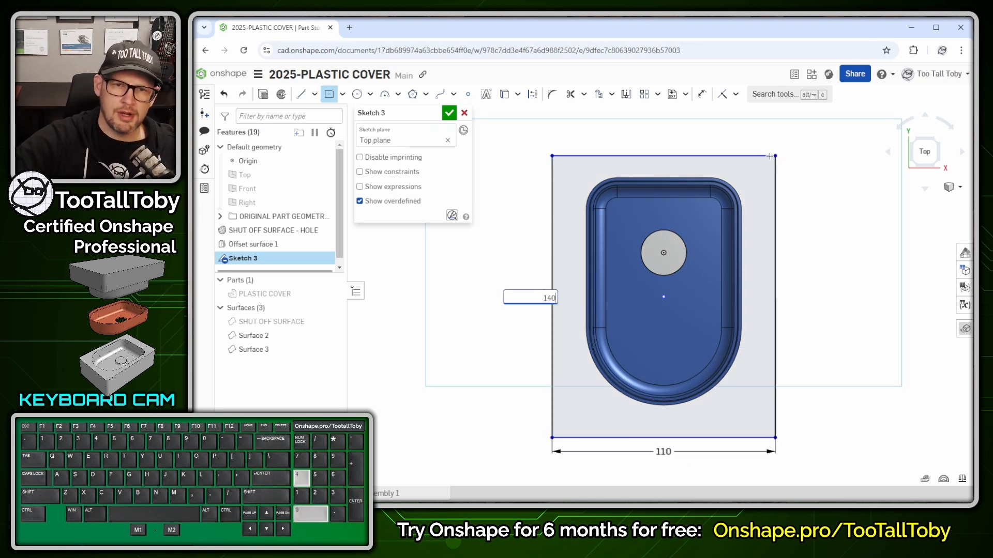
key(Return)
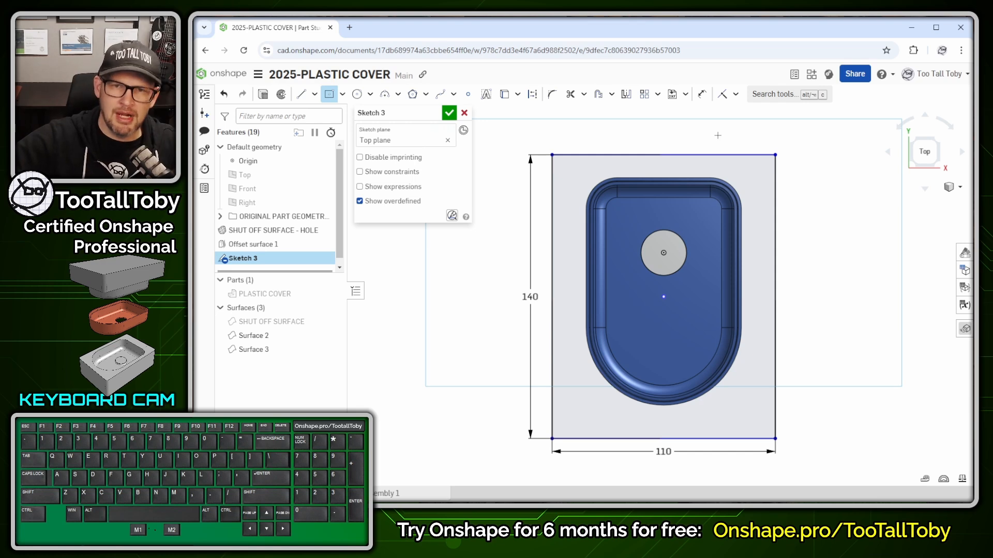
Dimension the rectangle's center point 20 mm vertically from the origin at the hole's center and finish the sketch.
key(d)
key(d)
key(f)
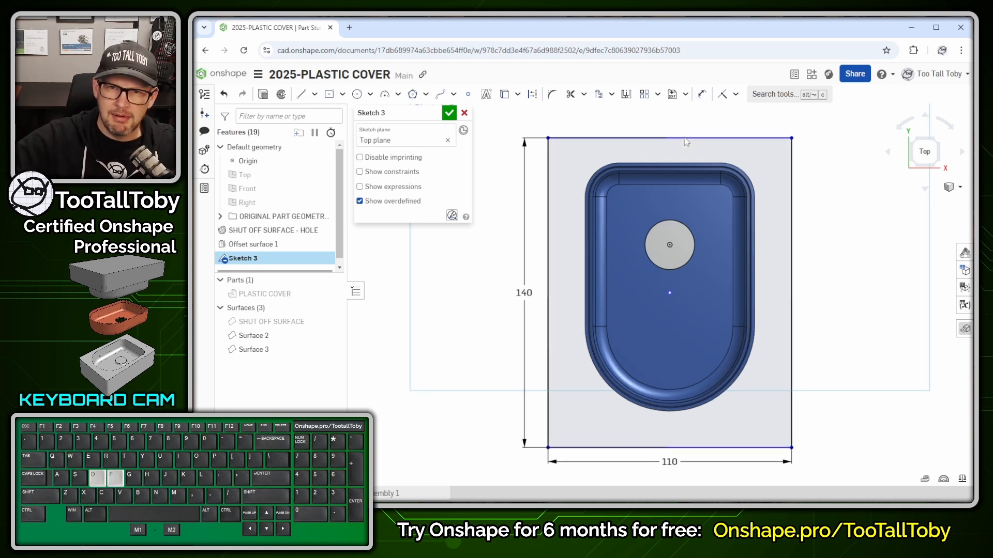
key(s)
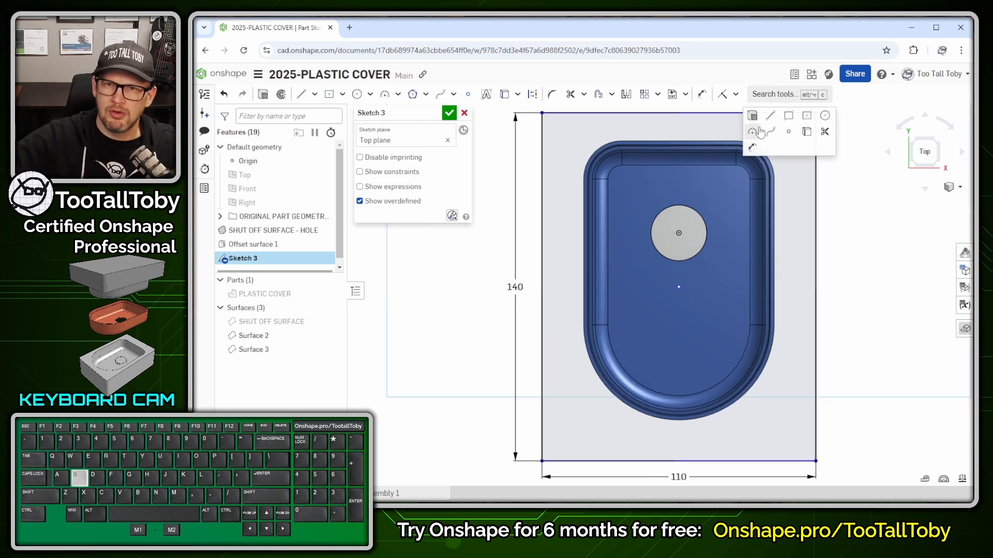
click(753, 150)
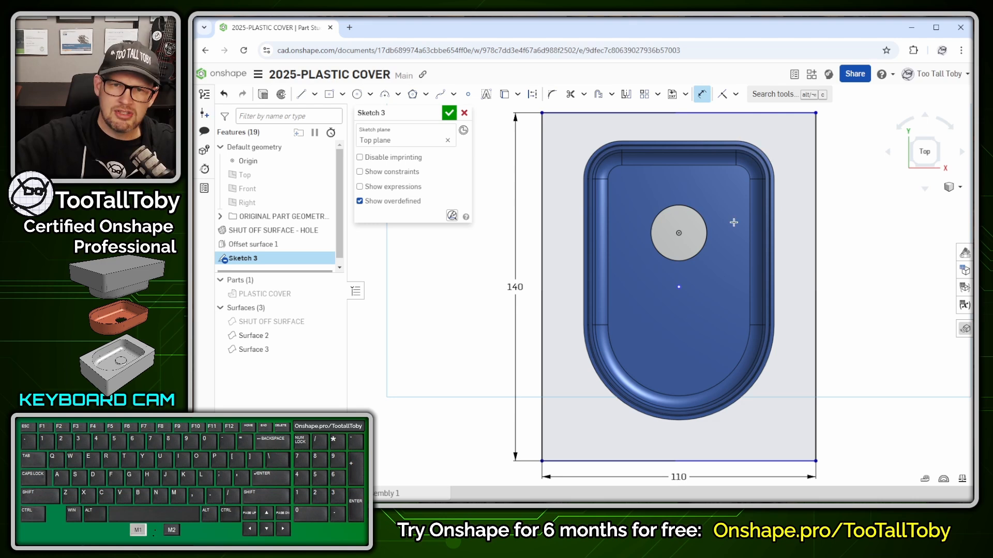
click(680, 287)
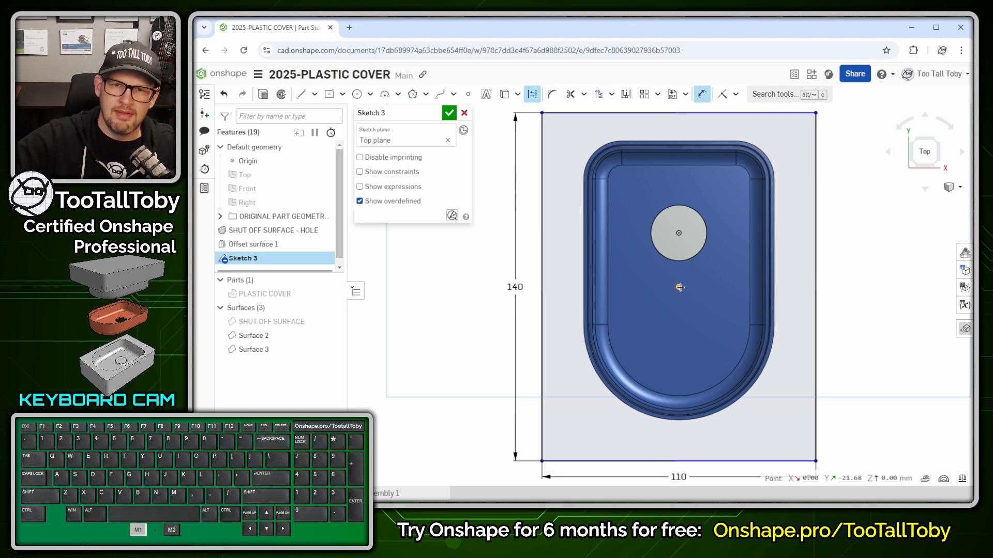
click(680, 233)
click(861, 258)
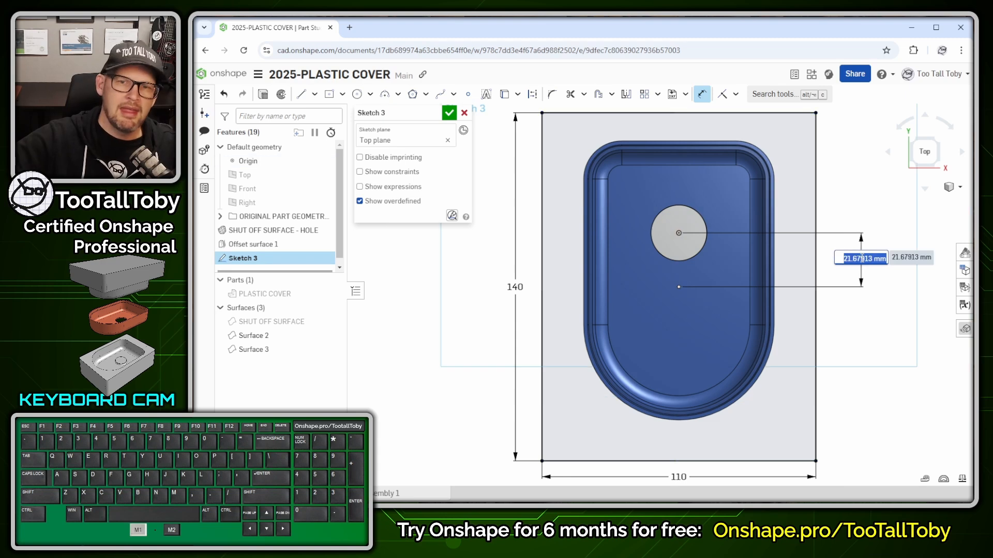
text(20)
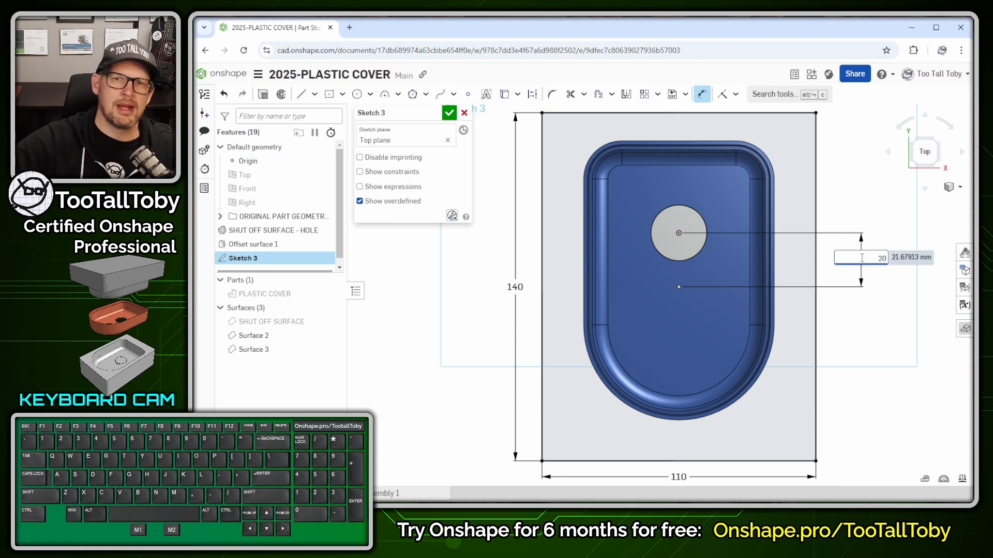
key(Return)
scroll(861, 254, down, 1)
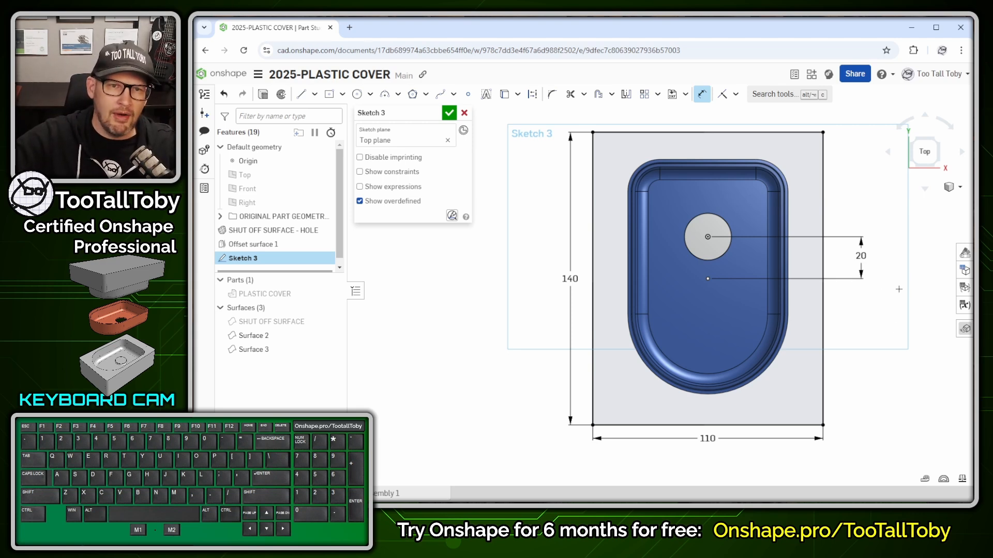
click(448, 114)
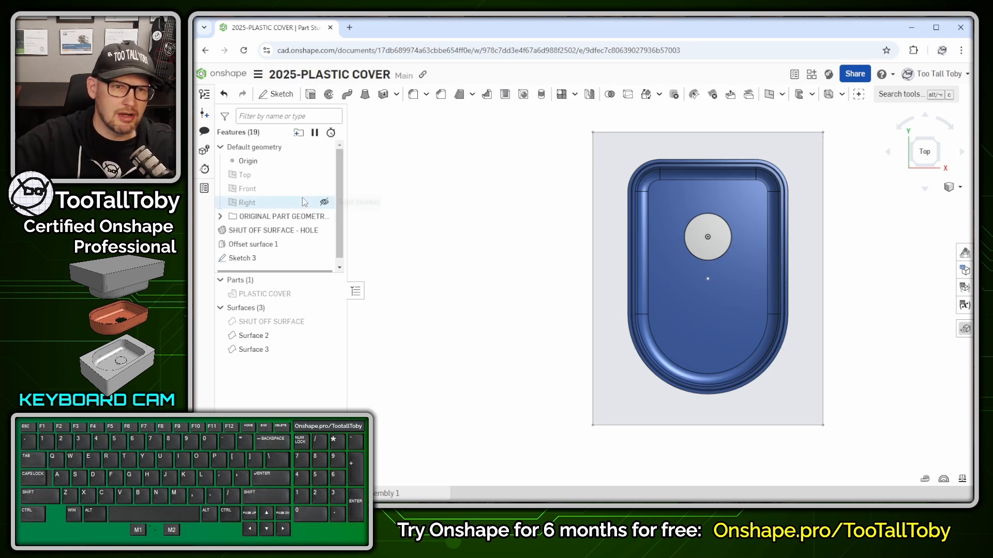
Collapse the default geometry list and rename the rectangle sketch as LAYOUT for TOOLING SPLIT.
click(222, 149)
mouse_move(251, 203)
mouse_down()
mouse_move(262, 212)
mouse_move(404, 201)
mouse_up()
key(shift+n)
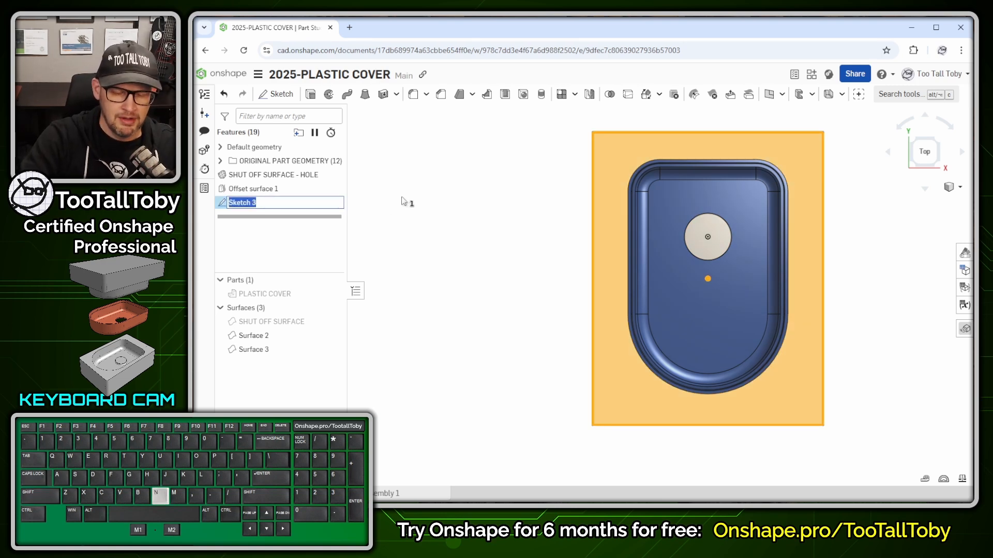
text(LAYOUT for TOOL)
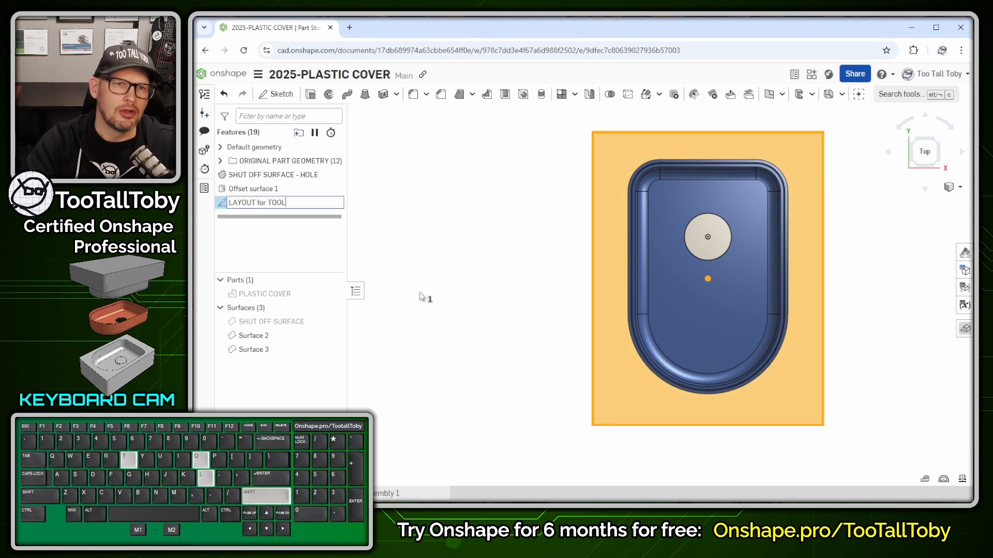
text(ING SPLIT)
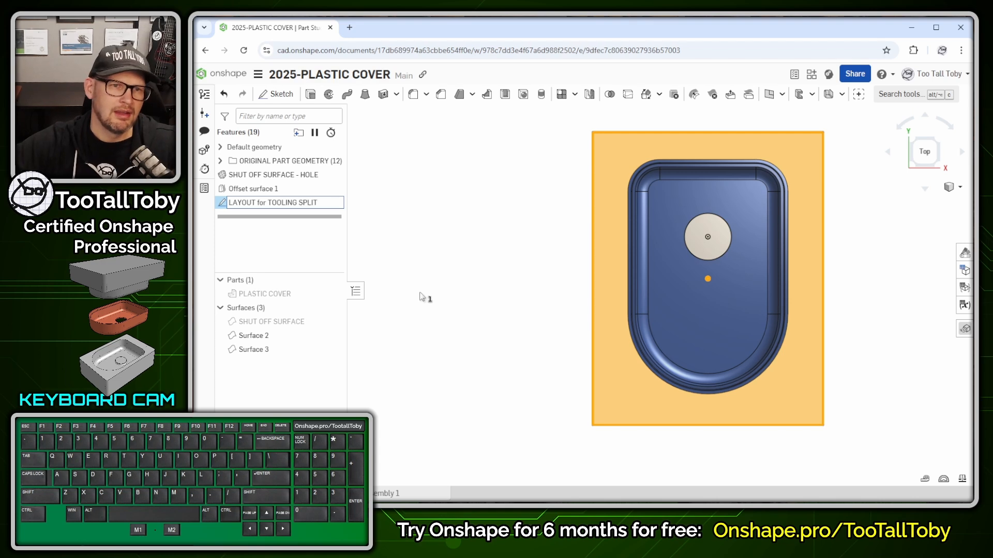
click(421, 294)
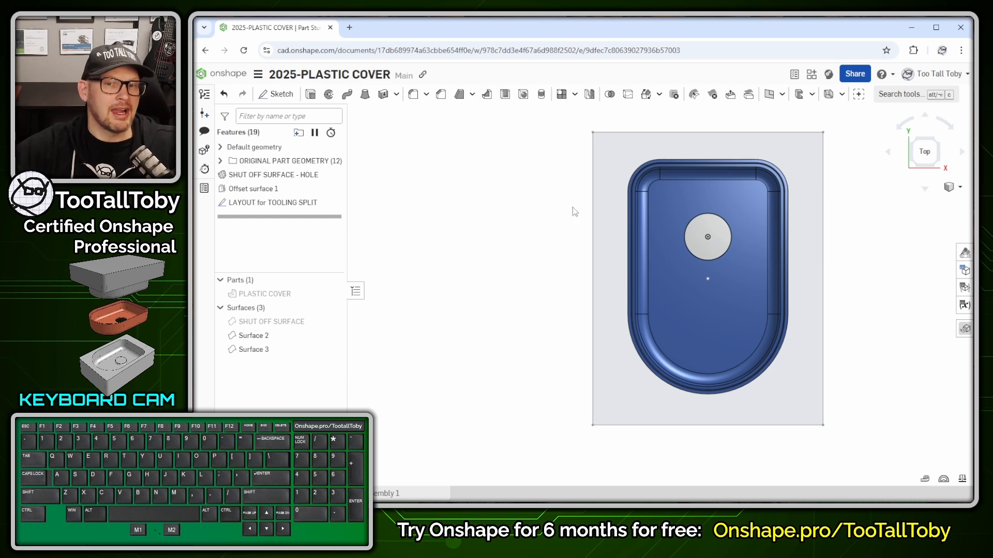
right_drag(707, 443, 767, 323)
scroll(829, 280, up, 2)
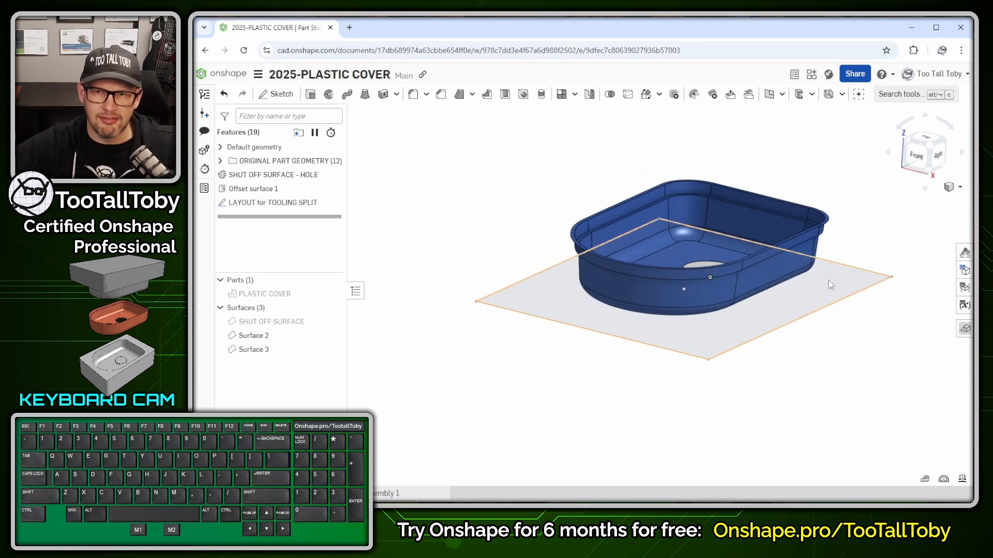
key(alt+1)
click(795, 223)
mouse_move(360, 221)
mouse_down()
mouse_move(406, 167)
mouse_move(722, 147)
mouse_move(879, 334)
mouse_move(349, 277)
mouse_up()
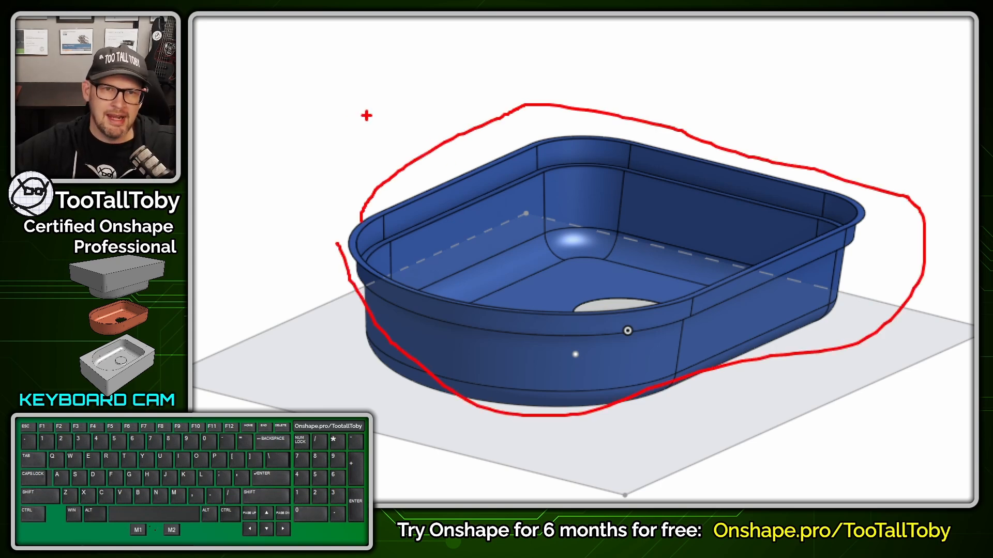
ctrl+shift+drag(333, 126, 457, 178)
key(alt+1)
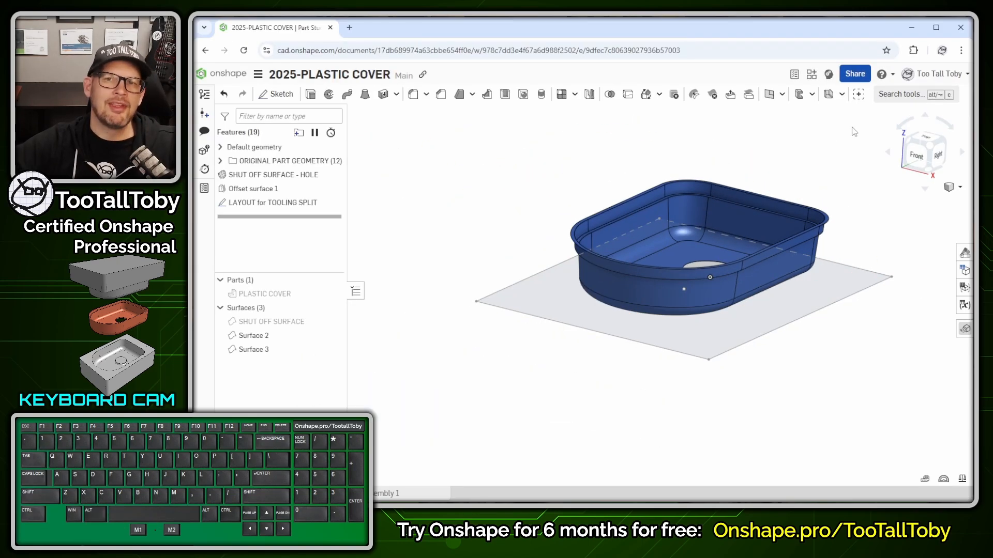
click(782, 95)
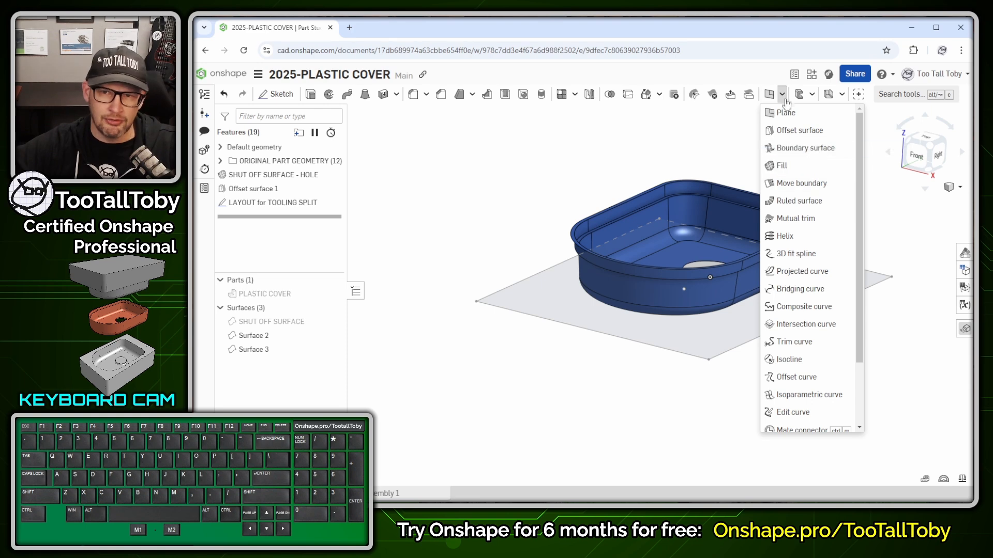
Start a Move boundary feature and select all tangent connected edges around the outer rim of the offset surface.
click(889, 96)
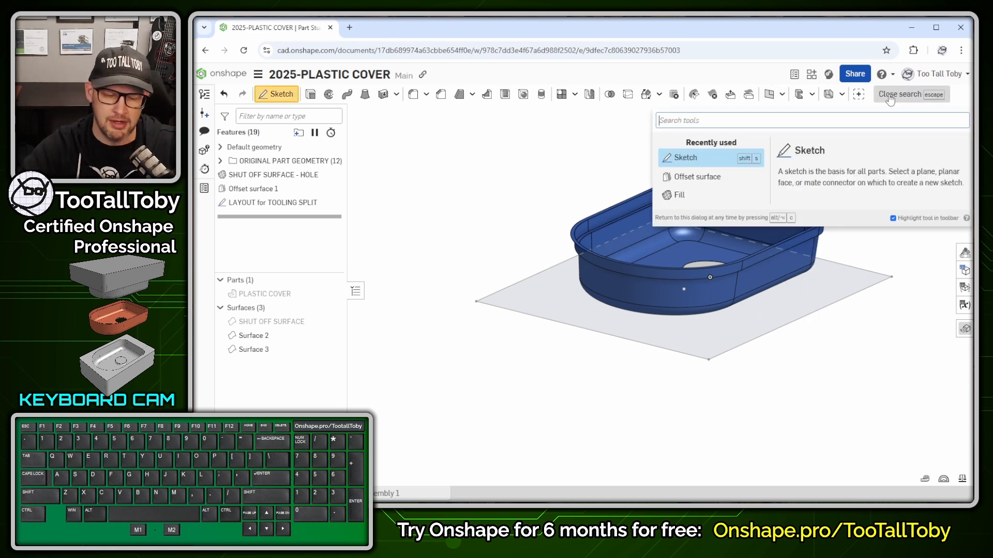
text(move)
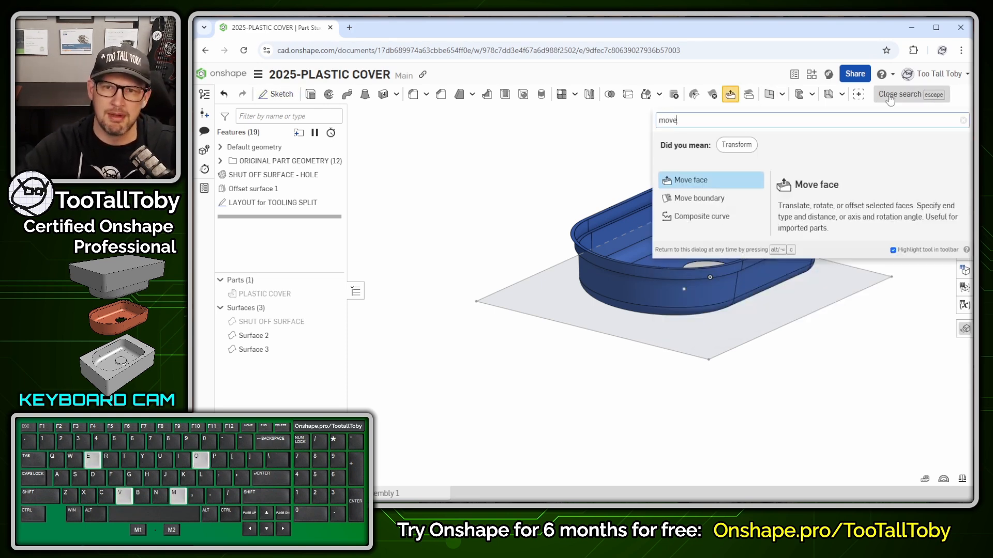
click(687, 200)
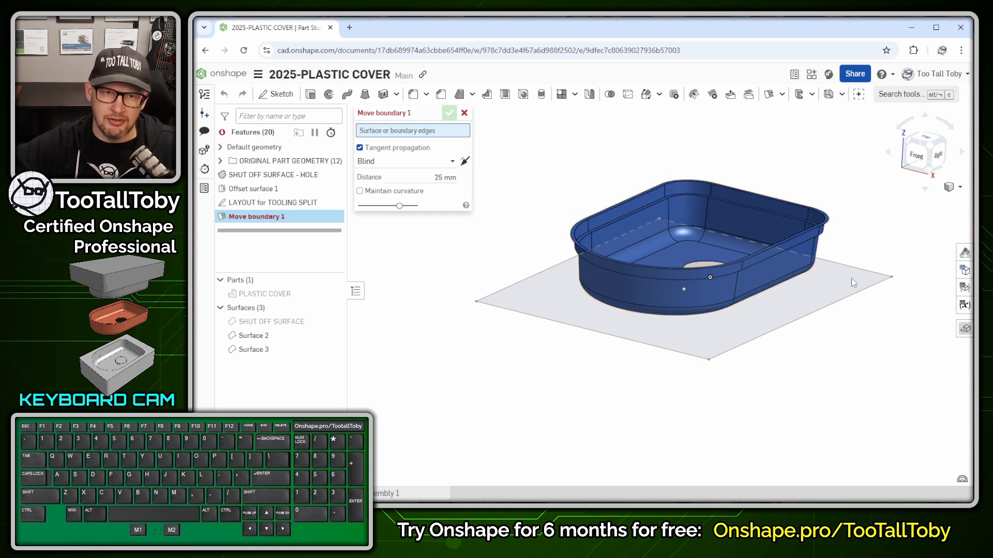
scroll(767, 251, up, 5)
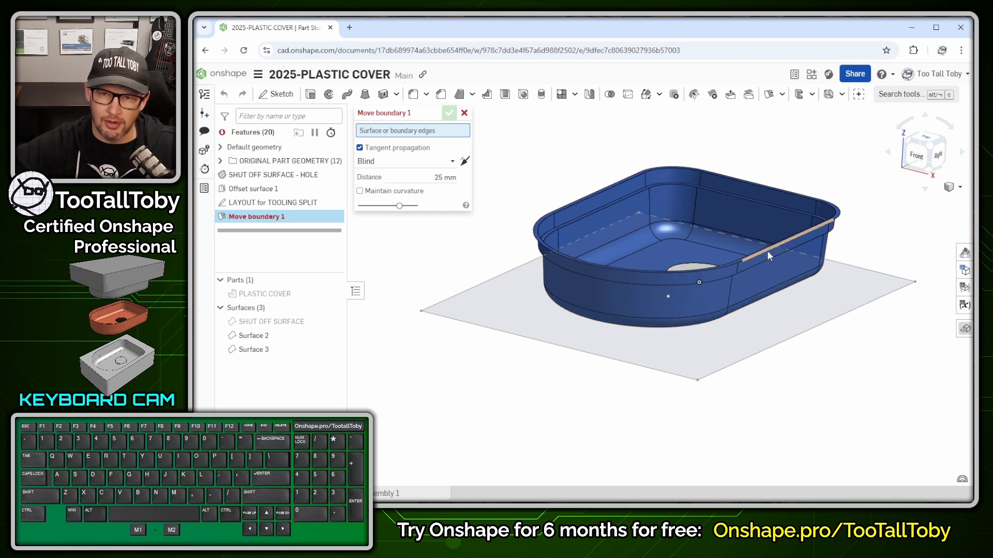
ctrl+right_drag(767, 250, 737, 252)
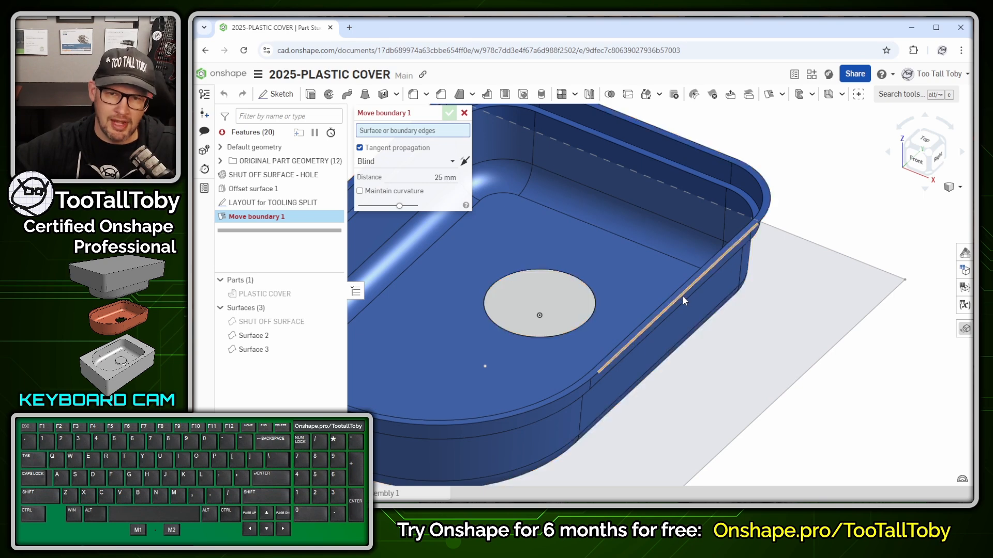
right_click(681, 296)
mouse_move(765, 391)
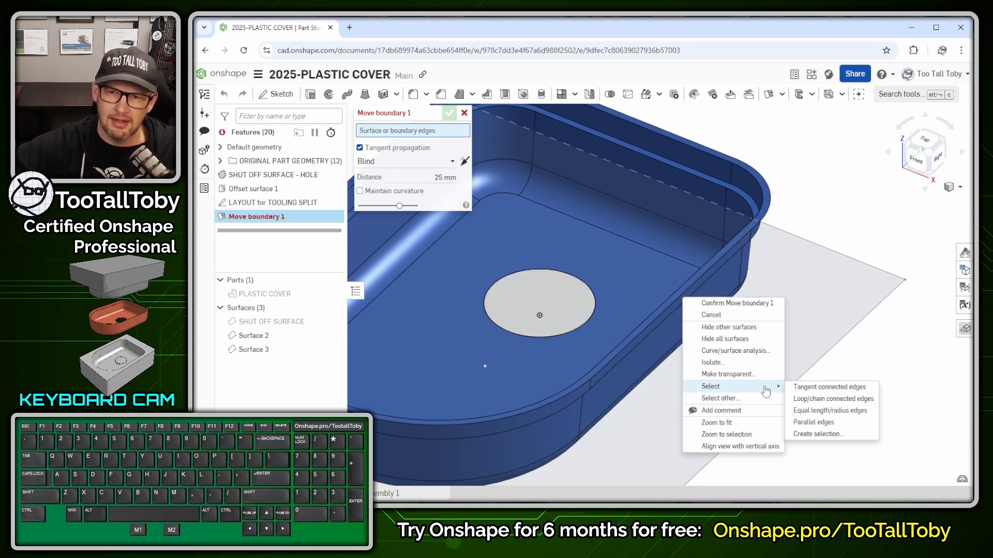
click(808, 388)
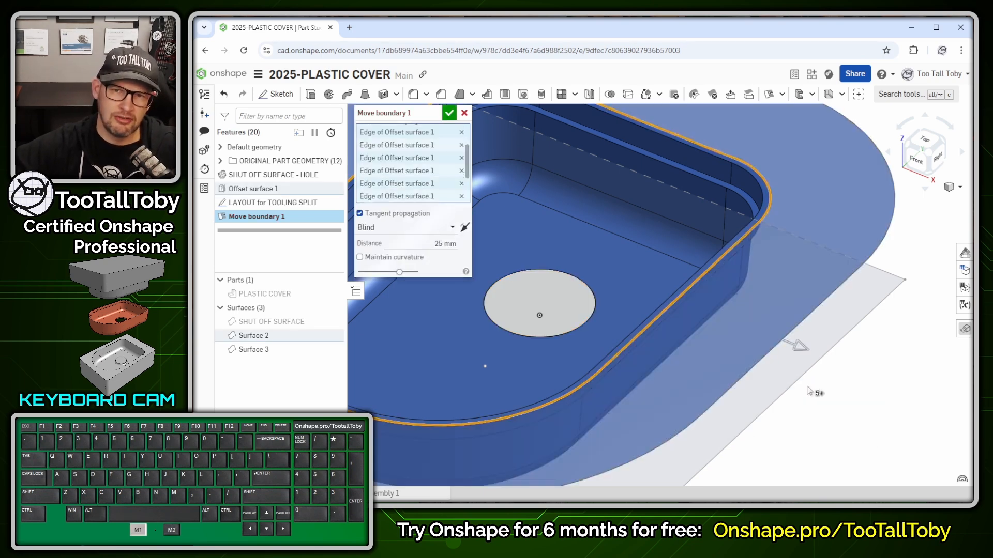
Try boundary extension distances such as 51.6 mm, 21 mm and 48 mm against the layout rectangle in the top view.
scroll(809, 388, down, 5)
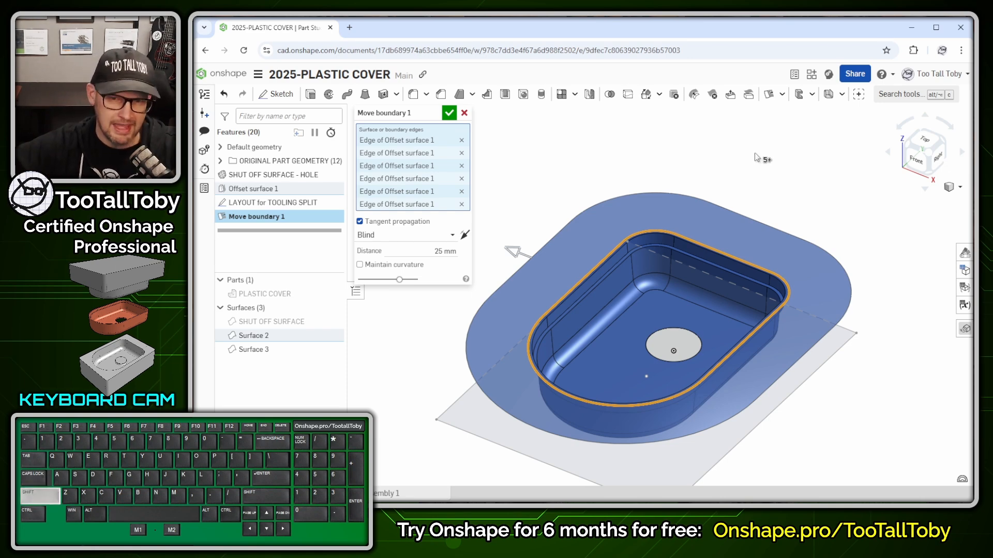
key(shift+5)
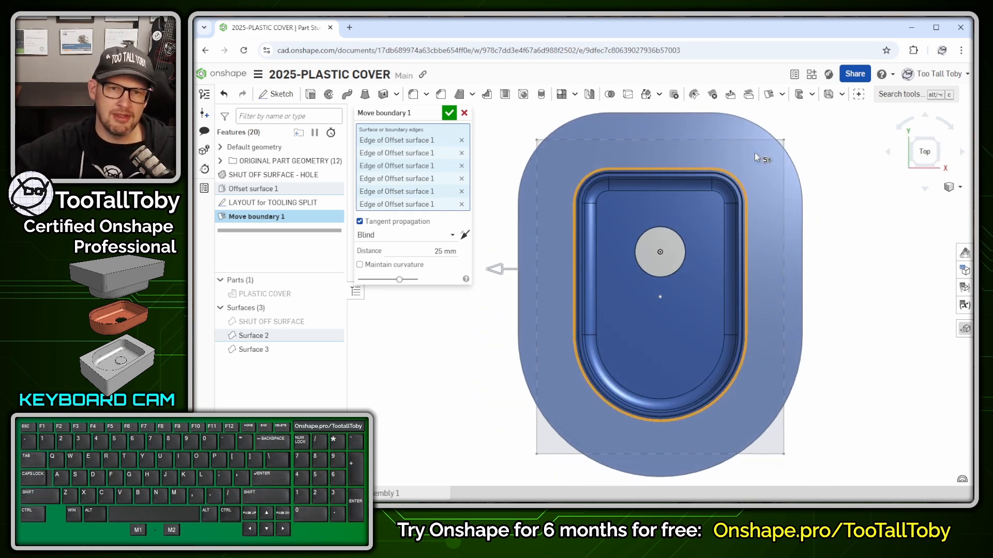
drag(492, 269, 434, 294)
scroll(641, 343, down, 1)
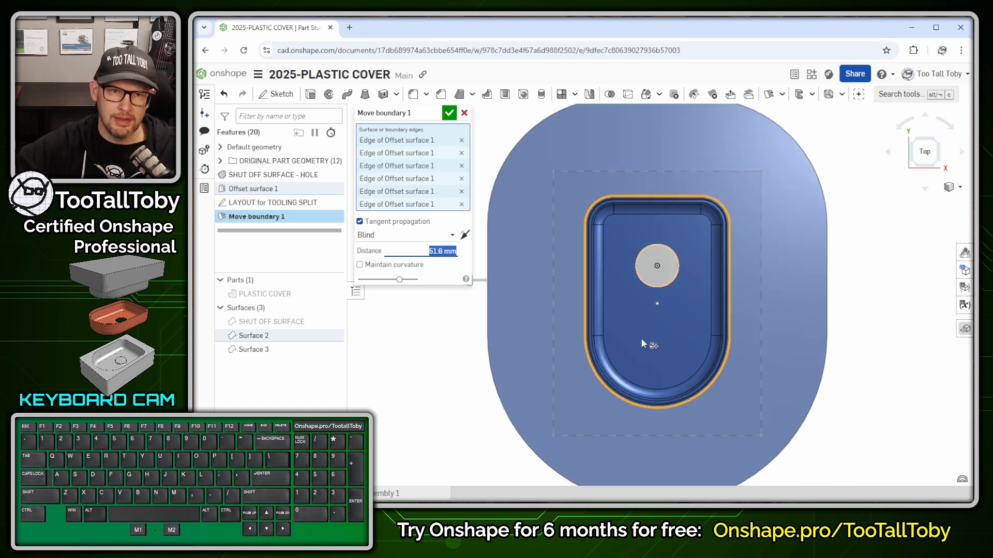
scroll(641, 343, down, 1)
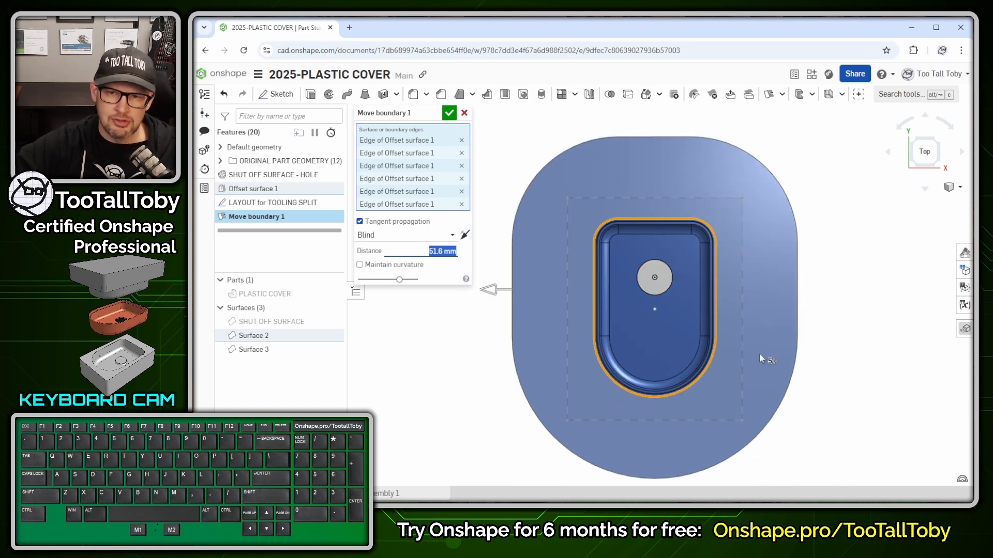
drag(489, 291, 539, 310)
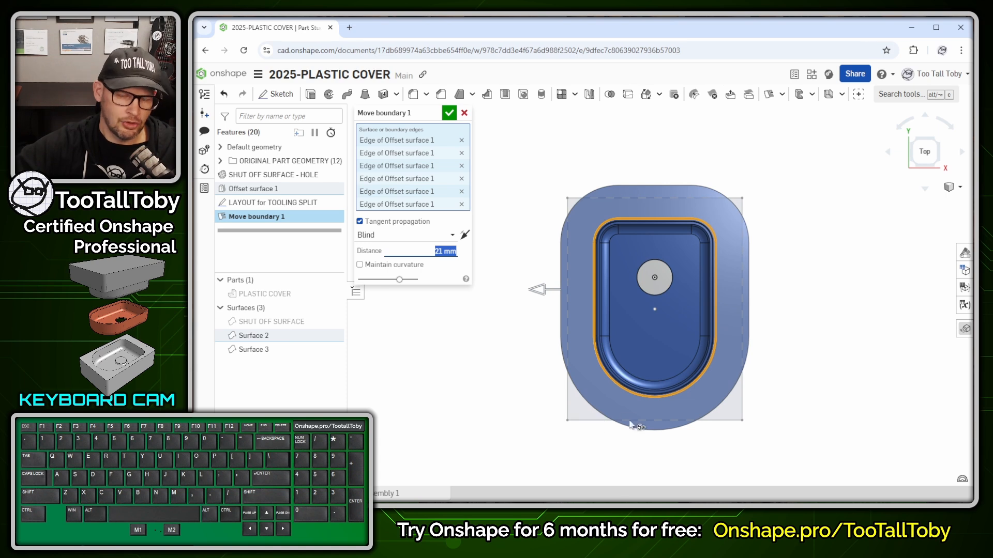
drag(540, 299, 495, 318)
Set the boundary extension distance to 50 mm and finish the Move boundary feature.
click(449, 251)
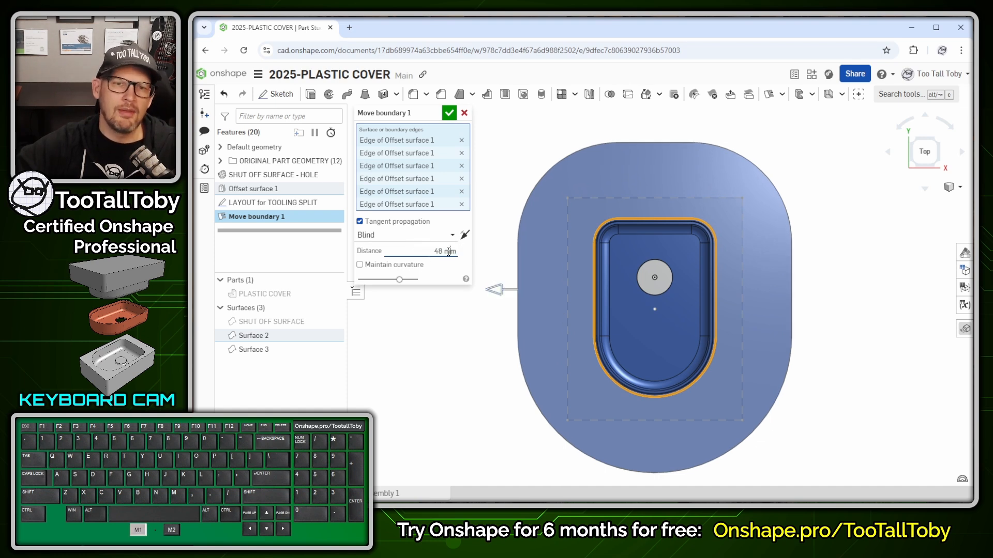
text(50)
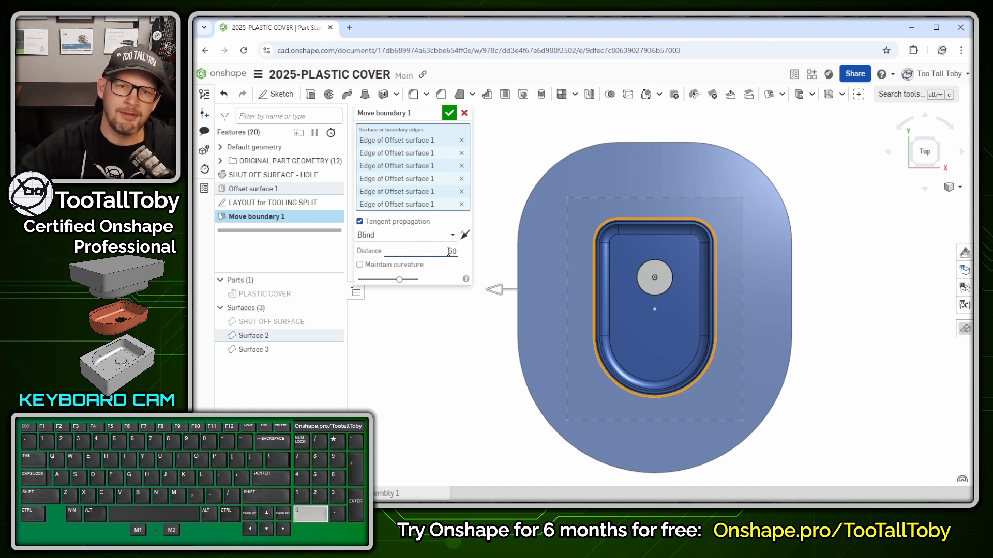
key(Return)
key(Return)
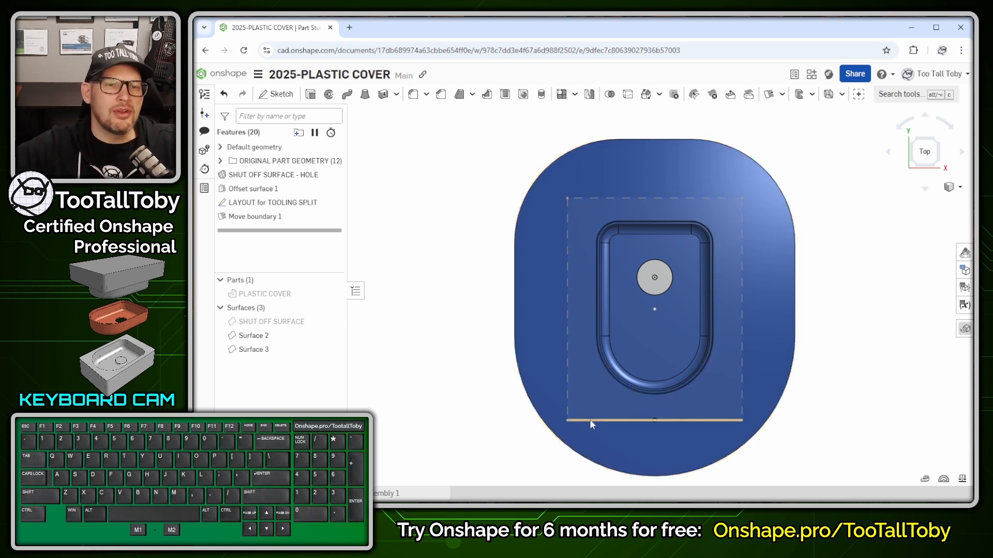
right_drag(589, 420, 666, 337)
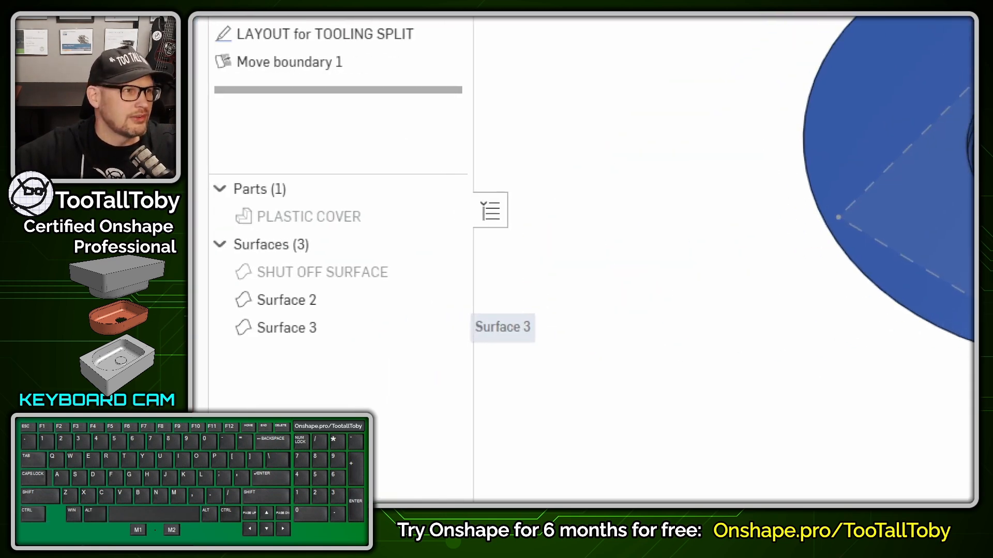
ctrl+shift+drag(334, 299, 449, 278)
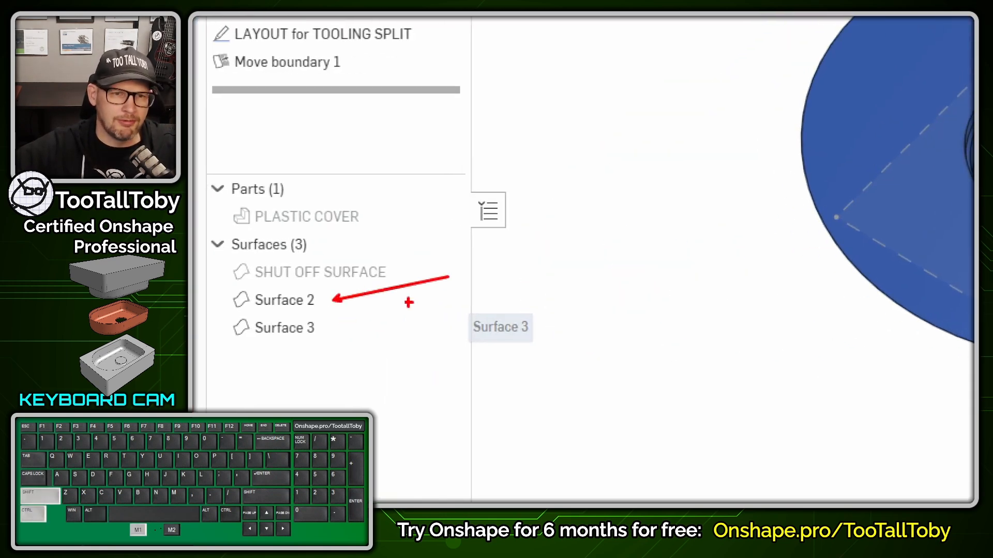
ctrl+shift+drag(341, 331, 563, 296)
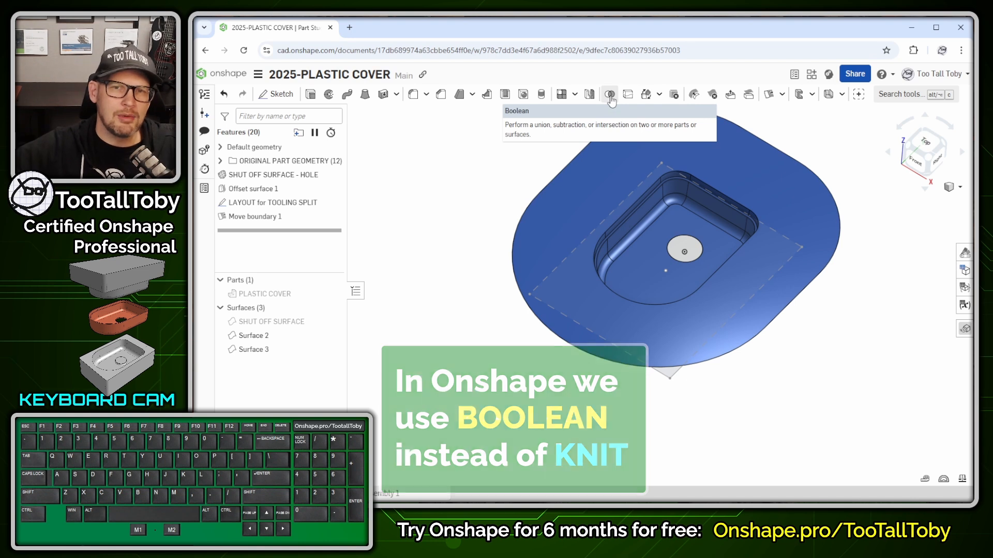
Unite the surface over the floor hole with the extended core surface using a Boolean Union.
click(610, 98)
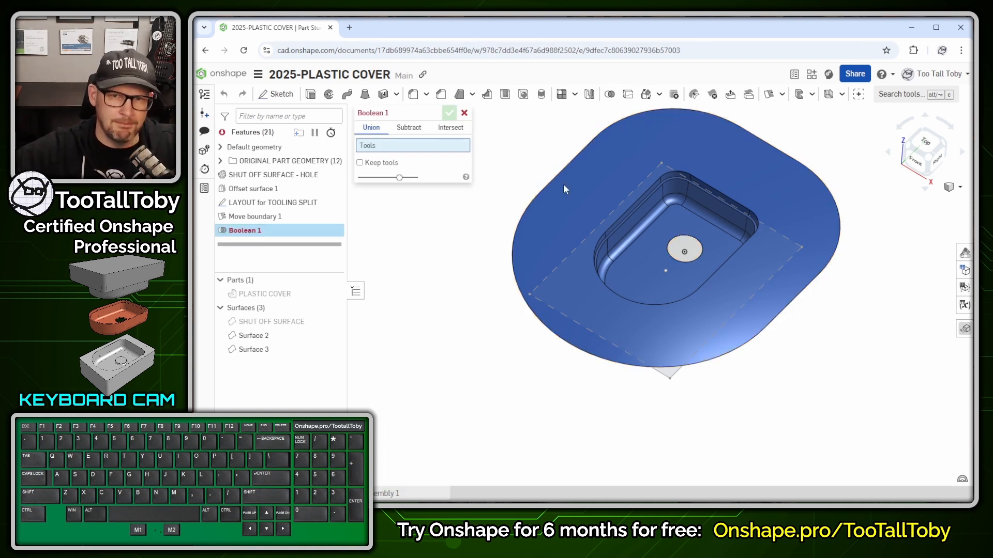
click(644, 276)
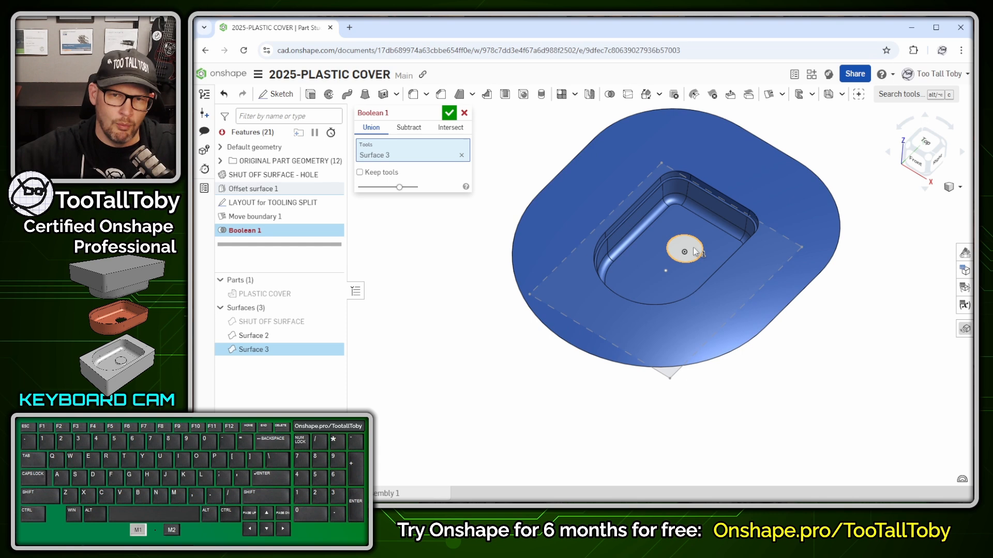
click(638, 271)
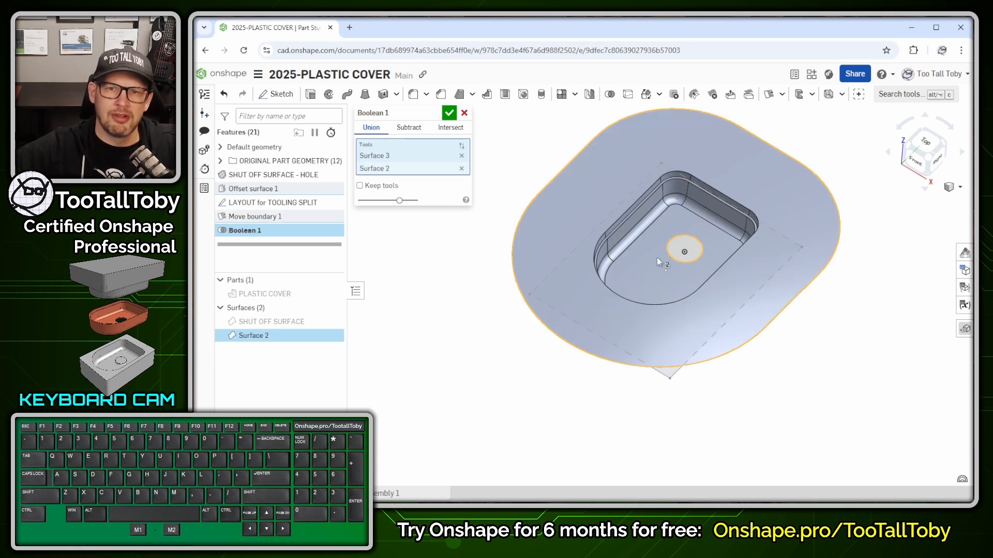
click(449, 114)
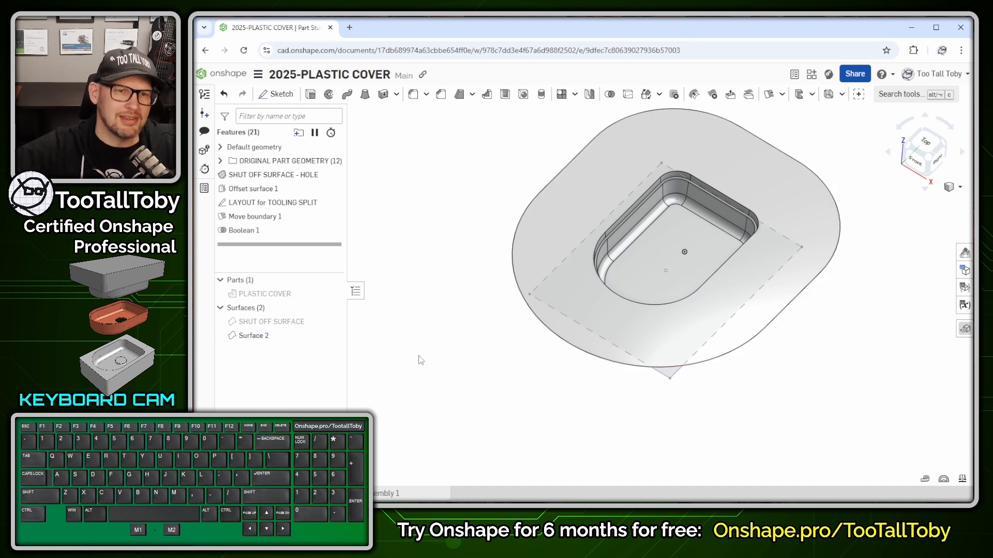
Rename the Offset surface 1 feature as CORE - OFFSET SURFACE at ZERO.
click(251, 194)
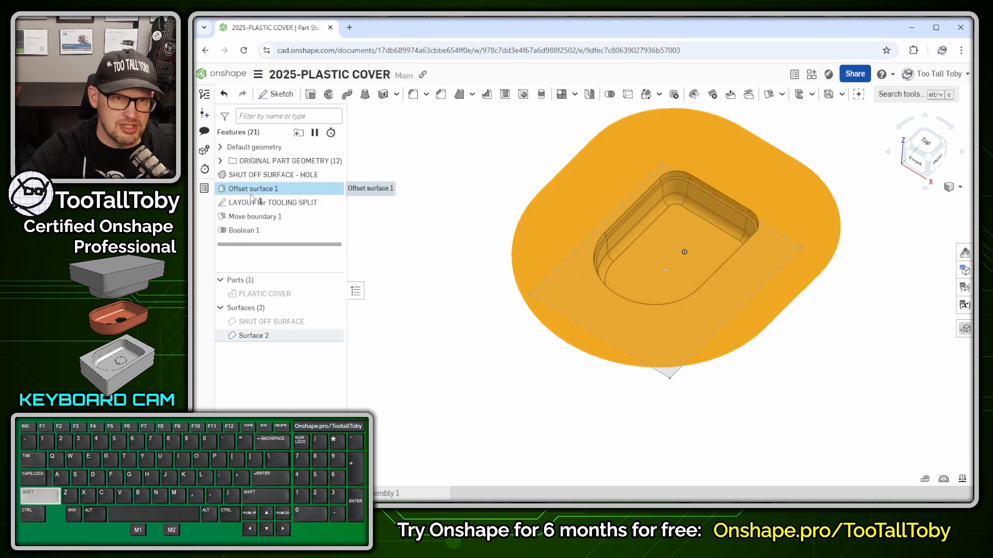
key(shift+n)
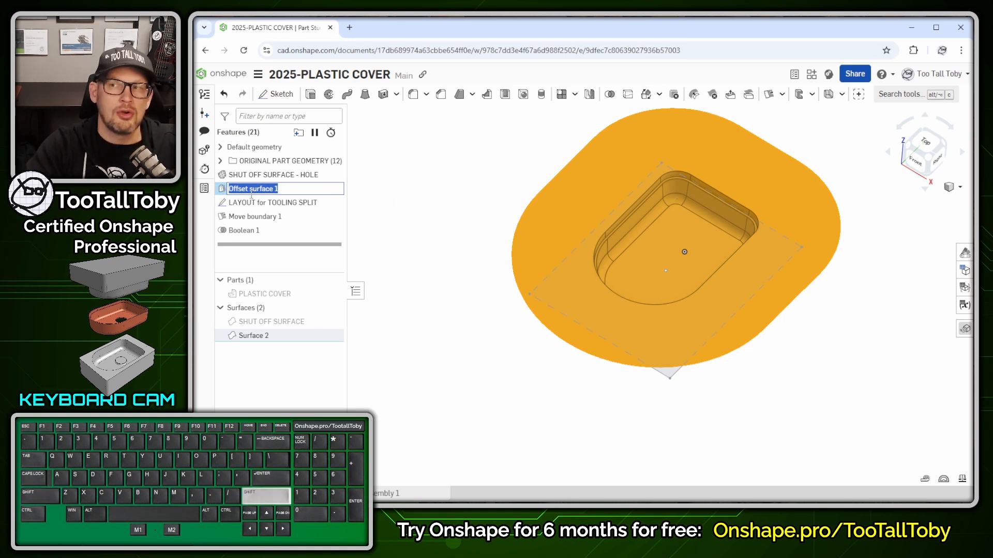
text(CORE - OF)
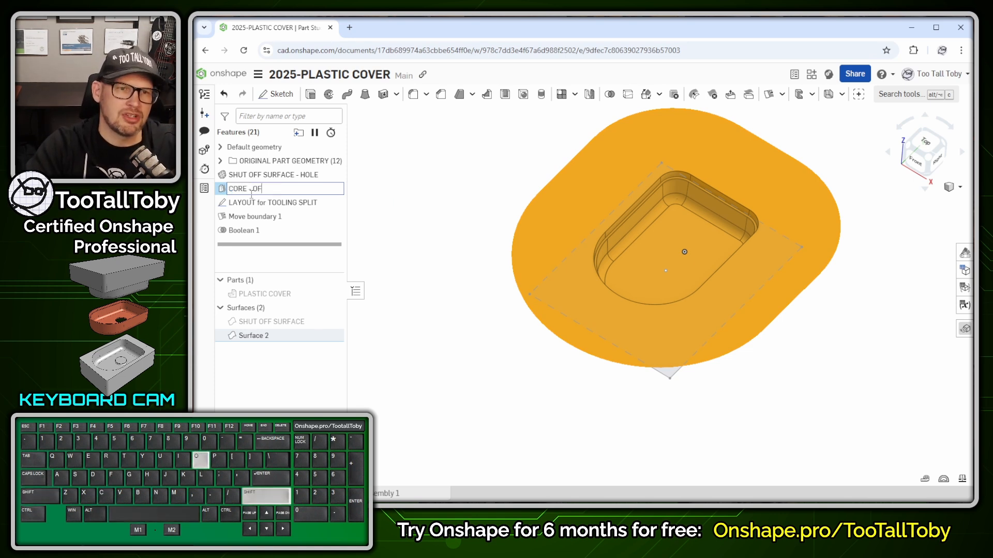
text(FSET SURFACE at)
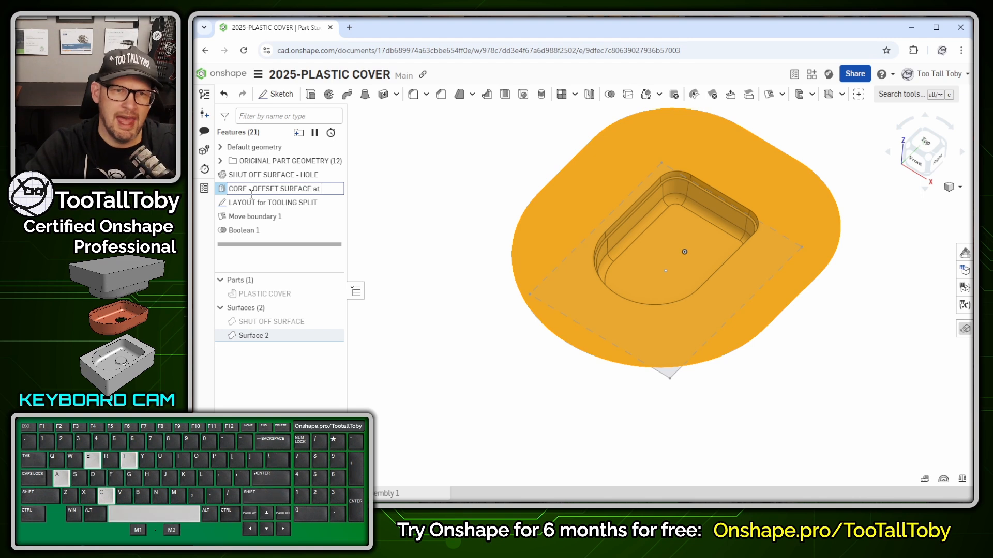
text( ZERO)
key(Return)
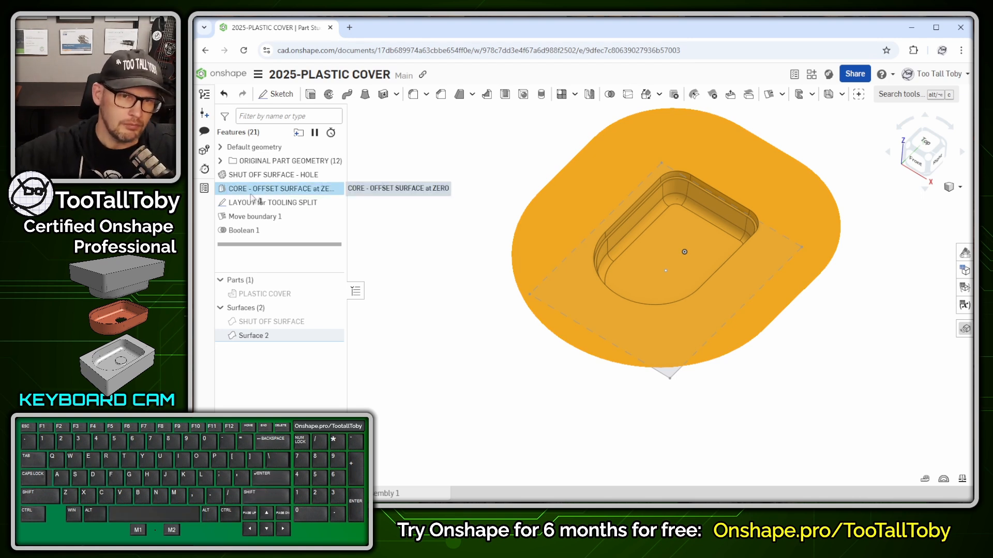
Widen the feature list and move the LAYOUT for TOOLING SPLIT sketch above the CORE offset surface feature.
drag(346, 252, 370, 252)
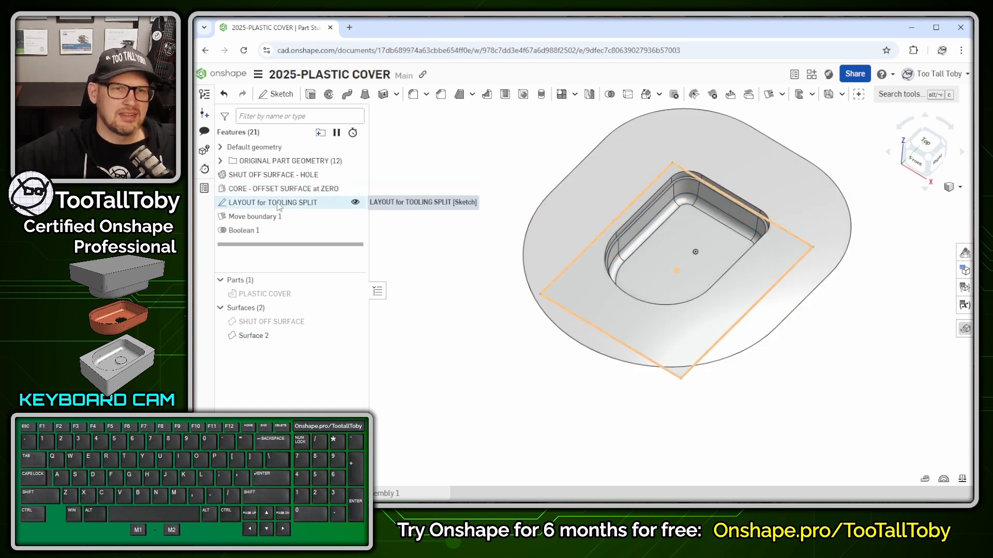
drag(278, 199, 279, 187)
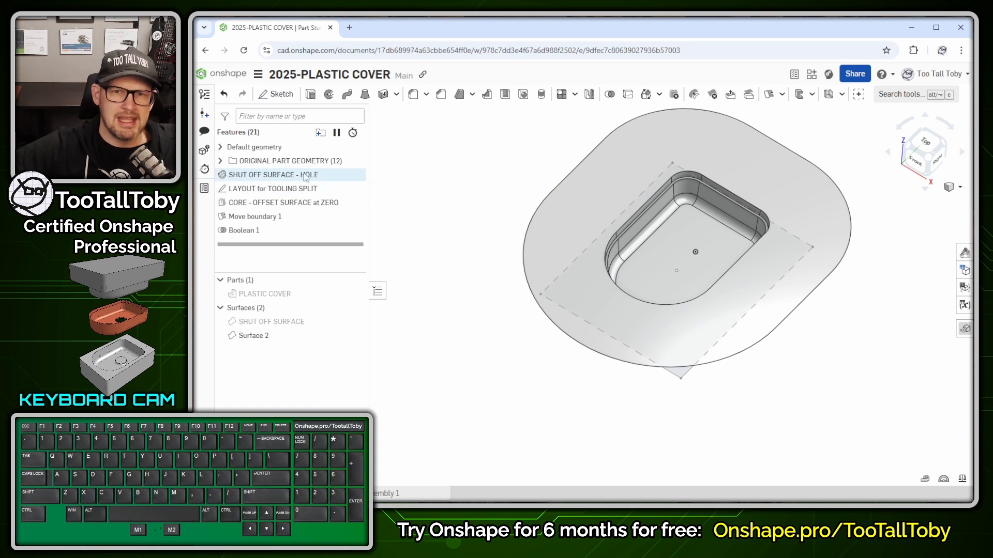
Rename the Move boundary 1 feature as CORE - Extend Surface for Tool Split.
click(249, 217)
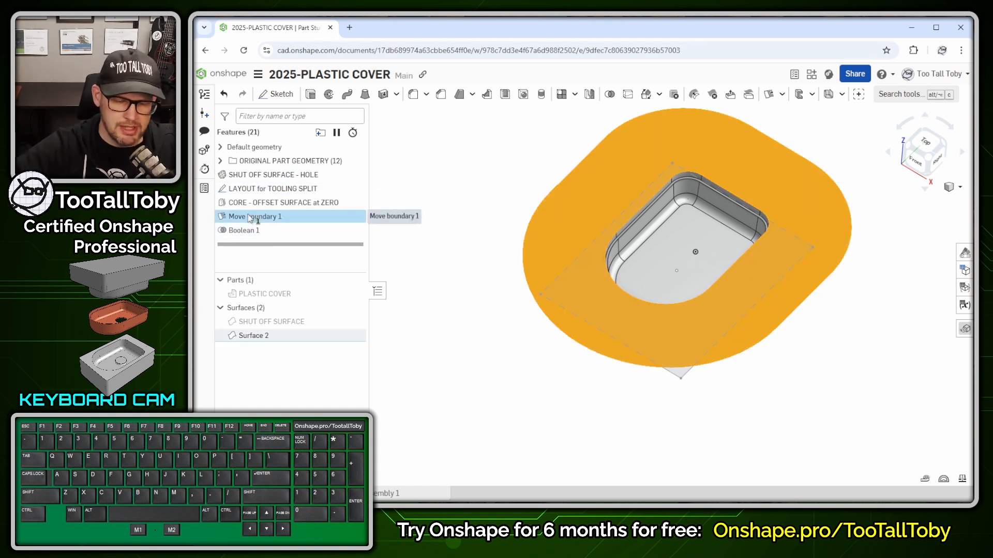
key(shift+n)
text(CO)
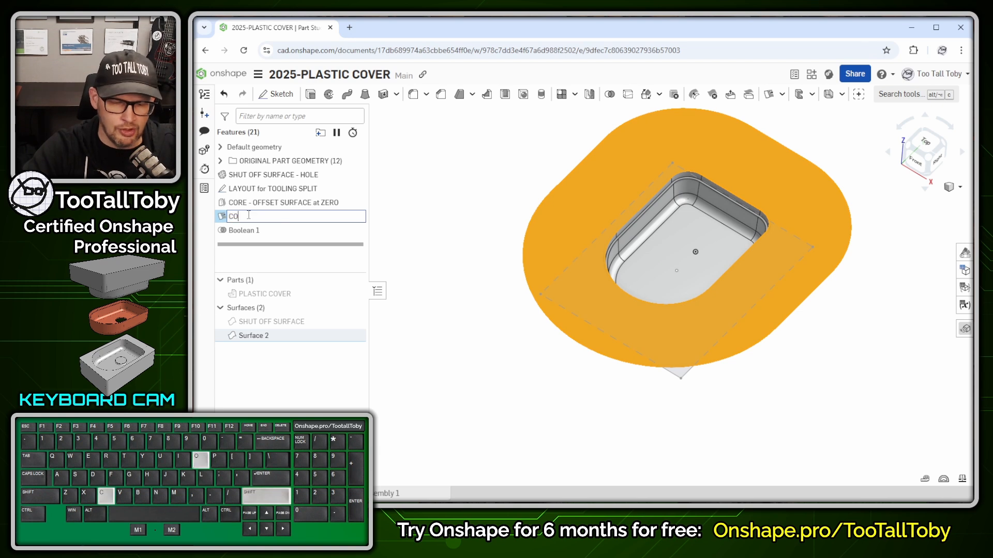
text(RE - Exten)
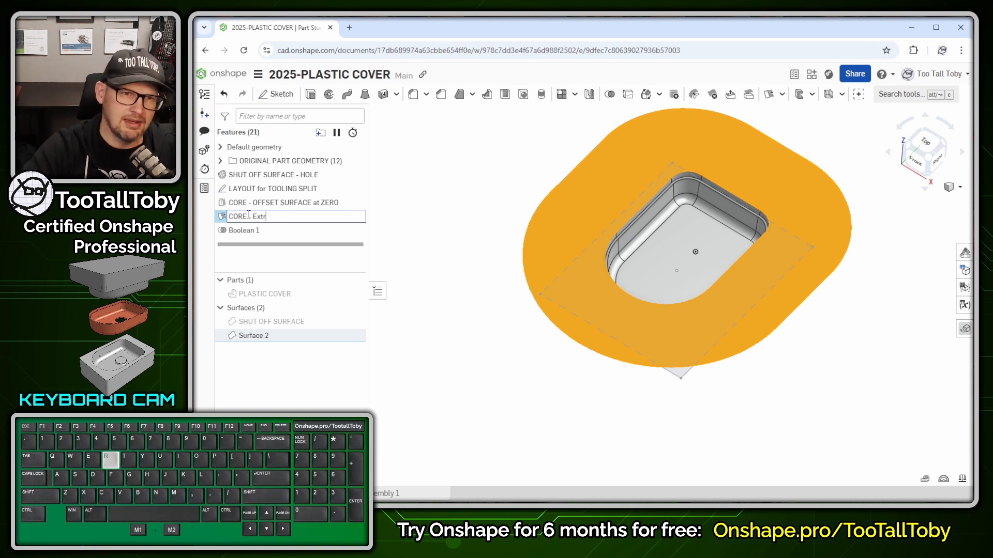
text(d)
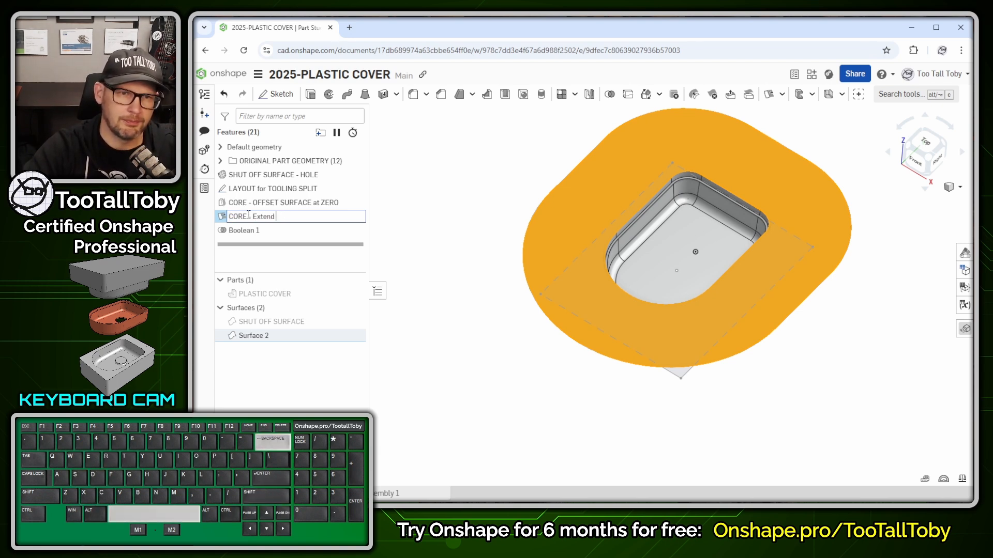
text( Surface fo)
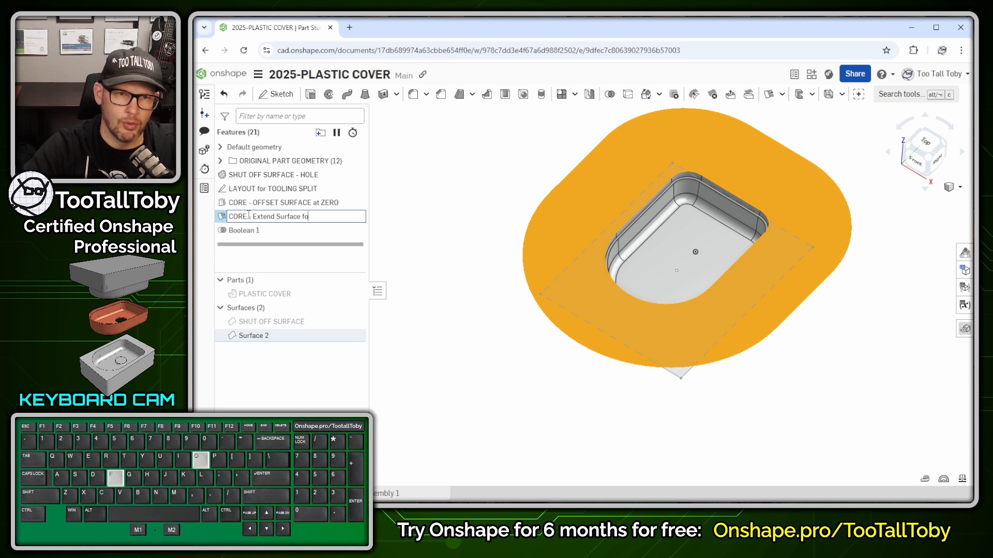
text(r Tool Spli)
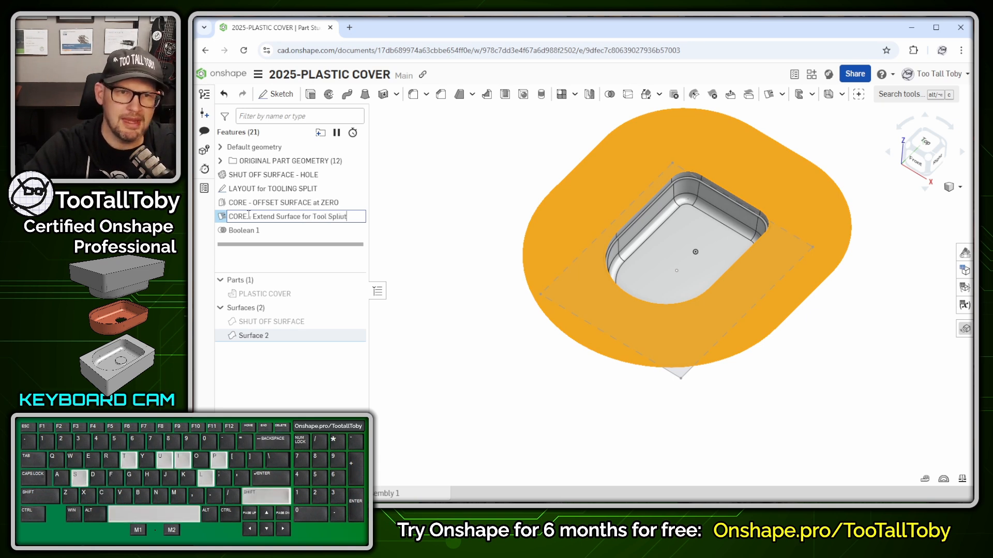
text(t)
key(Return)
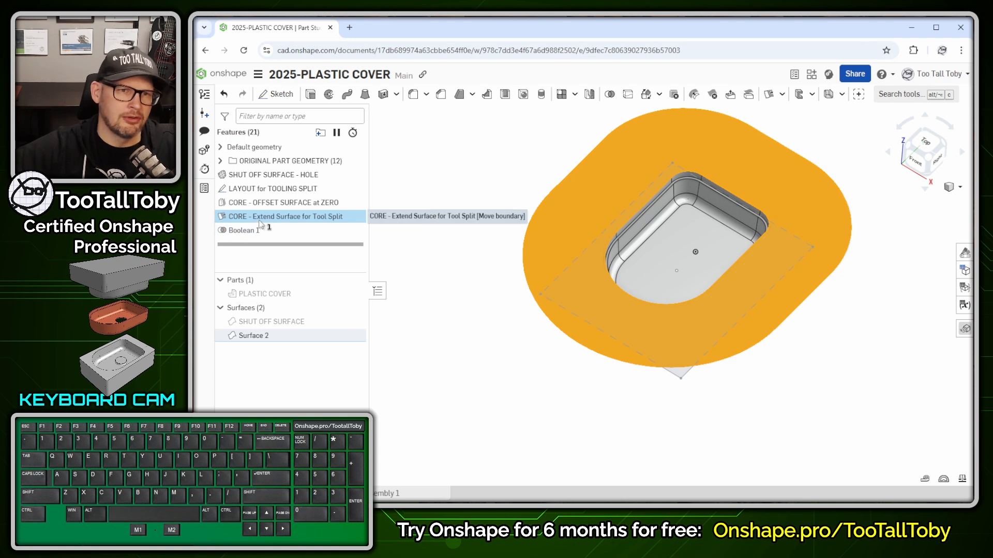
Rename the Boolean 1 feature as CORE - COMBINE SURFACES.
click(243, 231)
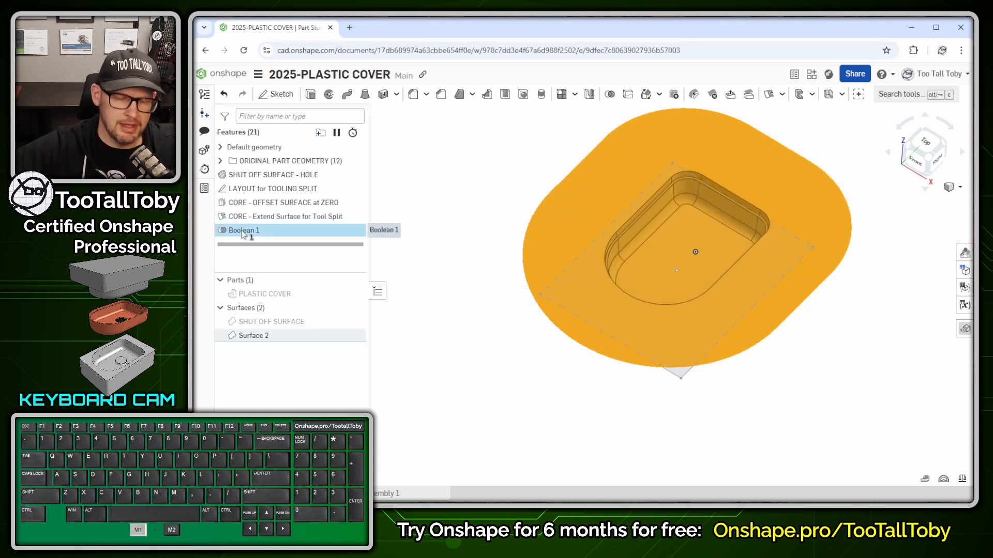
key(shift+n)
text(C)
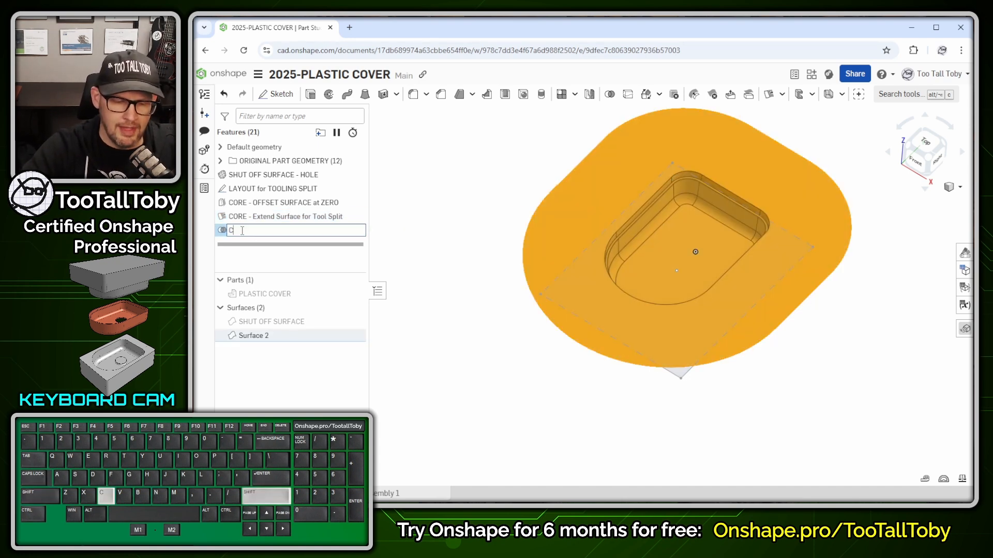
text(ORE -)
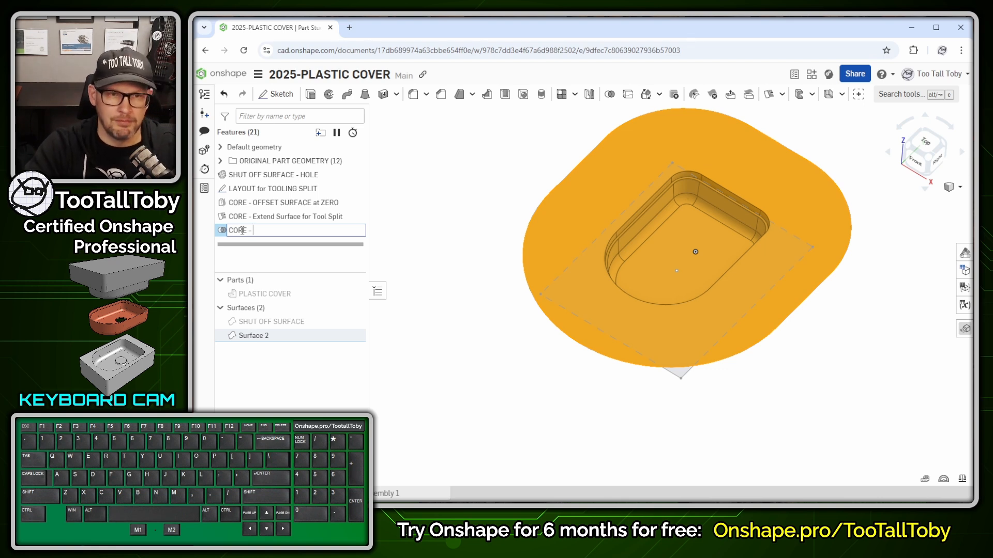
text( COMBINE SUR)
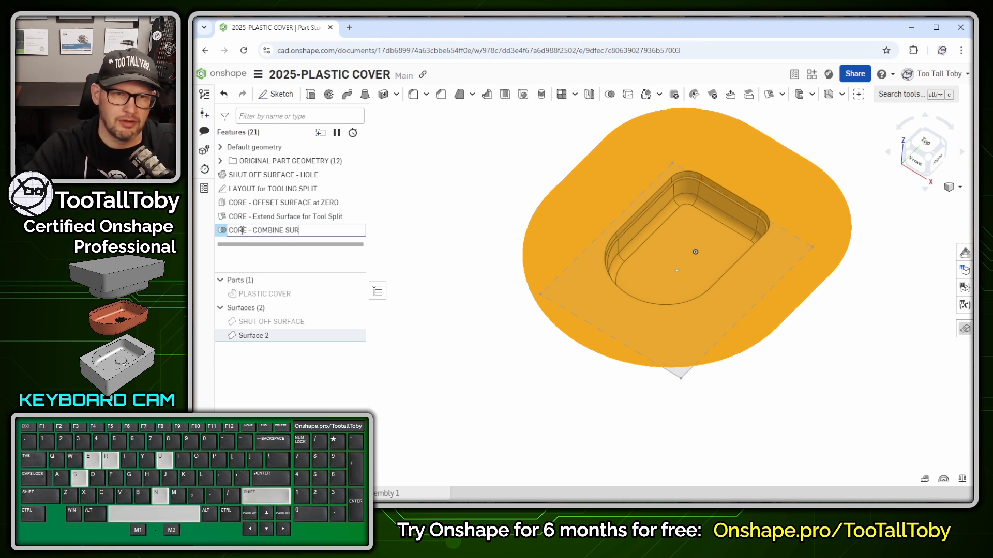
text(FACES)
key(Return)
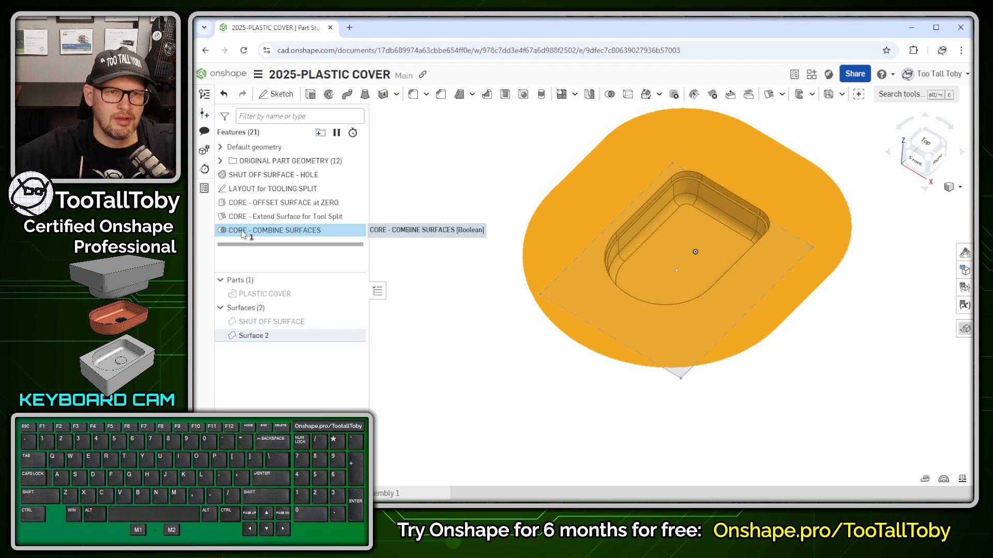
click(432, 188)
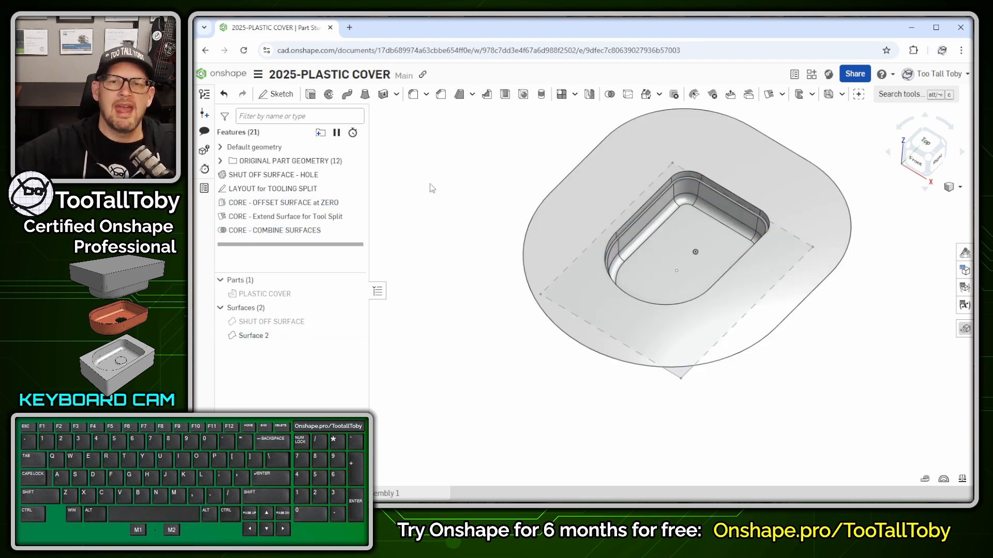
Rename the united core surface, Surface 2, as CORE TOOLING SURFACE.
click(254, 337)
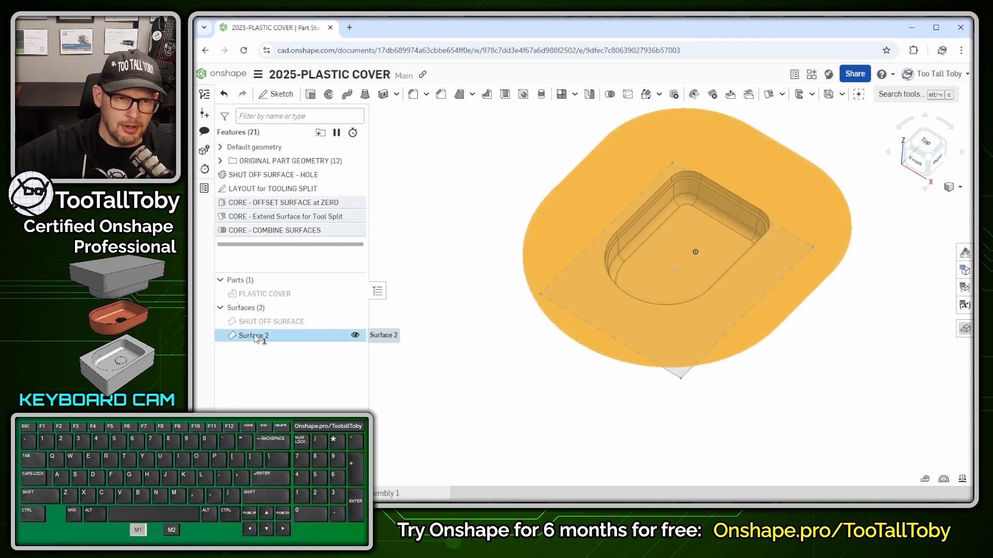
key(shift+n)
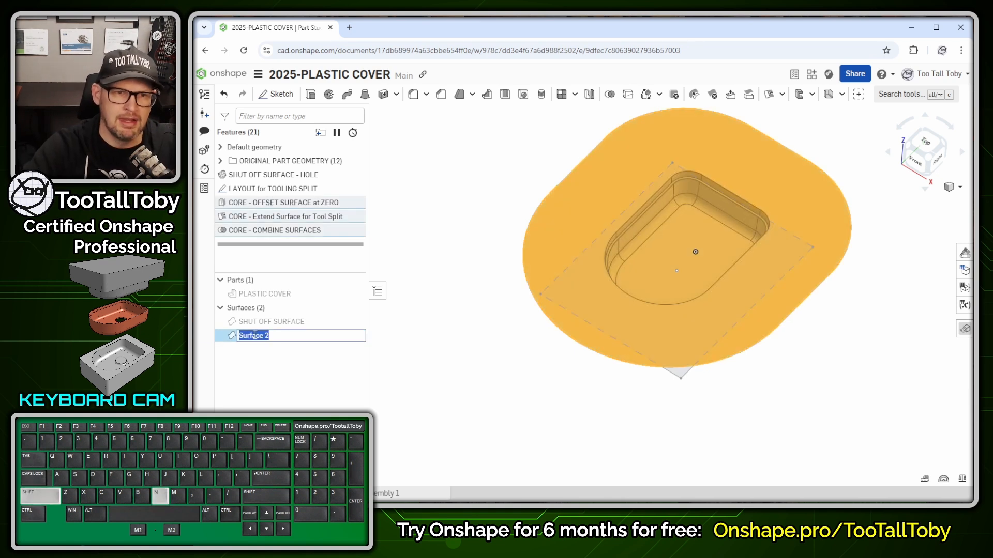
text(CORE)
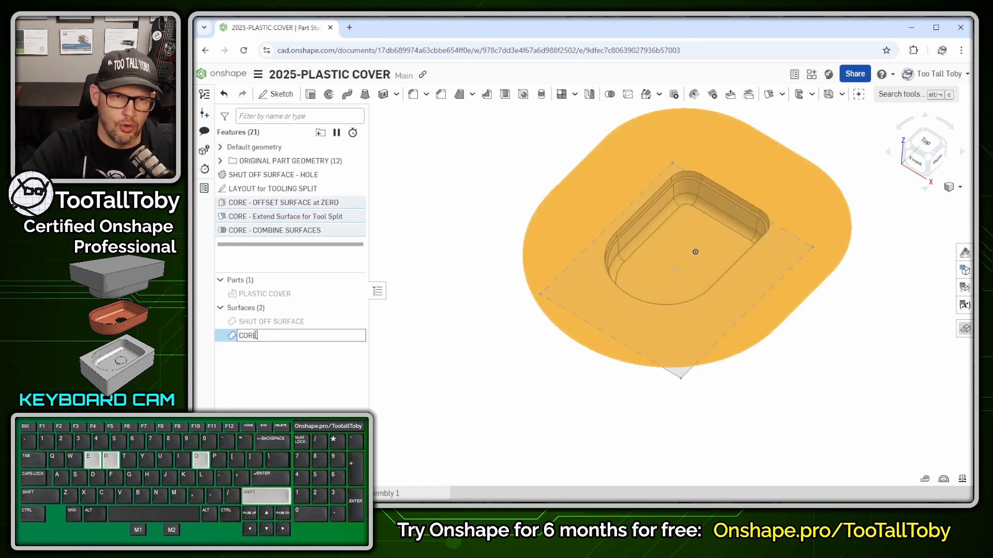
text( TOOLING SU)
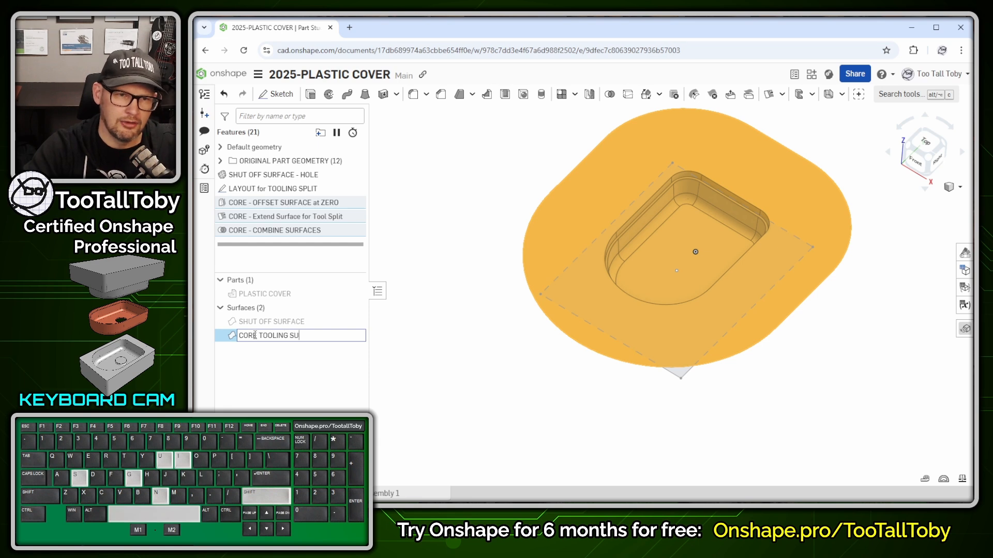
text(RFACE)
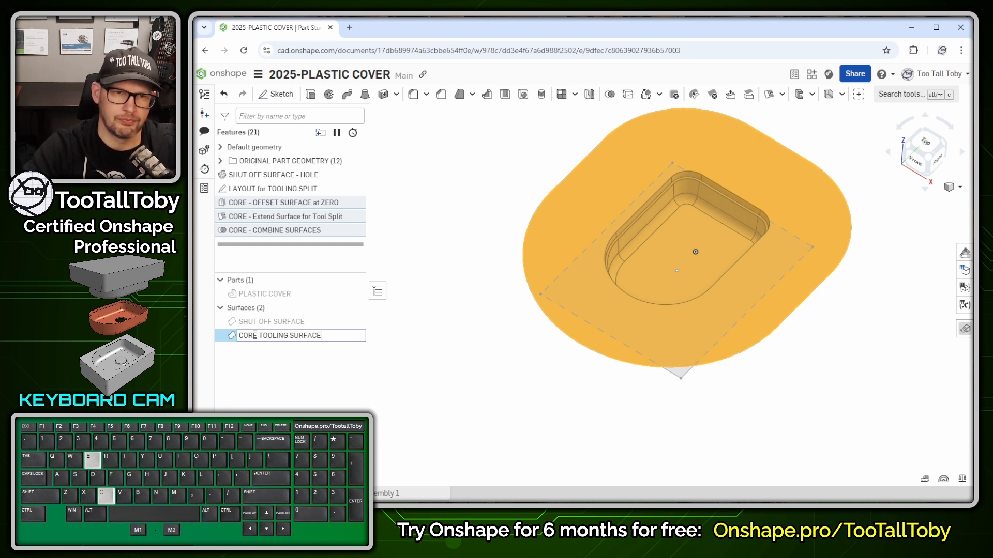
key(Return)
click(474, 209)
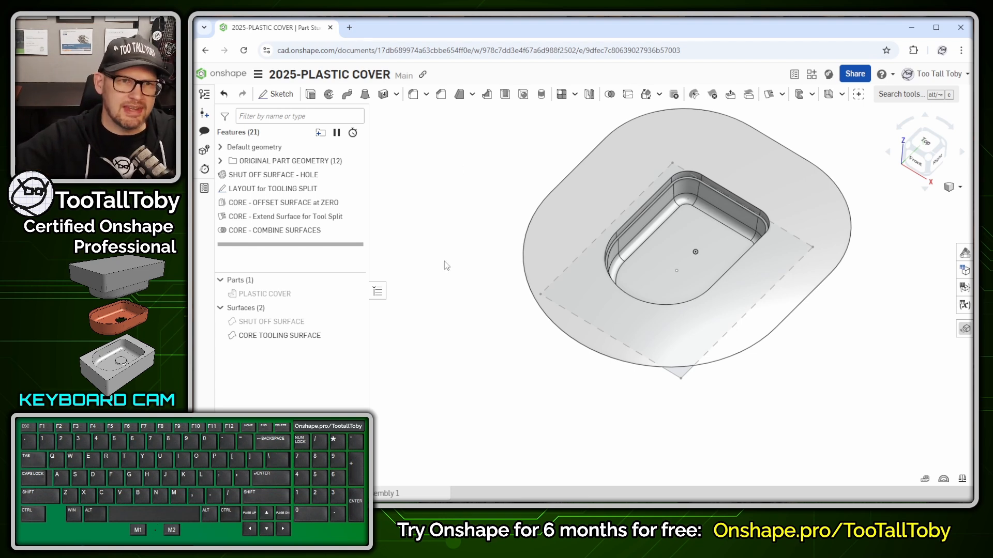
Start a new solid Extrude of the LAYOUT for TOOLING SPLIT sketch with a blind starting offset of 50 mm.
click(275, 193)
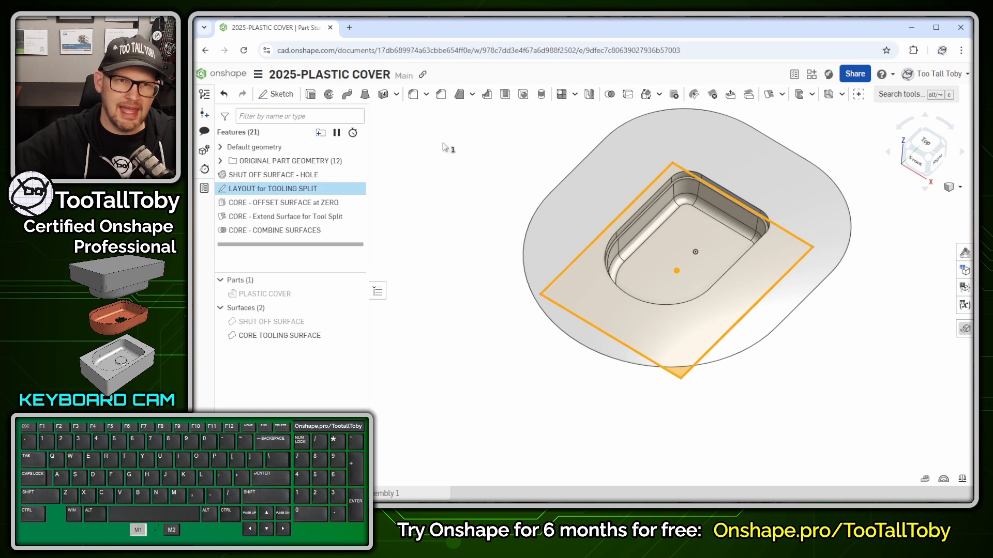
click(311, 95)
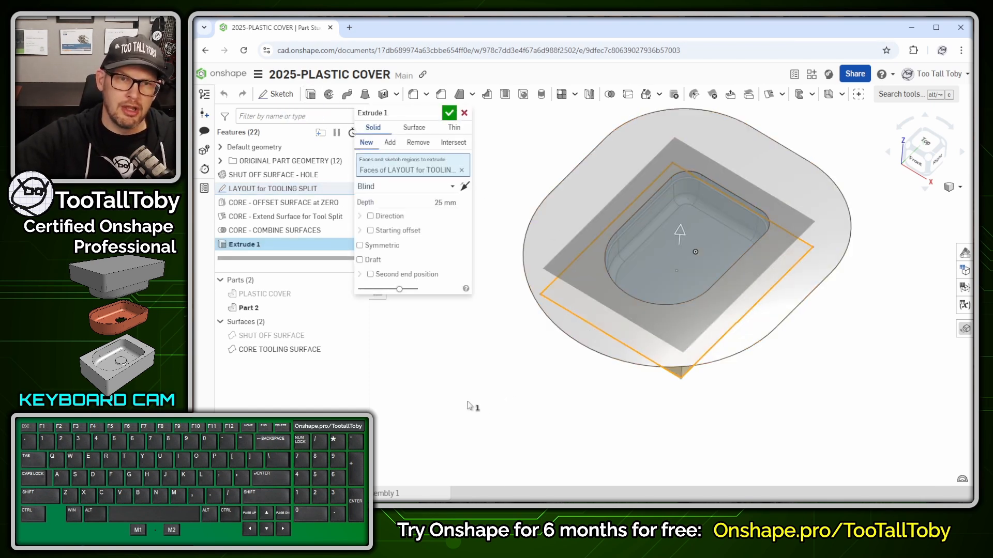
right_drag(517, 417, 536, 382)
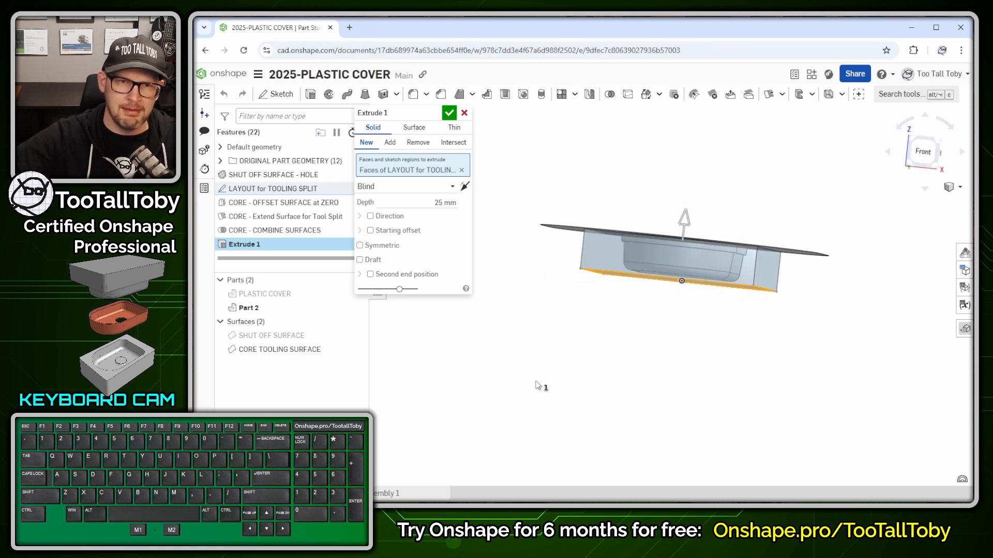
click(378, 233)
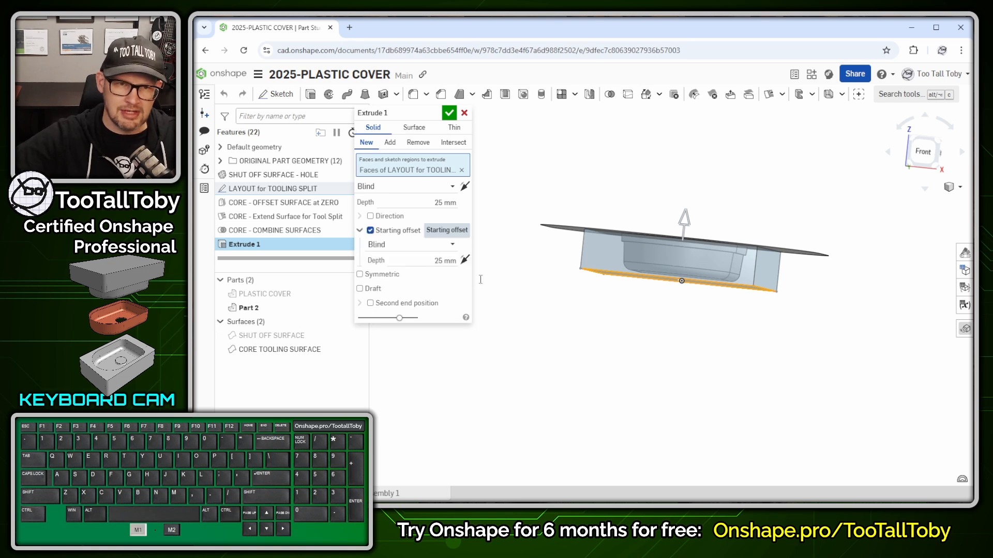
click(445, 261)
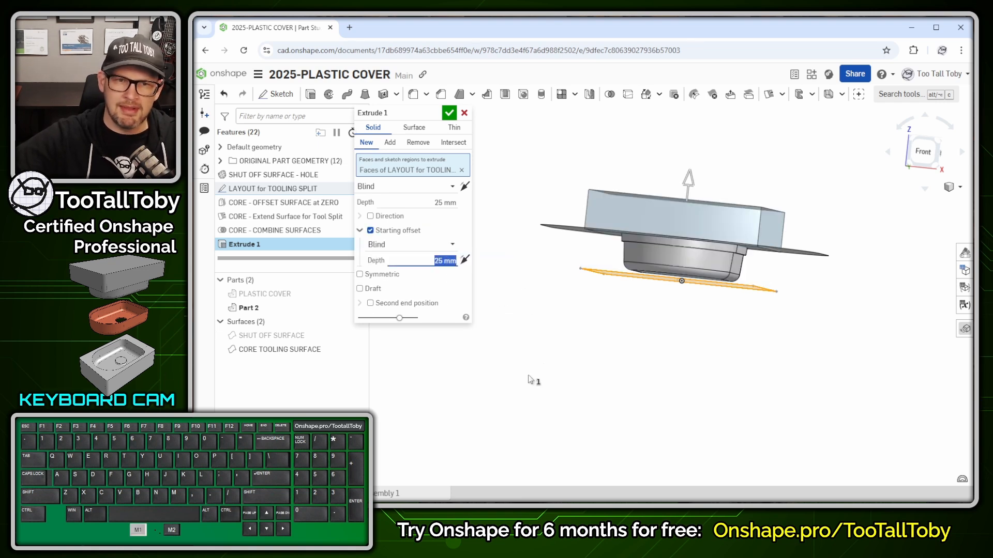
text(50)
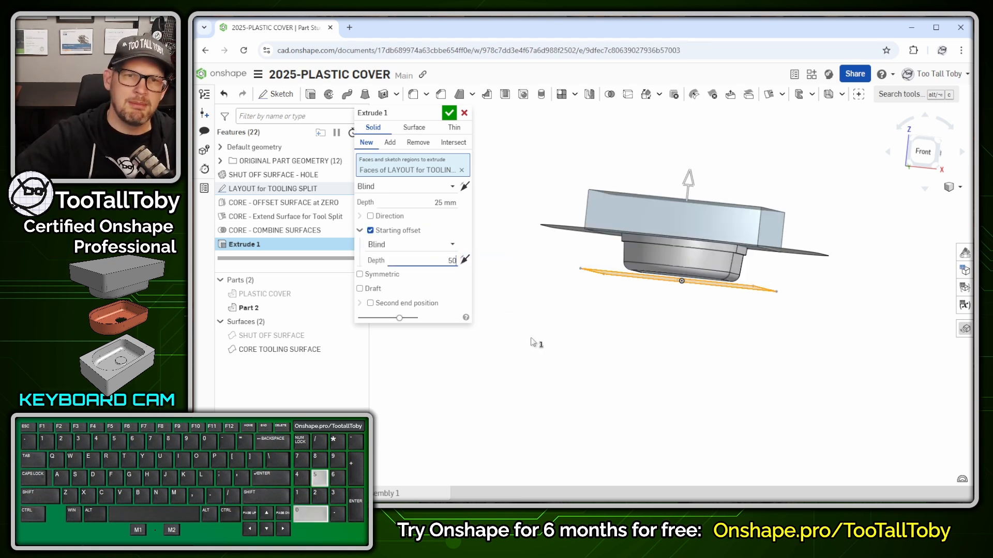
key(Return)
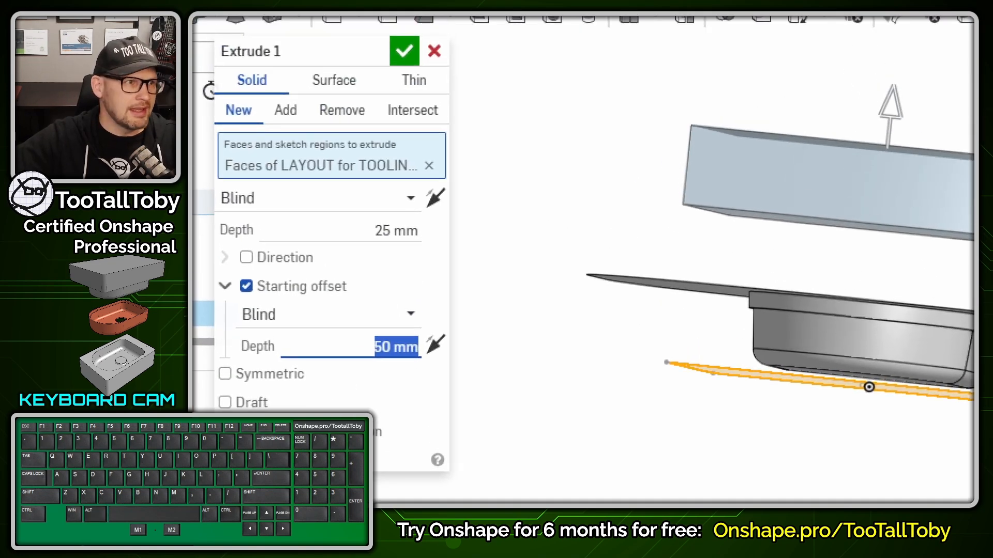
ctrl+shift+drag(424, 331, 512, 284)
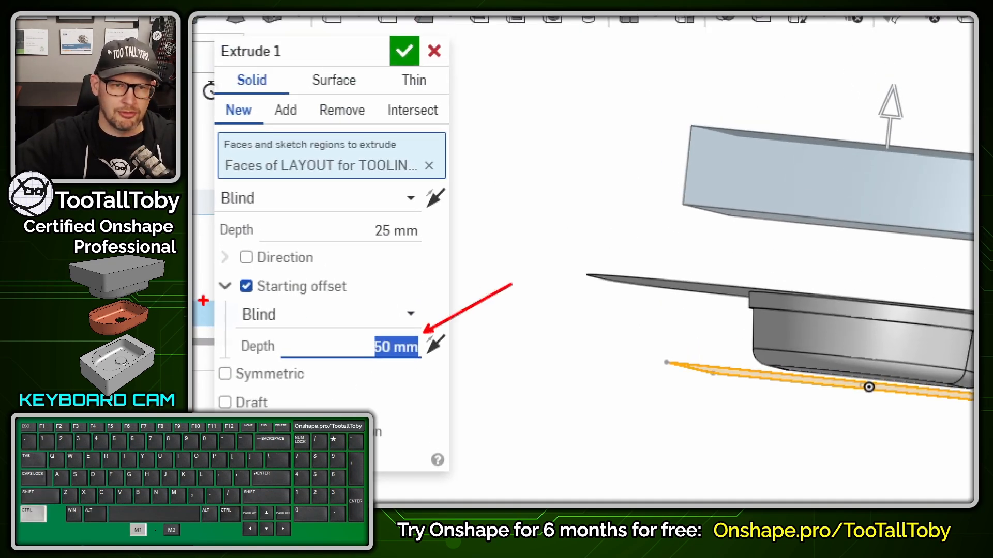
drag(202, 299, 349, 294)
ctrl+shift+drag(663, 136, 630, 356)
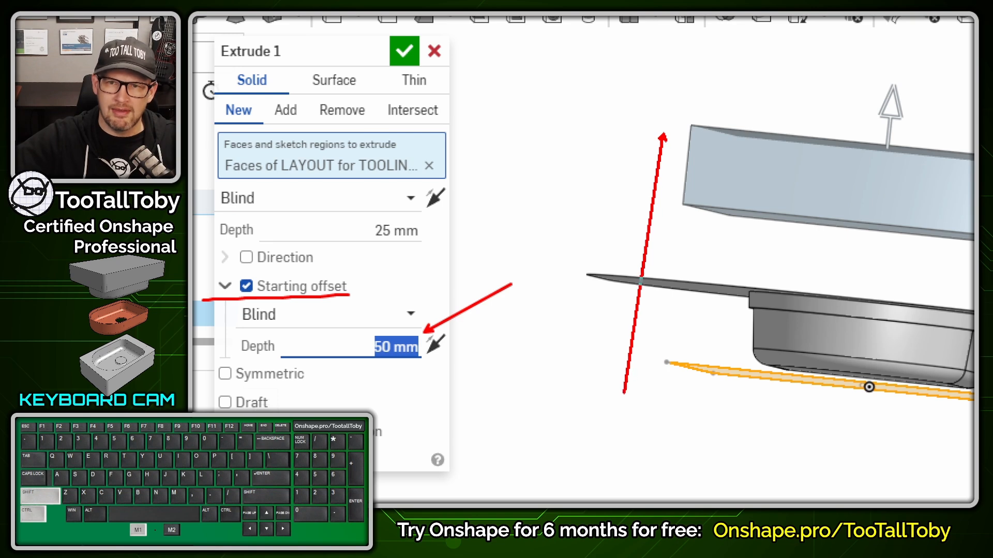
drag(606, 109, 812, 127)
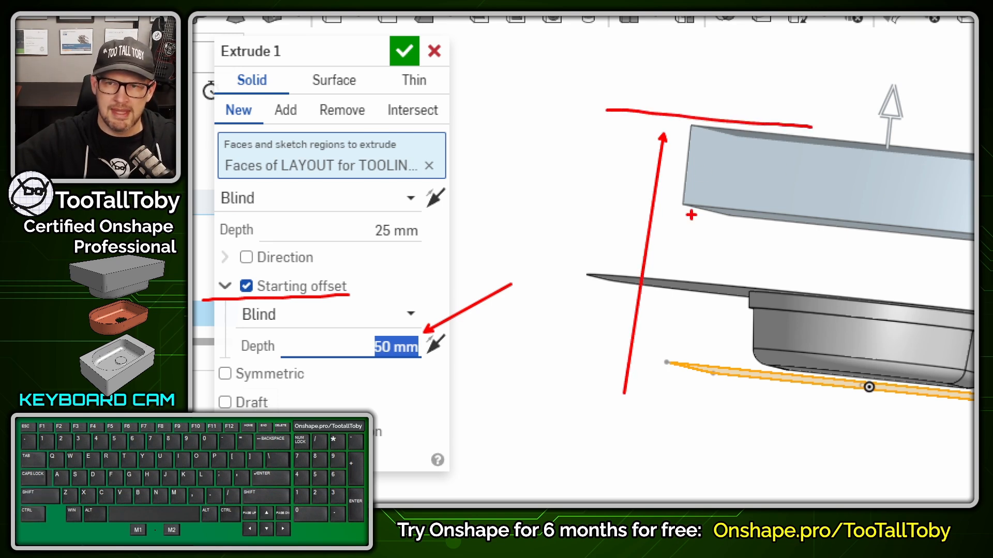
mouse_move(580, 198)
mouse_down()
mouse_move(817, 210)
mouse_move(745, 254)
mouse_up()
key(alt+1)
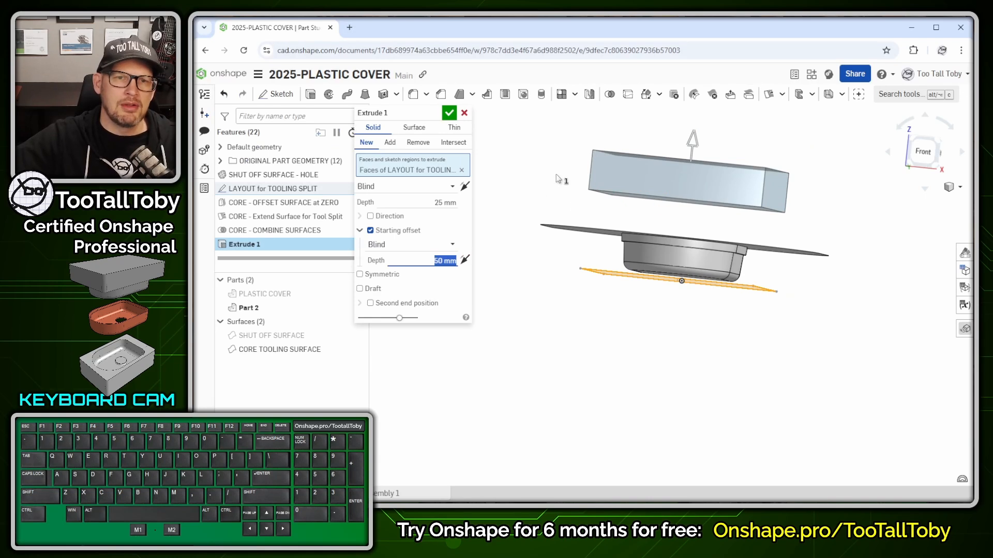
Reverse the extrude direction, end it up to the part CORE TOOLING SURFACE, and finish the core block.
click(463, 189)
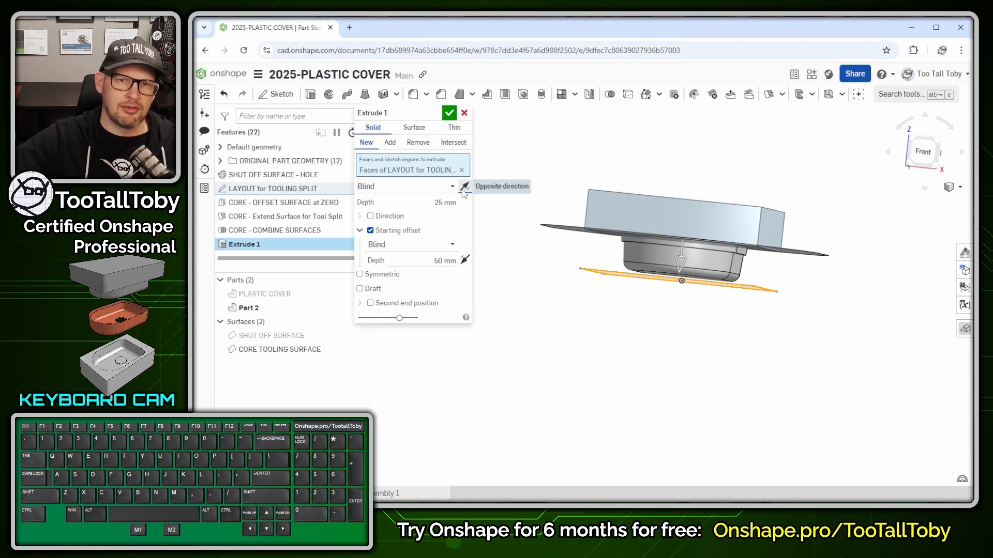
right_drag(629, 238, 622, 250)
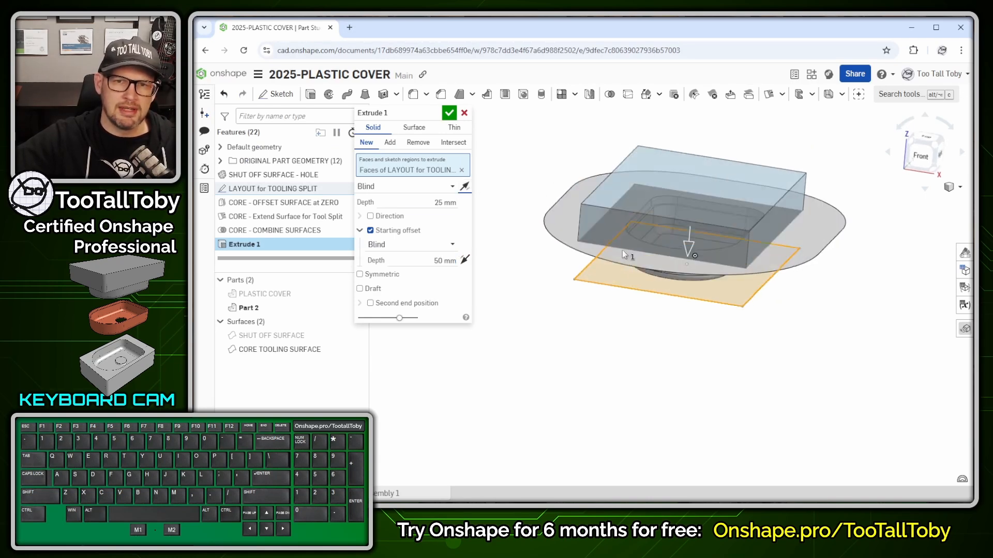
click(451, 189)
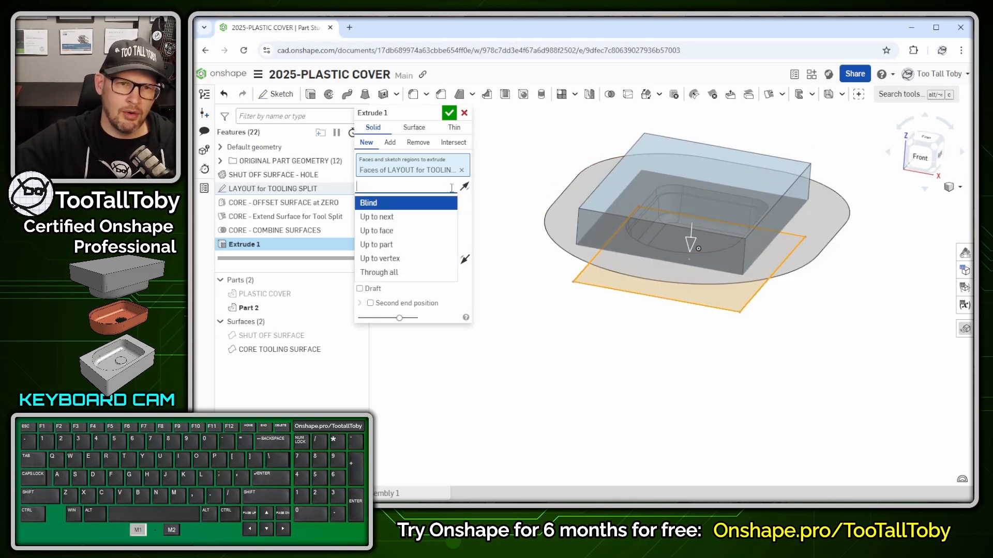
click(401, 245)
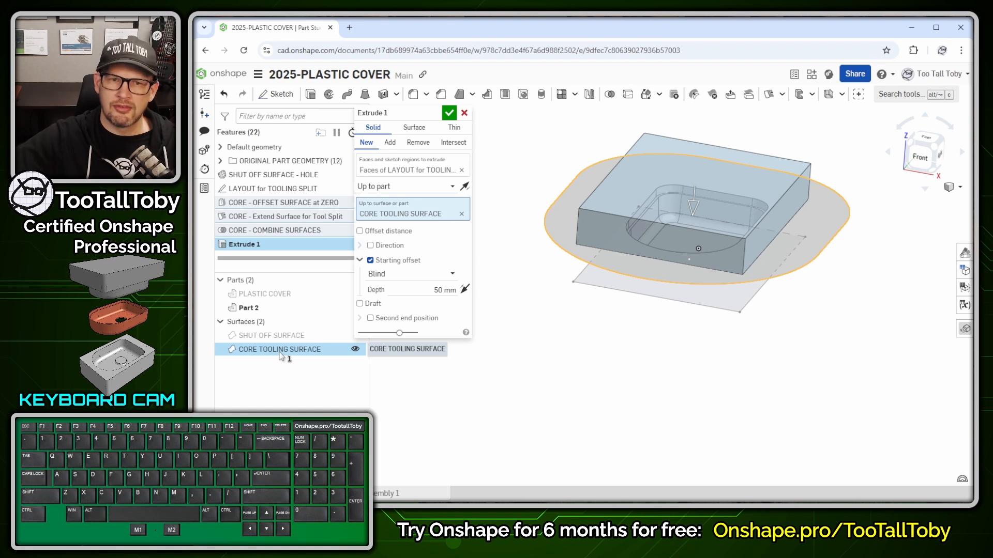
click(447, 113)
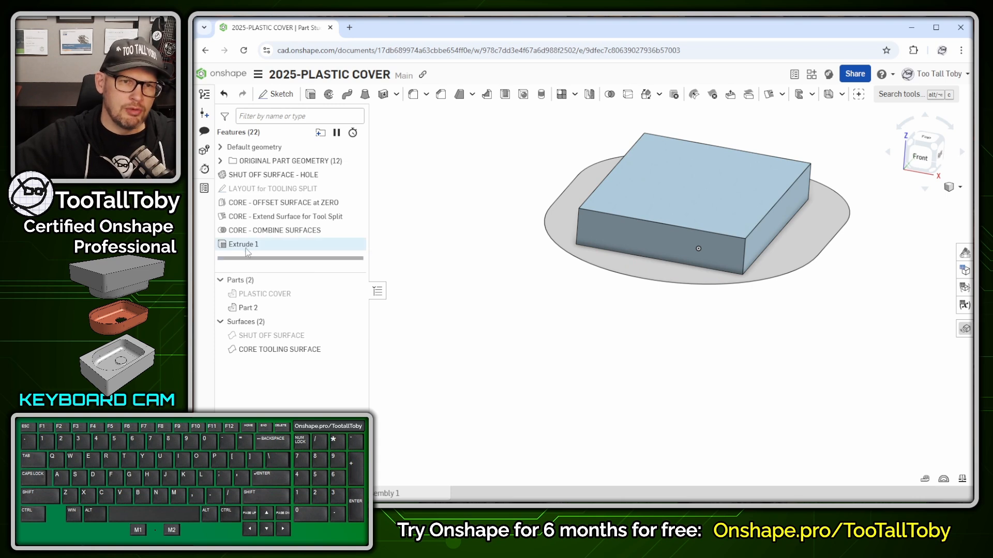
Rename the Extrude 1 feature as SOLID - CORE BLOCK.
click(247, 252)
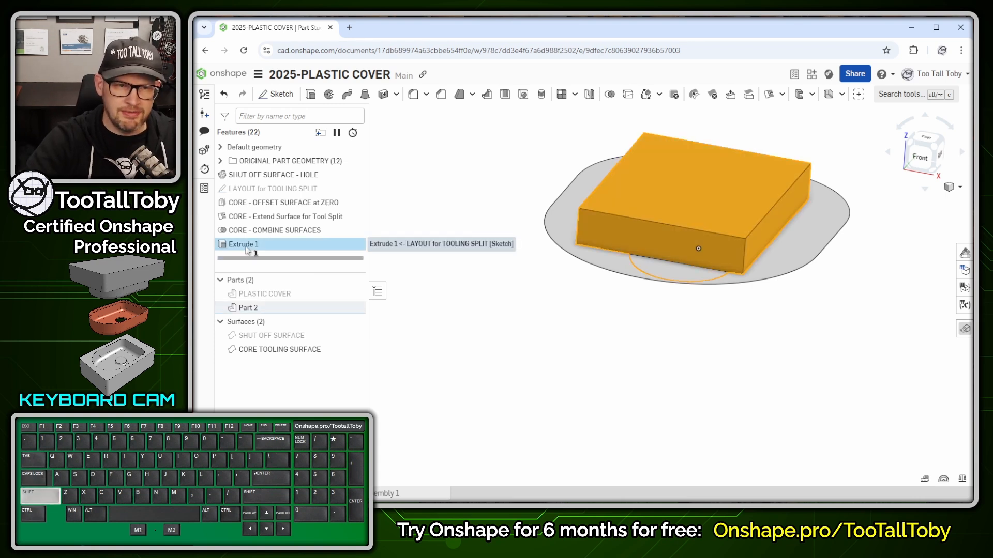
key(shift+n)
text(SOL)
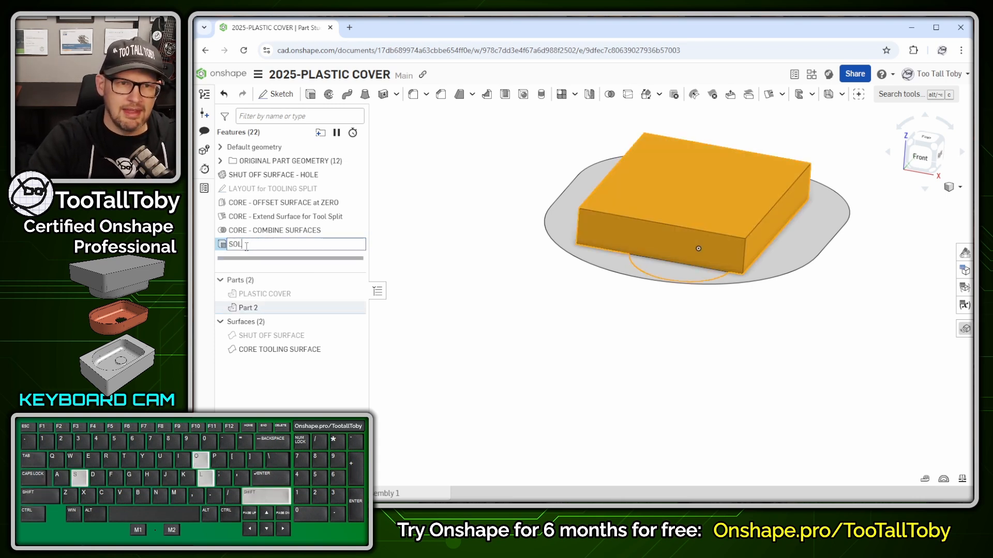
text(ID - CORE BLOCK)
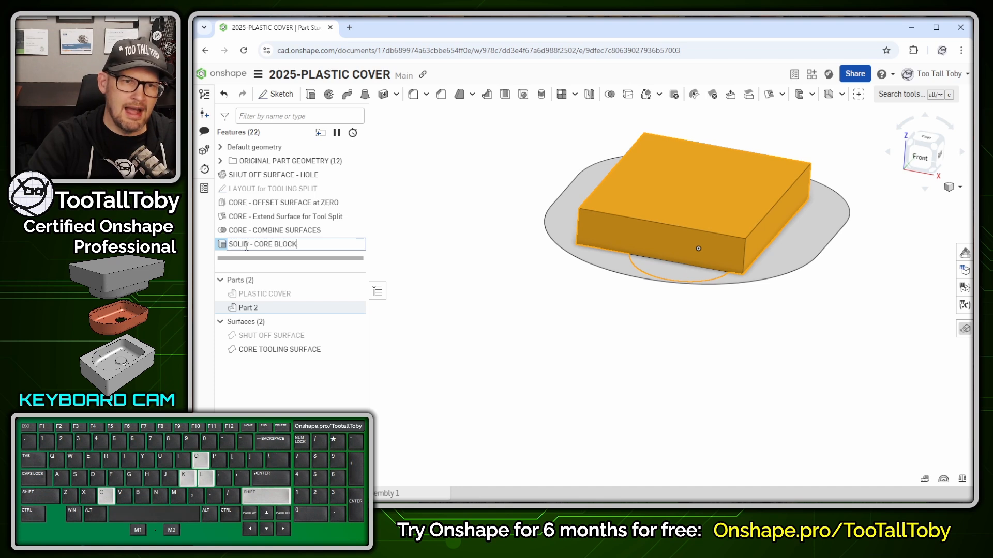
key(Return)
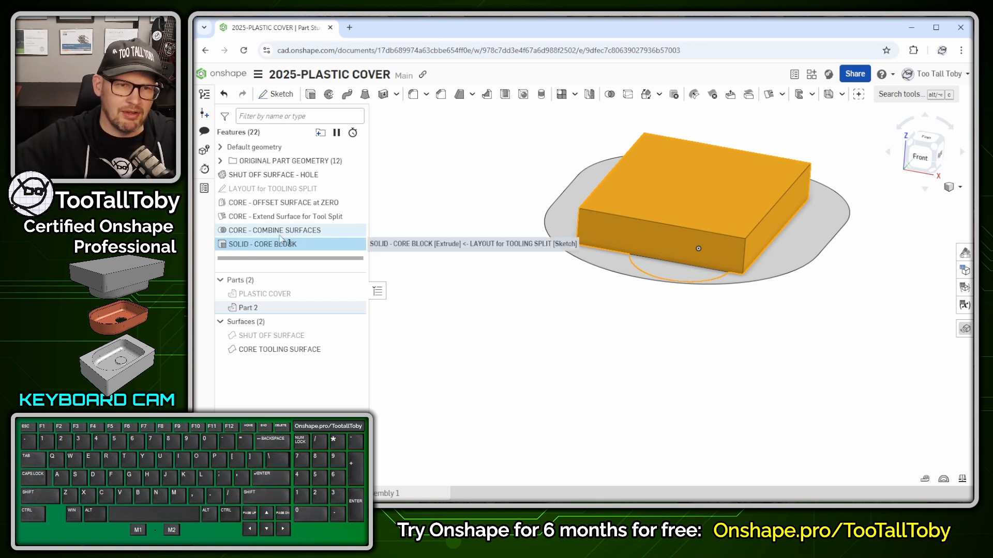
click(504, 331)
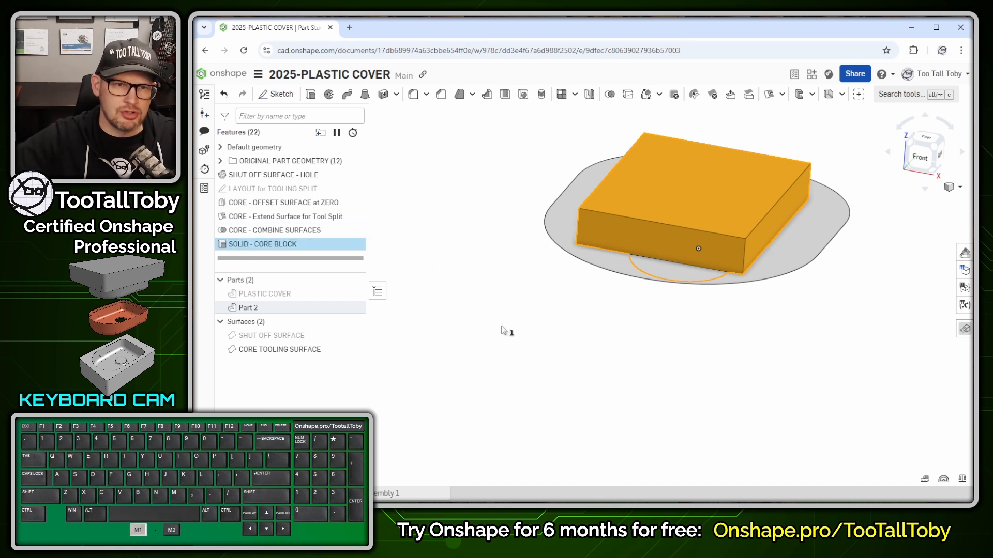
Rename the extruded solid body, Part 2, as CORE BLOCK.
click(249, 309)
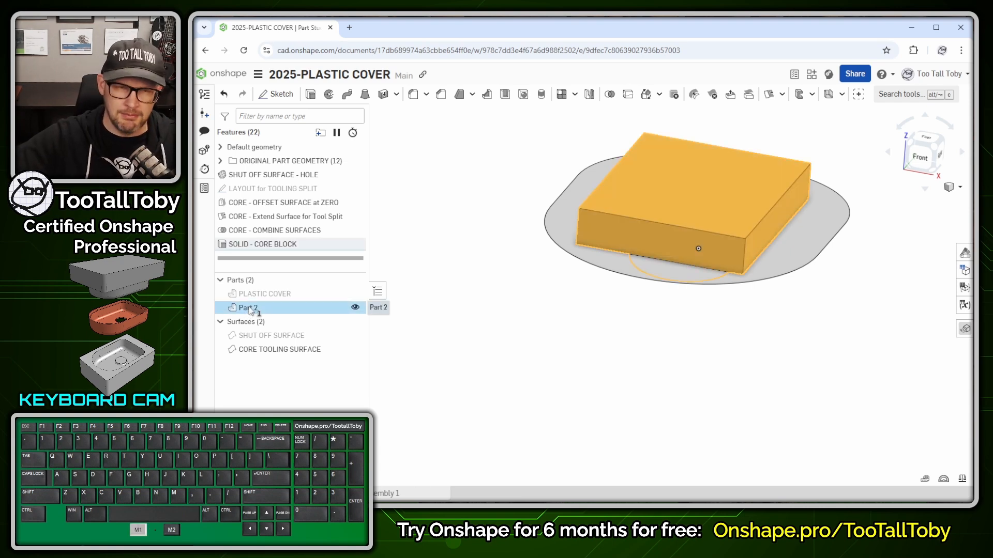
key(shift+n)
text(CORE BLOCK)
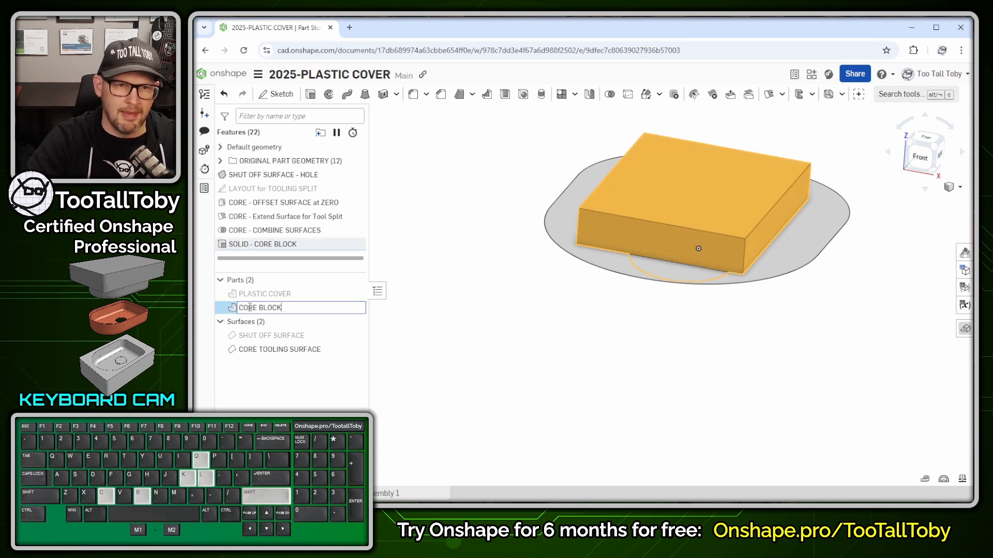
Rename the new solid part as CORE BLOCK and check it by toggling its visibility off and on.
key(Return)
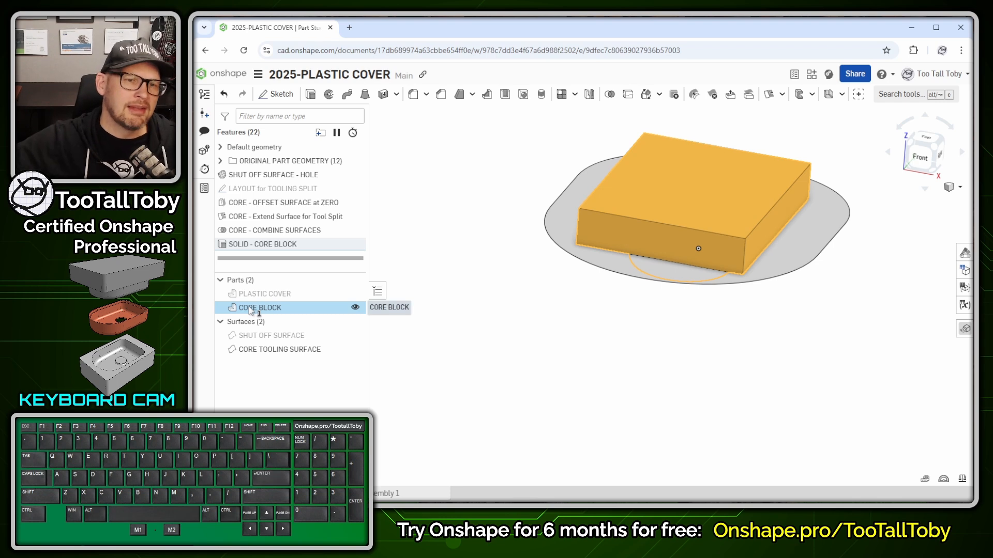
click(453, 268)
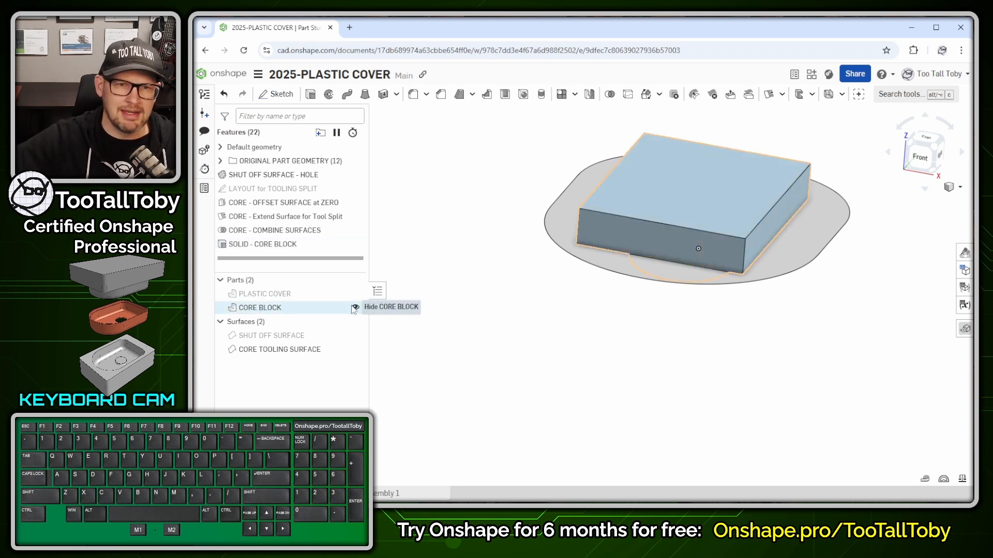
click(355, 308)
click(355, 308)
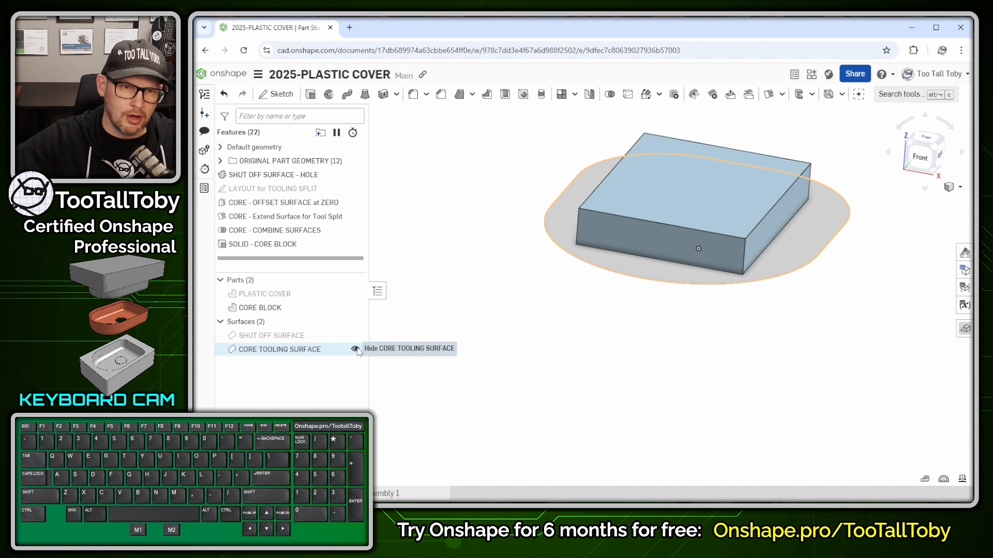
Hide the CORE TOOLING SURFACE and show the PLASTIC COVER part together with the core block.
click(357, 350)
middle_drag(643, 412, 629, 378)
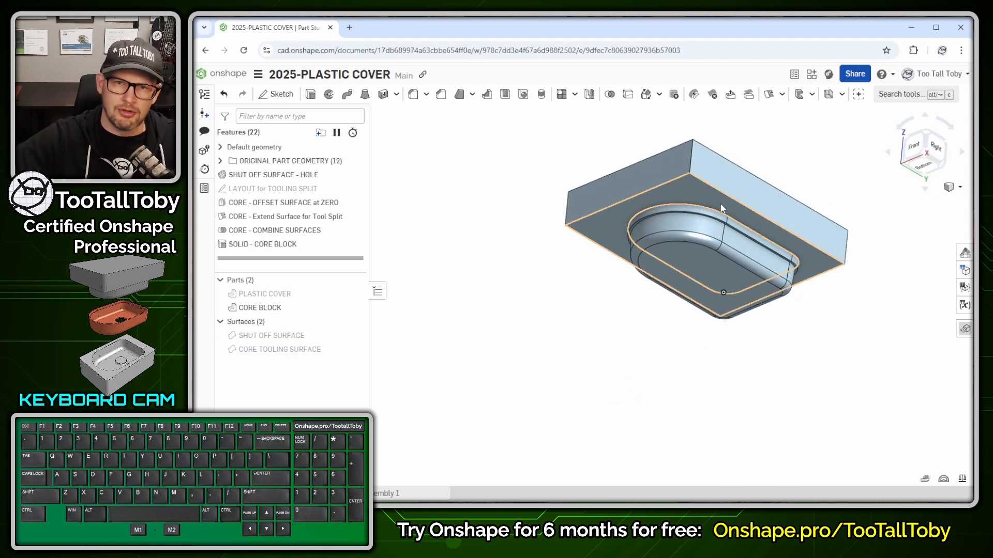
click(358, 294)
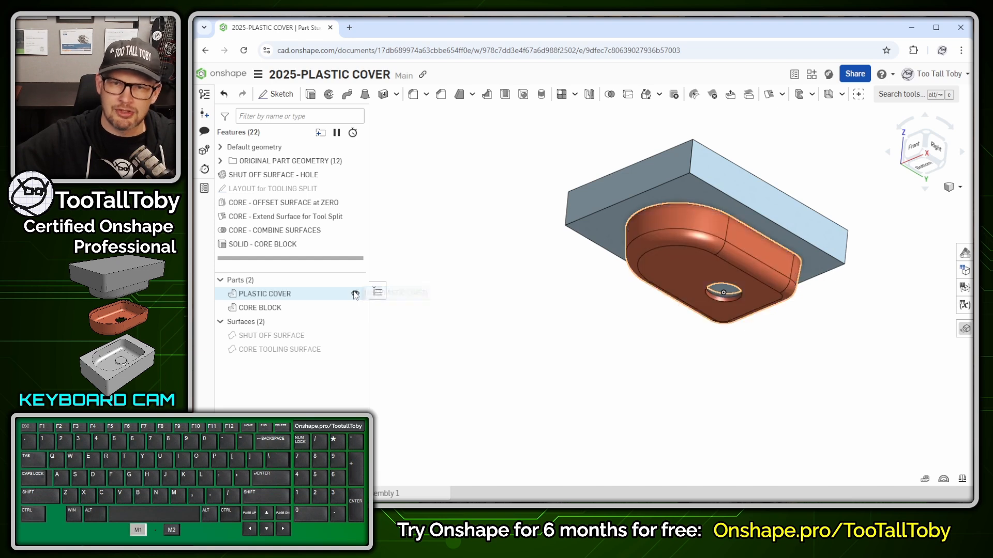
middle_drag(515, 296, 536, 359)
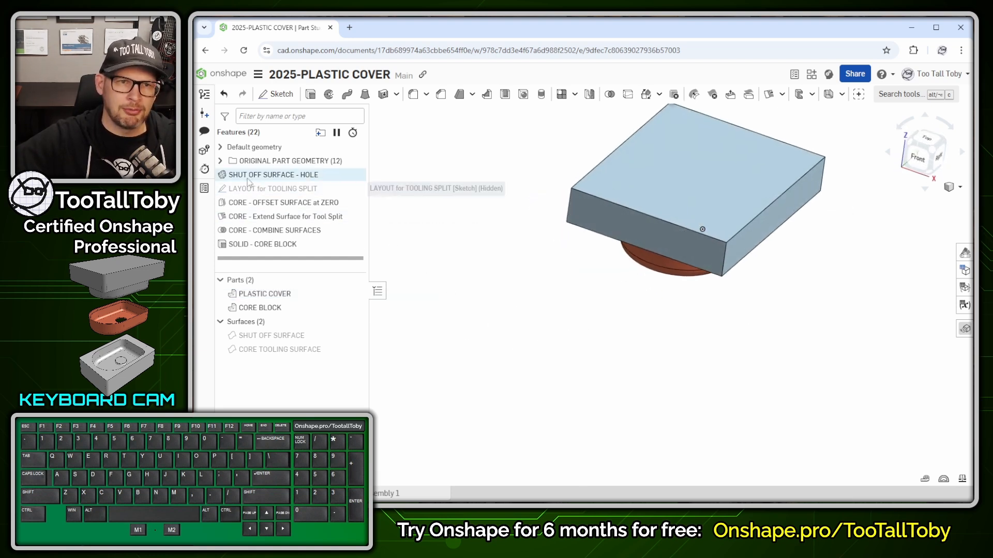
Create a section view on the Front plane and examine how the core block fits inside the plastic cover.
click(221, 149)
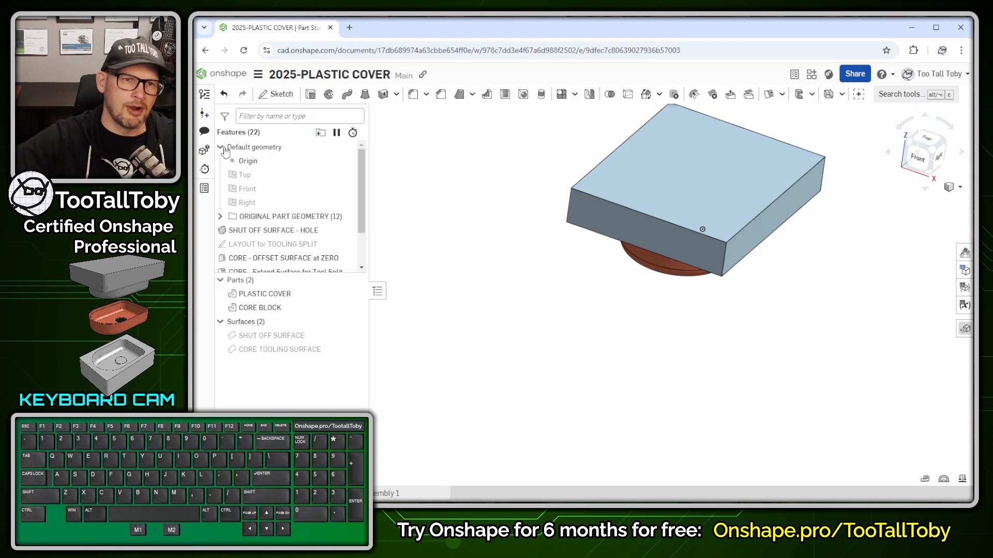
click(222, 148)
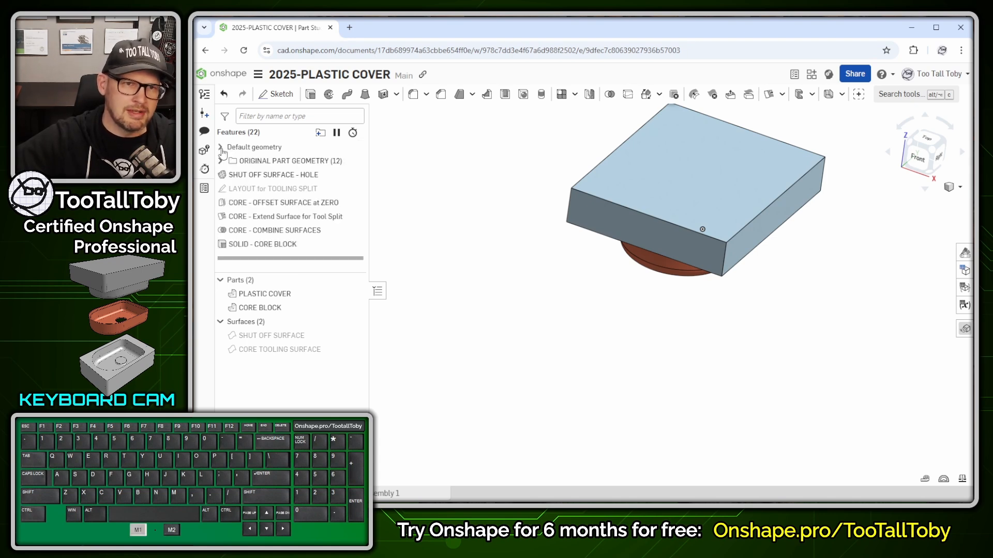
click(221, 149)
right_click(248, 190)
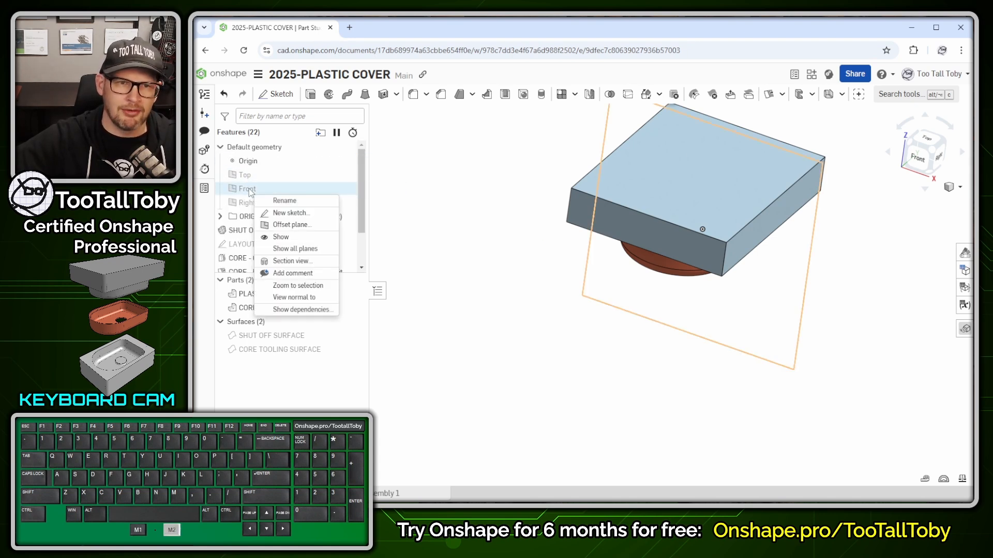
click(301, 265)
ctrl+middle_drag(629, 330, 606, 364)
scroll(719, 200, up, 4)
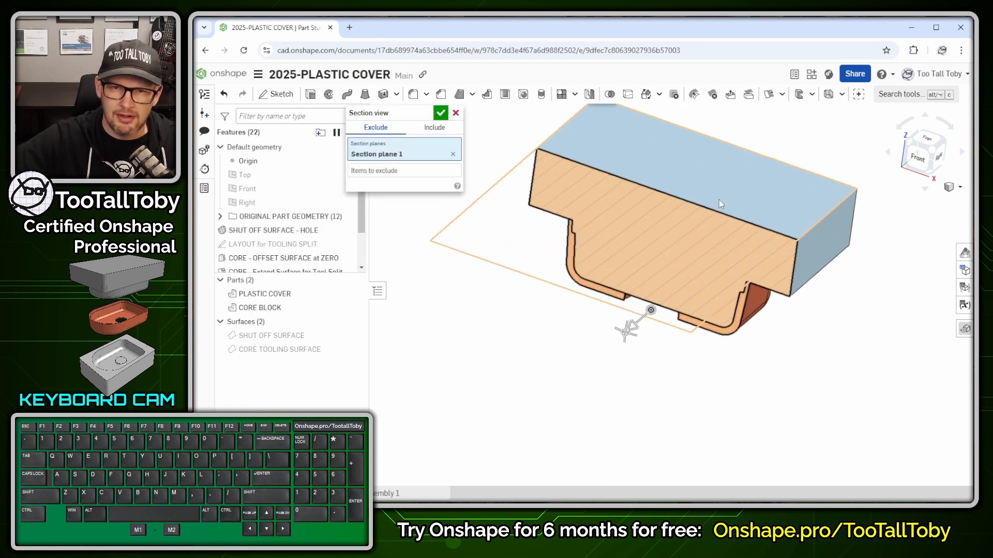
click(440, 114)
middle_drag(569, 362, 575, 323)
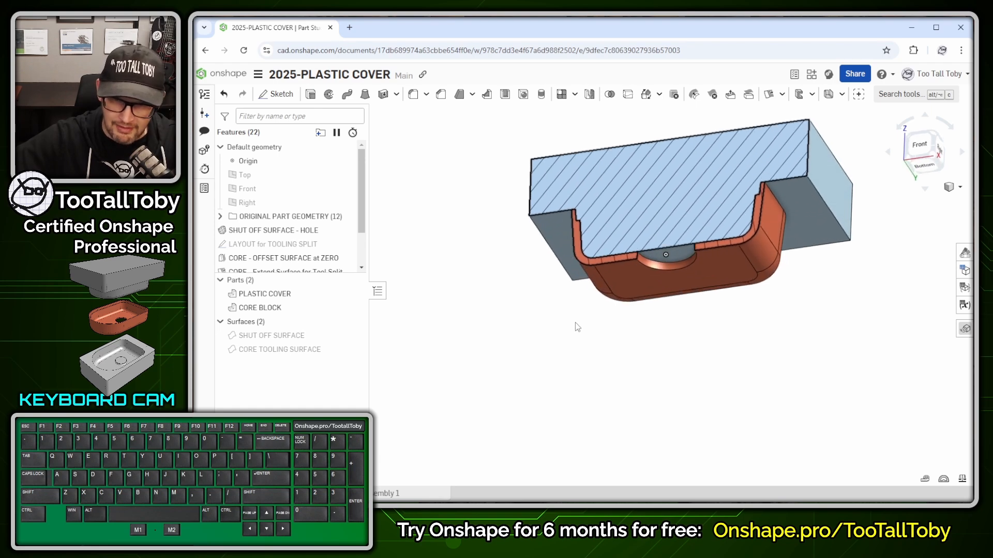
mouse_move(575, 324)
right_down()
mouse_move(566, 356)
mouse_move(529, 324)
mouse_move(578, 390)
mouse_move(550, 377)
mouse_move(563, 361)
right_up()
ctrl+right_drag(754, 386, 713, 403)
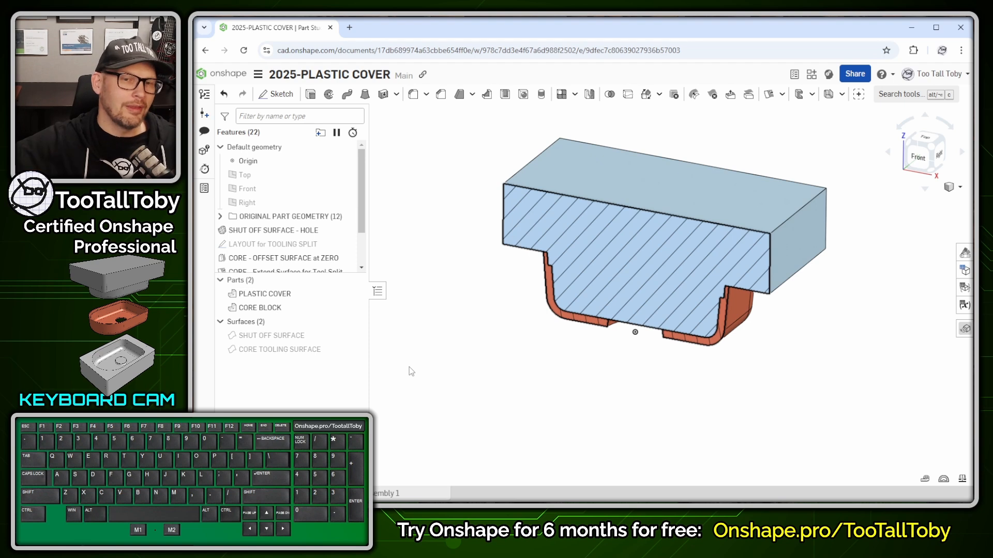
Turn off the section view and collapse the default geometry in the feature list.
right_click(430, 173)
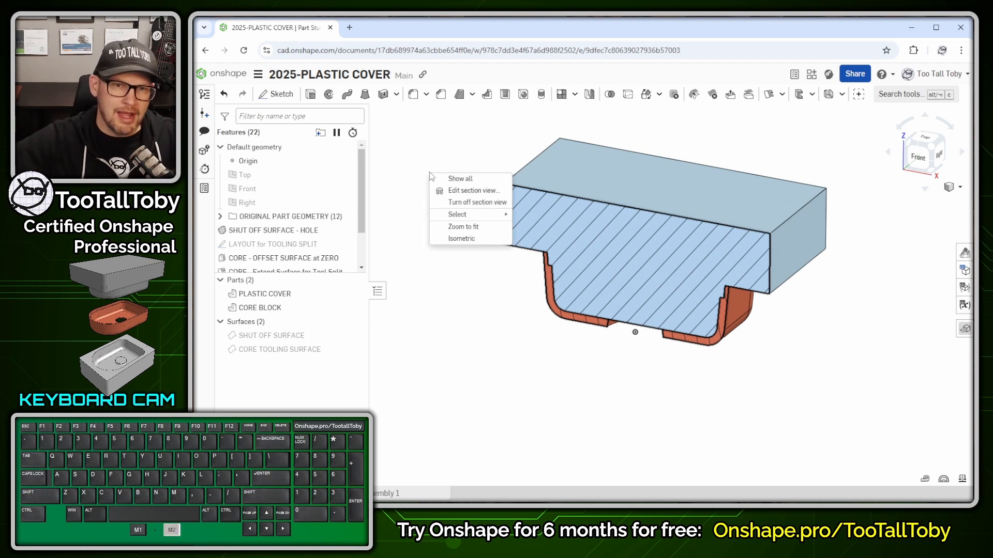
click(487, 204)
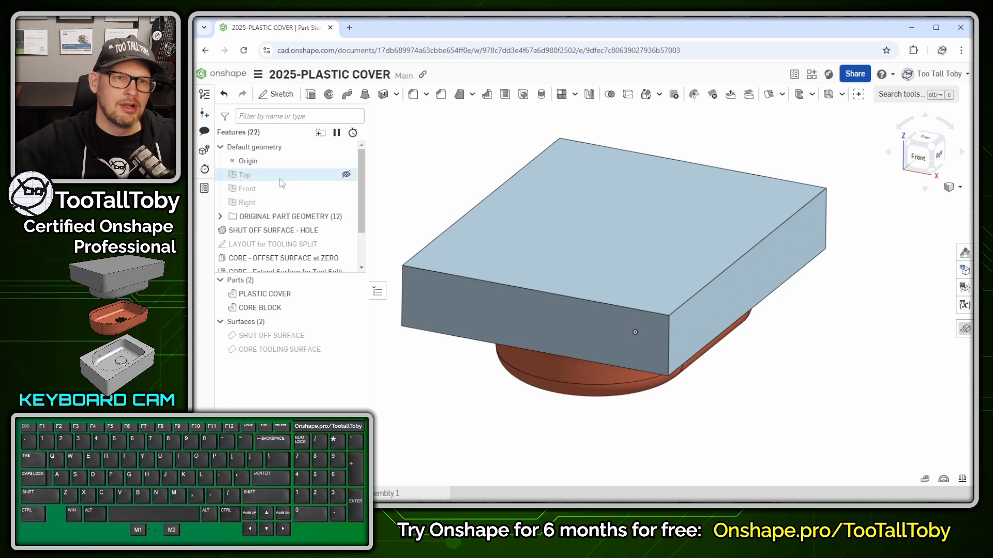
click(220, 148)
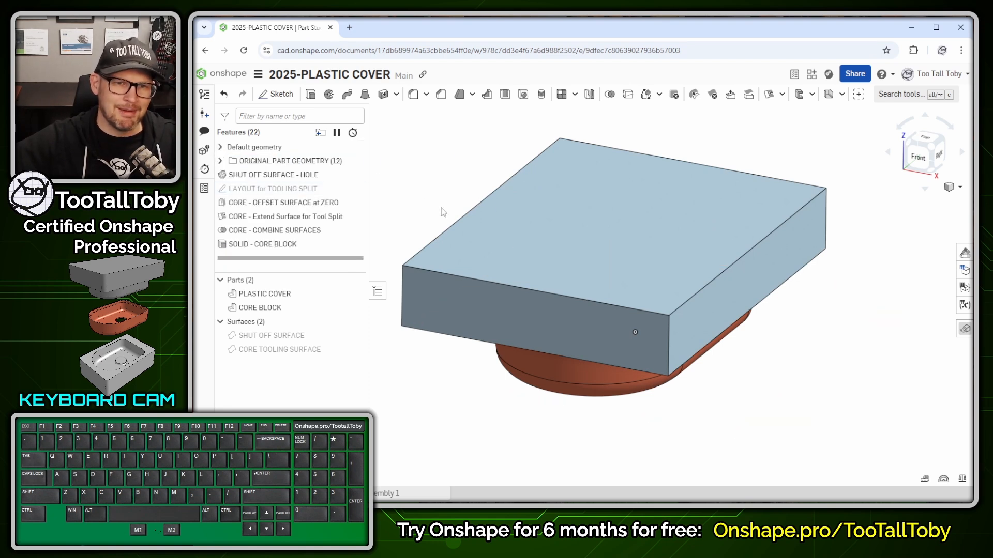
scroll(468, 331, down, 1)
ctrl+middle_drag(471, 411, 515, 383)
ctrl+click(451, 380)
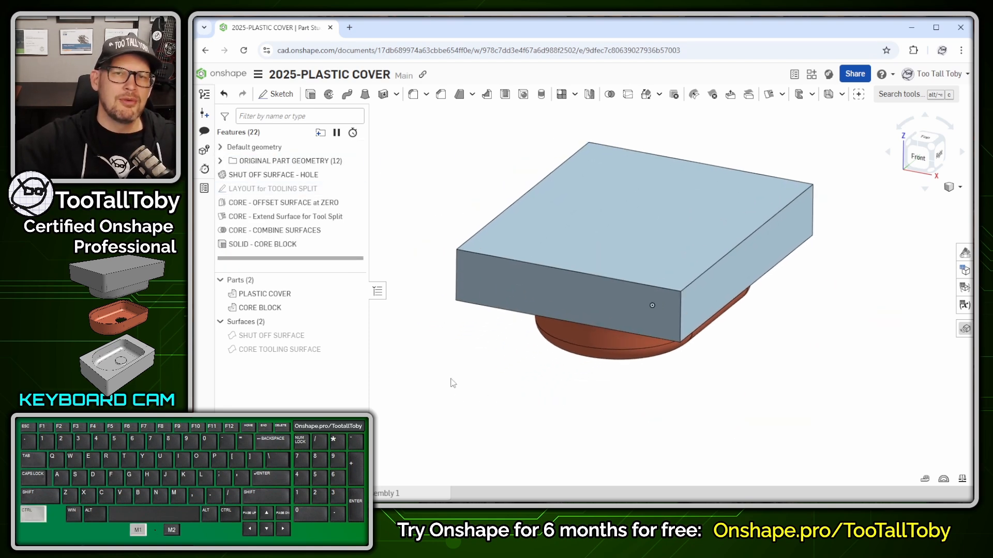
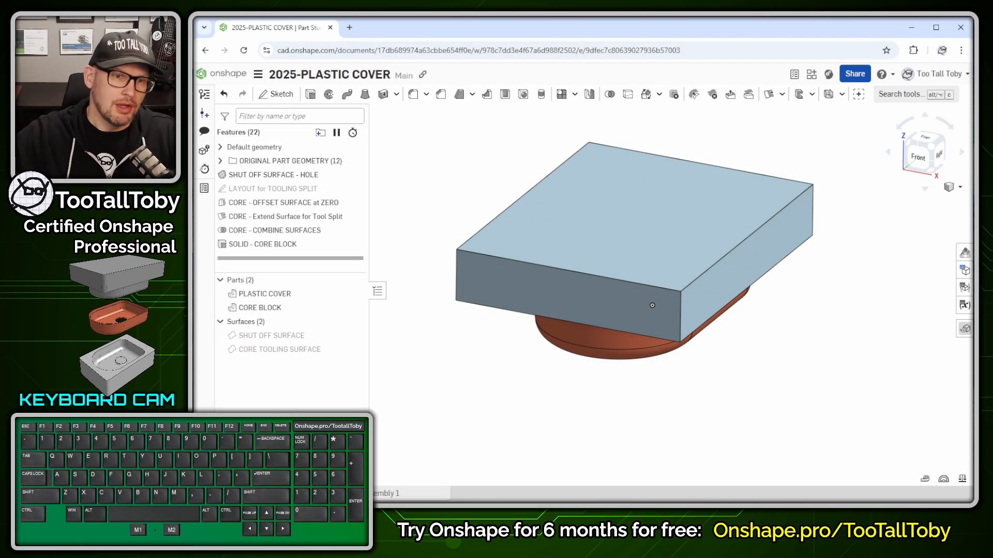
Hide the CORE BLOCK part and show the SHUT OFF SURFACE, viewing the cover from its underside.
click(355, 308)
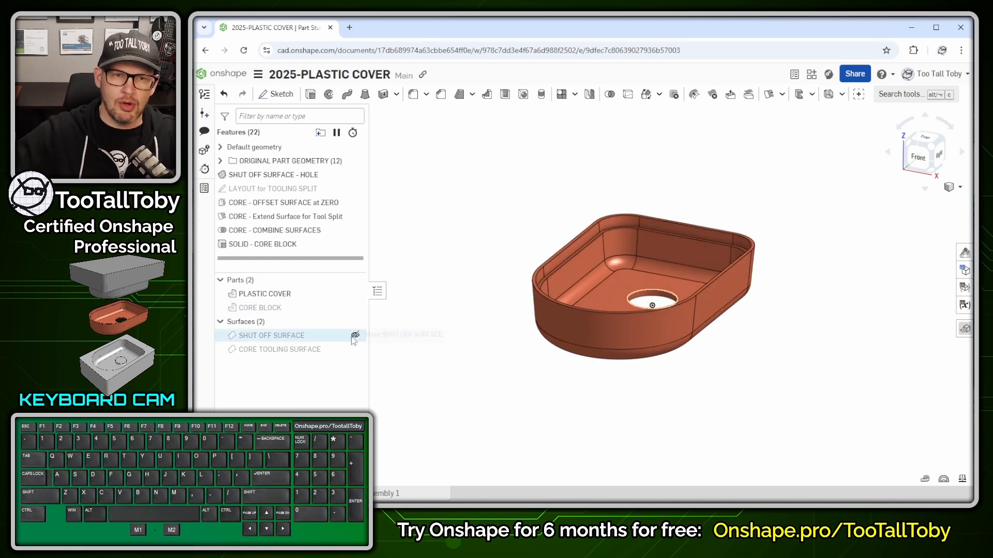
click(355, 335)
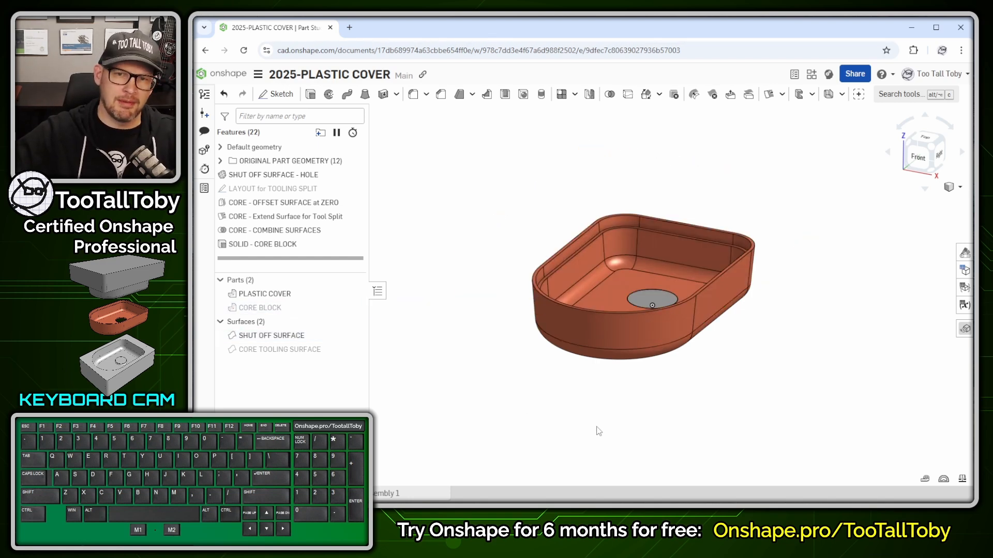
middle_drag(597, 432, 597, 403)
right_drag(599, 407, 590, 387)
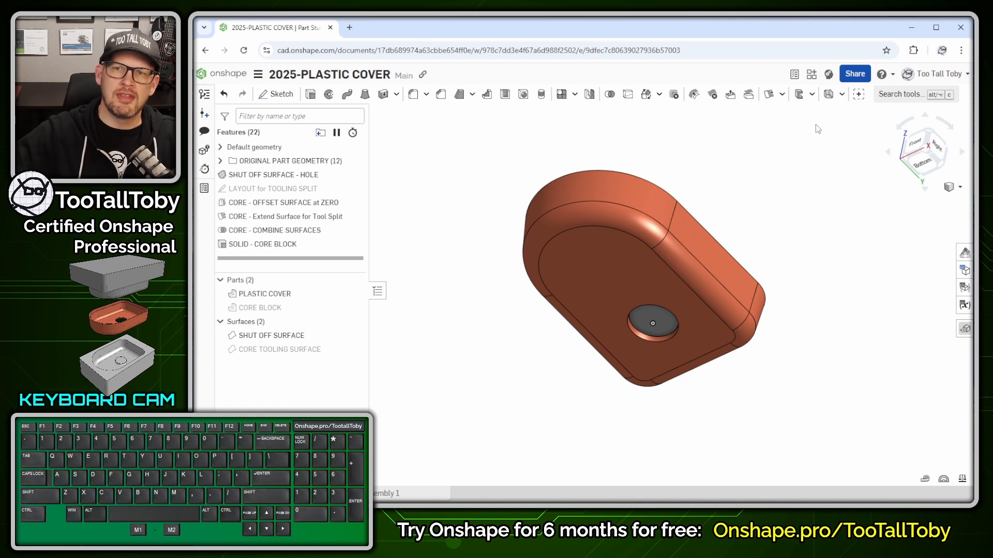
click(890, 95)
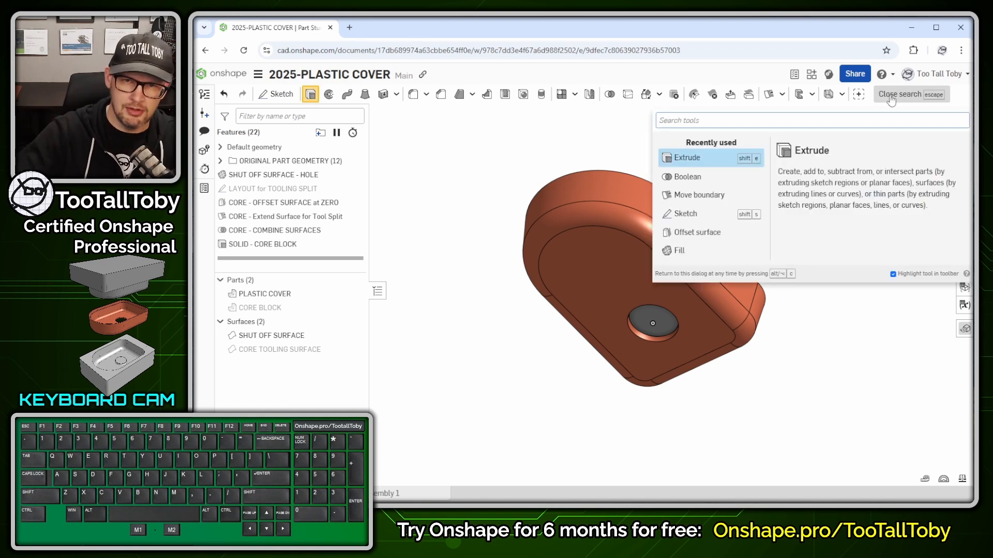
text(offset)
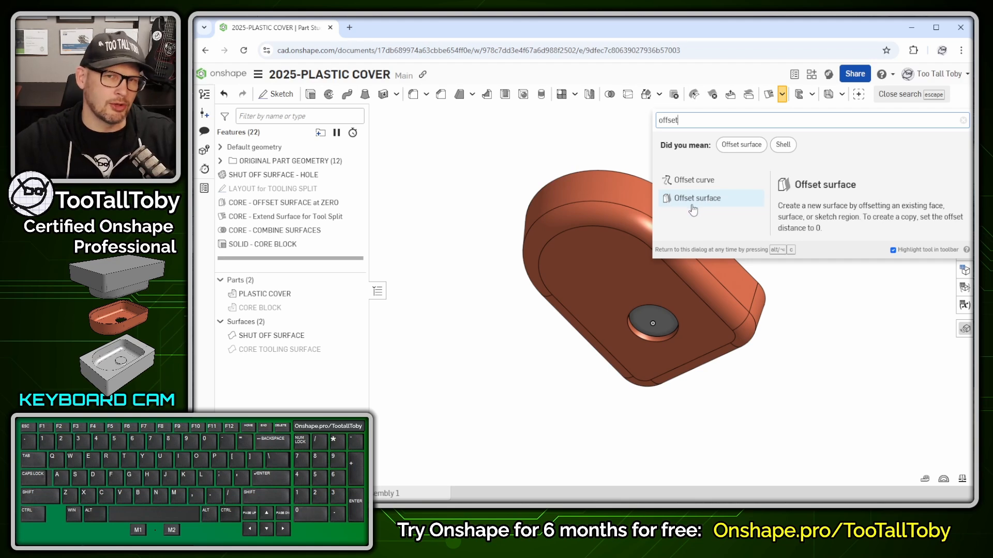
click(473, 164)
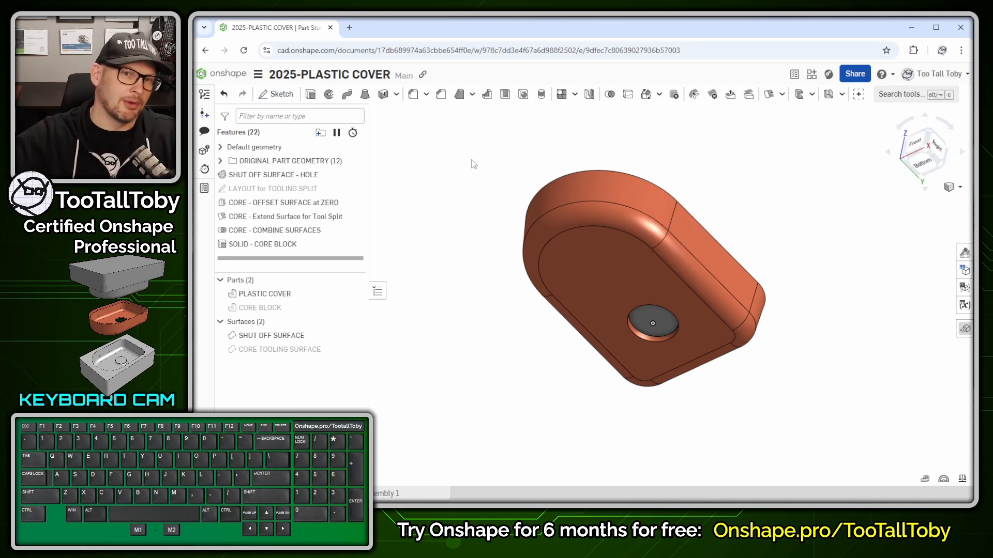
key(s)
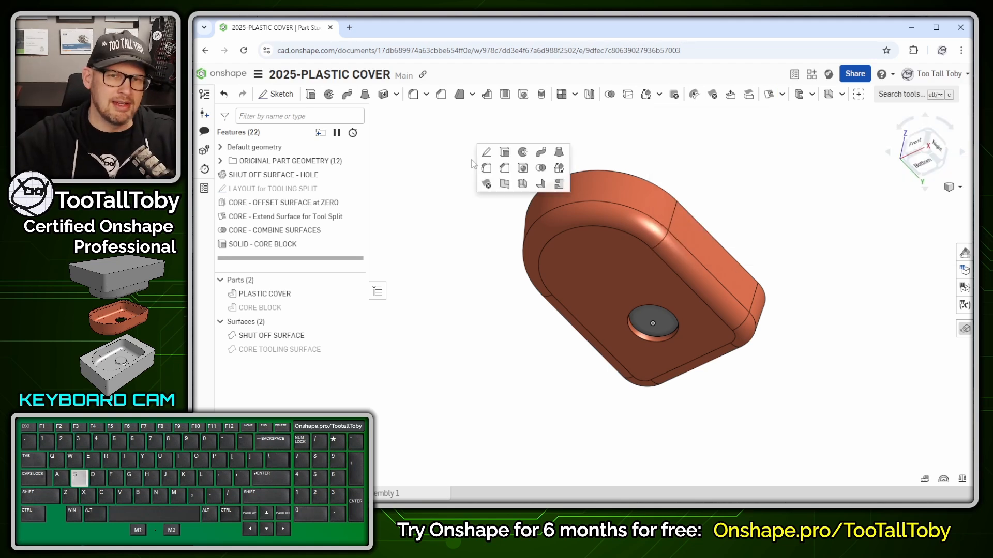
right_click(527, 170)
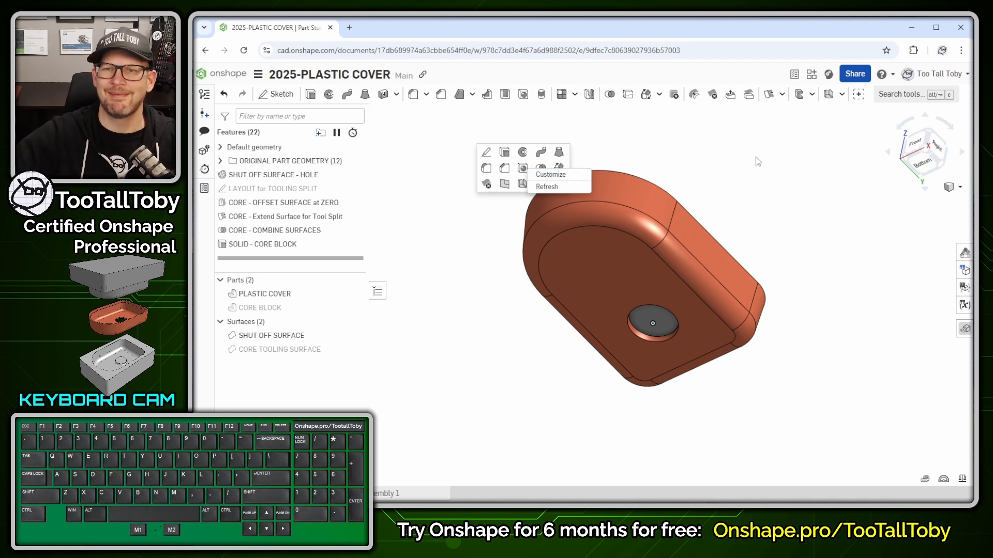
click(776, 176)
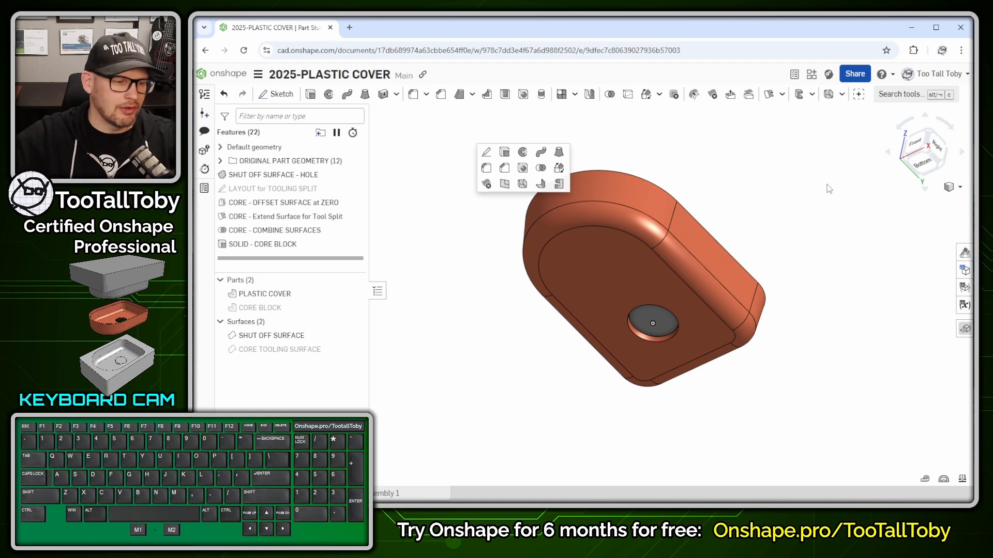
Start an Offset surface at 0 mm, choosing the shut-off surface face and the cylindrical wall of the light hole.
click(884, 96)
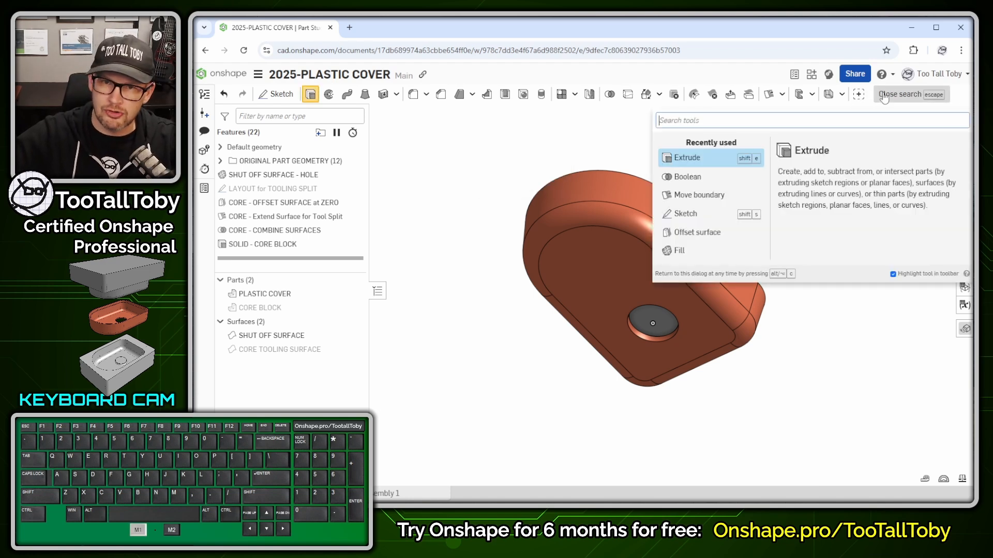
text(offset)
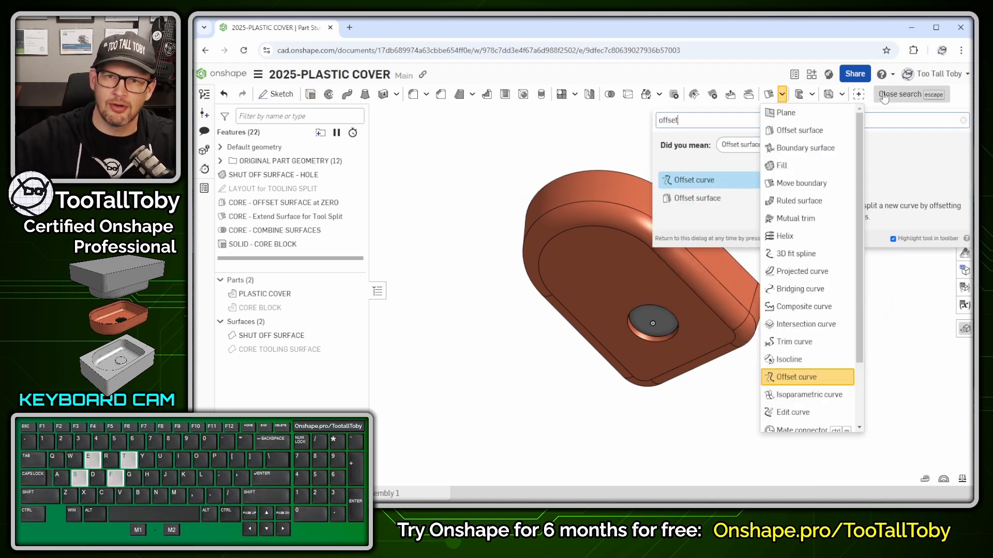
click(695, 200)
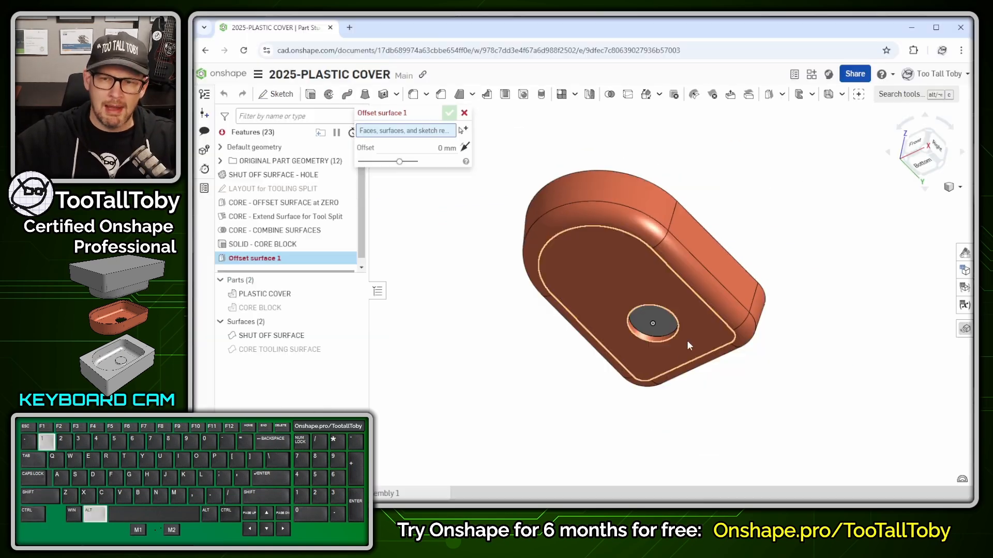
click(643, 332)
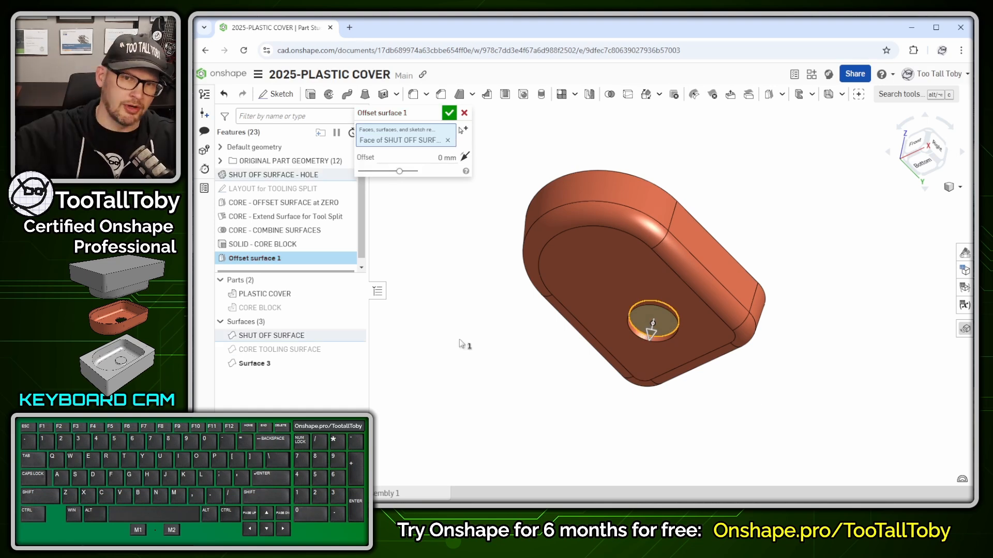
scroll(630, 345, up, 10)
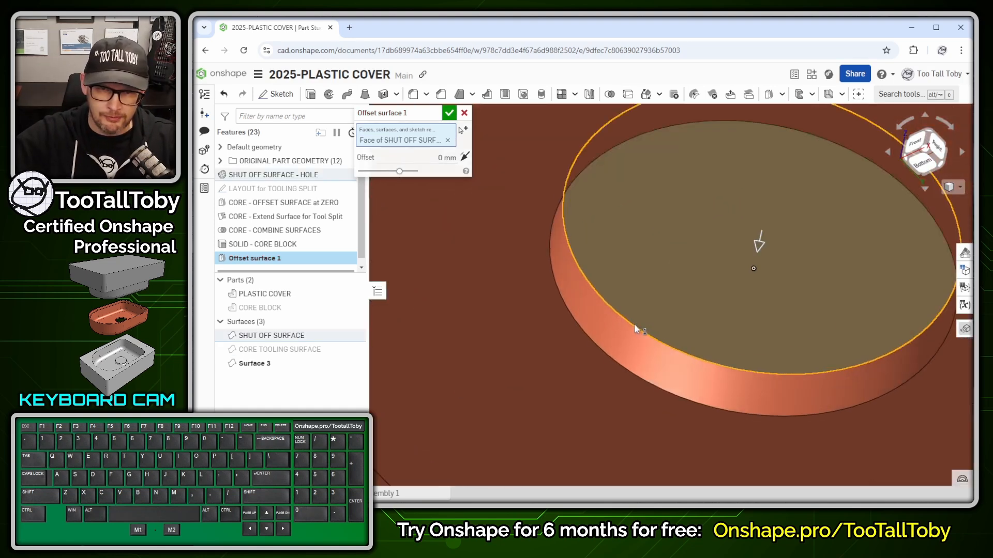
click(620, 348)
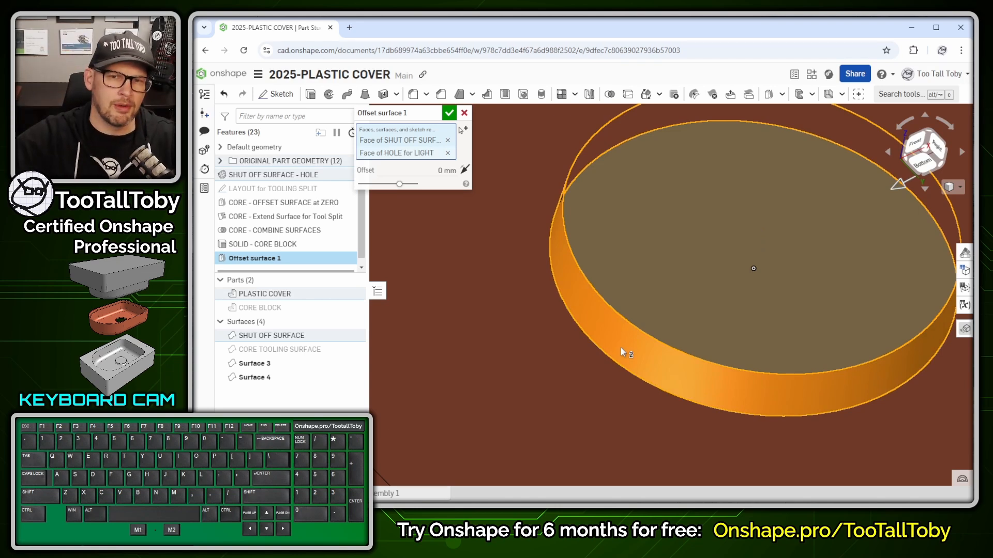
Add the plastic cover's outer bottom face and all its tangent-connected faces to the 0 mm offset surface selection.
scroll(621, 348, down, 8)
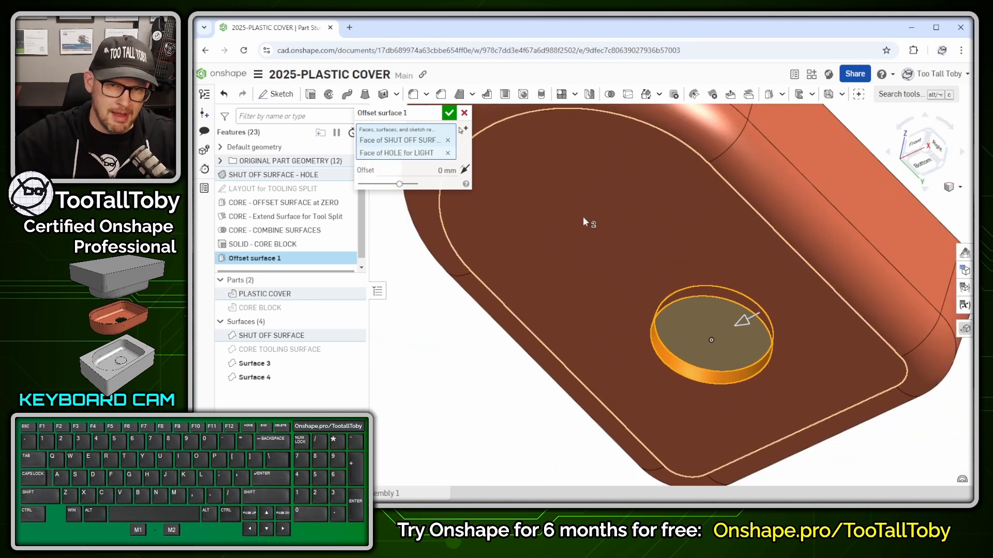
right_click(583, 221)
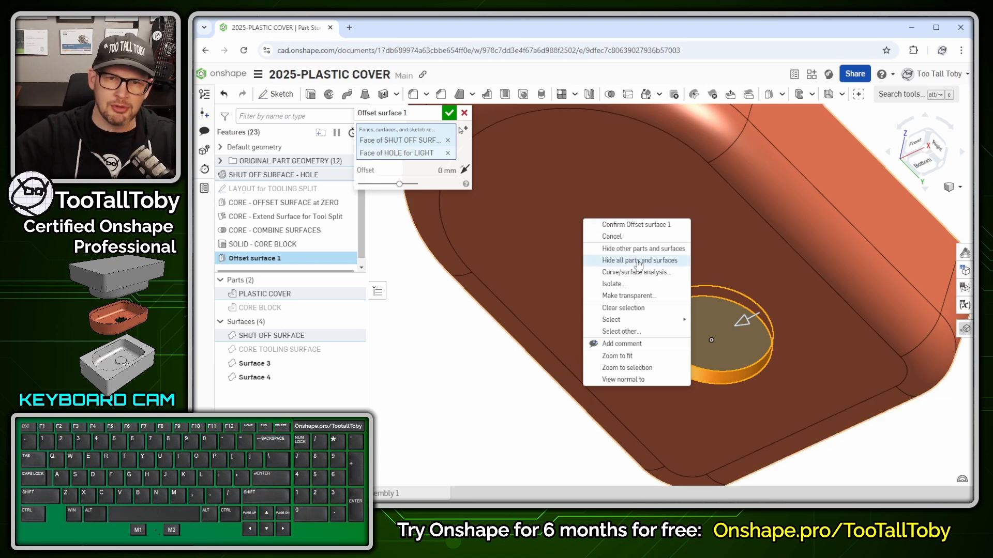
mouse_move(652, 324)
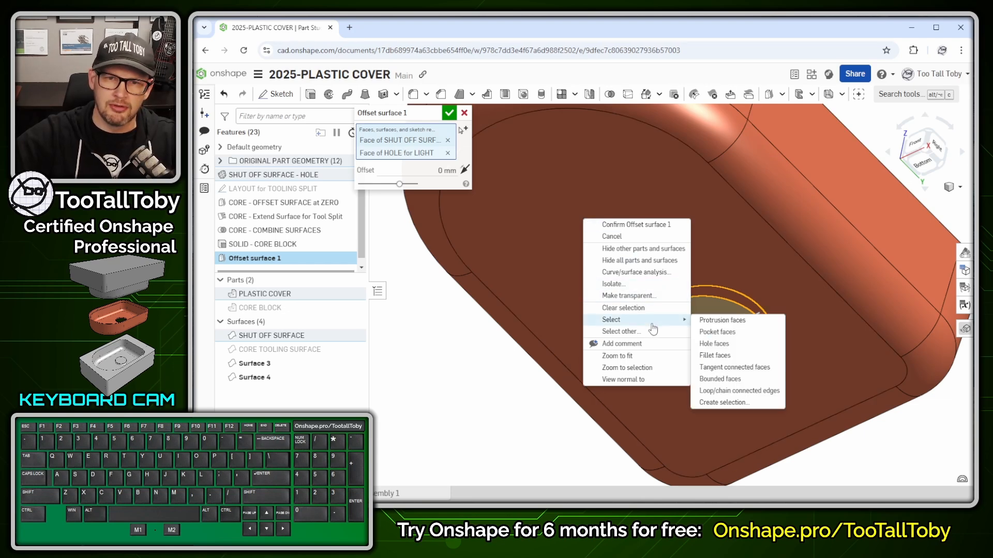
click(763, 369)
scroll(753, 355, down, 5)
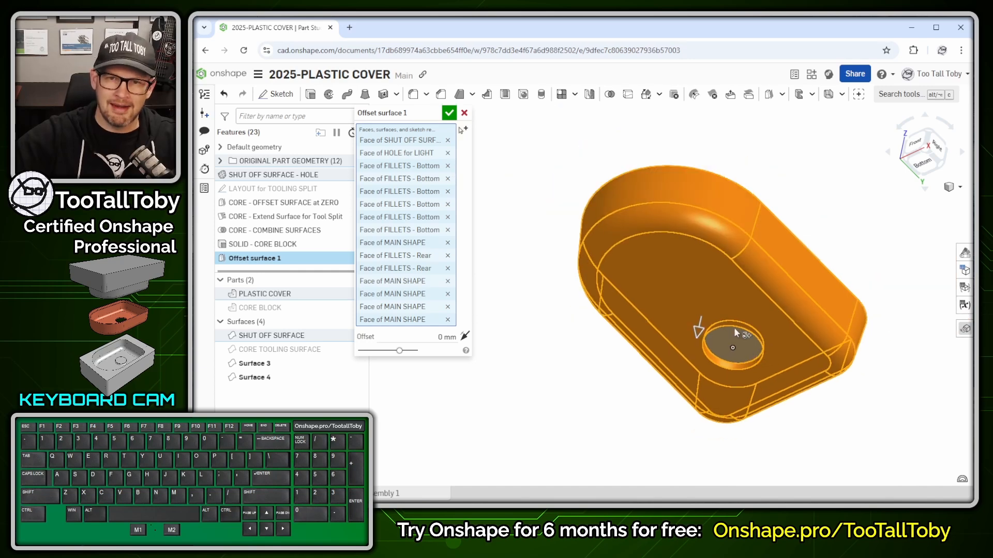
right_drag(669, 276, 754, 270)
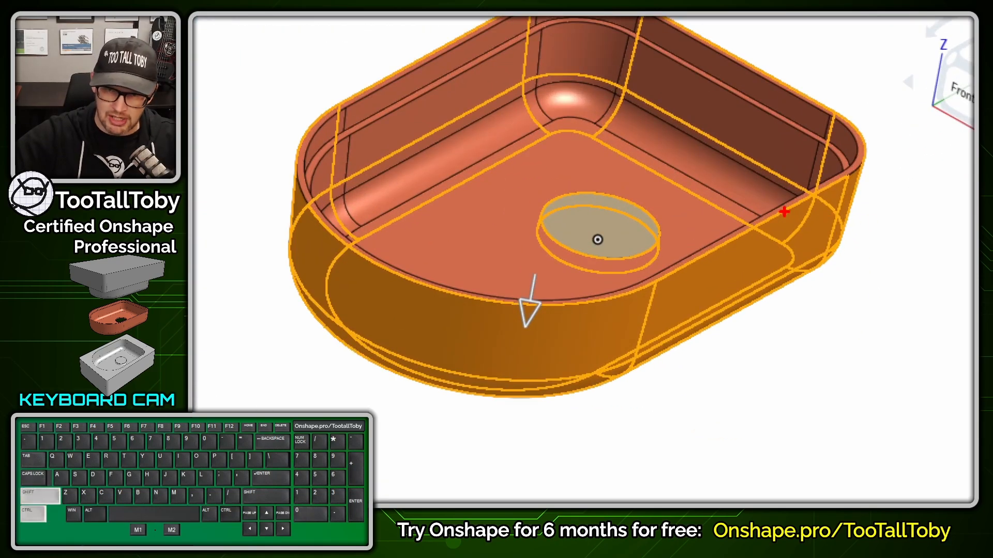
ctrl+shift+drag(874, 180, 876, 179)
ctrl+shift+drag(630, 294, 726, 310)
ctrl+shift+drag(307, 130, 243, 102)
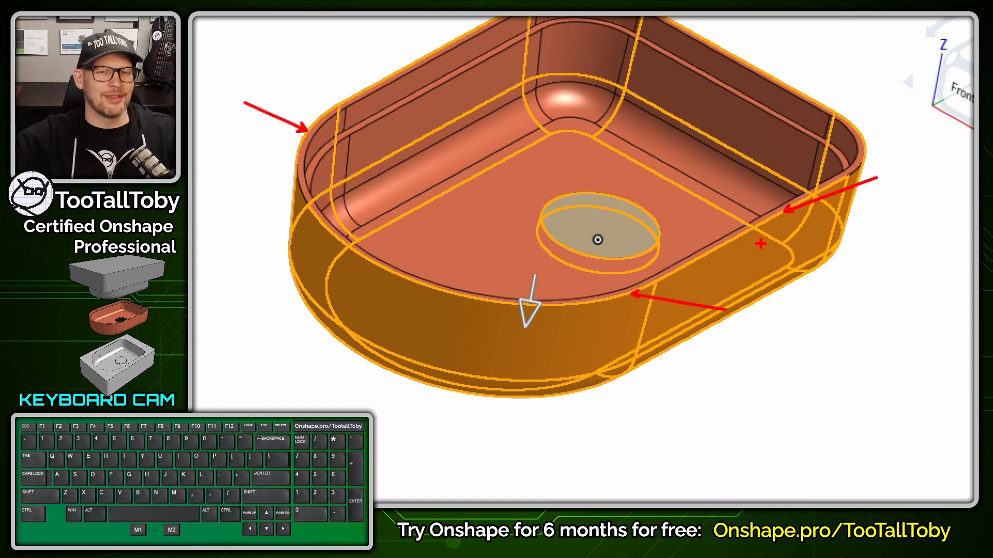
key(alt+1)
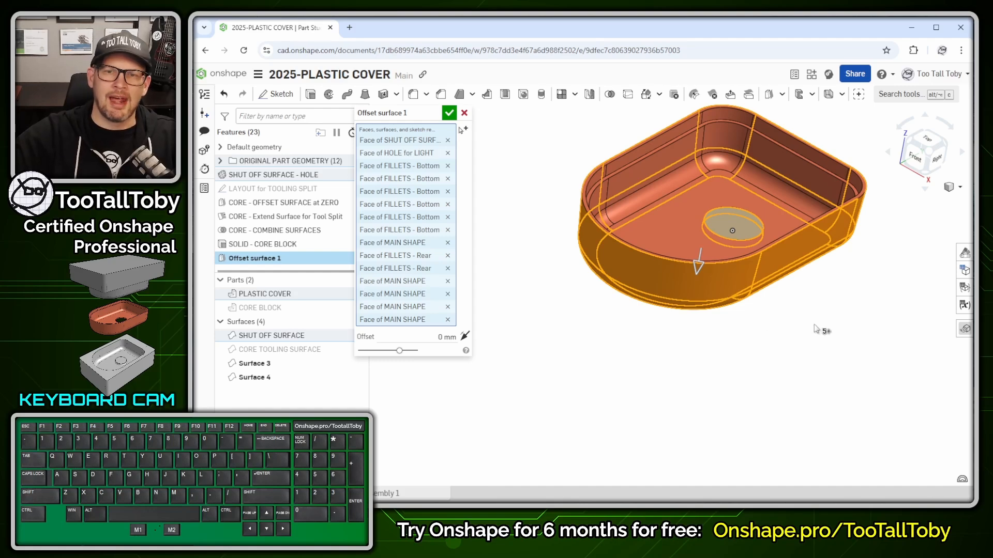
Accept the 0 mm offset surface and hide the PLASTIC COVER part and the SHUT OFF SURFACE.
right_drag(855, 289, 761, 278)
click(449, 113)
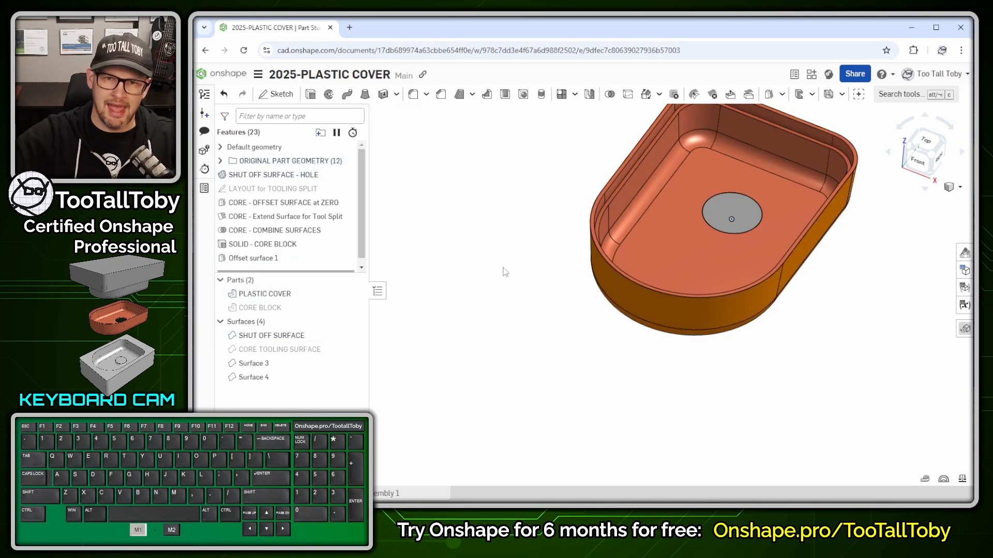
mouse_move(557, 372)
right_down()
mouse_move(557, 323)
mouse_move(554, 365)
right_up()
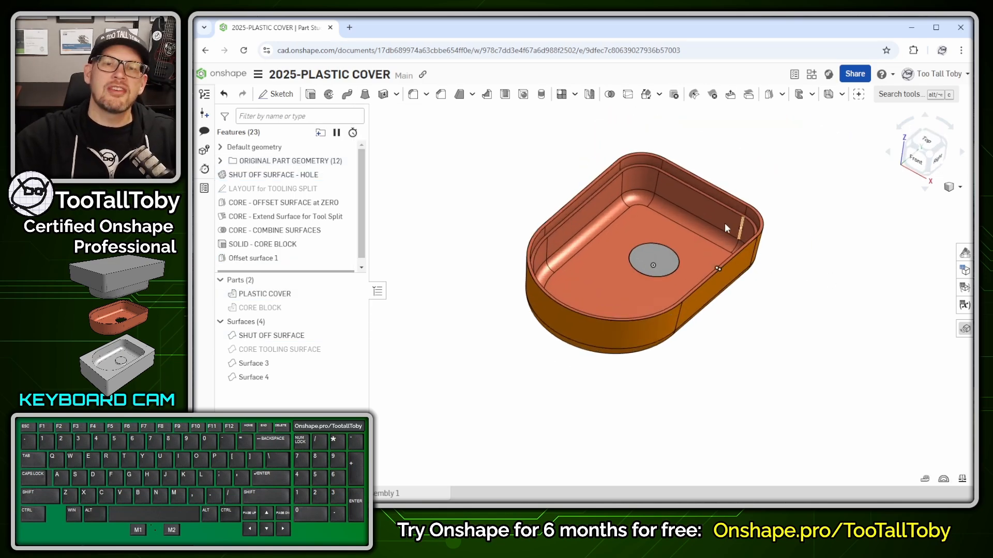
scroll(697, 234, up, 2)
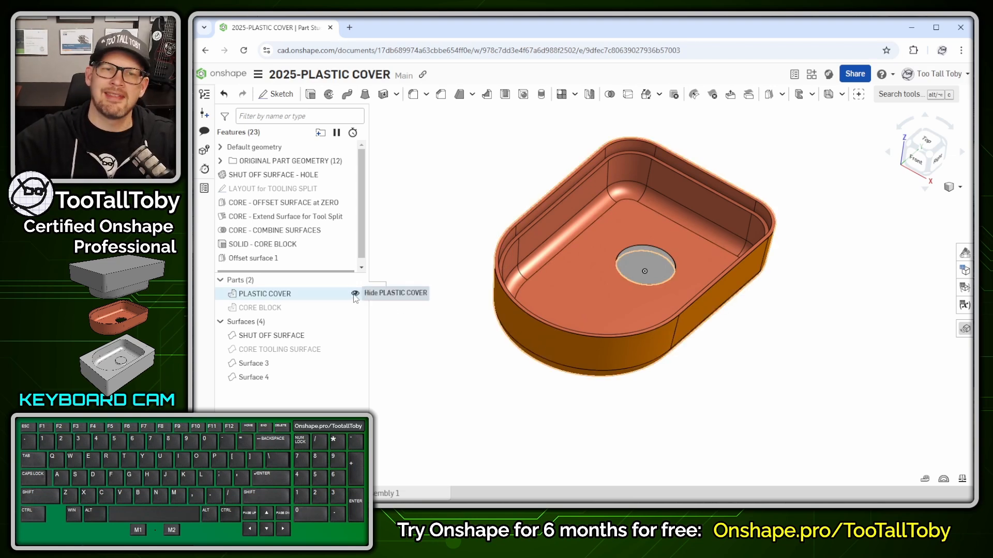
click(354, 294)
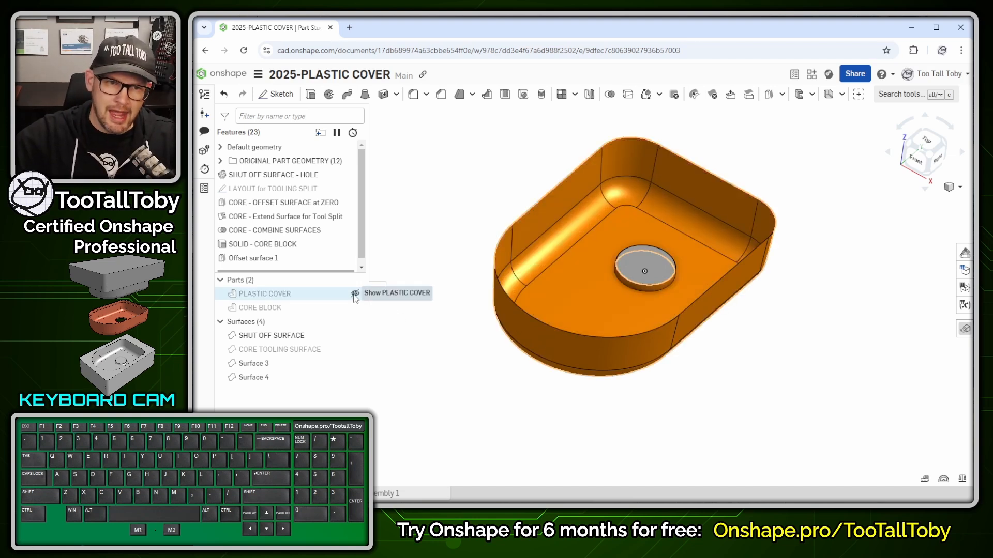
click(355, 335)
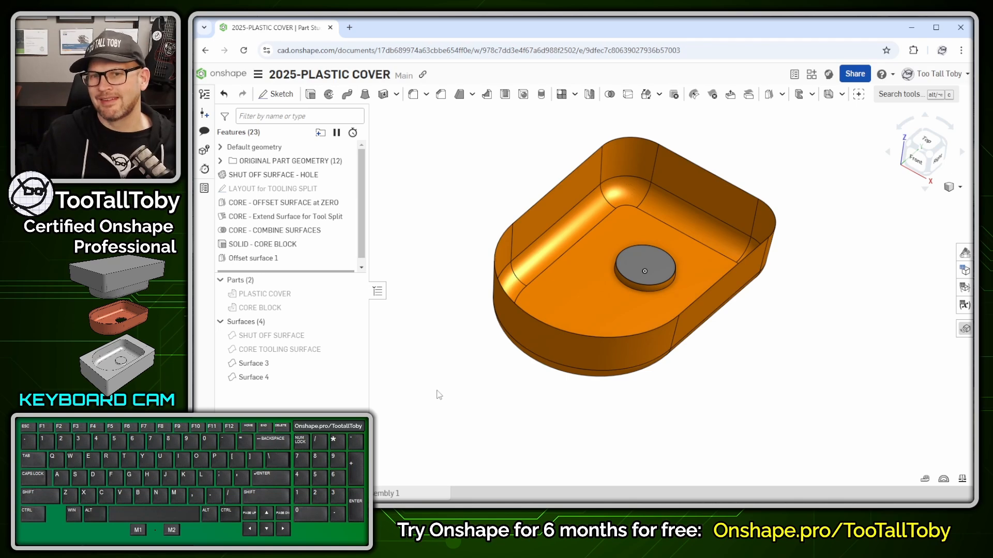
click(900, 95)
text(move)
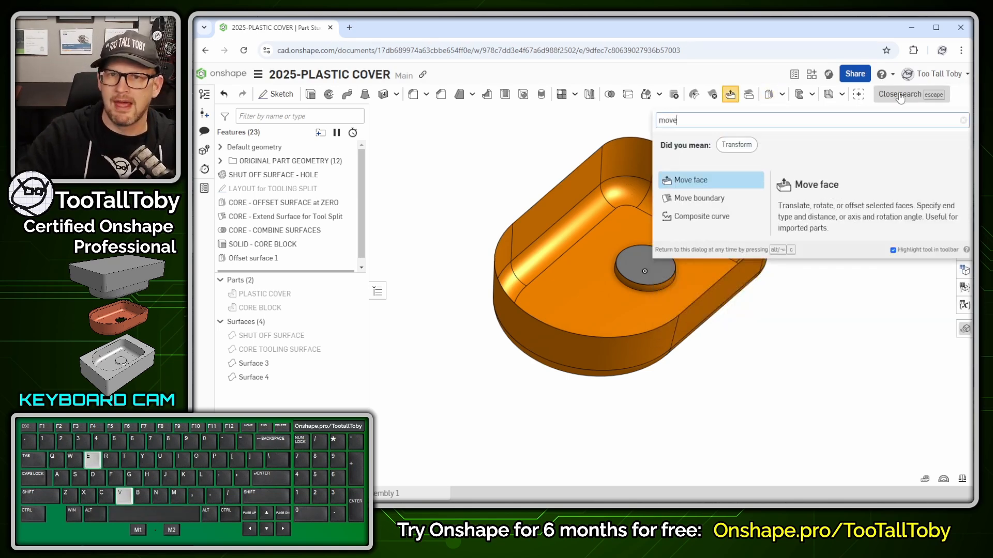
click(704, 199)
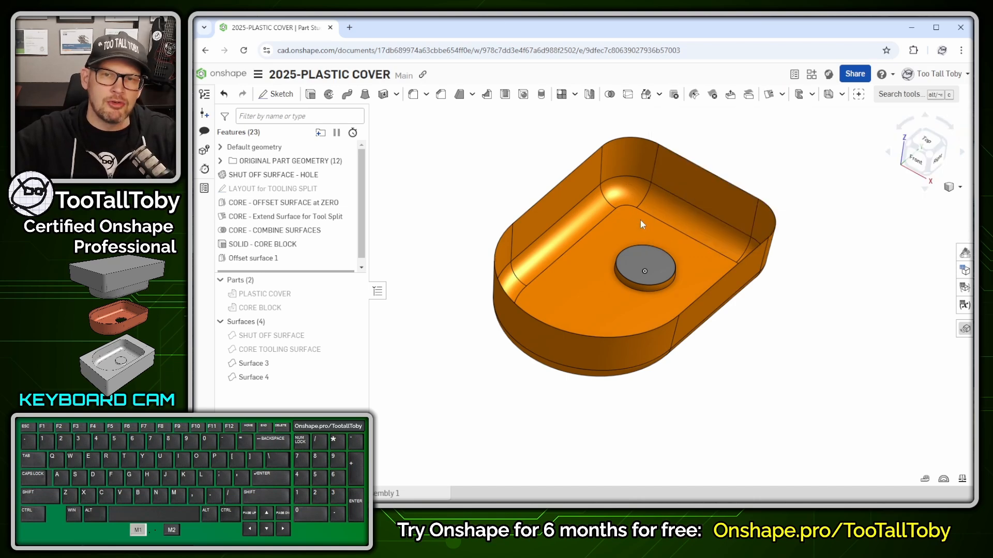
click(553, 192)
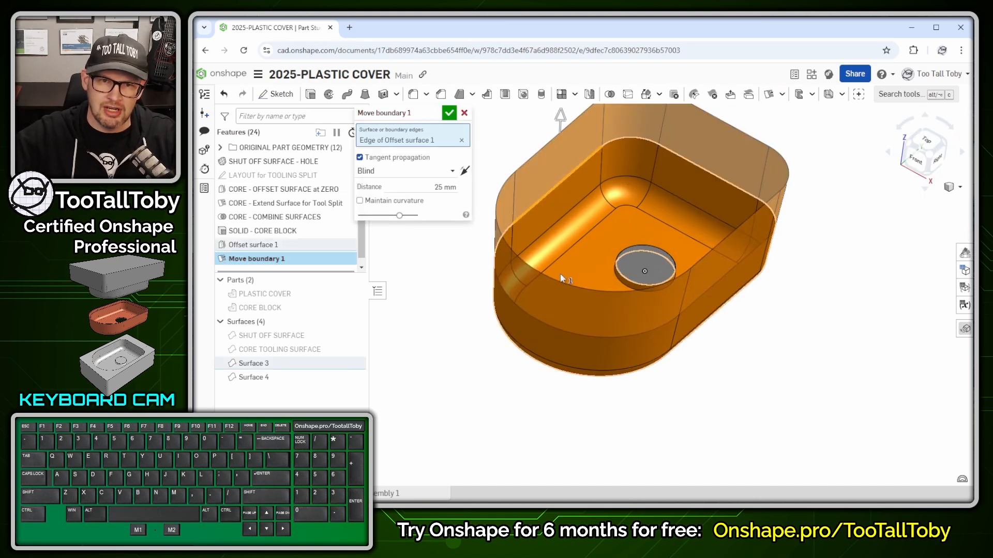
right_drag(551, 191, 601, 191)
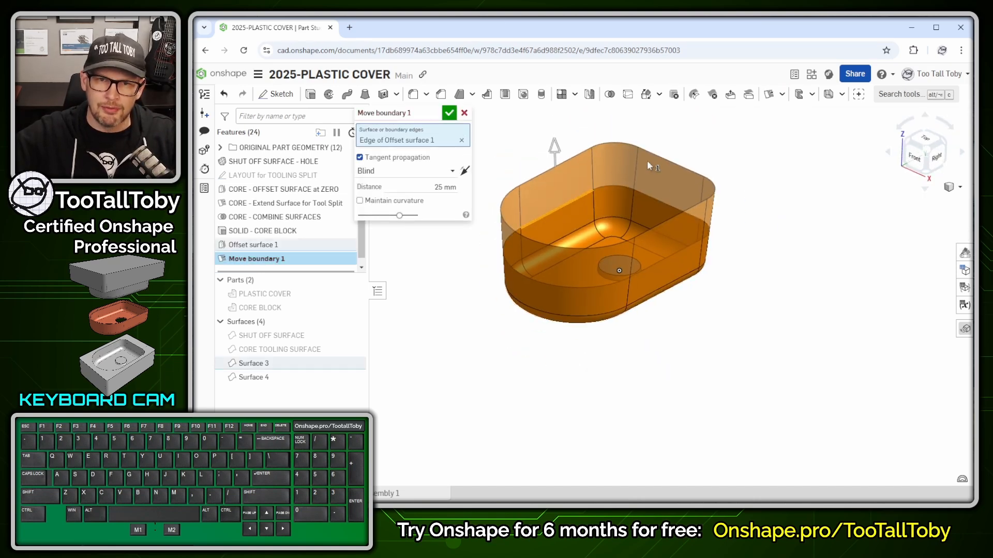
ctrl+click(597, 192)
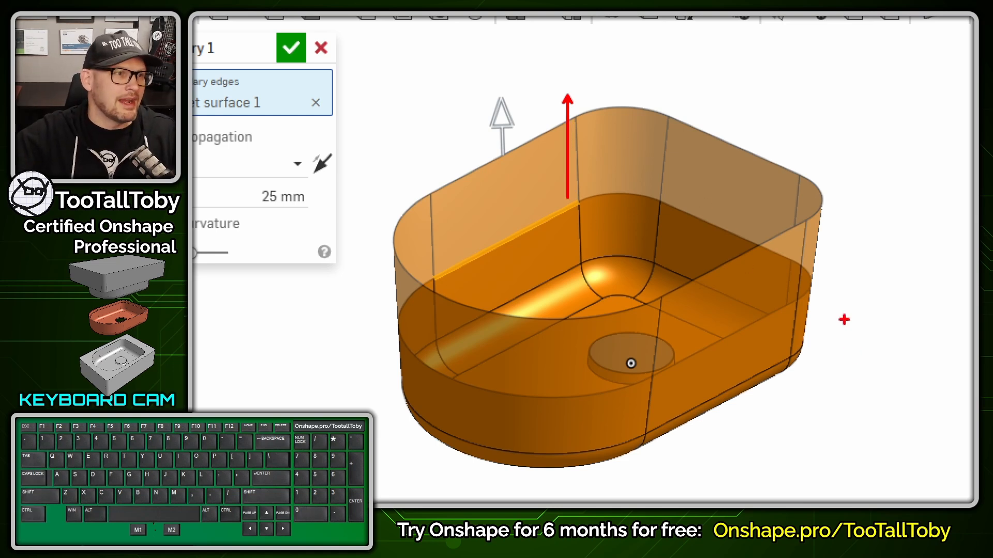
click(849, 354)
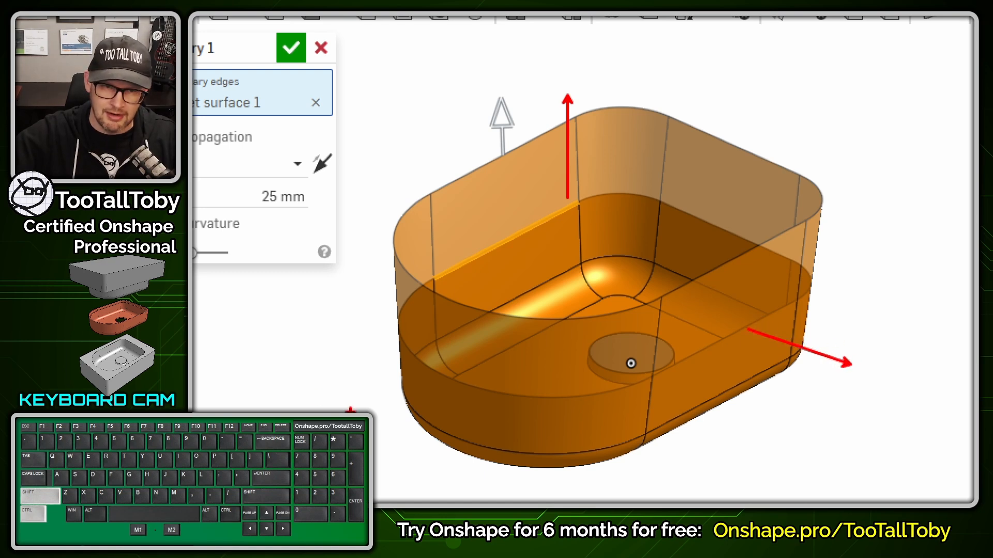
click(351, 411)
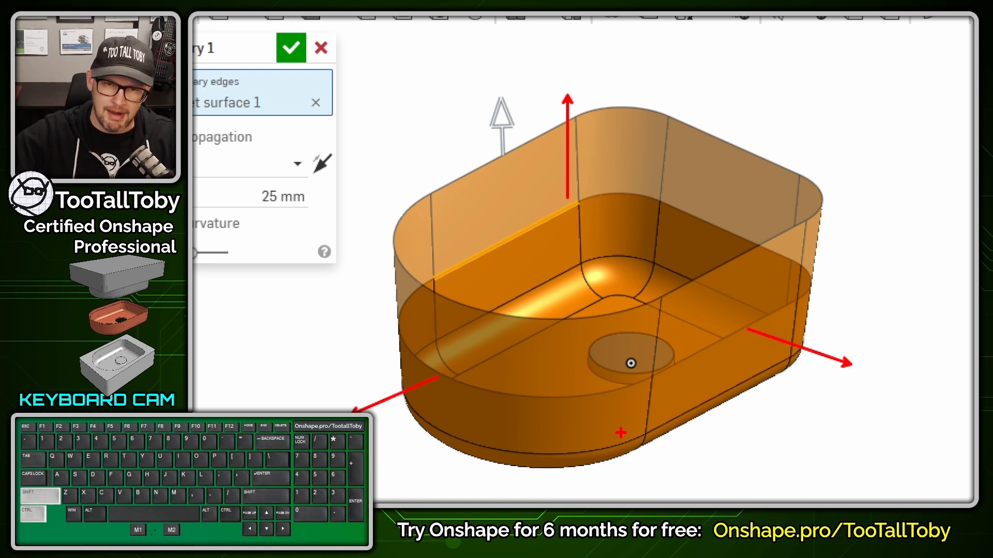
ctrl+shift+click(710, 472)
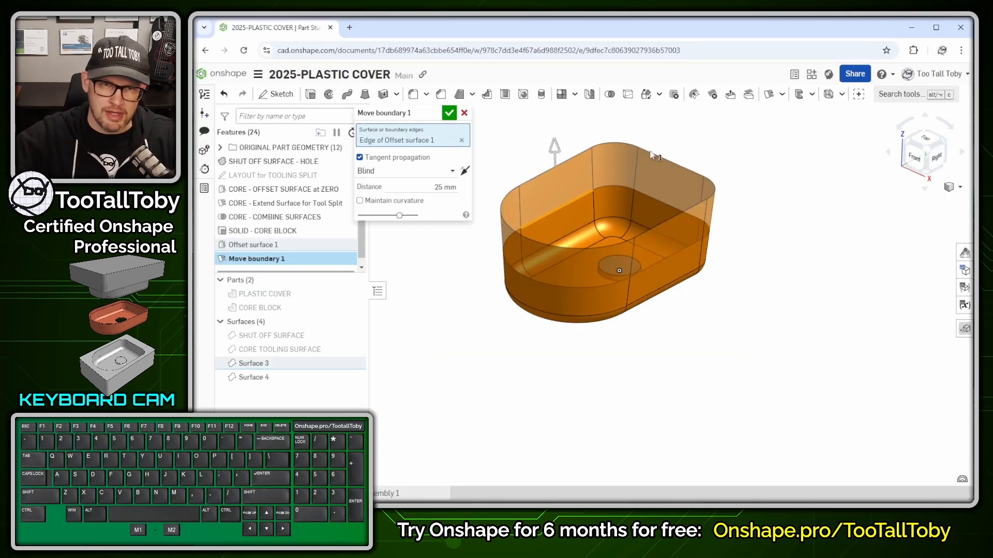
click(465, 114)
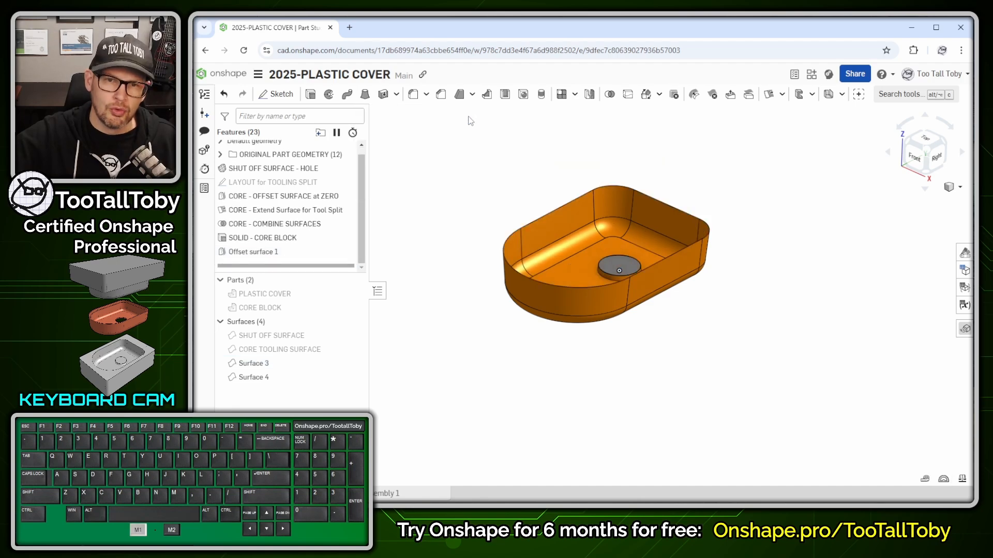
Find the Ruled surface tool and start a new ruled surface feature.
click(899, 94)
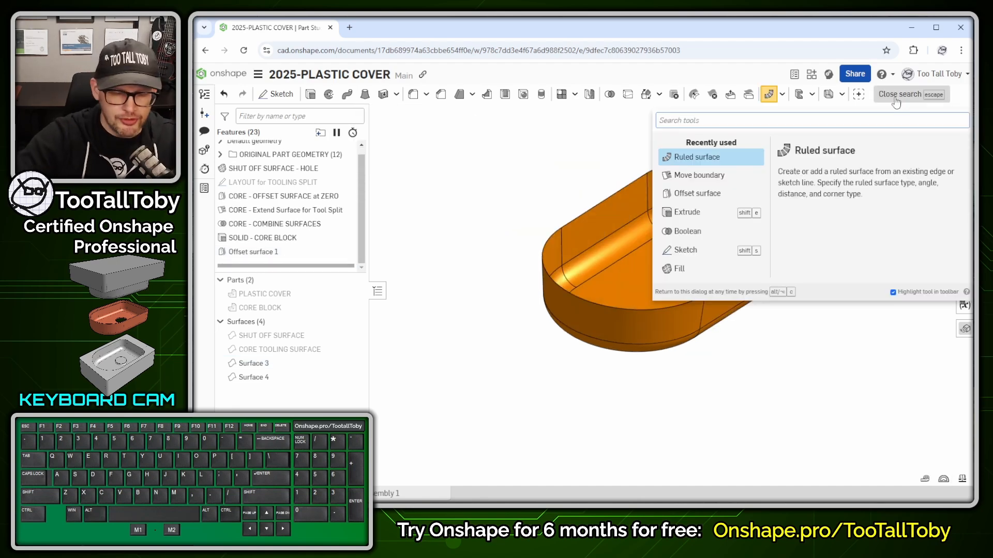
text(ruled)
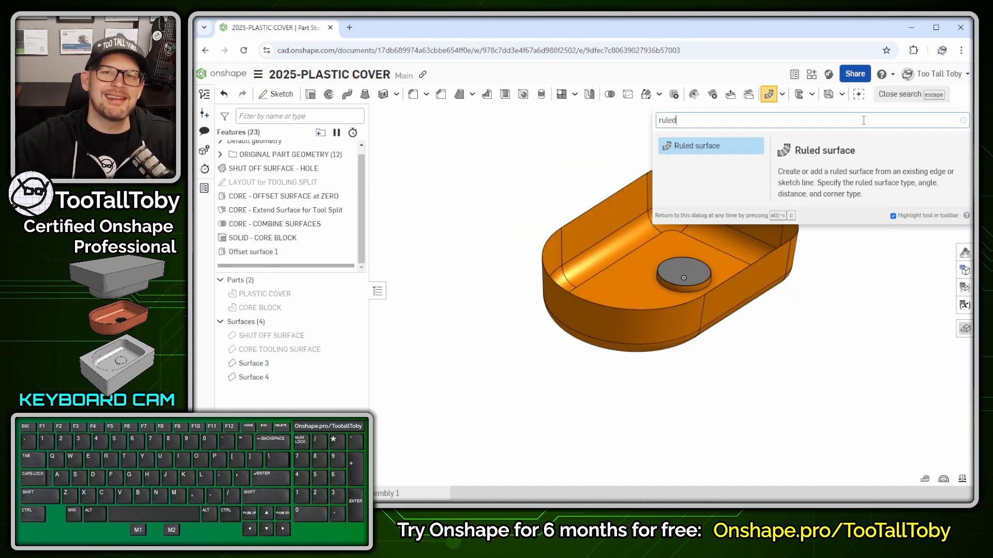
click(685, 150)
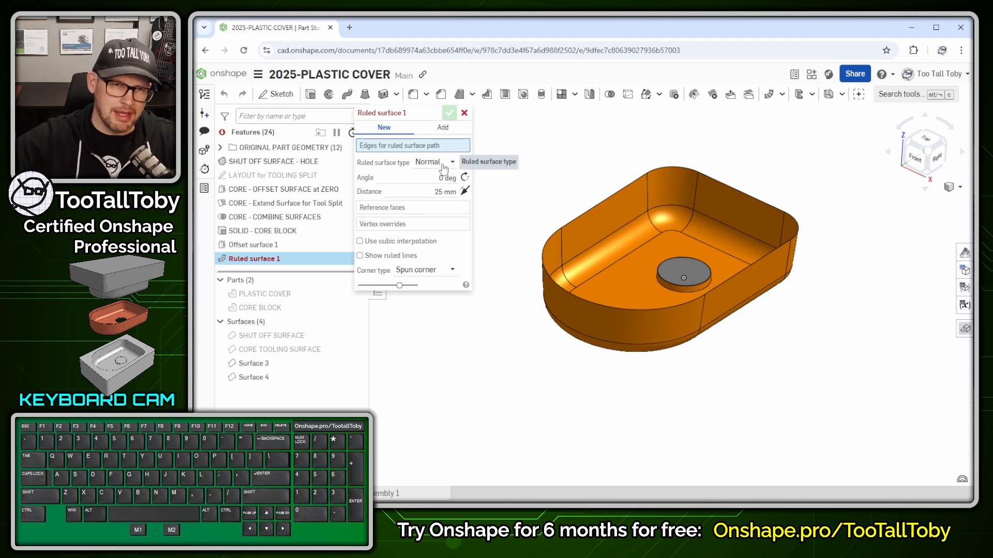
ctrl+right_drag(761, 333, 611, 288)
key(alt+1)
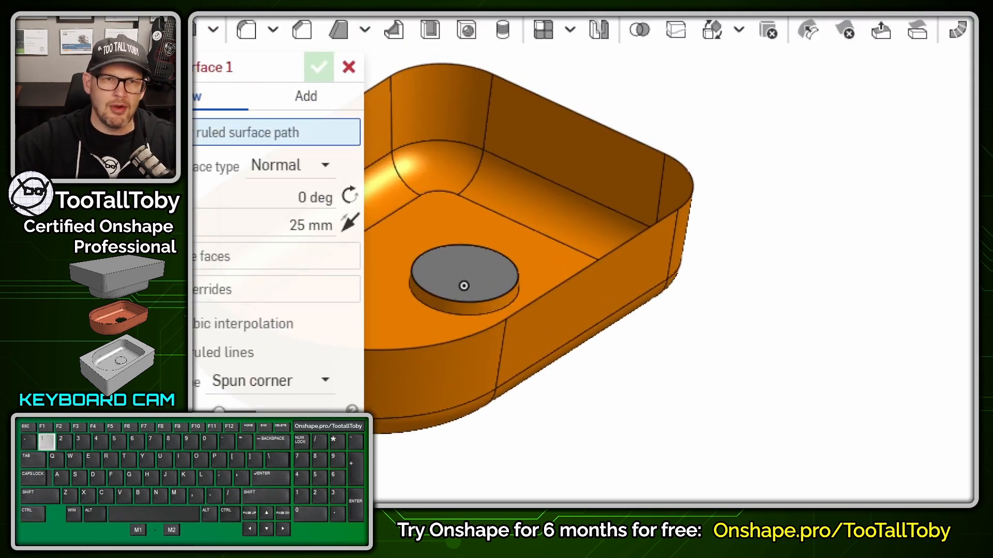
click(551, 340)
shift+drag(505, 314, 693, 197)
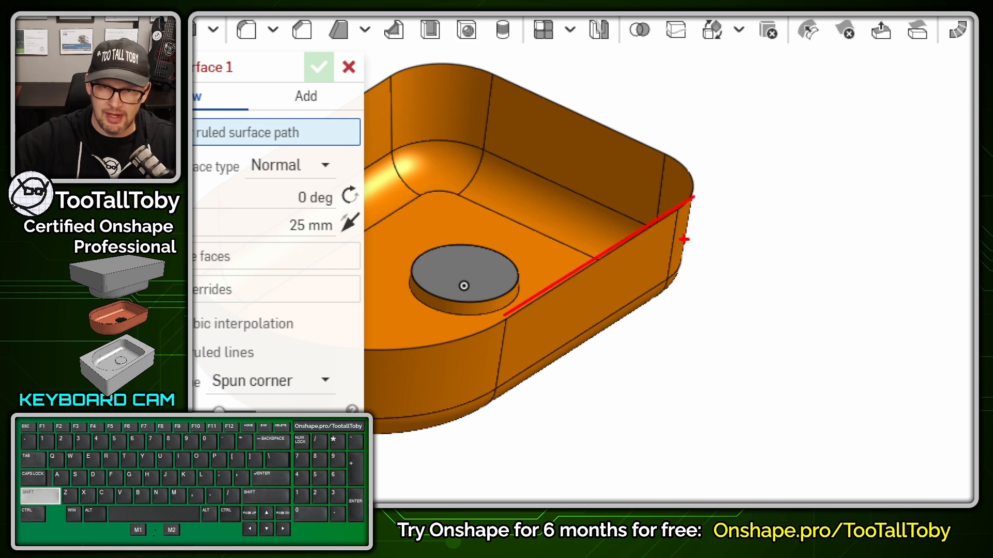
shift+drag(589, 276, 646, 345)
key(alt+1)
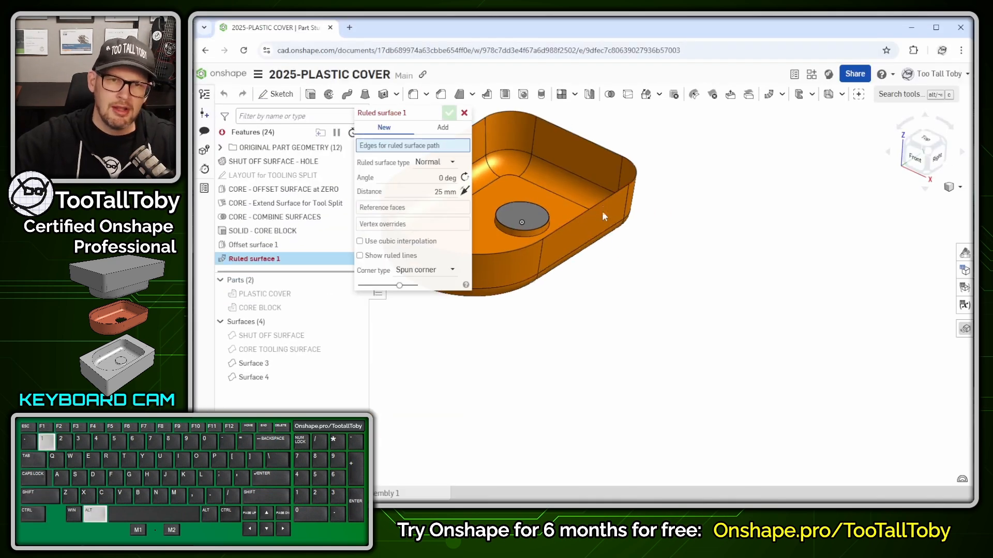
Choose the straight upper edge on the offset surface's long side as the Normal ruled surface path, viewing the preview from the front.
click(584, 214)
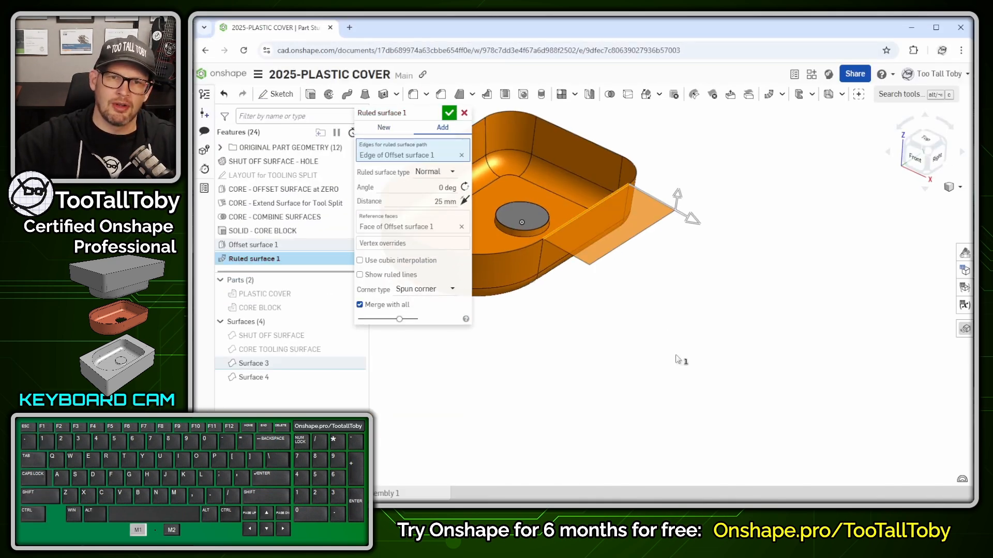
click(643, 356)
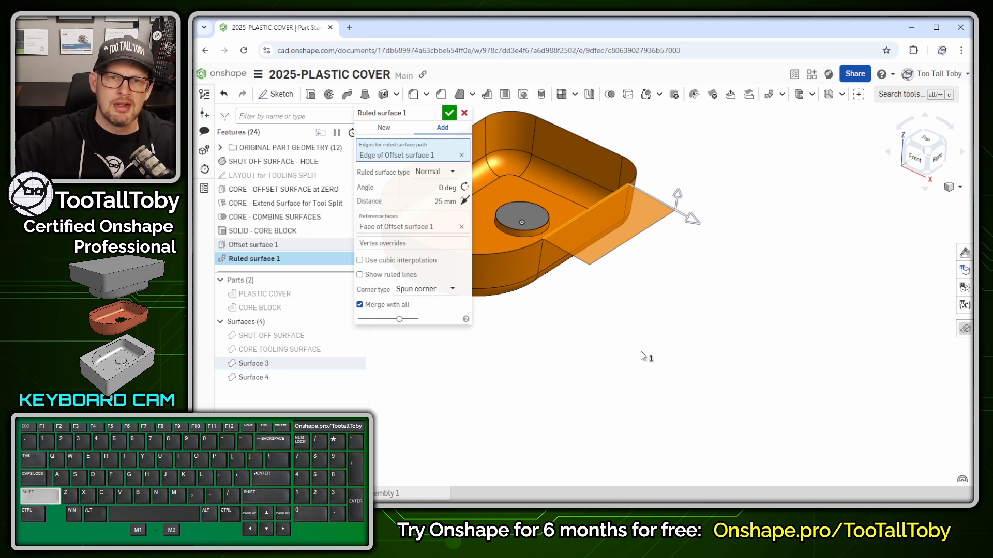
key(shift+1)
ctrl+right_drag(747, 390, 458, 355)
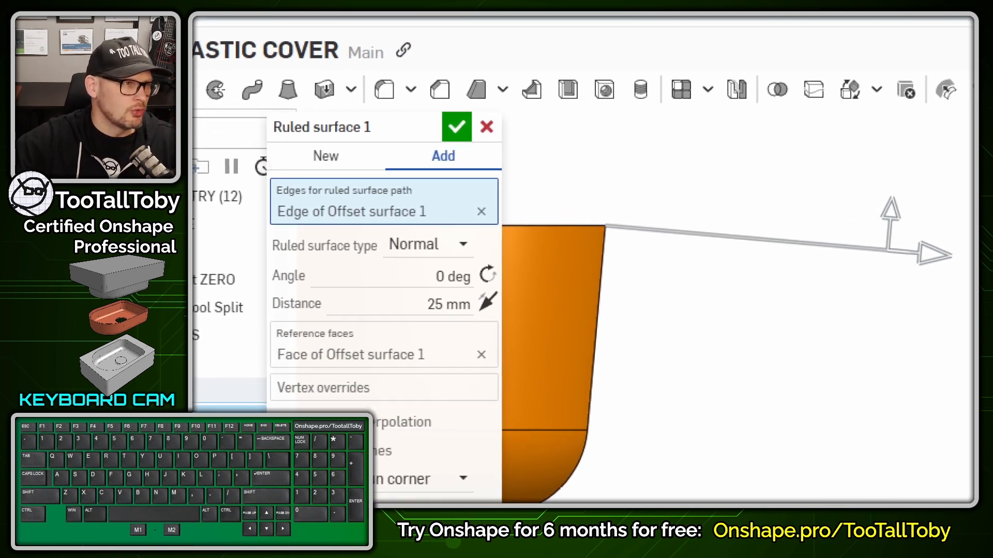
mouse_move(411, 312)
mouse_down()
mouse_move(457, 316)
mouse_move(408, 290)
mouse_move(415, 315)
mouse_up()
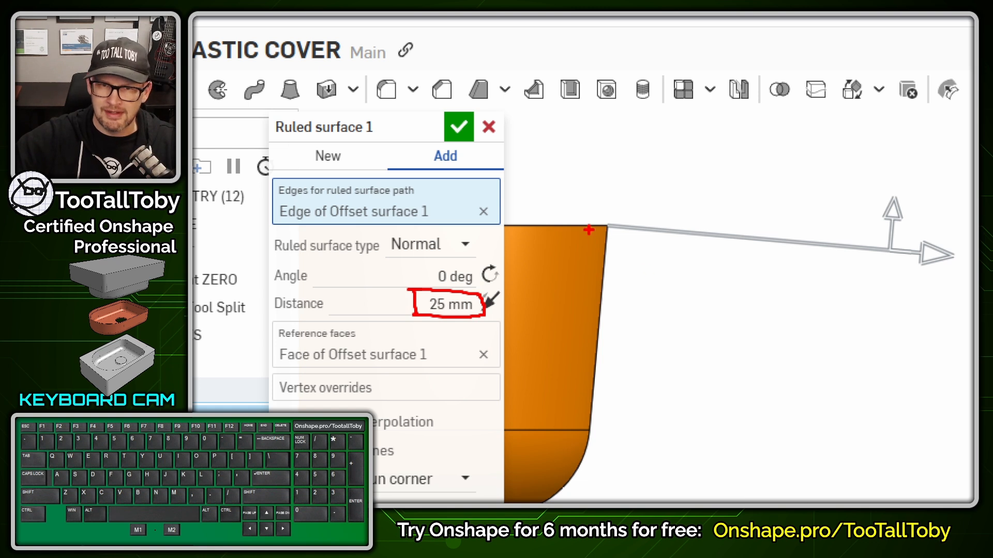
shift+drag(603, 222, 615, 159)
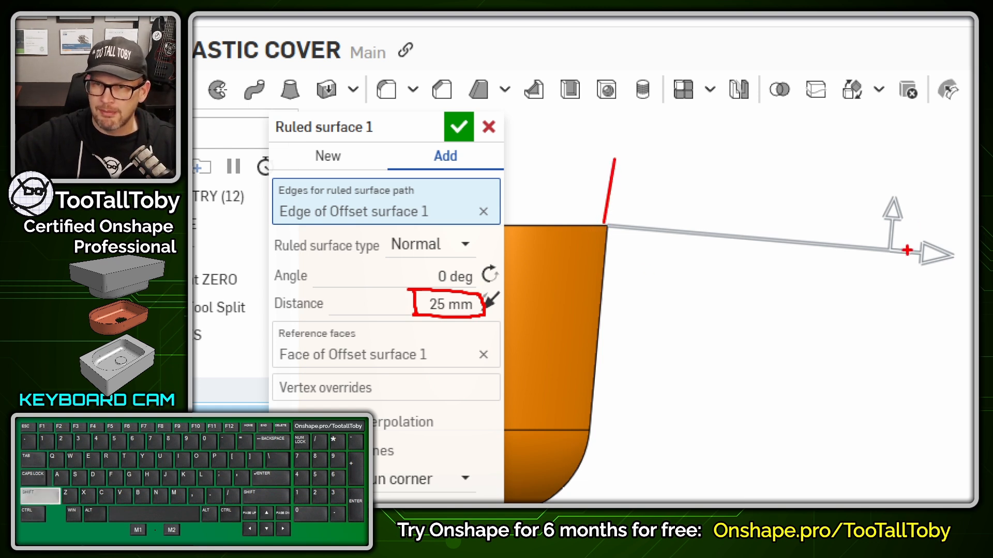
shift+drag(898, 253, 908, 164)
ctrl+shift+drag(620, 188, 721, 188)
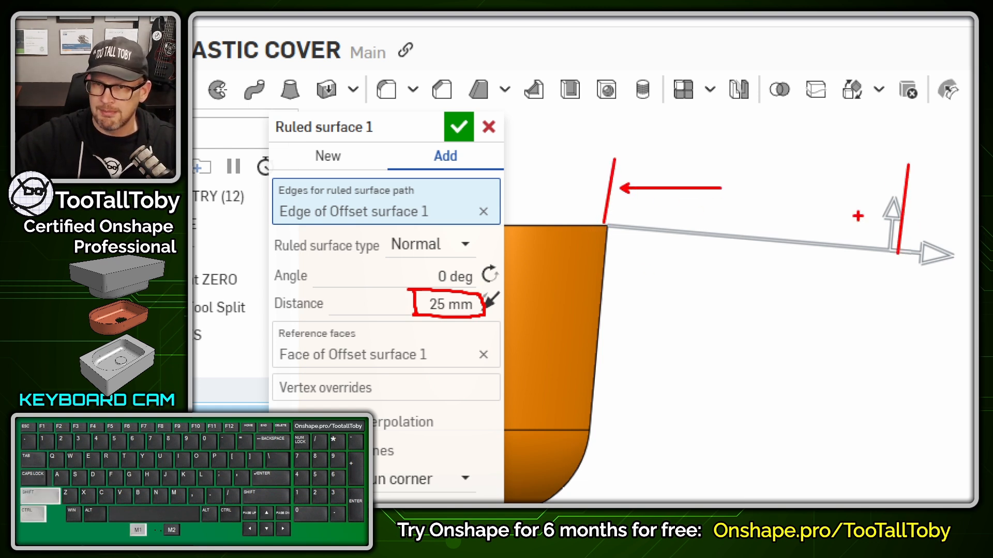
shift+drag(898, 207, 723, 185)
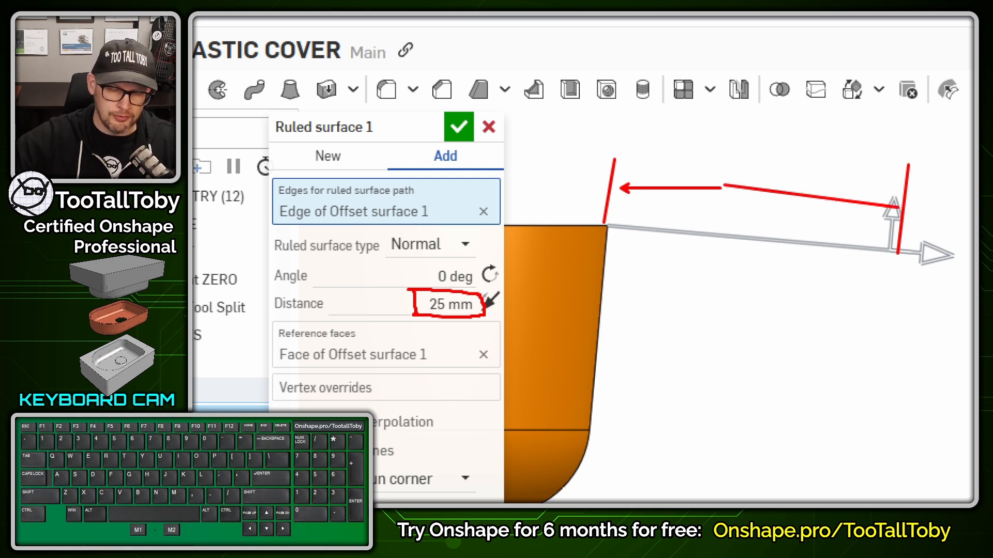
mouse_move(412, 287)
mouse_down()
mouse_move(450, 289)
mouse_move(419, 269)
mouse_move(425, 286)
mouse_up()
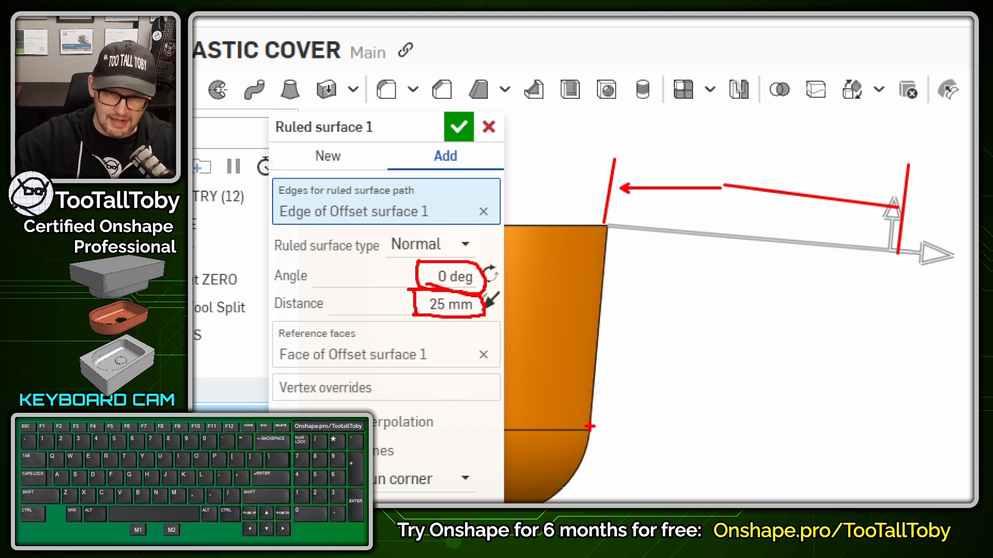
mouse_move(589, 427)
mouse_down()
mouse_move(608, 255)
mouse_move(727, 238)
mouse_move(855, 240)
mouse_up()
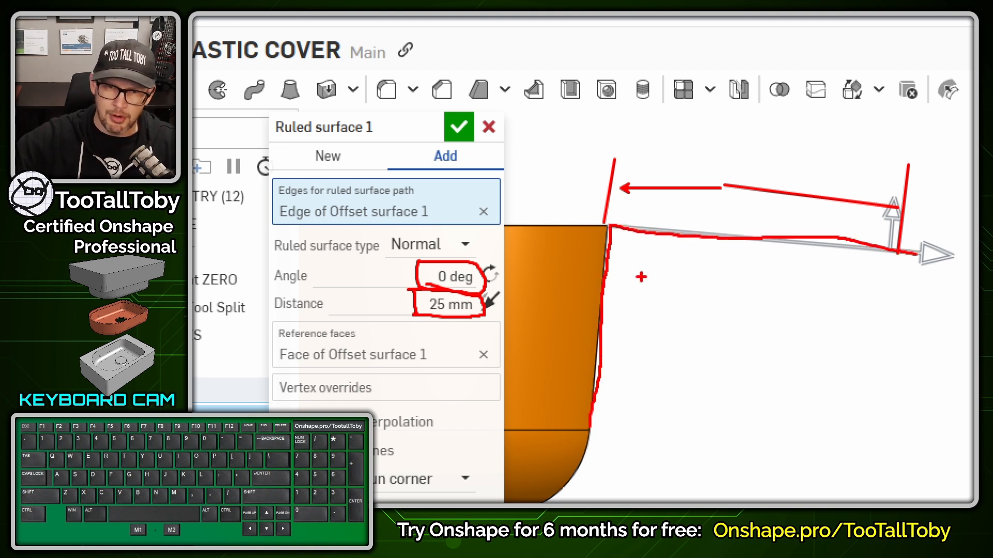
mouse_move(606, 282)
mouse_down()
mouse_move(642, 290)
mouse_move(672, 237)
mouse_up()
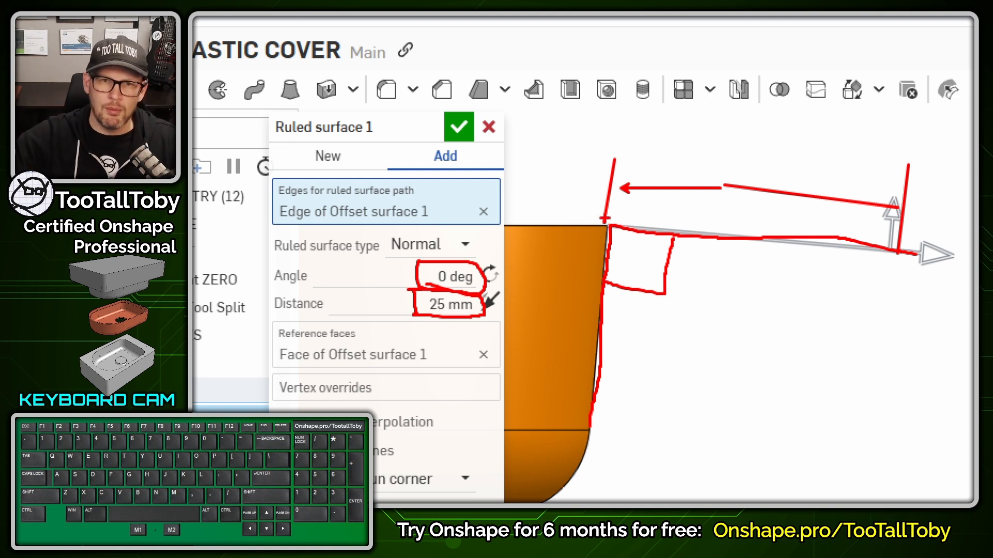
shift+drag(604, 220, 974, 221)
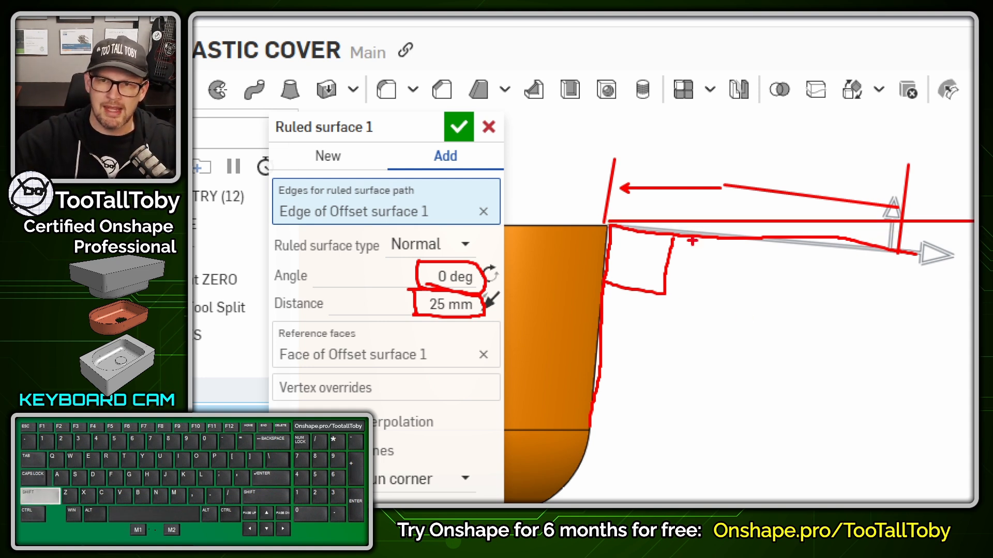
key(b)
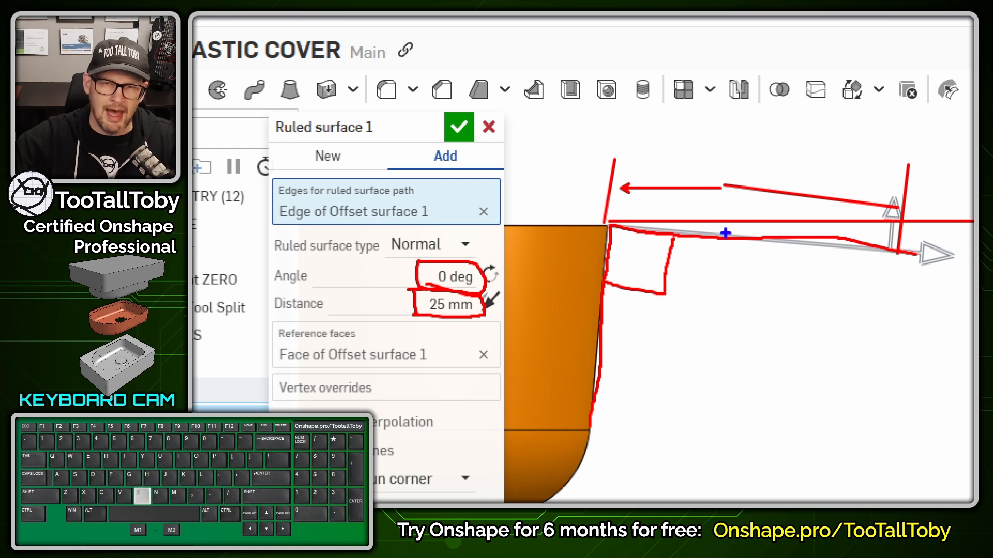
shift+drag(607, 222, 974, 222)
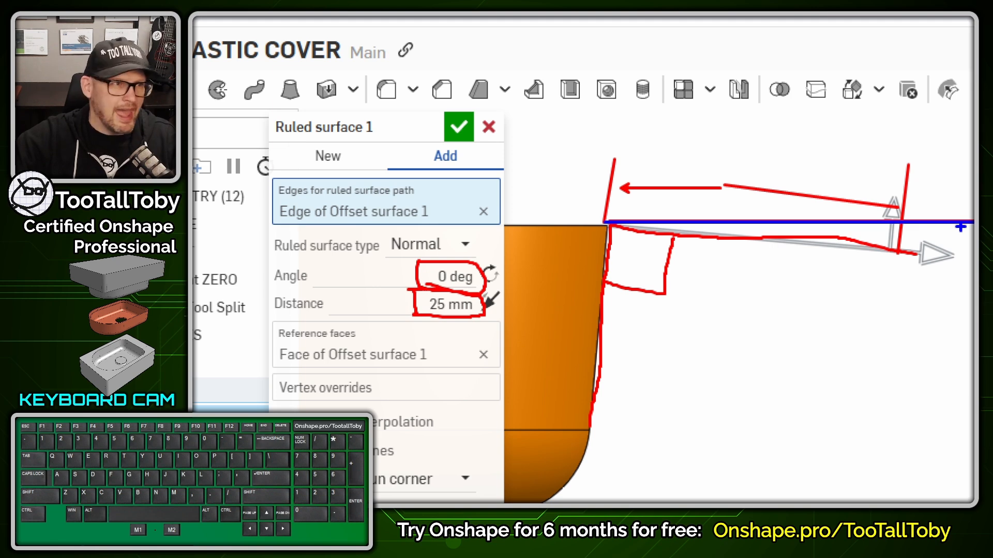
mouse_move(960, 228)
mouse_down()
mouse_move(943, 254)
mouse_move(964, 252)
mouse_move(950, 236)
mouse_up()
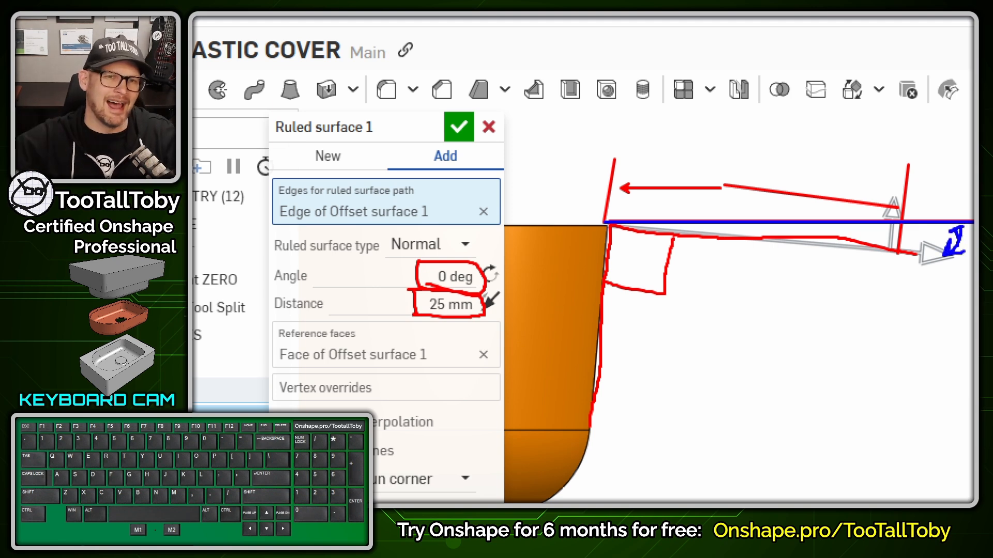
key(alt+1)
Change the ruled surface type to Angle from direction and use the offset surface's flat bottom face as the direction.
ctrl+middle_drag(592, 250, 675, 263)
click(449, 173)
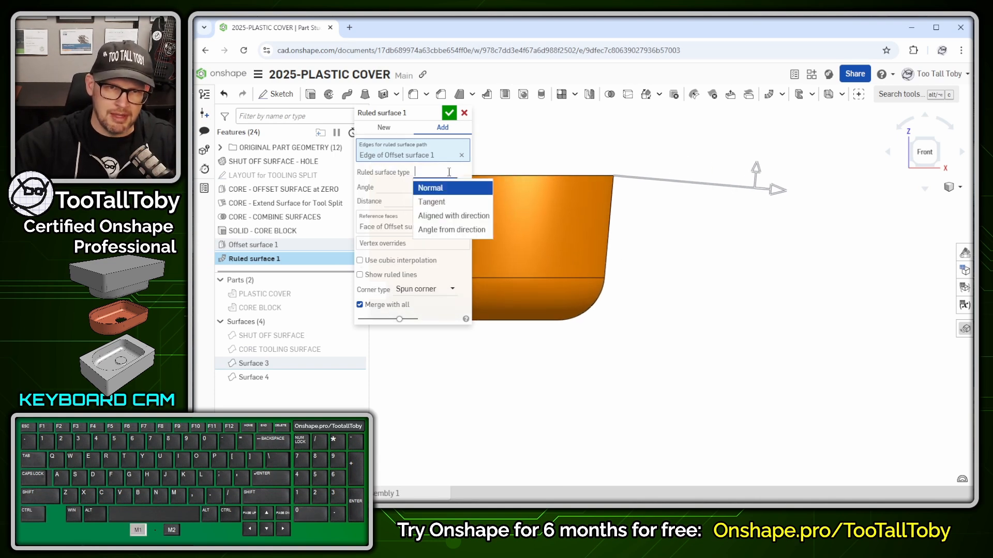
click(450, 231)
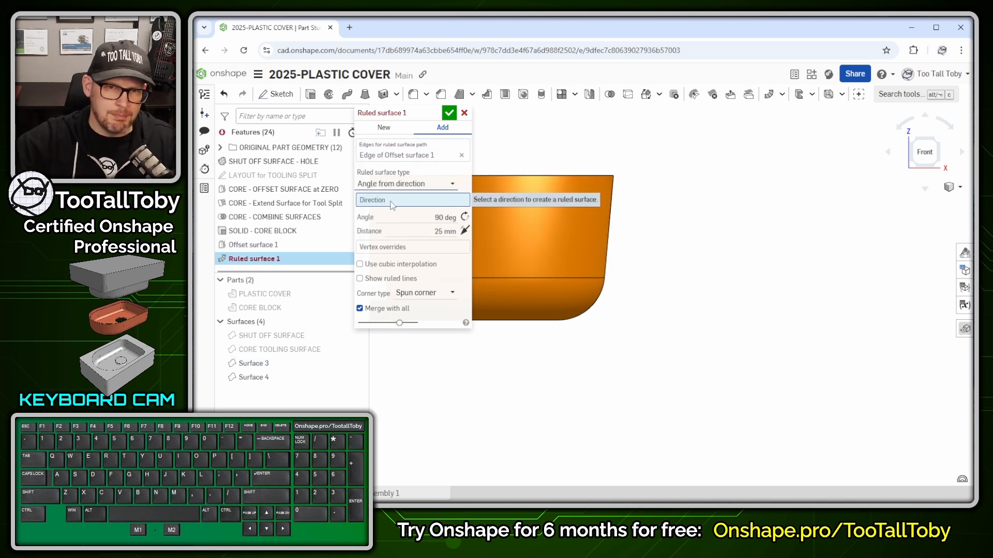
scroll(630, 296, down, 5)
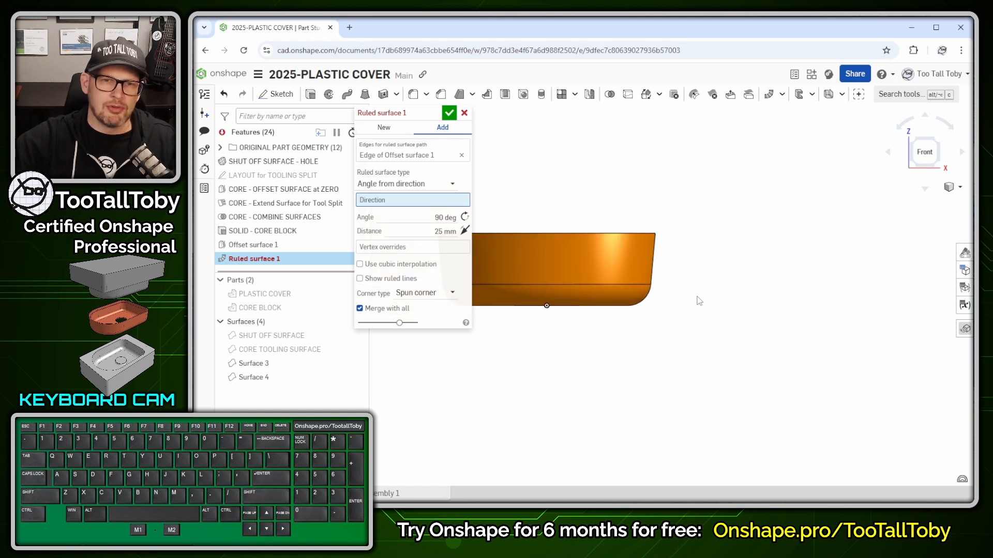
right_drag(630, 297, 610, 327)
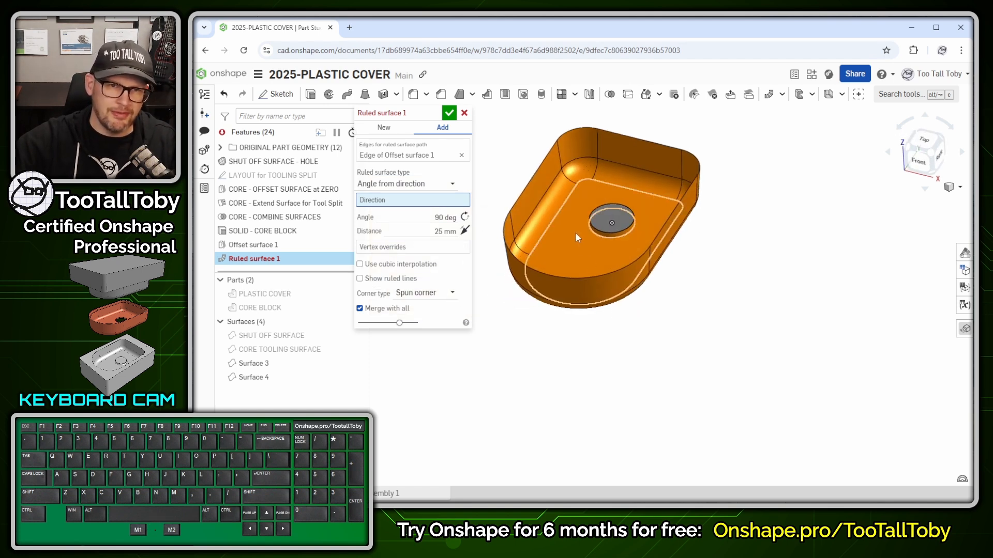
click(572, 241)
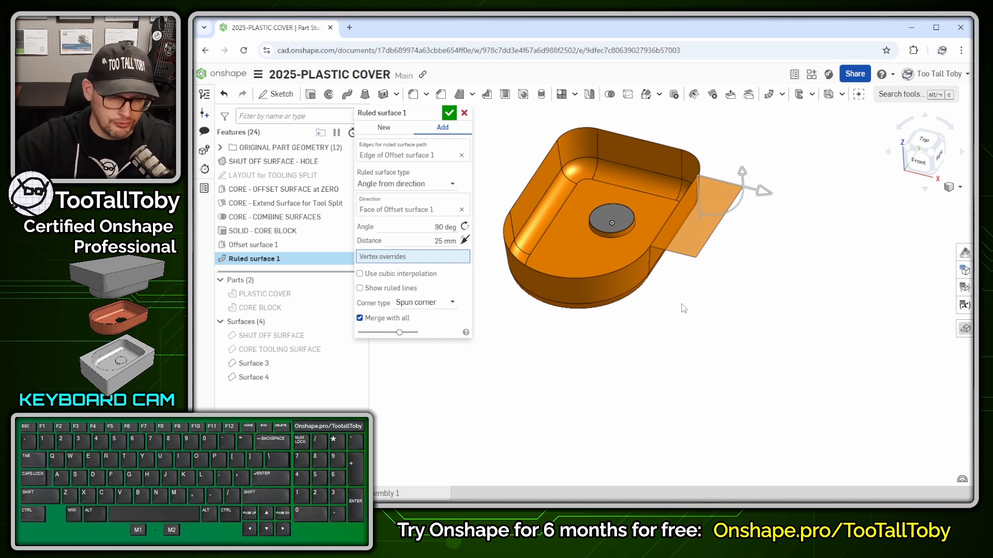
Examine the ruled surface preview from the front and at an angle, comparing it with the bottom face used as direction.
key(shift+1)
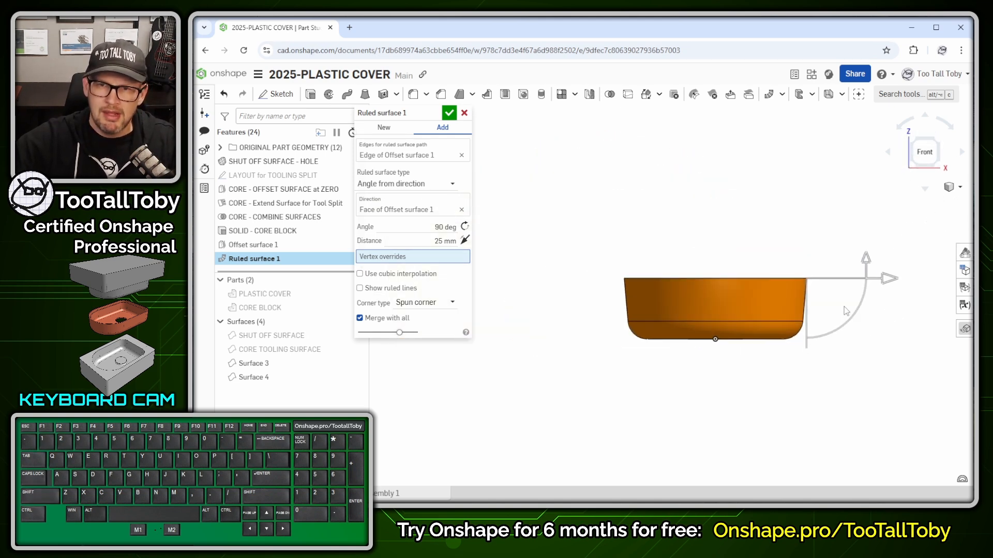
key(alt+1)
click(893, 284)
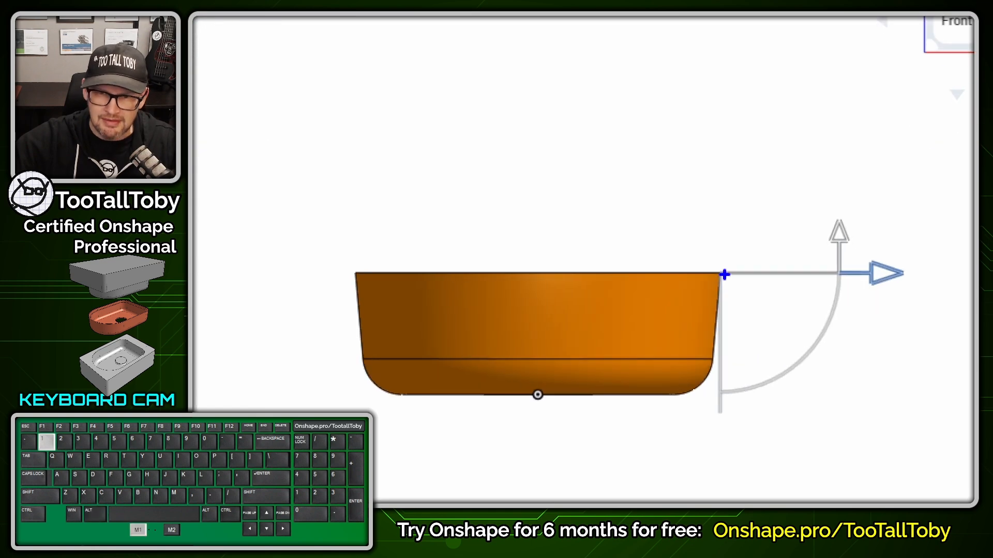
shift+drag(707, 271, 867, 270)
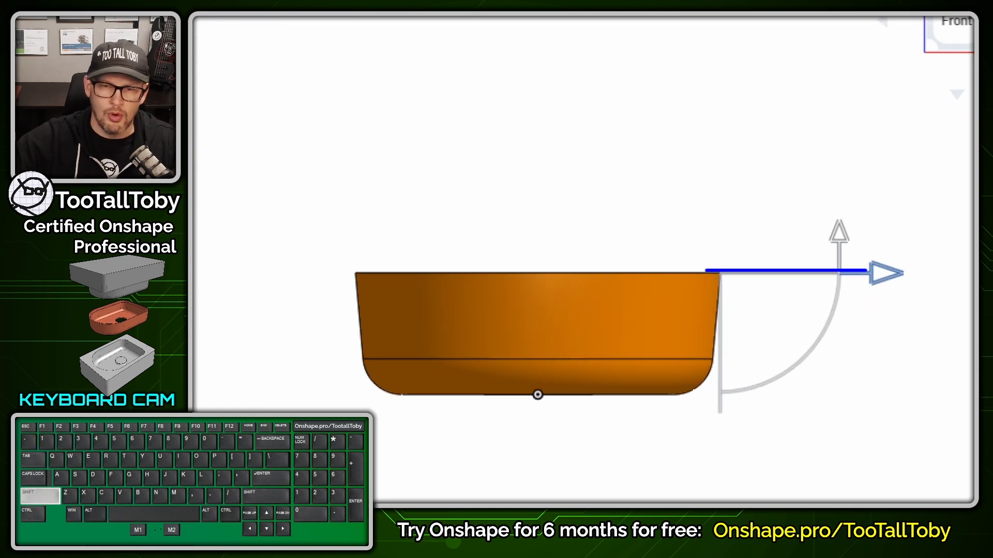
shift+drag(498, 389, 707, 390)
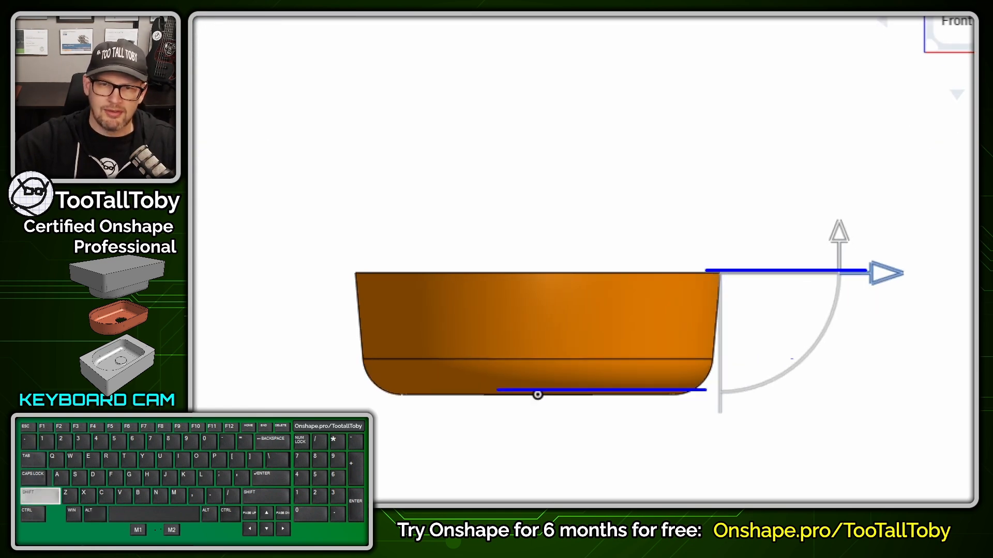
key(alt+1)
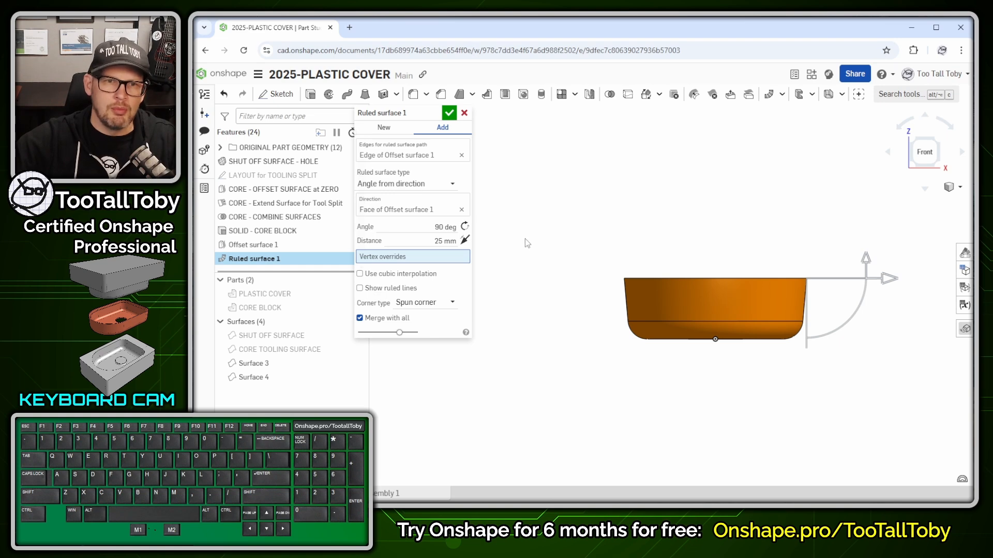
right_drag(688, 298, 632, 309)
key(alt+1)
click(644, 308)
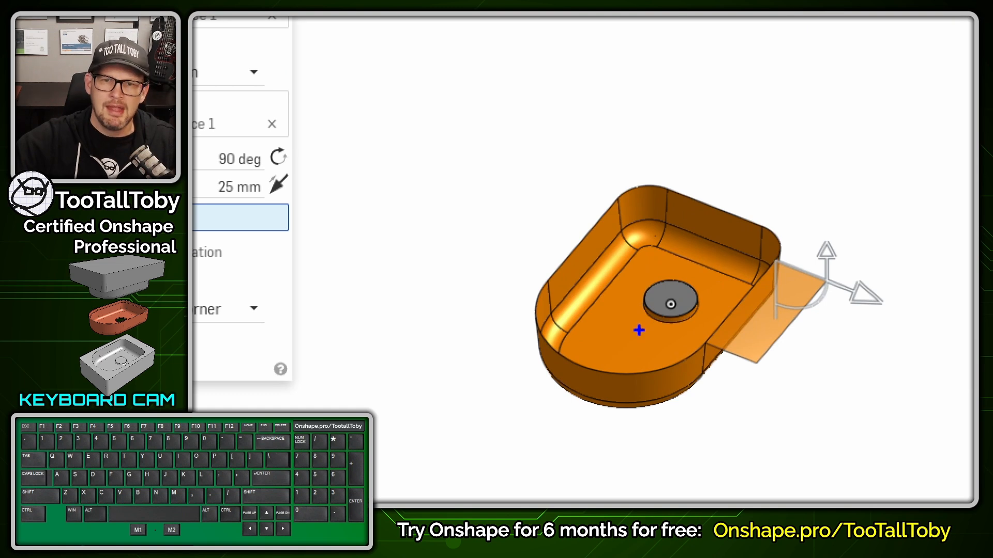
drag(640, 329, 634, 257)
drag(623, 200, 629, 23)
drag(623, 317, 617, 331)
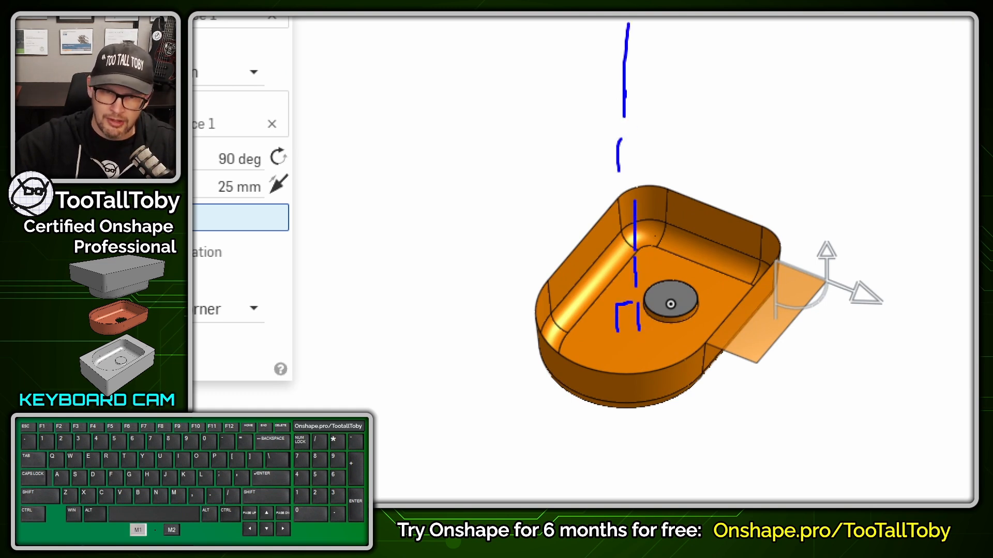
mouse_move(703, 347)
mouse_down()
mouse_move(738, 361)
mouse_move(585, 413)
mouse_move(494, 212)
mouse_move(615, 144)
mouse_move(841, 170)
mouse_move(806, 278)
mouse_up()
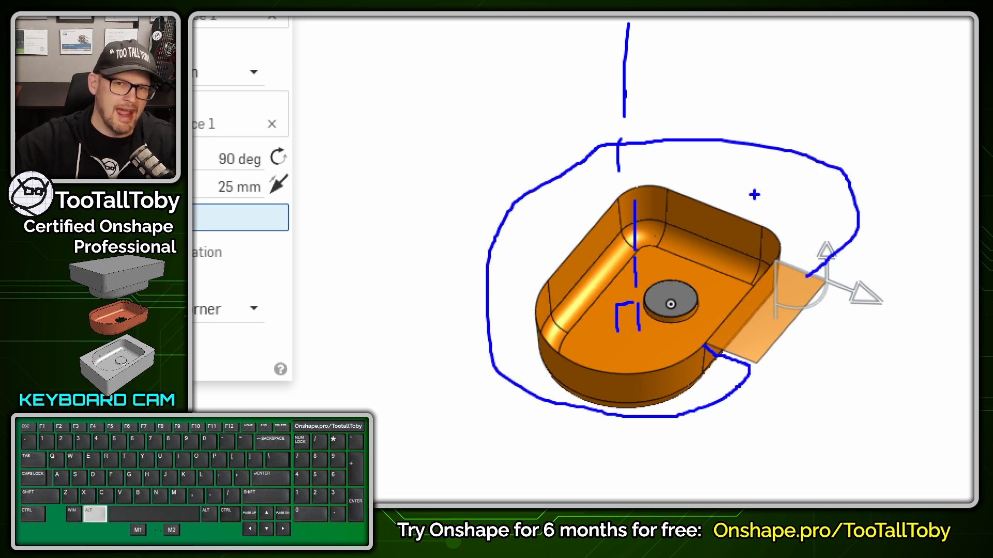
key(alt+1)
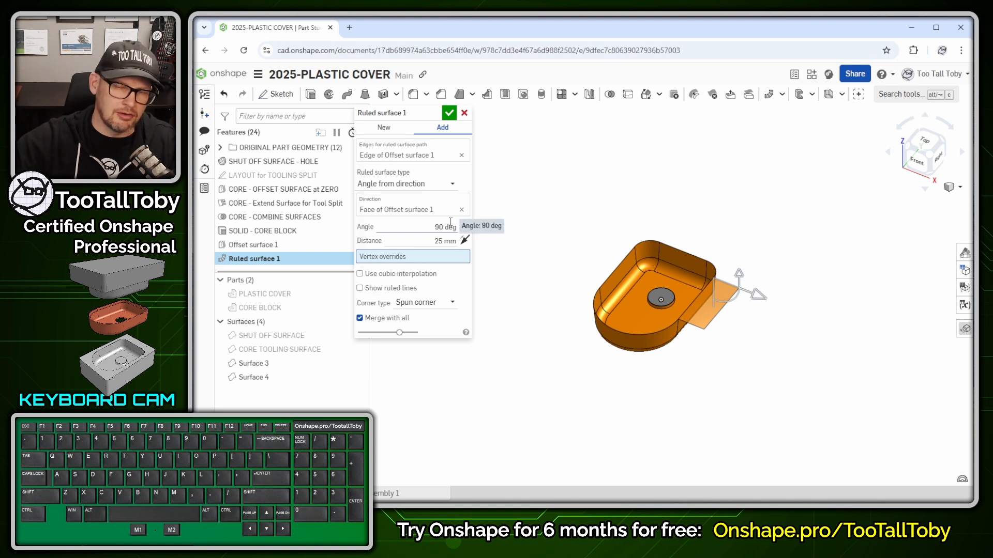
Extend the ruled surface path to all tangent connected edges around the offset surface's upper rim.
click(405, 157)
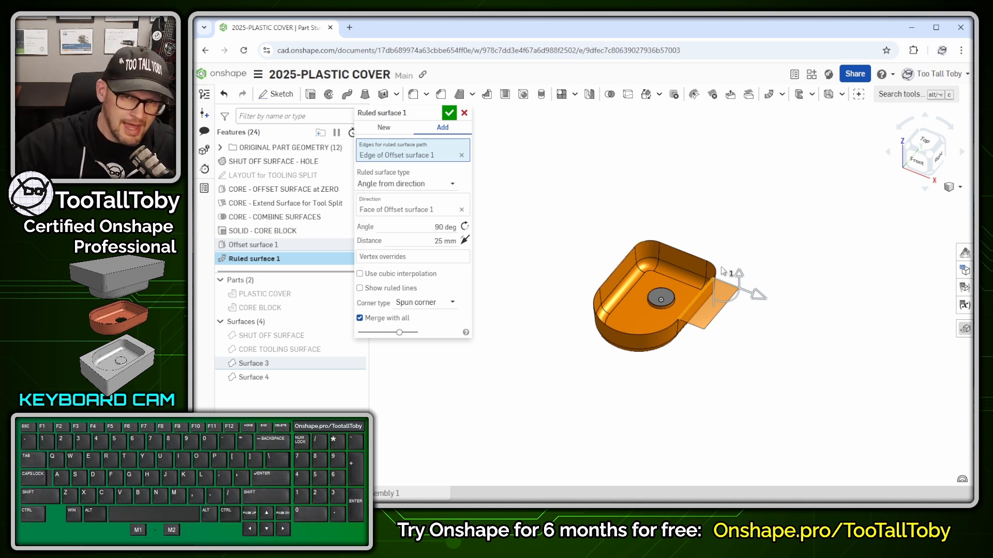
right_click(624, 265)
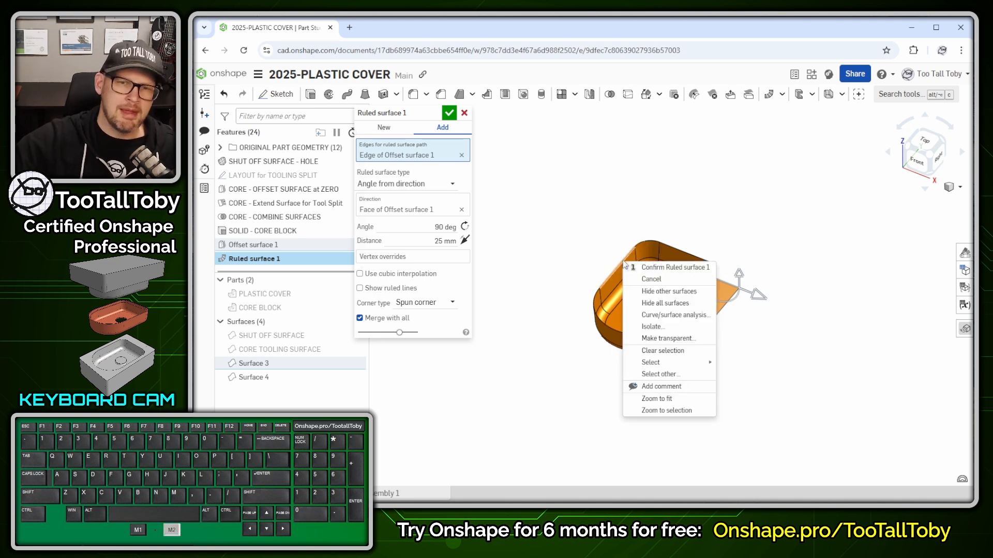
mouse_move(702, 365)
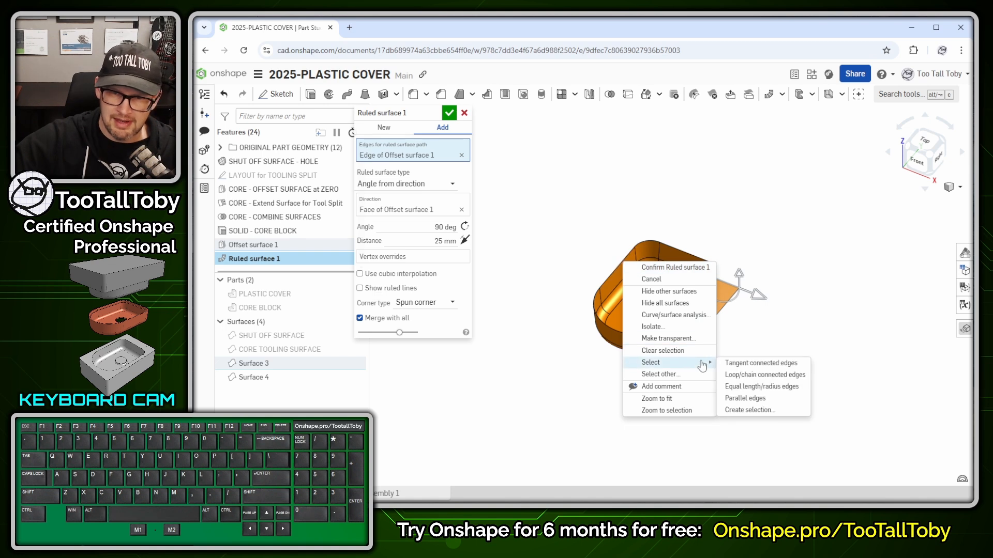
click(742, 366)
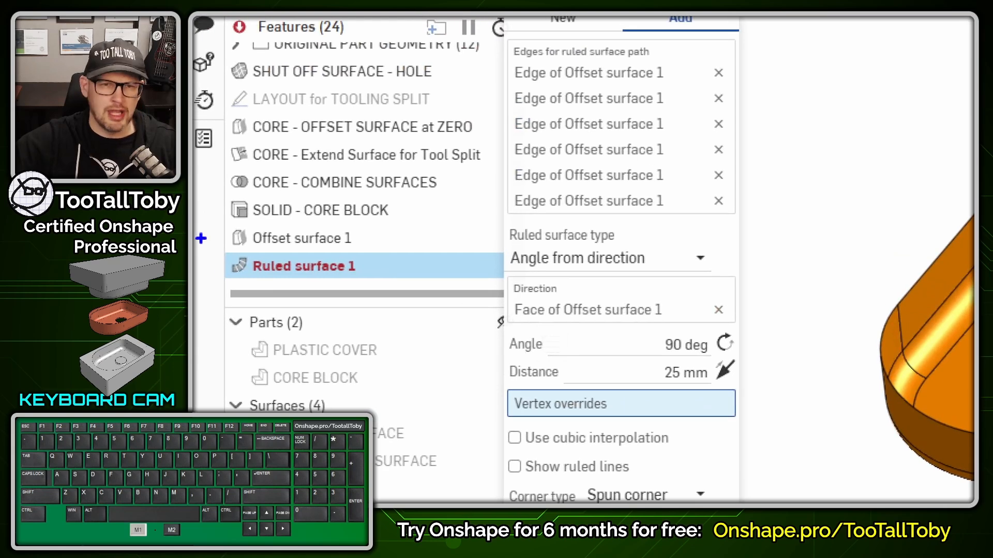
mouse_move(206, 275)
mouse_down()
mouse_move(384, 275)
mouse_move(194, 251)
mouse_move(314, 308)
mouse_up()
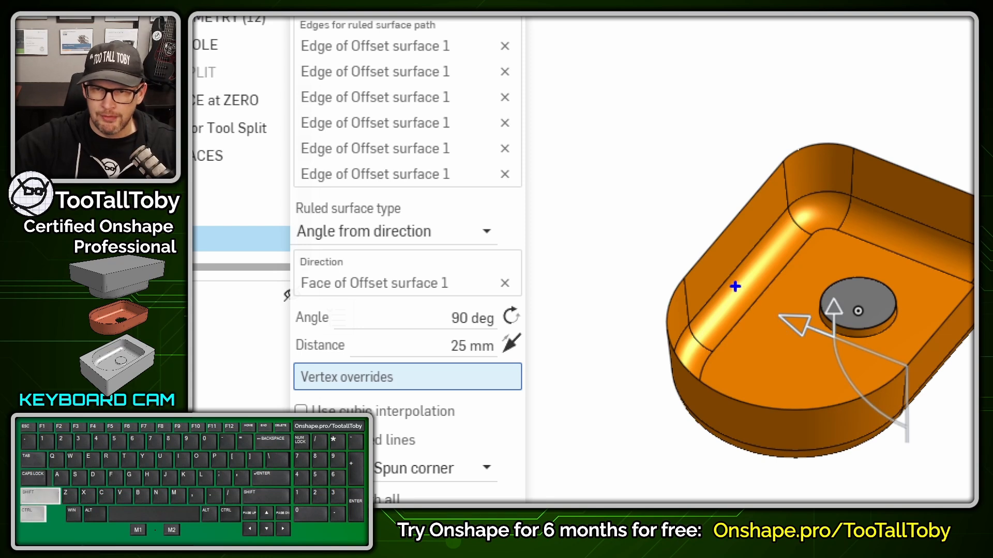
mouse_move(726, 284)
ctrl+shift+mouse_down()
mouse_move(816, 305)
mouse_move(835, 331)
ctrl+shift+mouse_up()
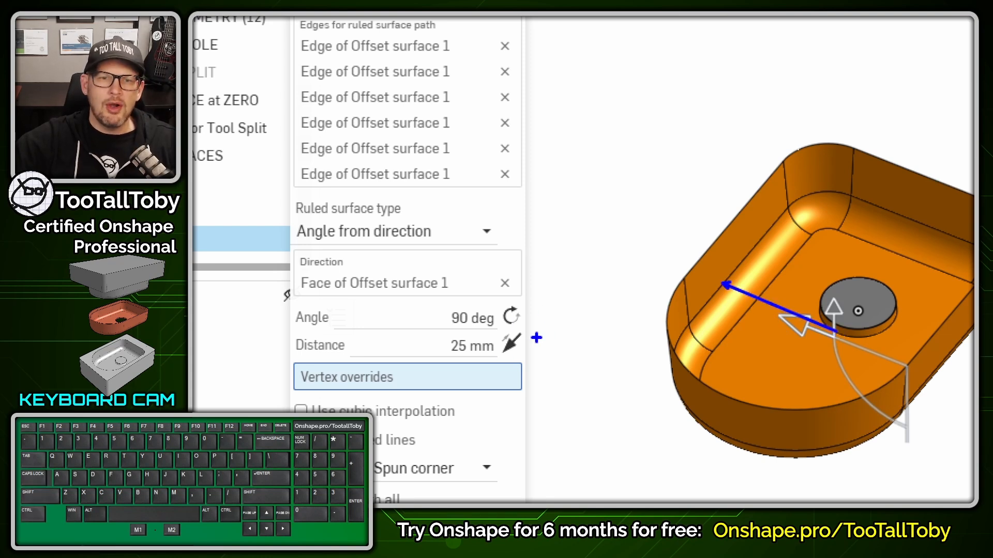
ctrl+shift+drag(533, 337, 596, 288)
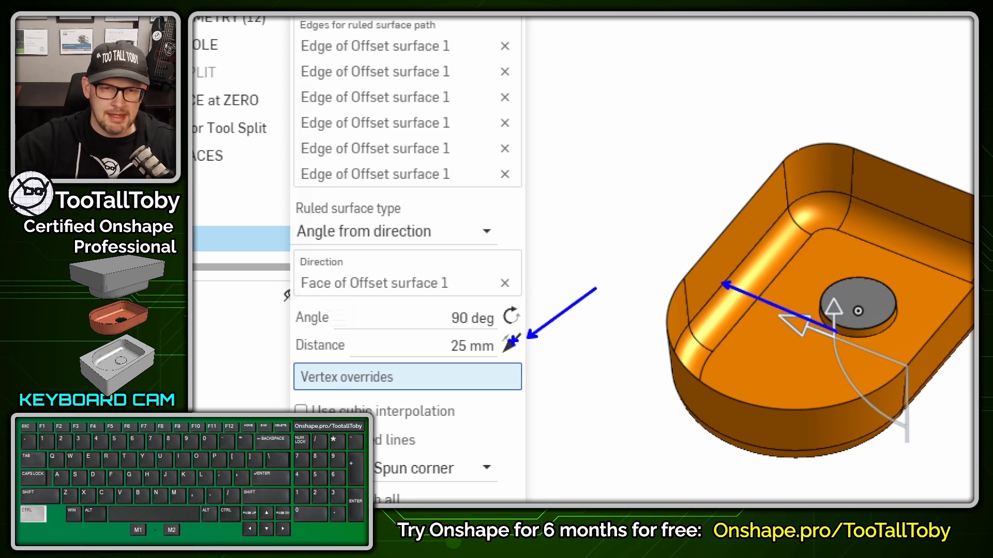
mouse_move(519, 326)
mouse_down()
mouse_move(435, 350)
mouse_move(537, 346)
mouse_move(499, 326)
mouse_up()
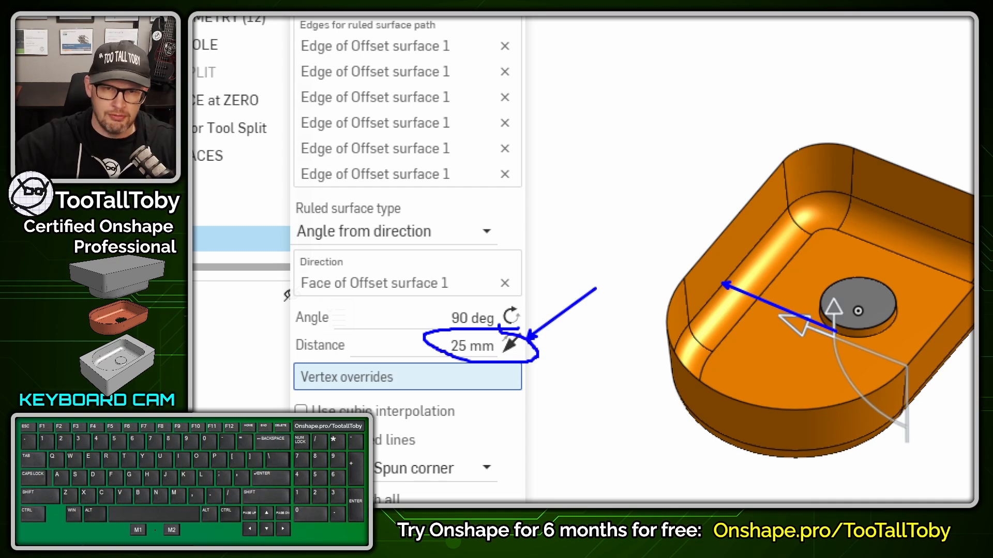
key(alt+1)
Flip the ruled surface's distance direction so that it extends outward from the rim.
click(467, 306)
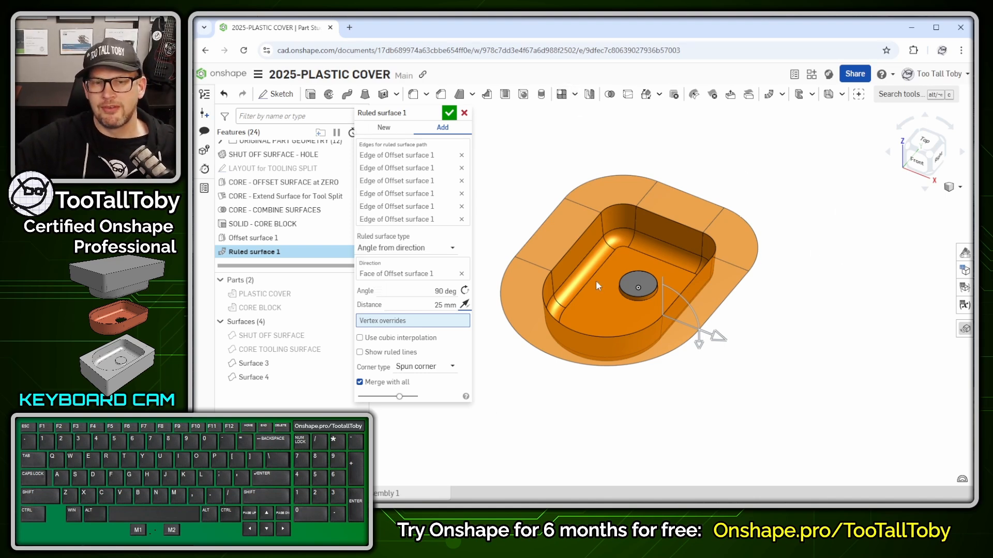
click(465, 306)
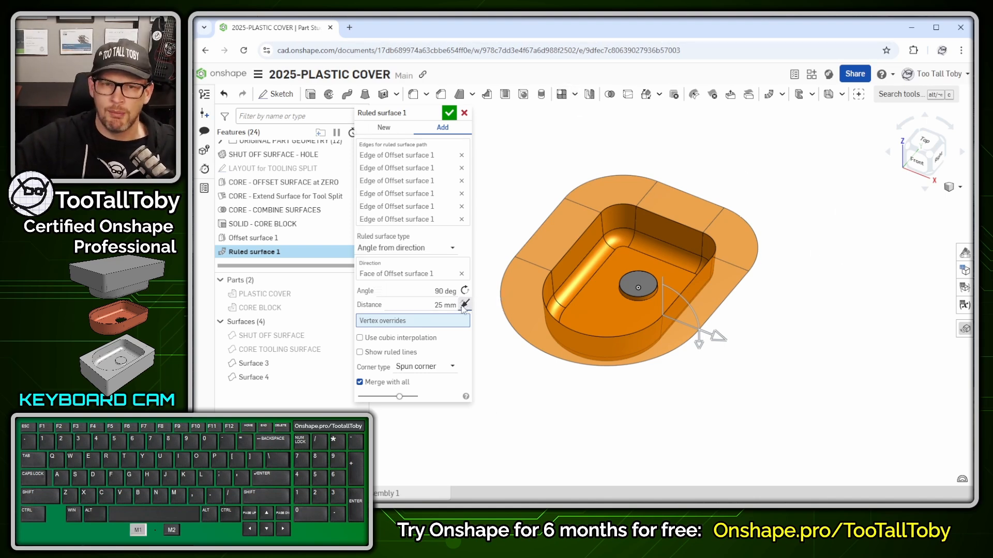
click(465, 305)
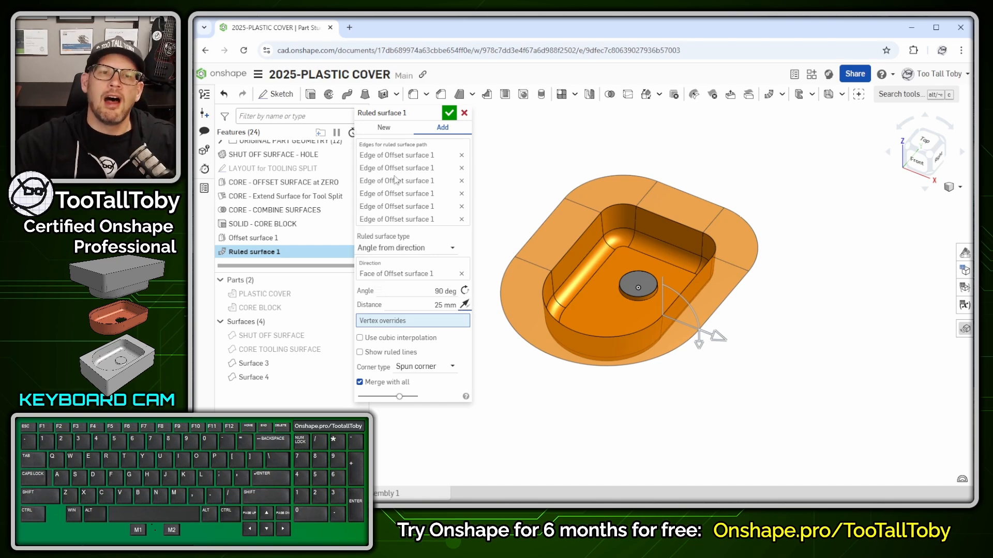
Switch the ruled surface's result operation to New and check the entries in the surfaces list.
click(384, 127)
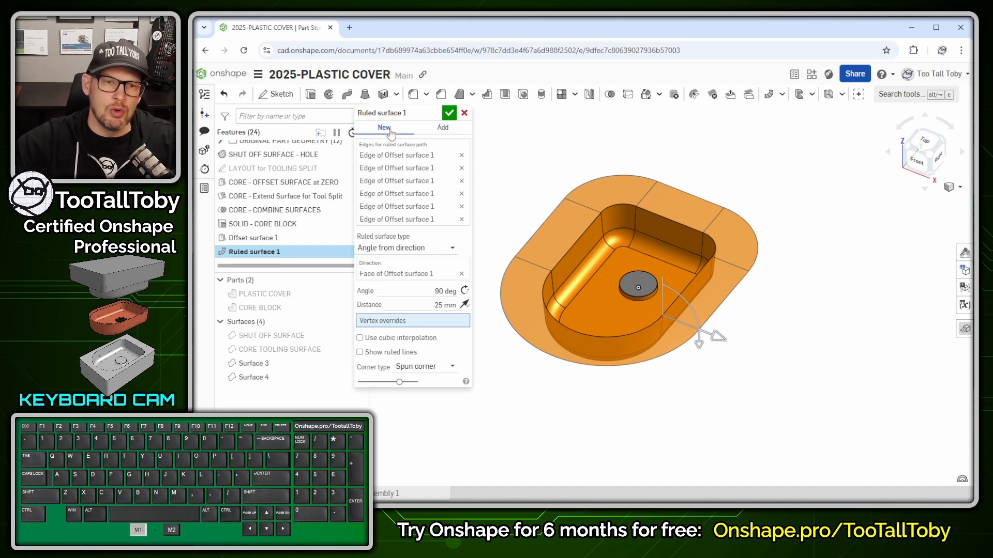
key(alt+1)
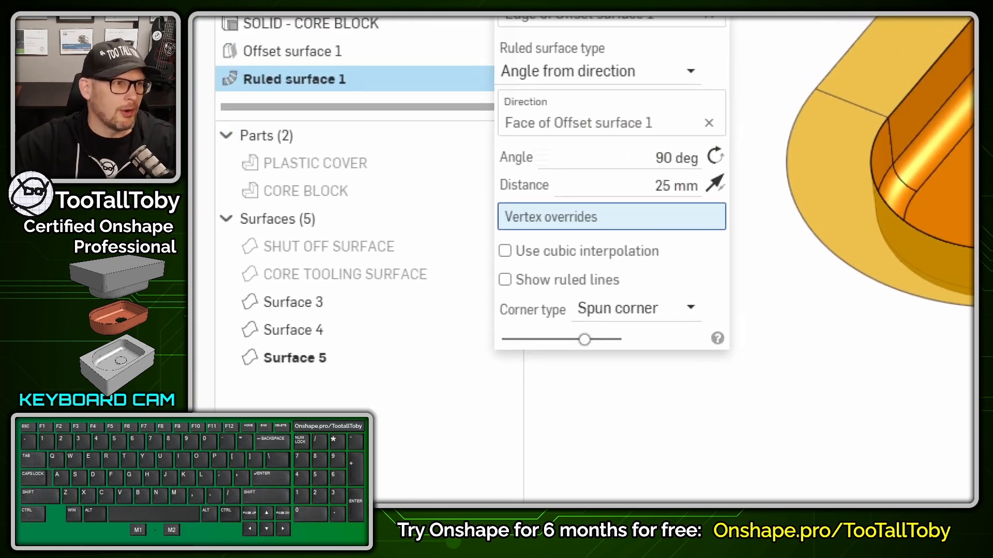
drag(217, 365, 282, 366)
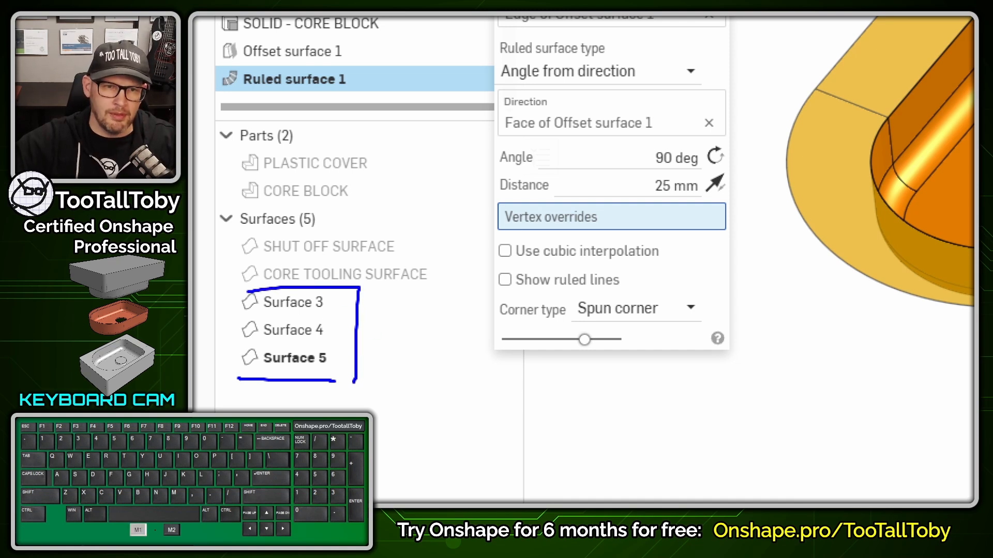
drag(336, 381, 356, 383)
drag(357, 340, 394, 341)
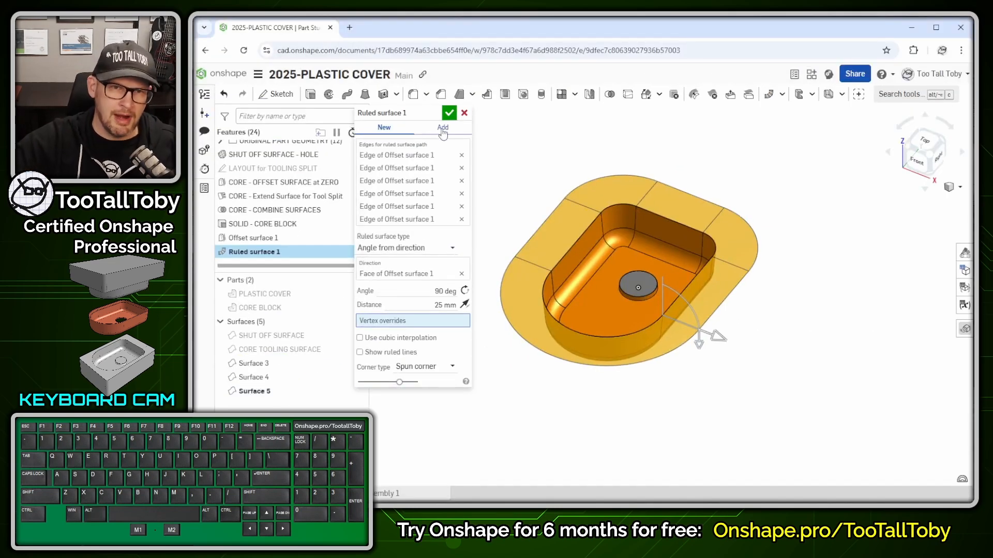
Keep the ruled surface's result operation on New and show the LAYOUT for TOOLING SPLIT sketch in a top view.
click(442, 128)
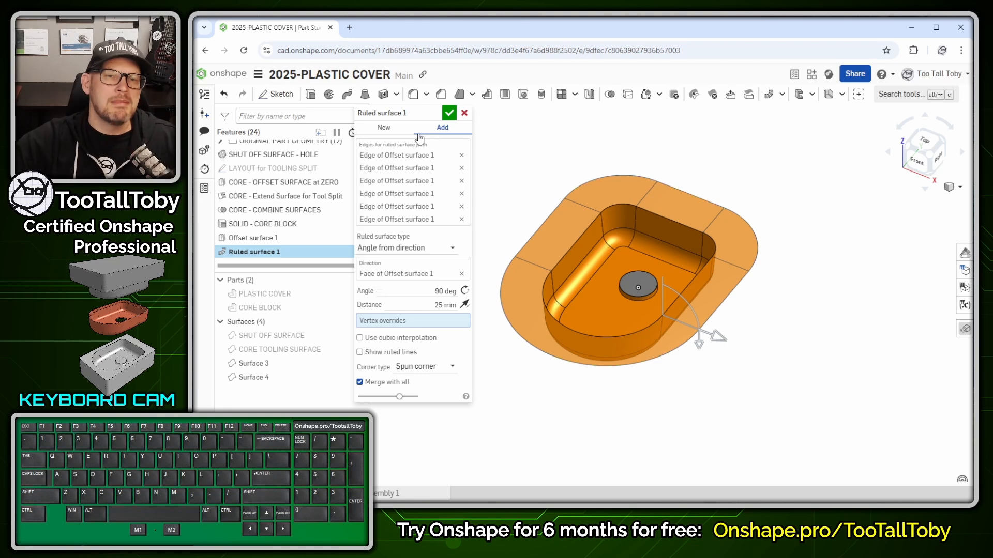
click(391, 133)
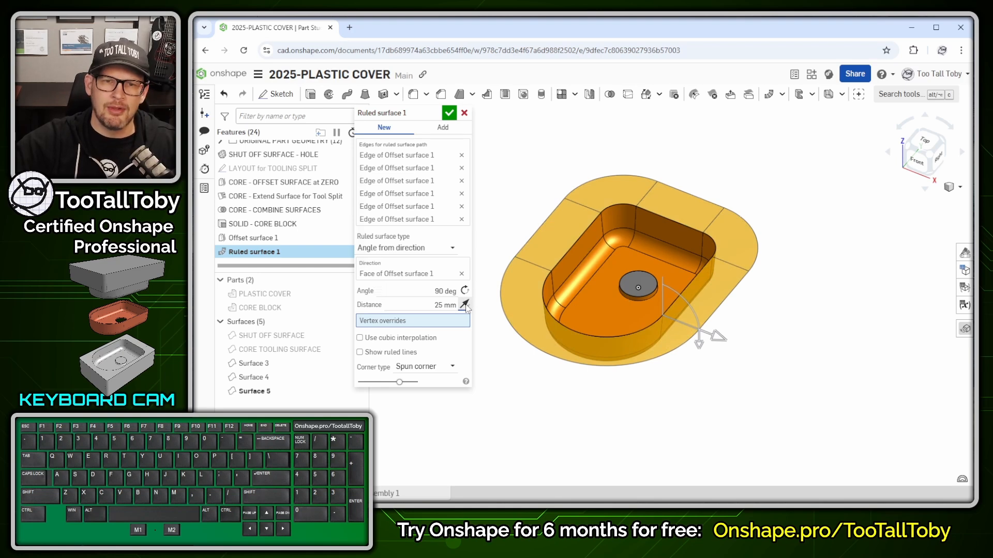
scroll(347, 206, up, 2)
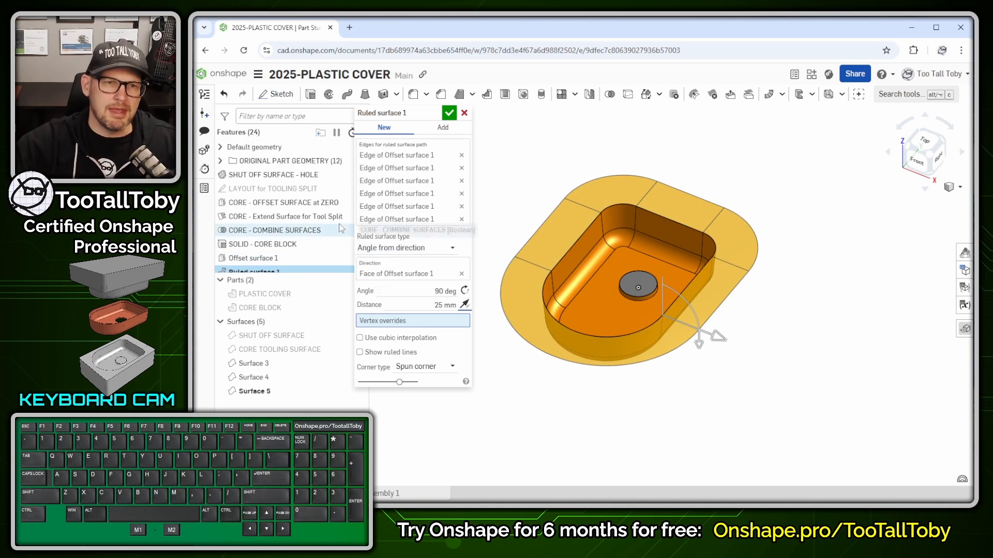
click(346, 189)
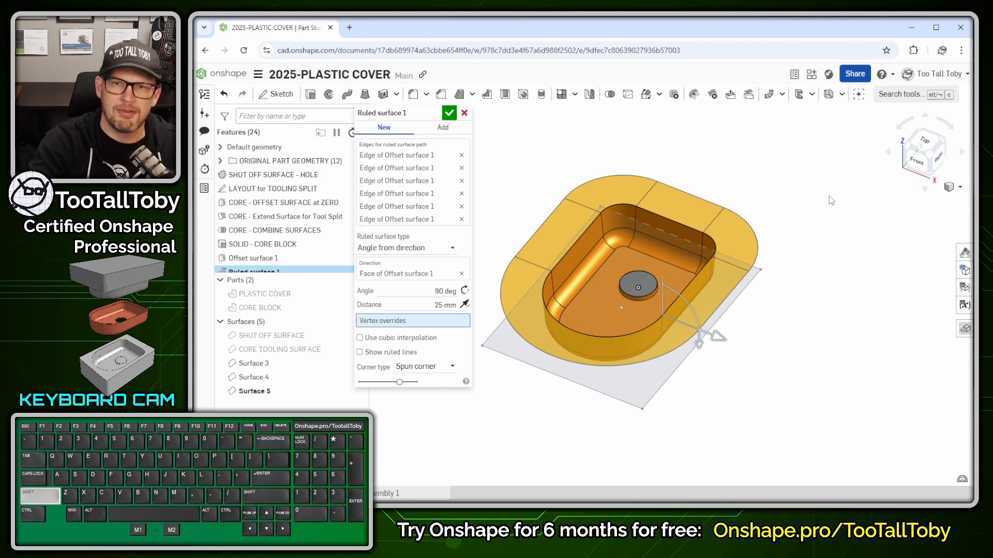
key(shift+5)
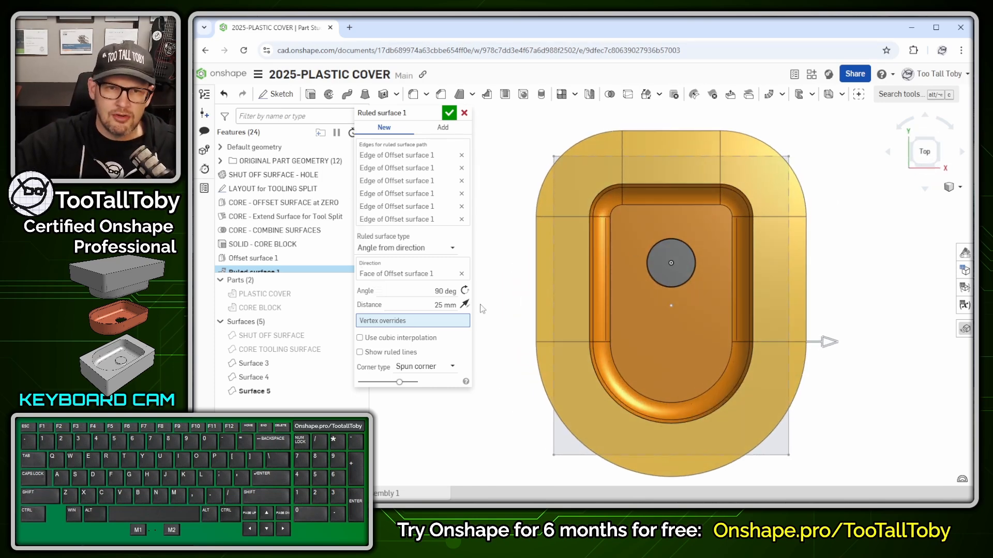
Set the ruled surface's distance to 50 mm so it reaches past the layout sketch, and accept the feature.
scroll(824, 360, down, 1)
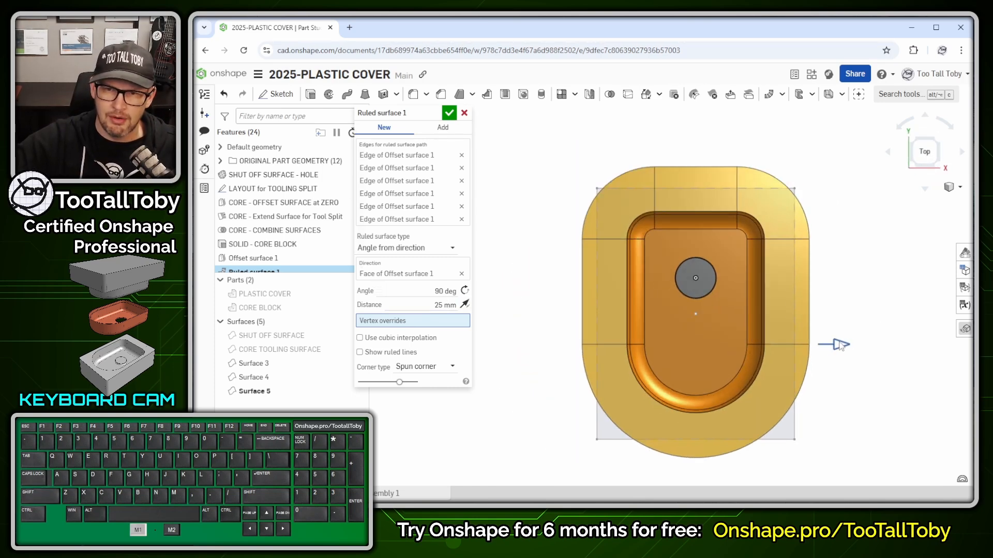
drag(839, 346, 854, 373)
click(444, 305)
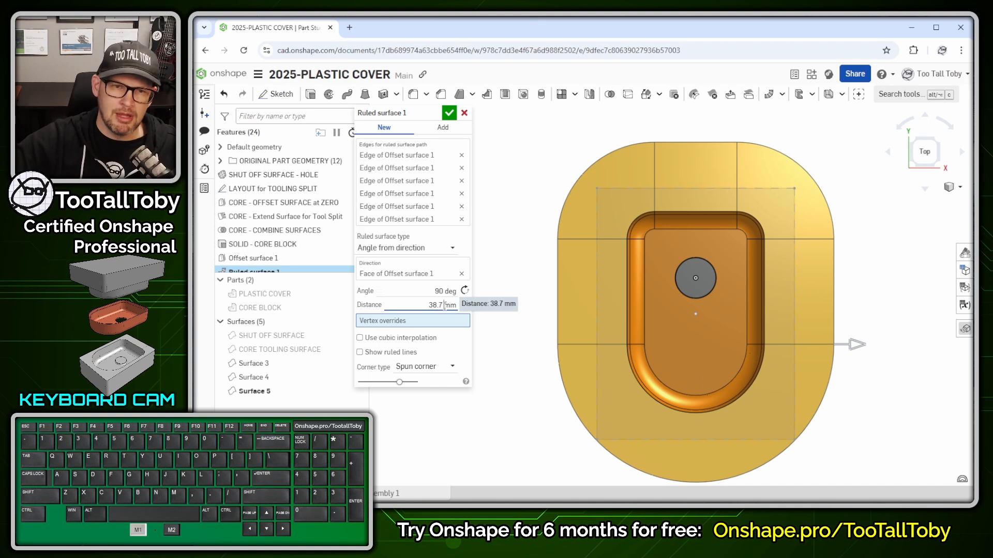
text(50)
key(Return)
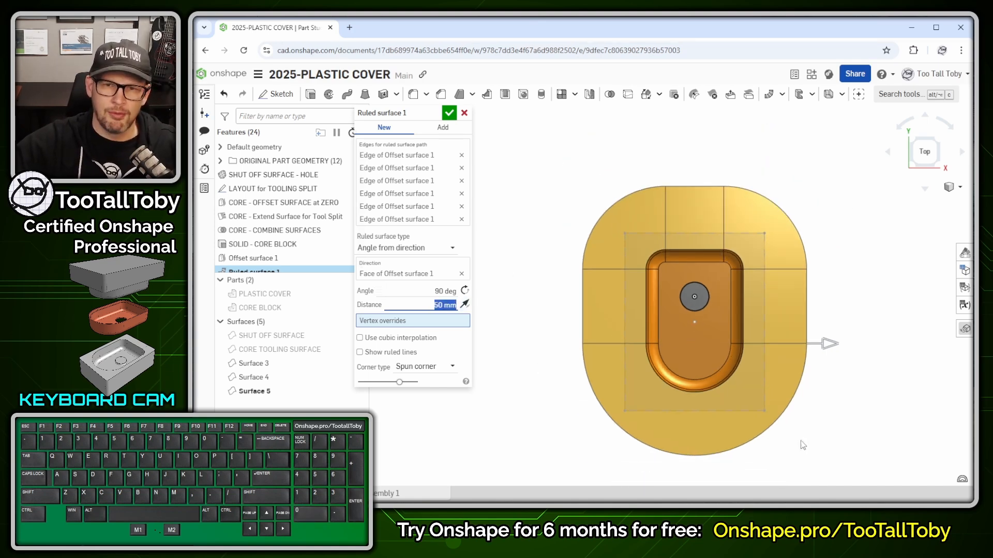
scroll(763, 421, down, 4)
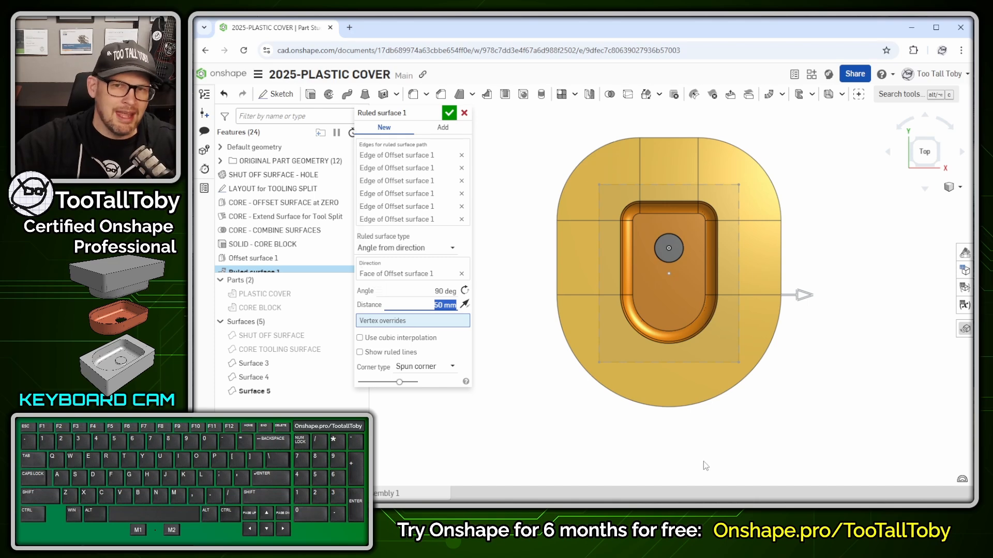
middle_drag(704, 461, 699, 377)
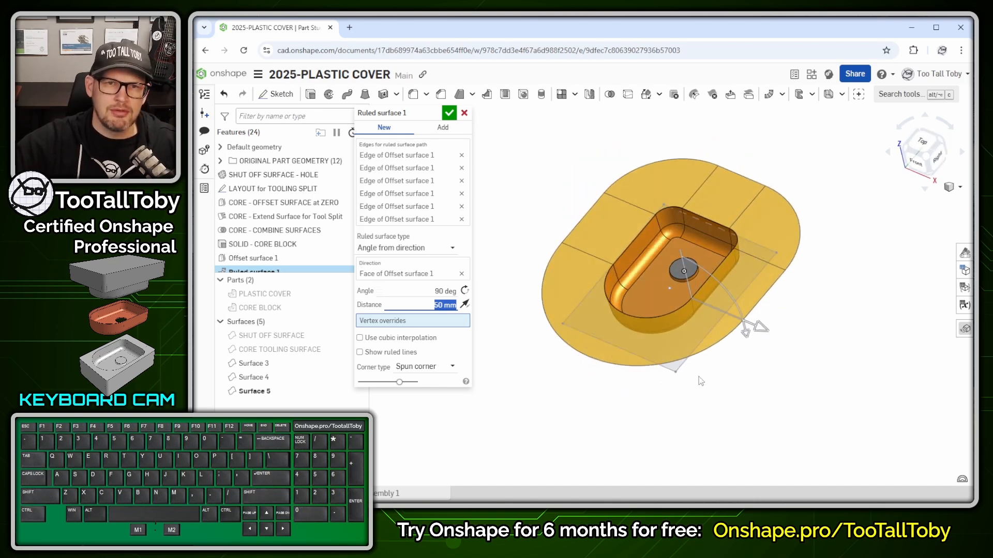
click(449, 113)
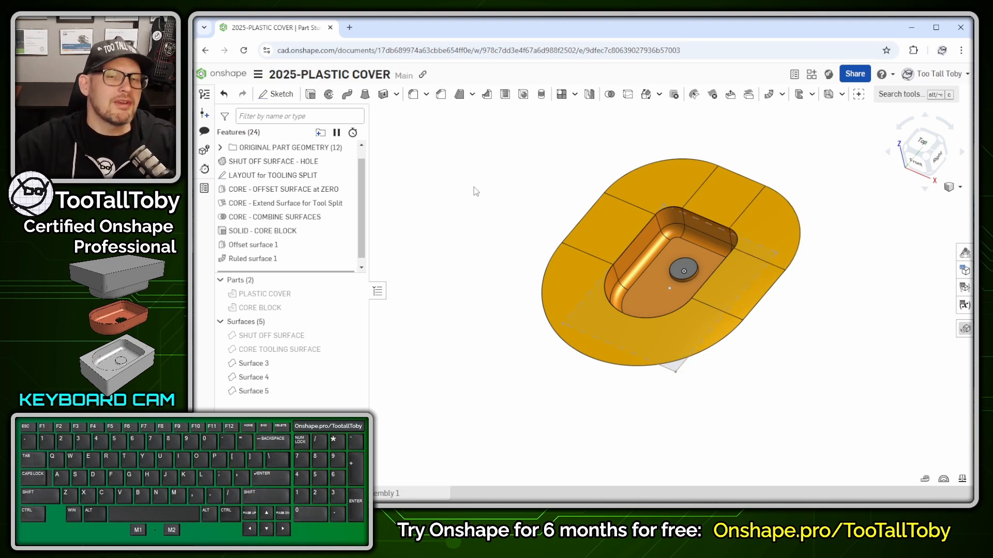
Union Surface 3, Surface 4 and Surface 5 with a Boolean, and hide the LAYOUT for TOOLING SPLIT sketch.
middle_drag(506, 242, 510, 231)
scroll(284, 218, up, 1)
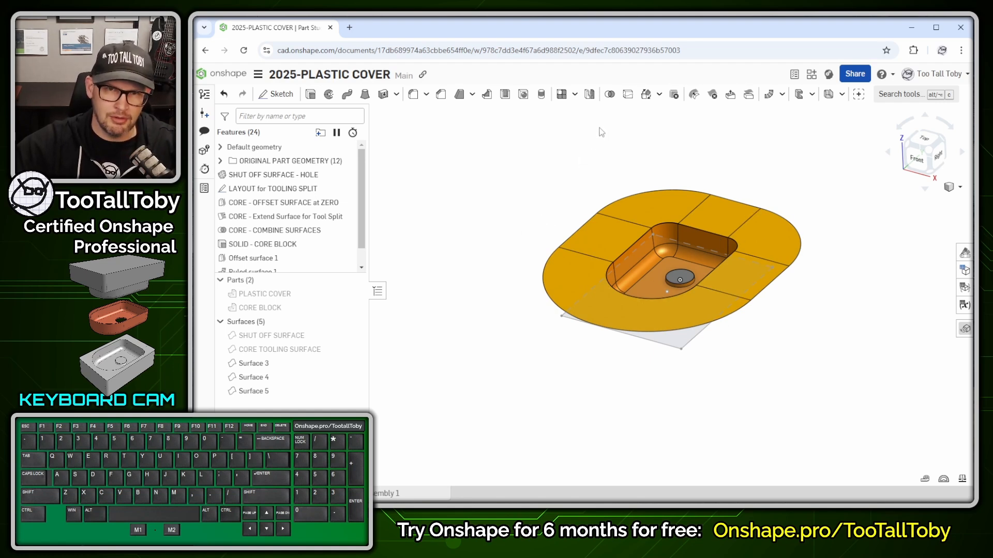
click(610, 95)
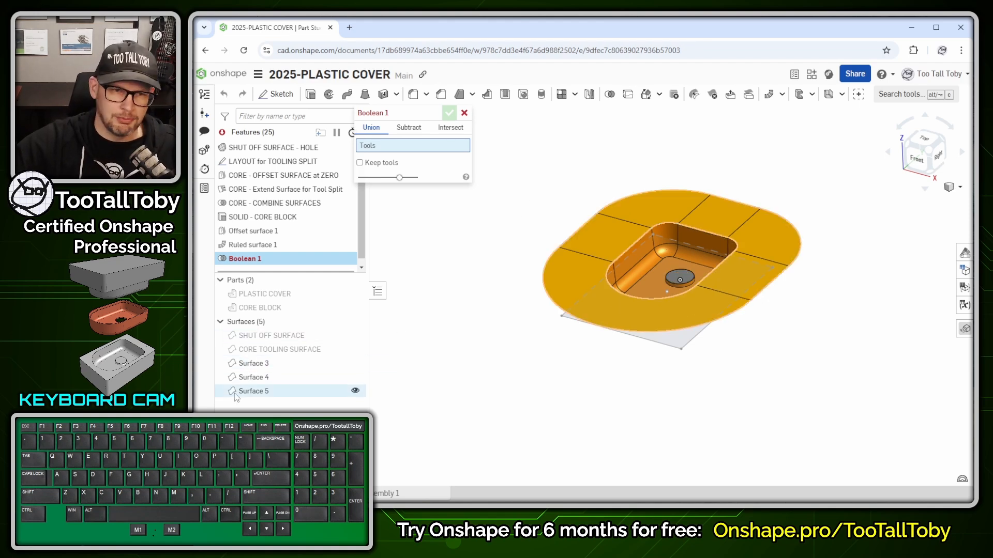
click(255, 364)
click(257, 377)
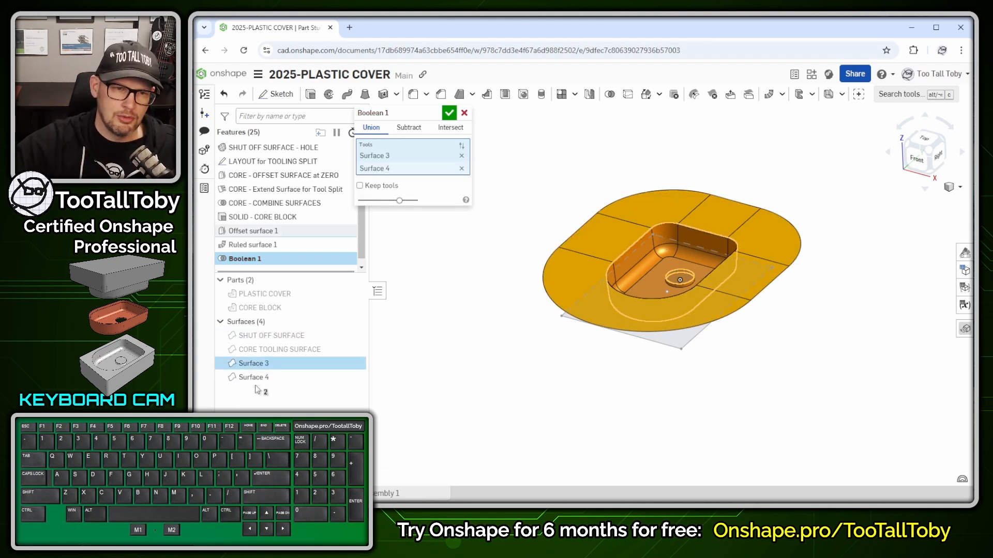
click(253, 391)
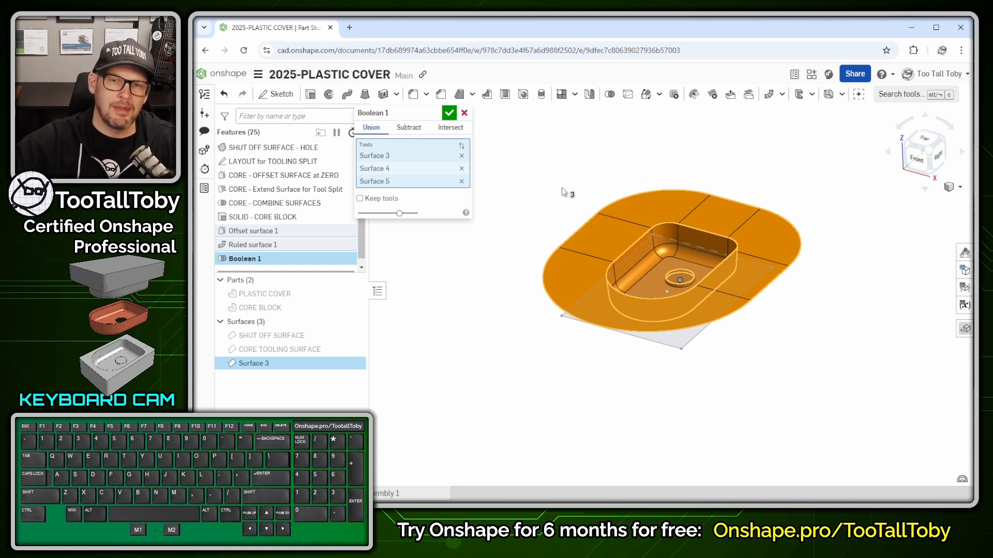
click(449, 113)
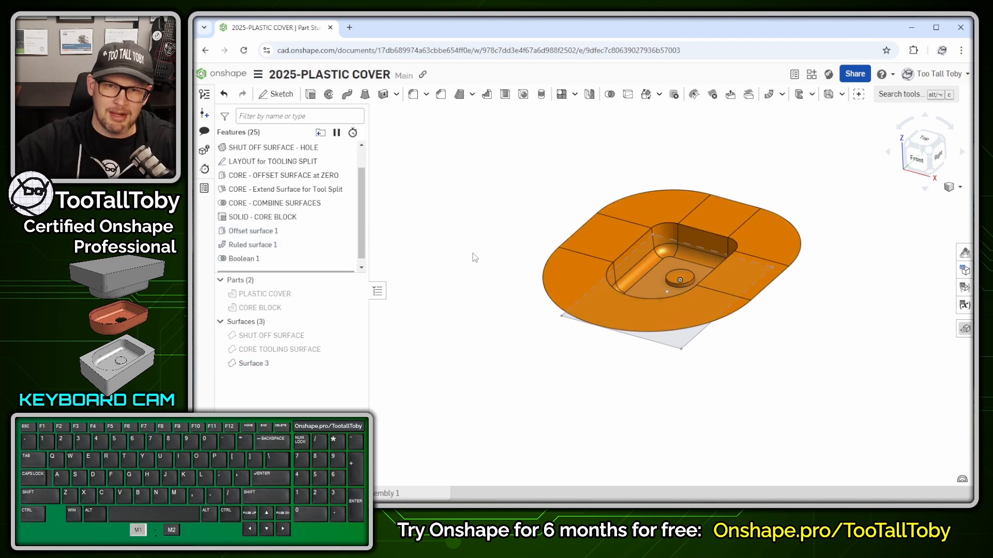
mouse_move(650, 240)
right_down()
mouse_move(653, 270)
mouse_move(652, 212)
mouse_move(655, 256)
right_up()
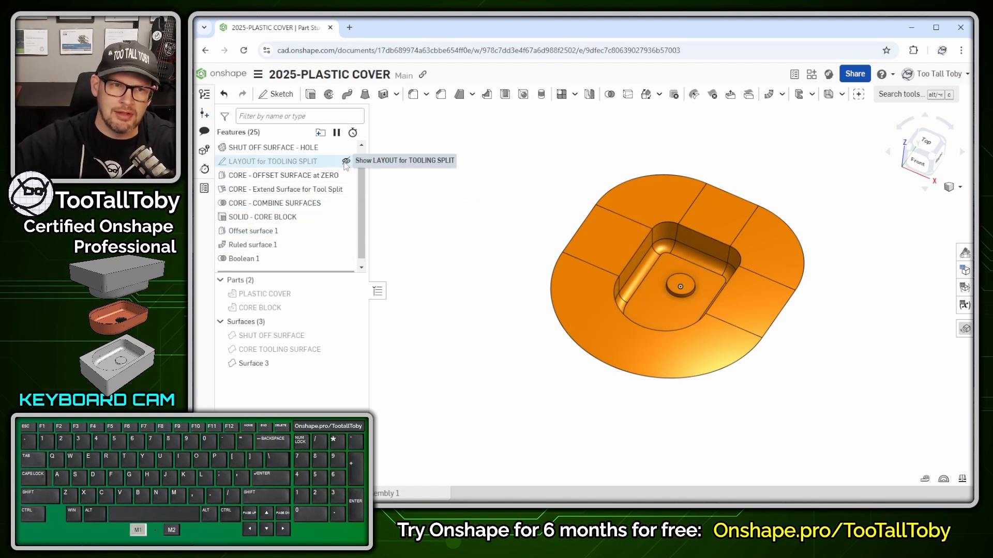
click(346, 162)
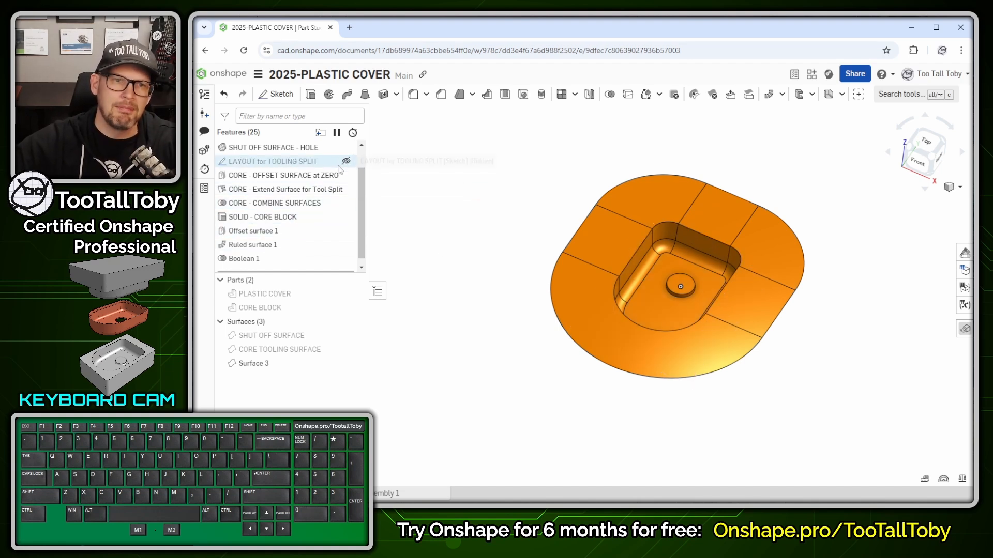
Rename the Offset surface 1 feature as "CAVITY - OFFSET SURFACE at ZERO".
click(253, 233)
text(n)
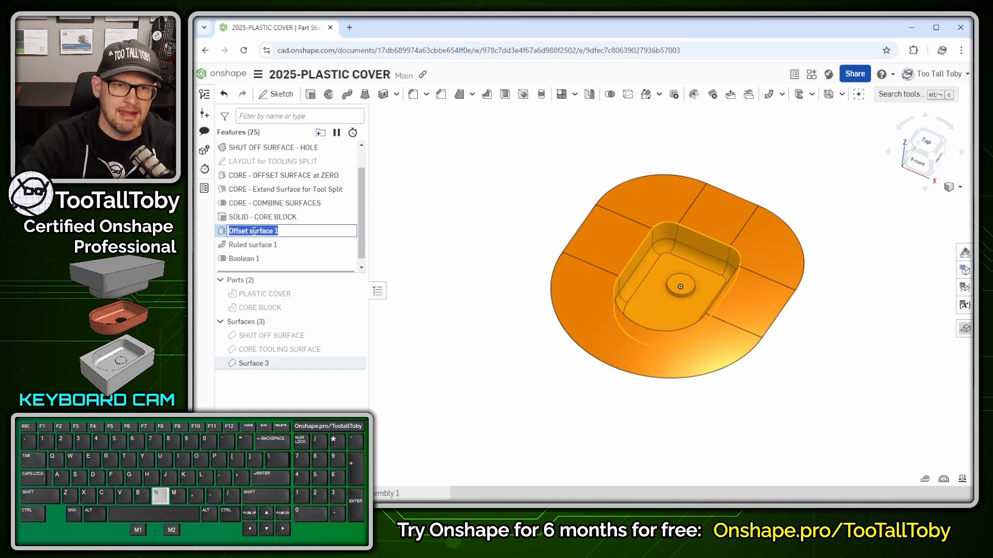
text(CAVIT)
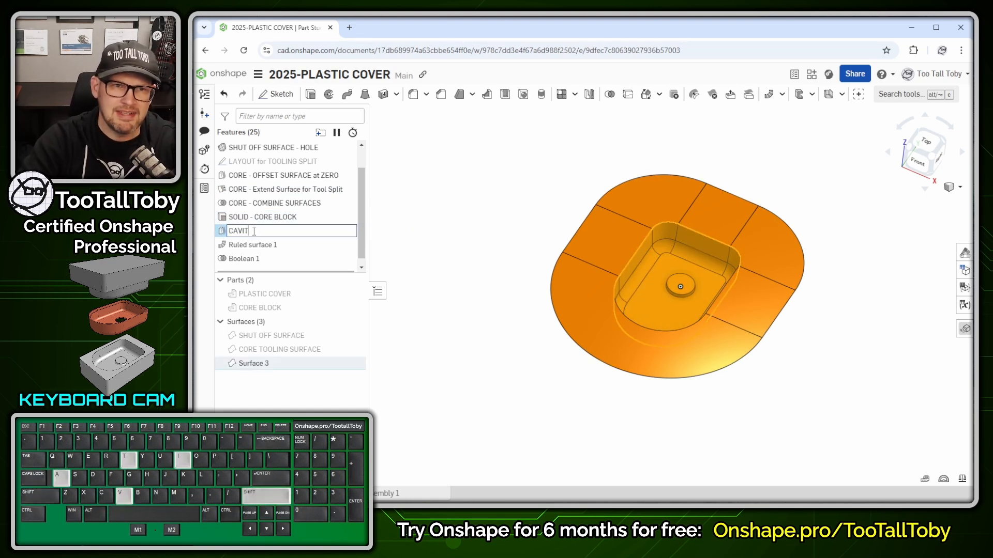
text(Y - OFGFG)
key(BackSpace)
key(BackSpace)
key(BackSpace)
key(BackSpace)
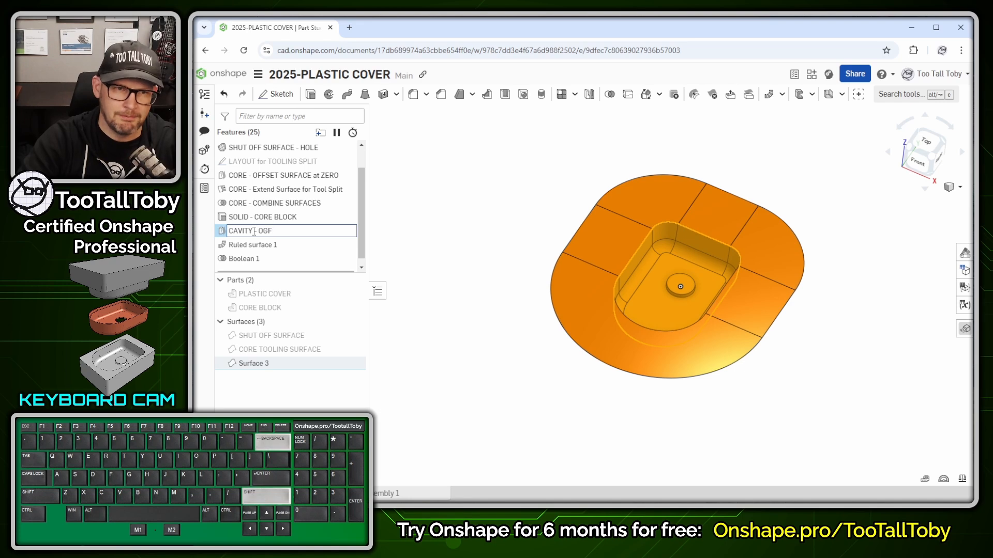
text(FFSET SURFACE A)
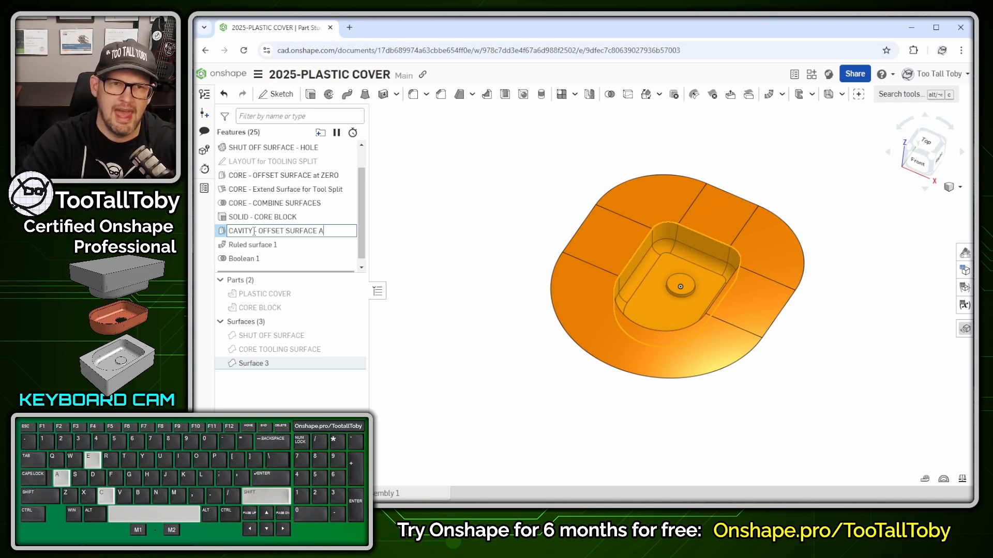
key(BackSpace)
text(at ZERO)
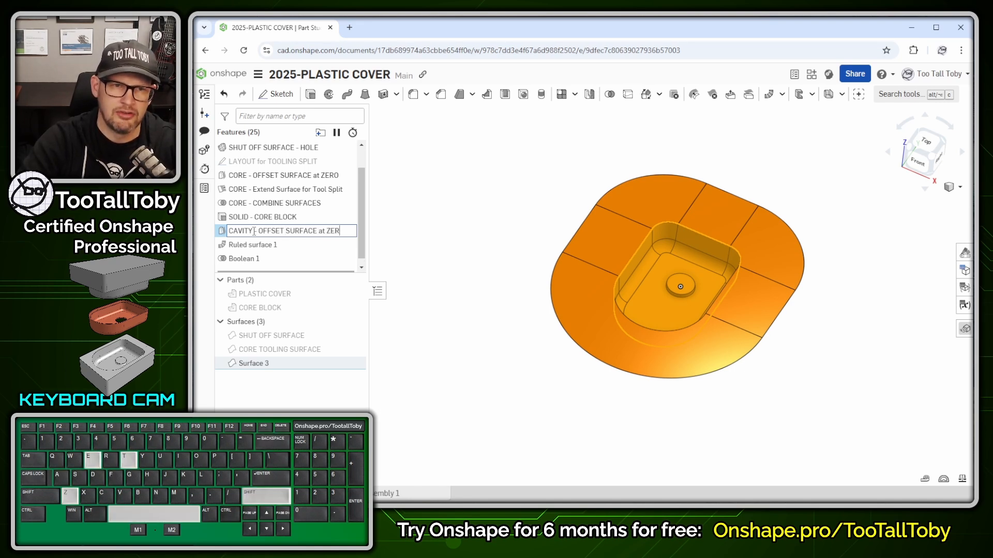
key(Return)
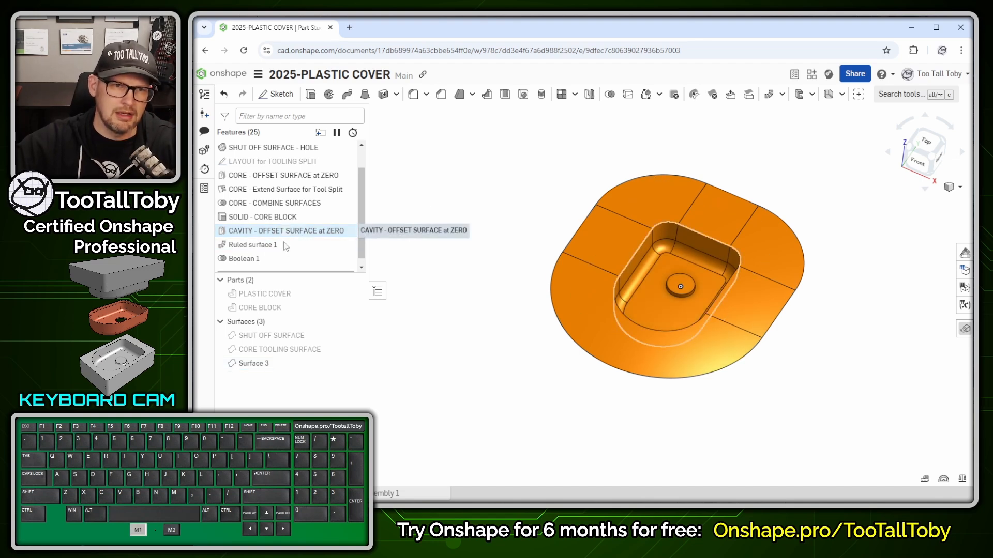
Rename the Ruled surface 1 feature as "CAVITY - Extended Surface for Tool Split".
click(257, 244)
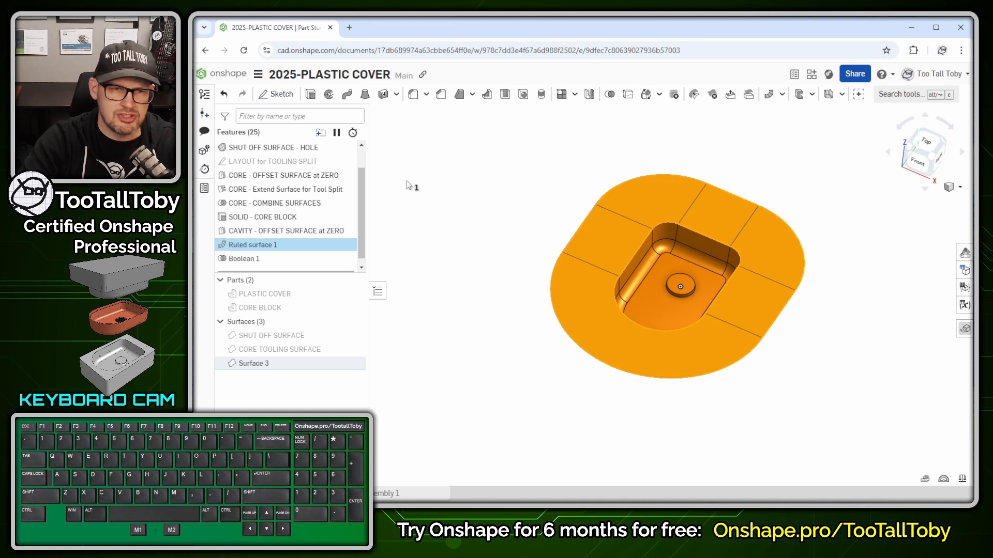
key(F2)
text(CAVITY )
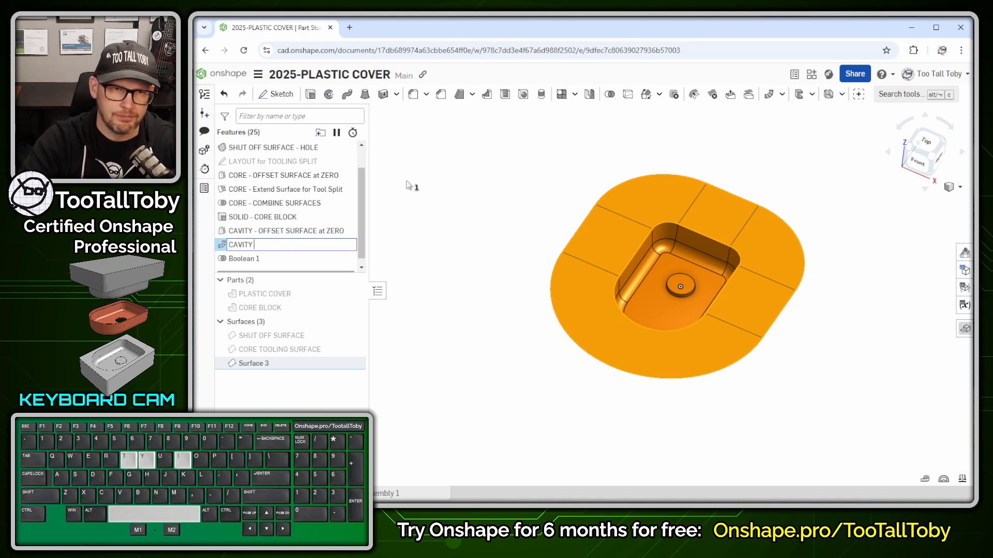
text(- Exte)
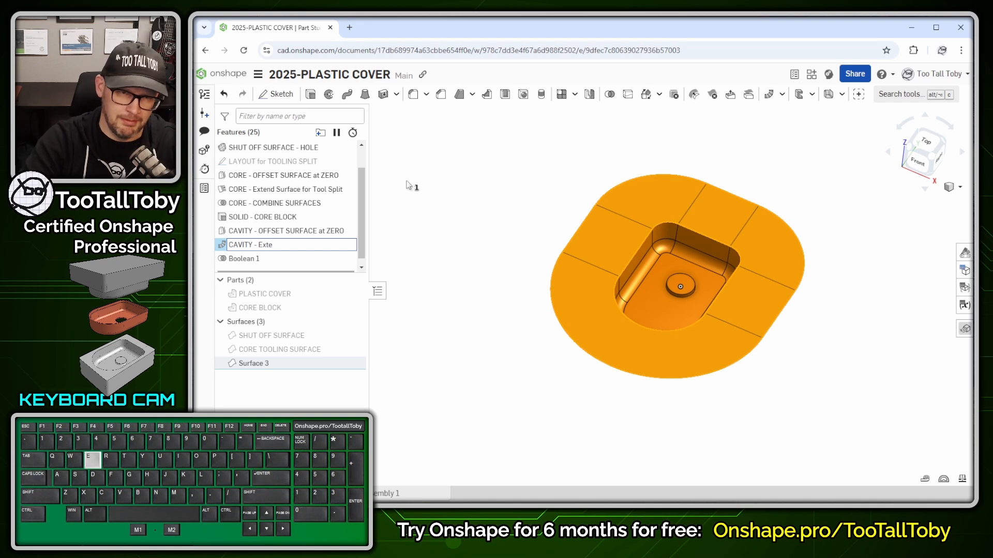
text(nded Surf)
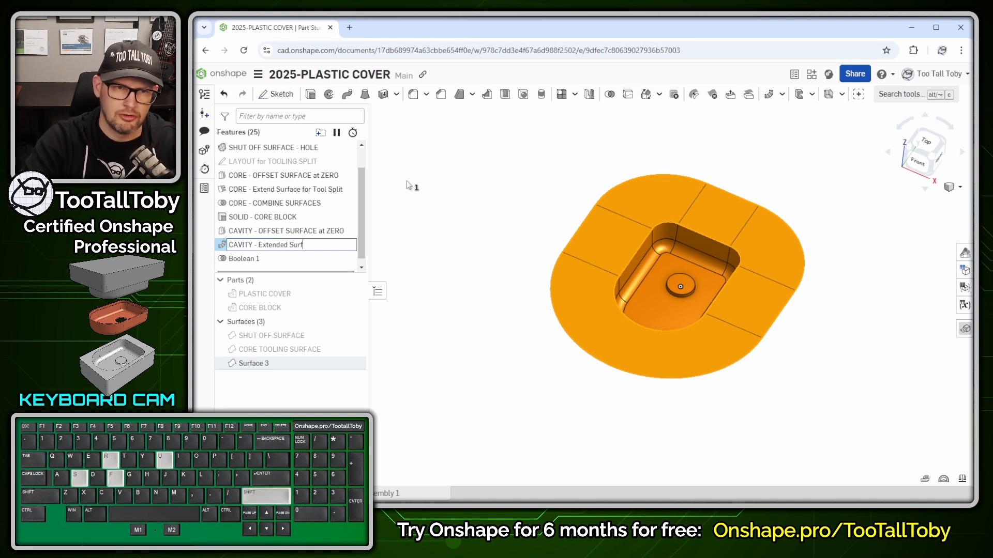
text(ace for Tool S)
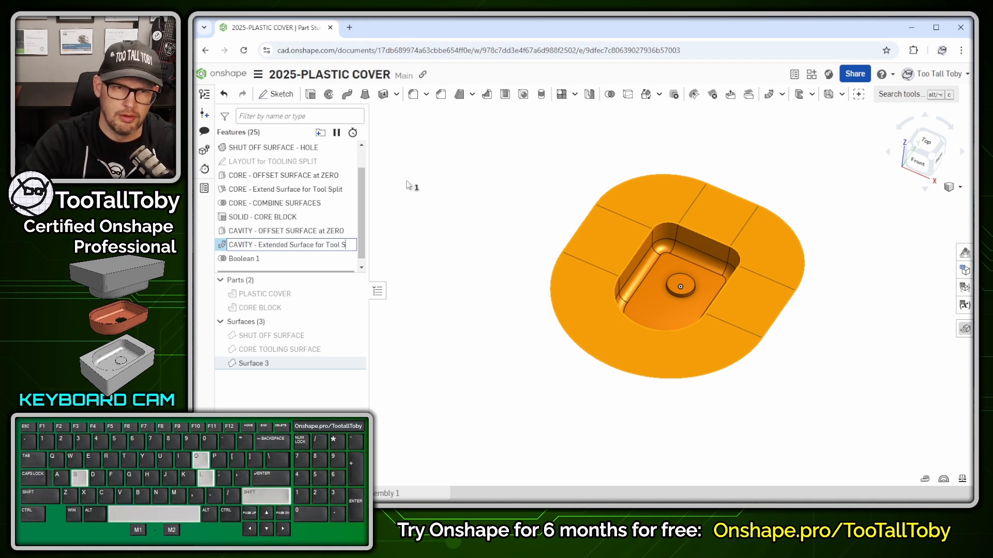
text(plit)
key(Return)
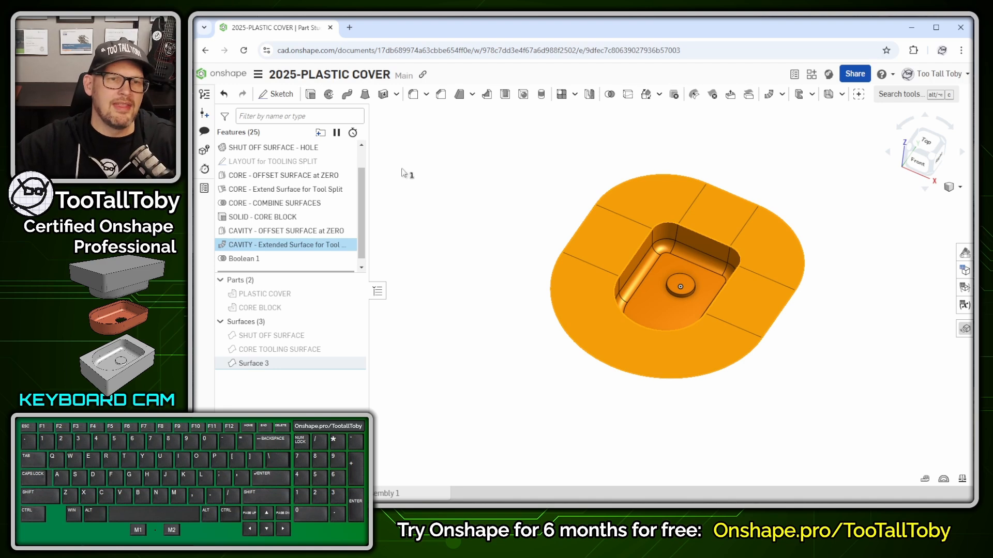
Rename the Boolean 1 feature as "CAVITY - COMBINE SURFACES".
click(235, 258)
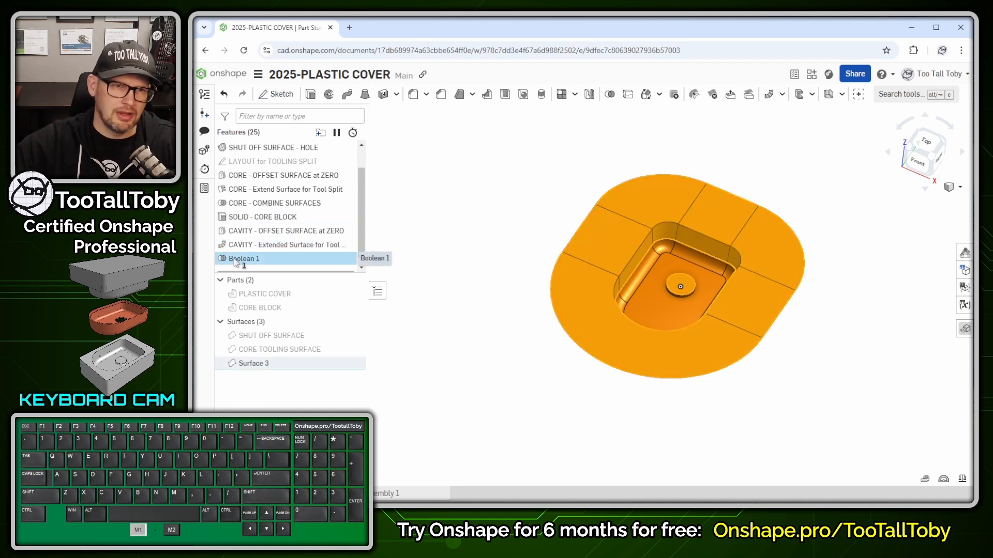
key(shift+n)
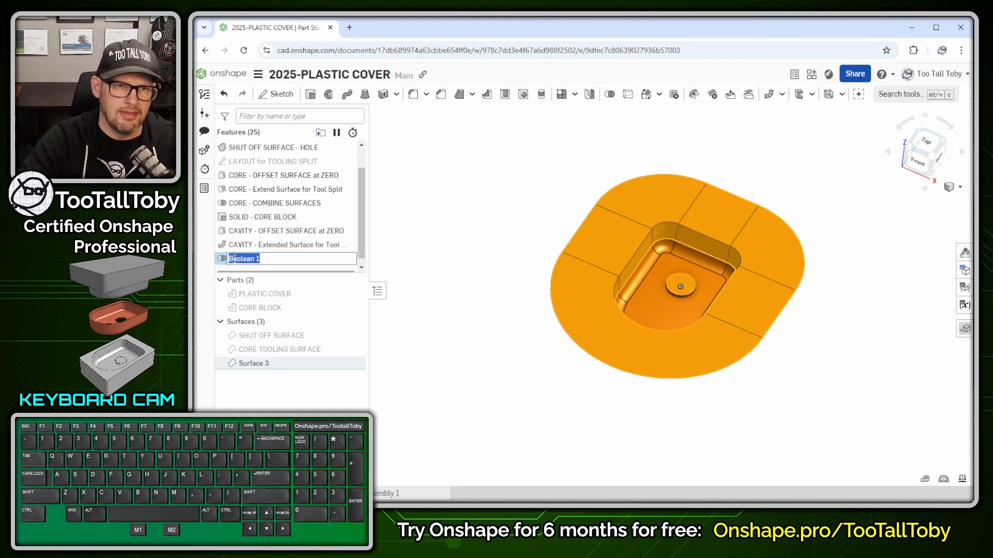
text(CAVIT)
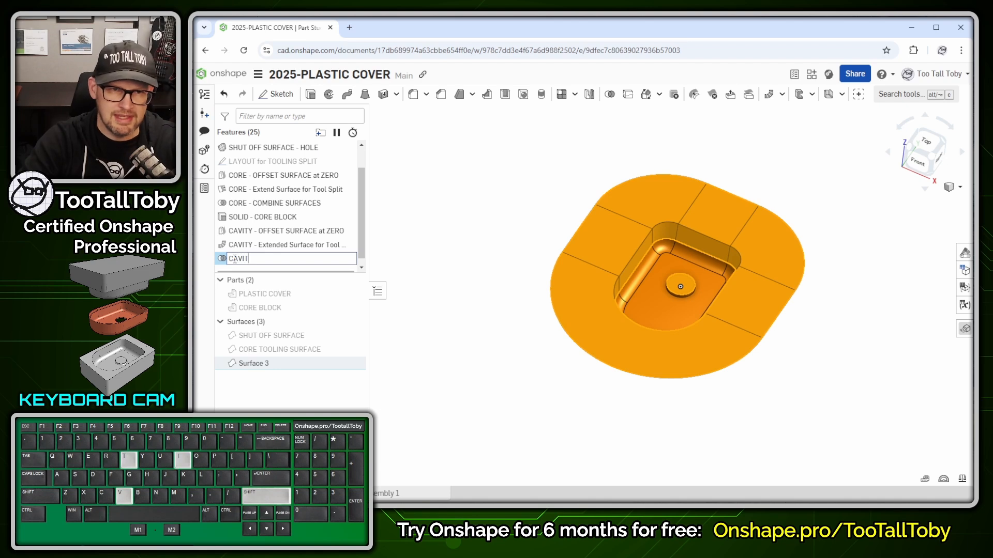
text(Y - COMBINE SURFACES)
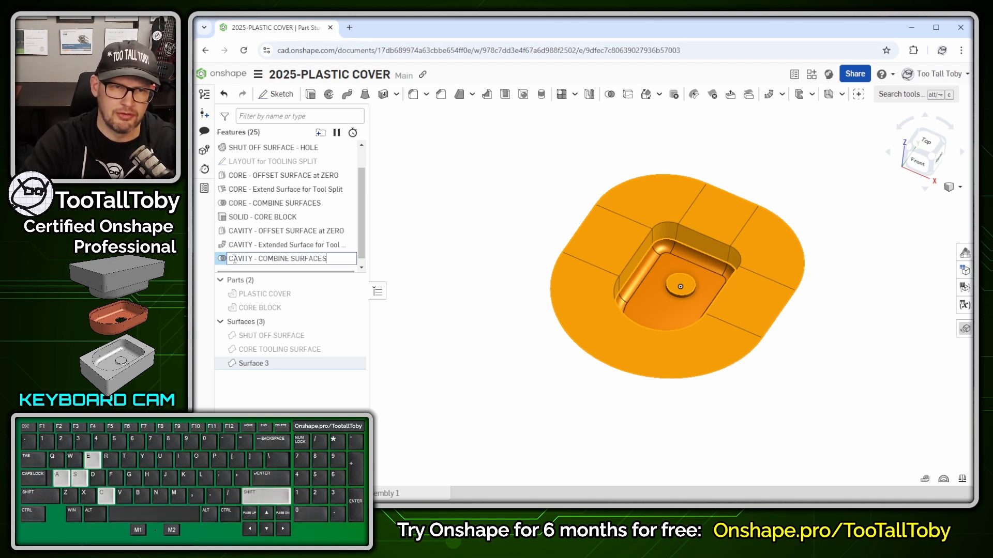
key(Return)
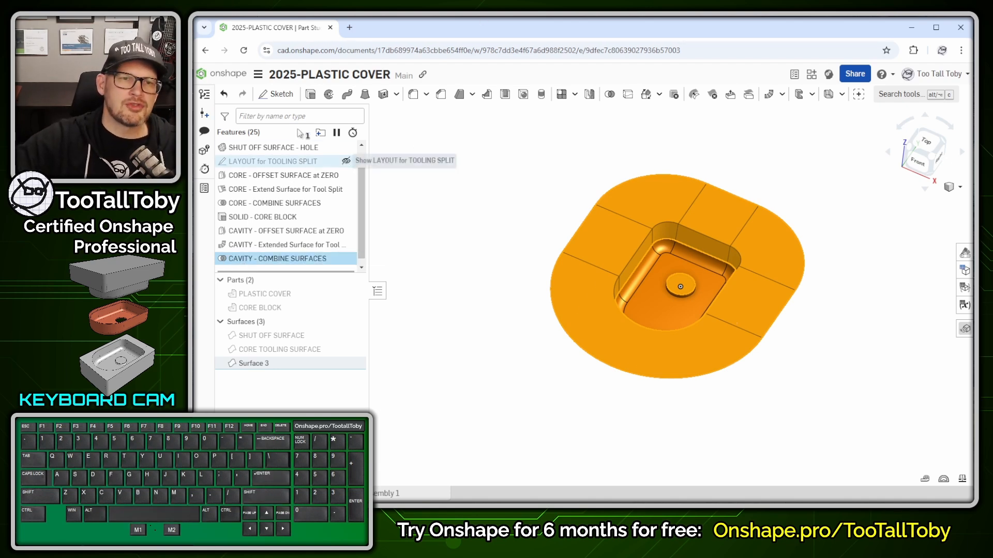
Rename Surface 3 as "CAVITY TOOLING SURFACE".
click(412, 207)
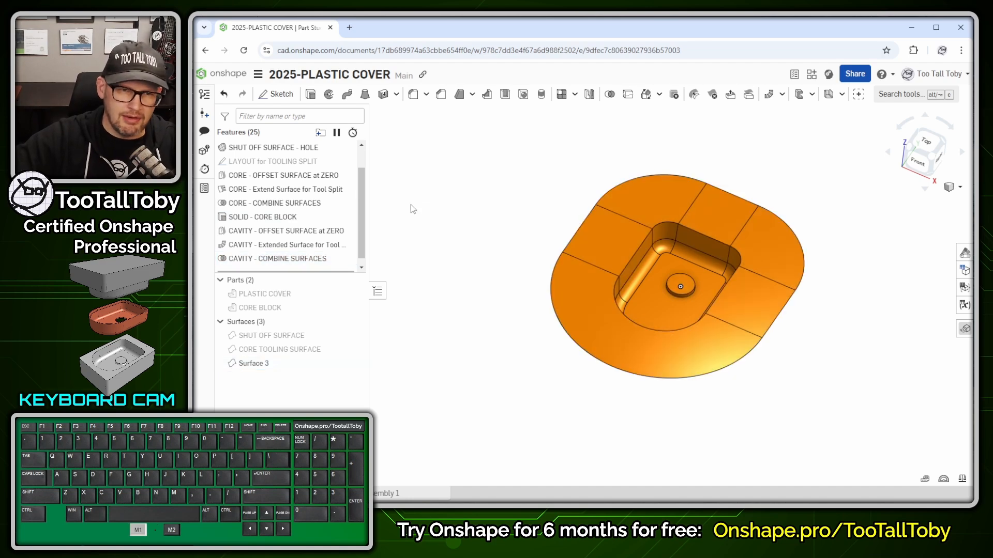
click(253, 365)
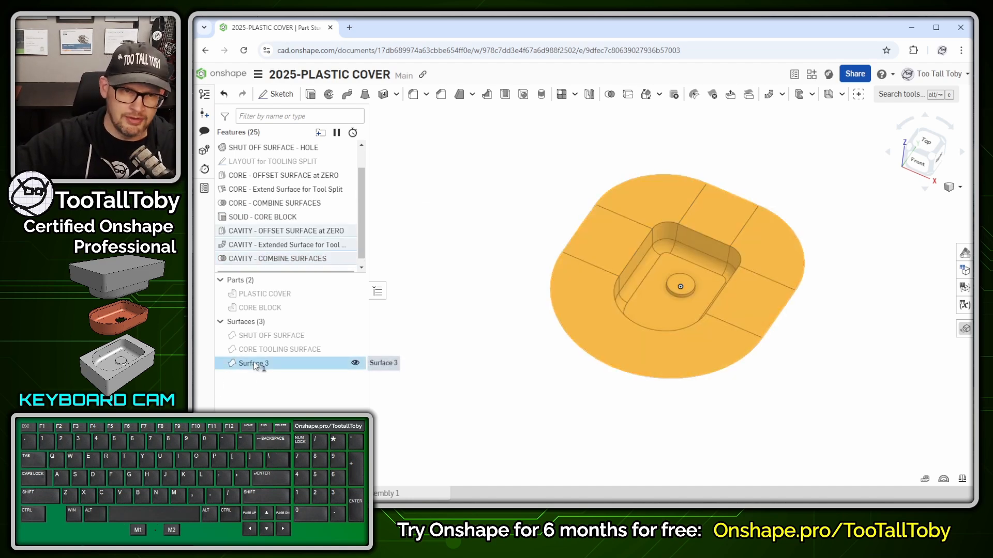
key(shift+n)
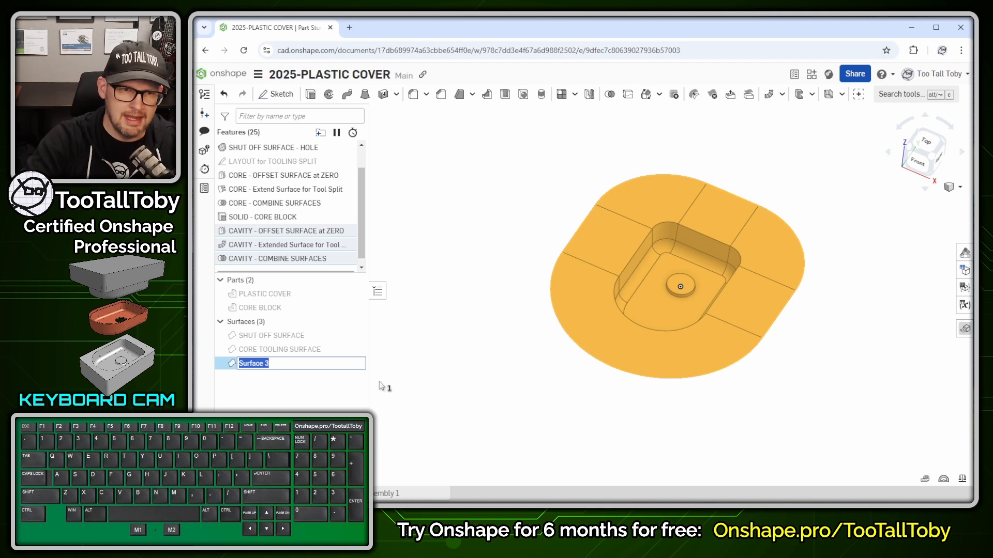
text(CAVITY T)
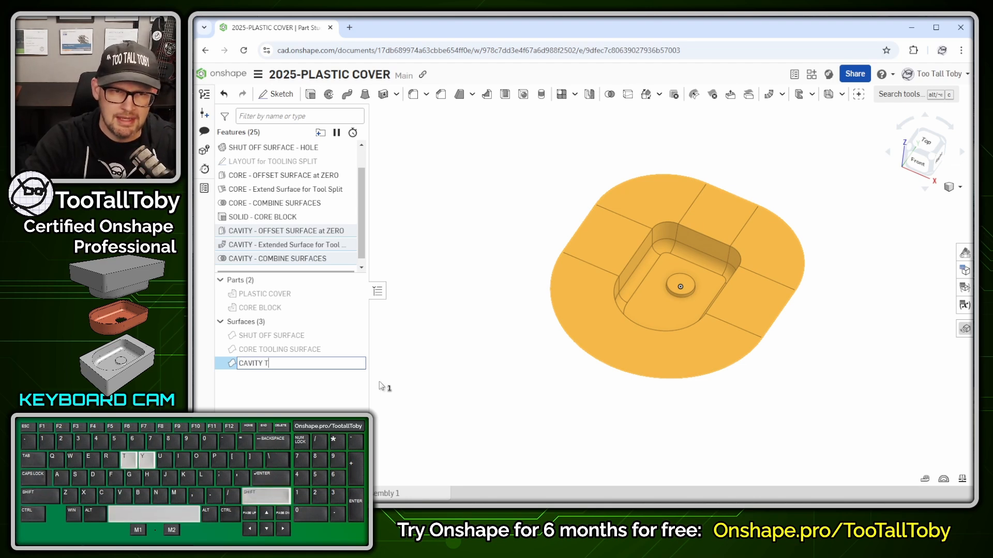
text(OOLING SURFACE)
key(Return)
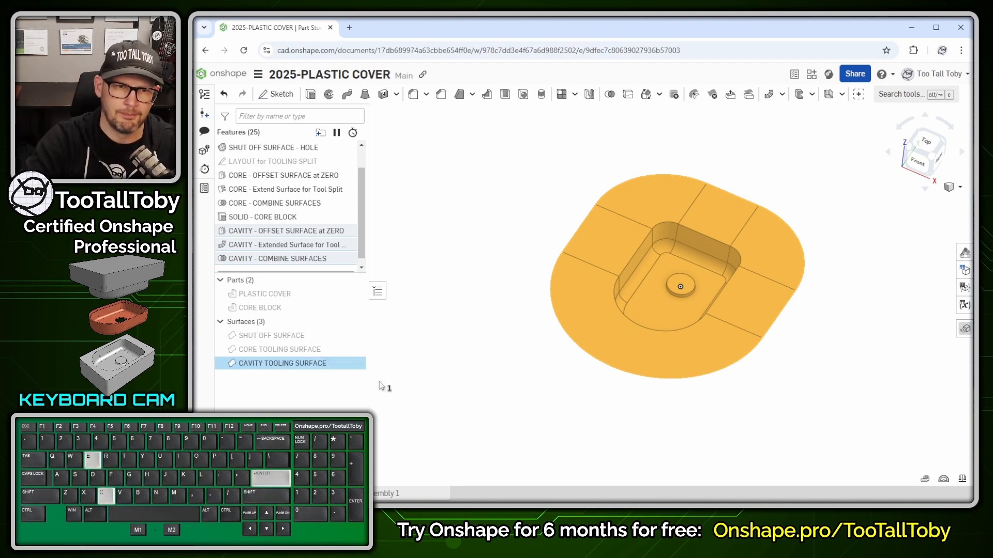
click(443, 316)
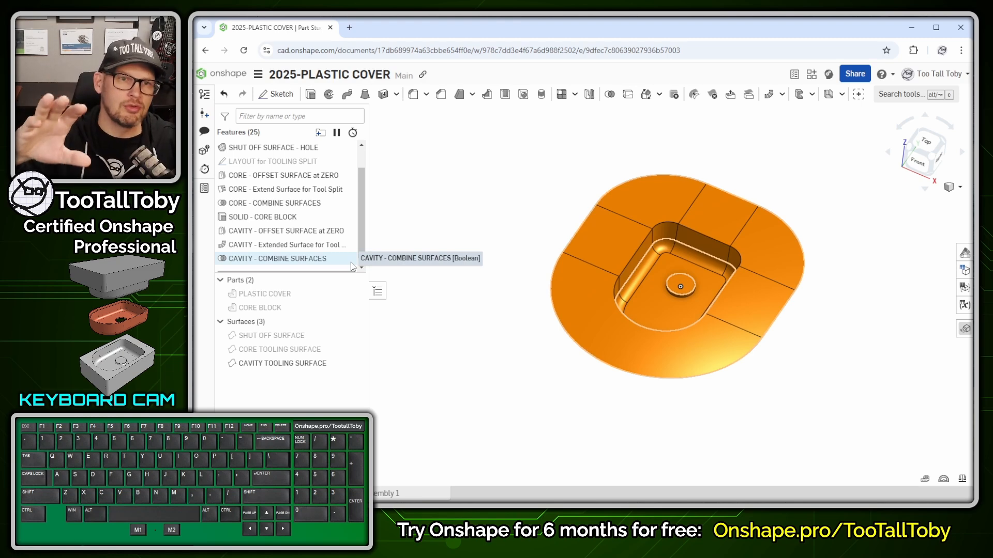
Set up a new solid extrude of the LAYOUT for TOOLING SPLIT sketch with a 25 mm blind starting offset, flipped below the sketch plane.
click(263, 165)
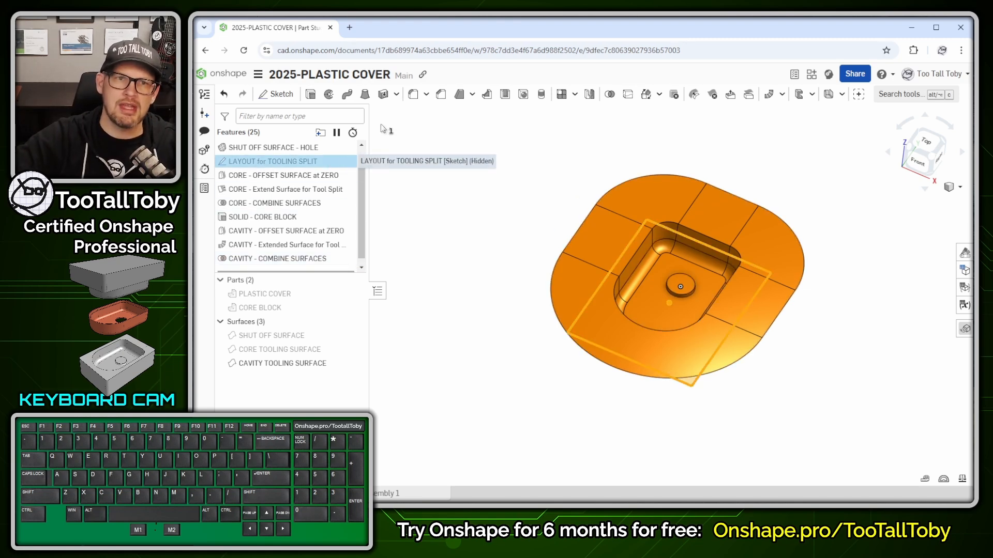
click(313, 100)
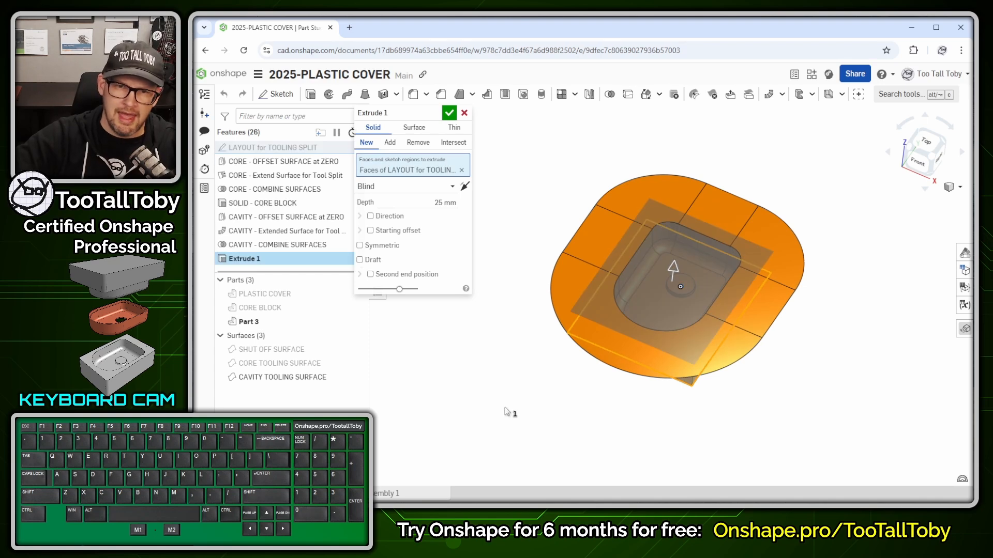
middle_drag(503, 407, 512, 373)
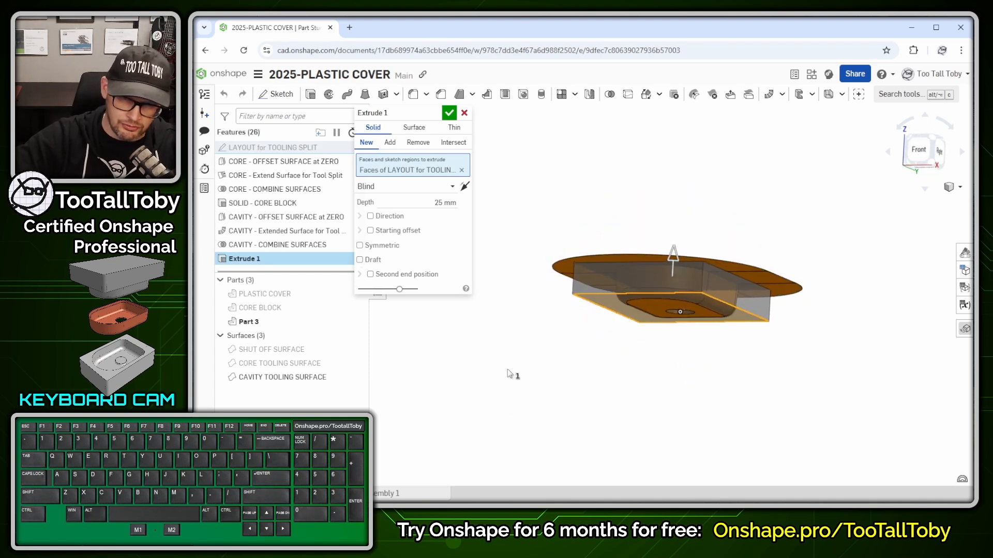
scroll(629, 284, up, 3)
scroll(658, 328, up, 3)
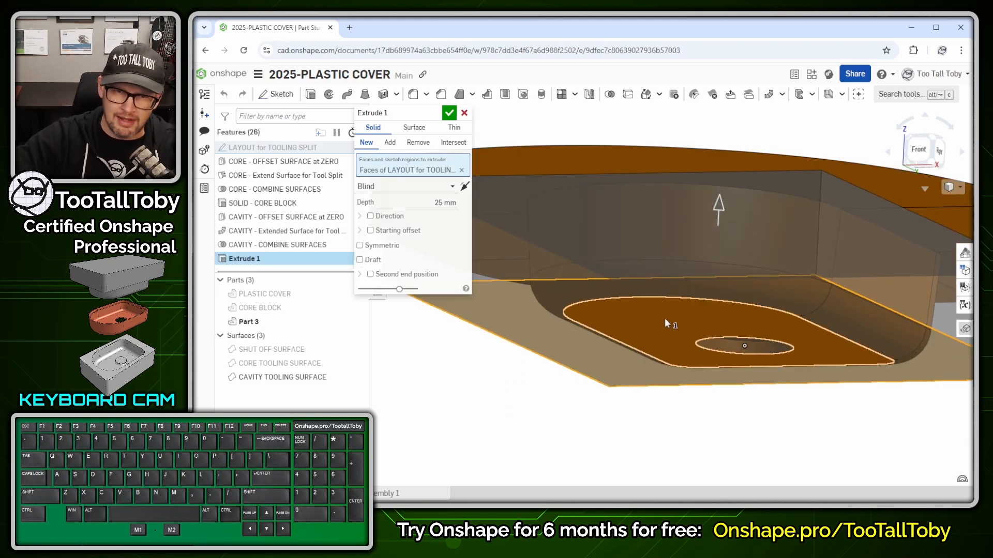
scroll(687, 362, down, 3)
scroll(695, 371, down, 2)
middle_drag(586, 363, 585, 375)
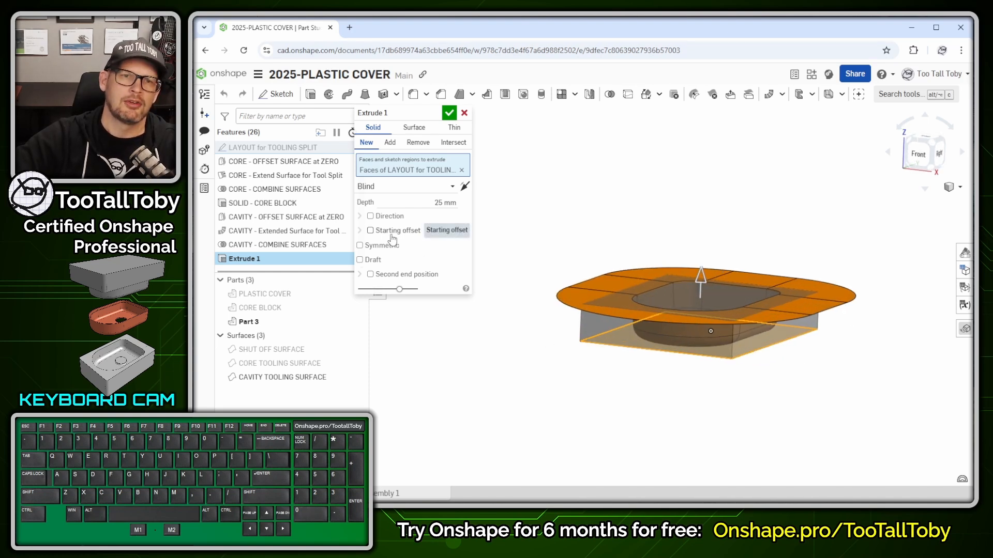
click(370, 230)
click(441, 260)
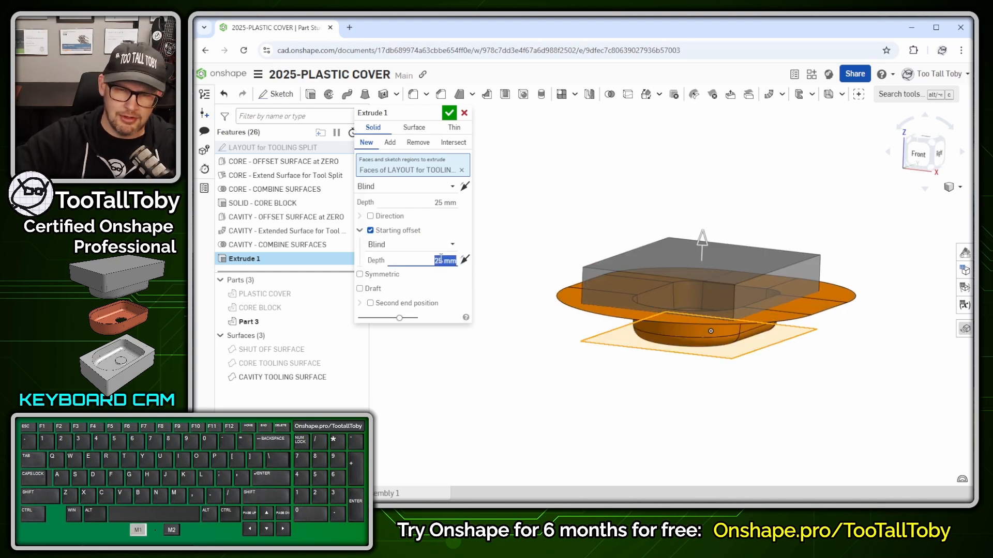
text(25)
key(Return)
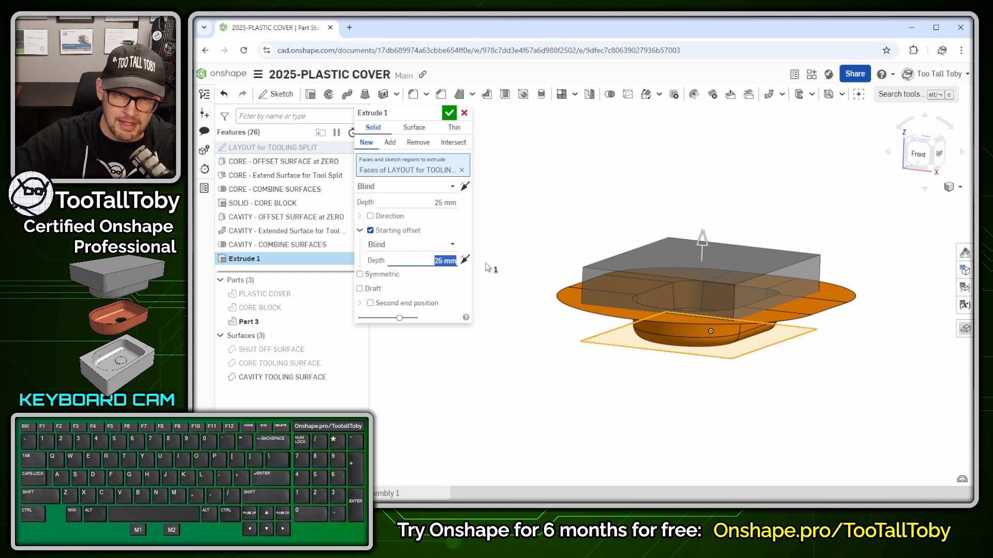
click(467, 264)
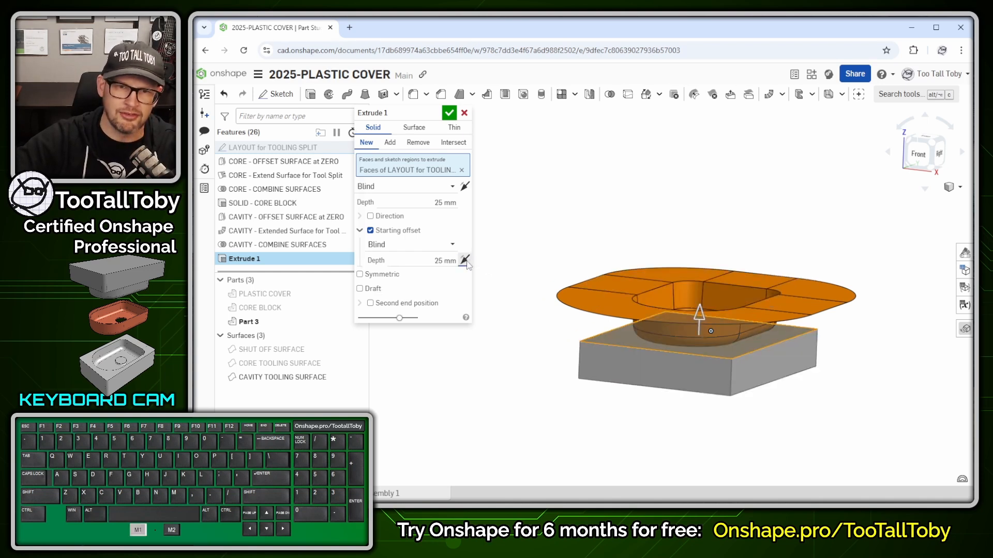
click(465, 261)
click(465, 260)
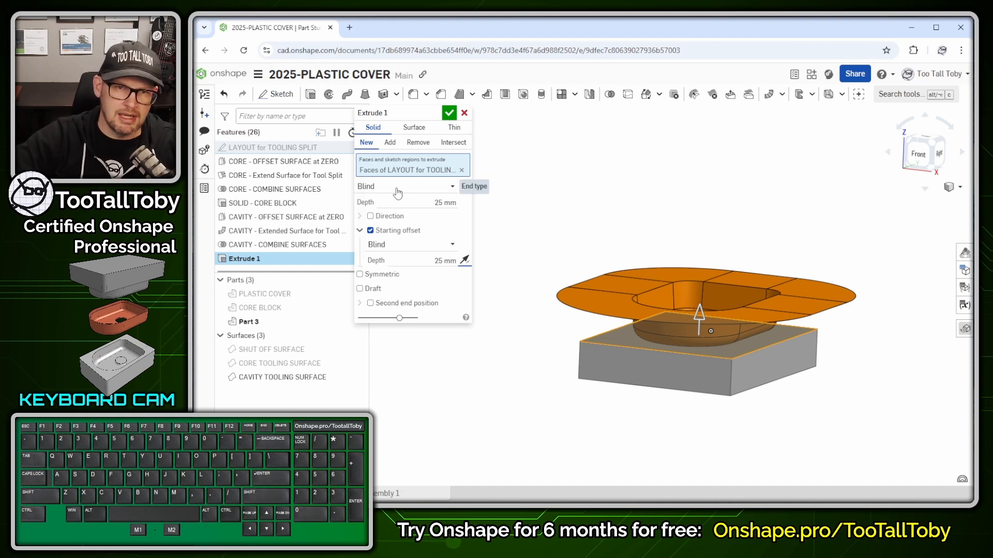
End the extrude up to the CAVITY TOOLING SURFACE using Up to part, accept it, and hide that surface.
click(453, 188)
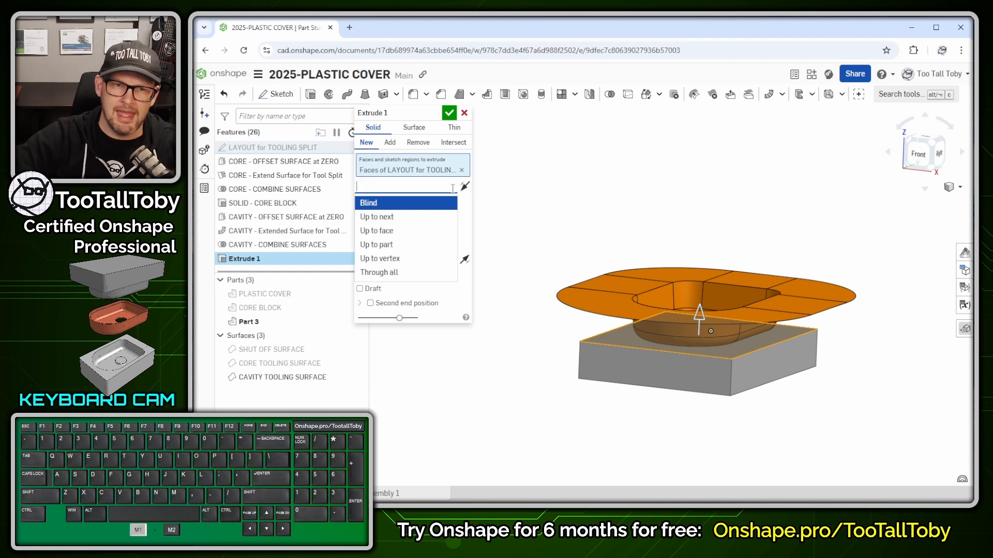
click(393, 245)
click(629, 287)
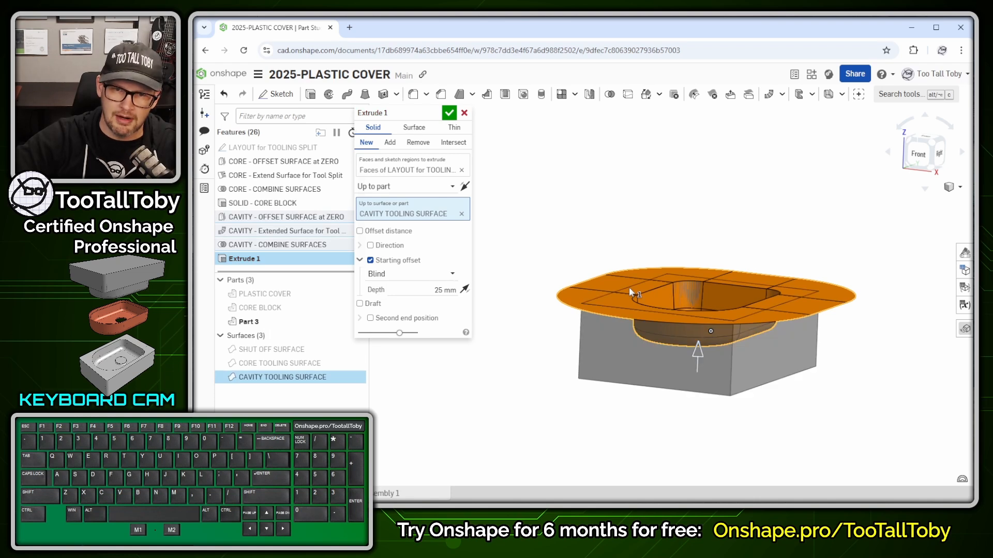
right_drag(689, 469, 664, 460)
click(449, 113)
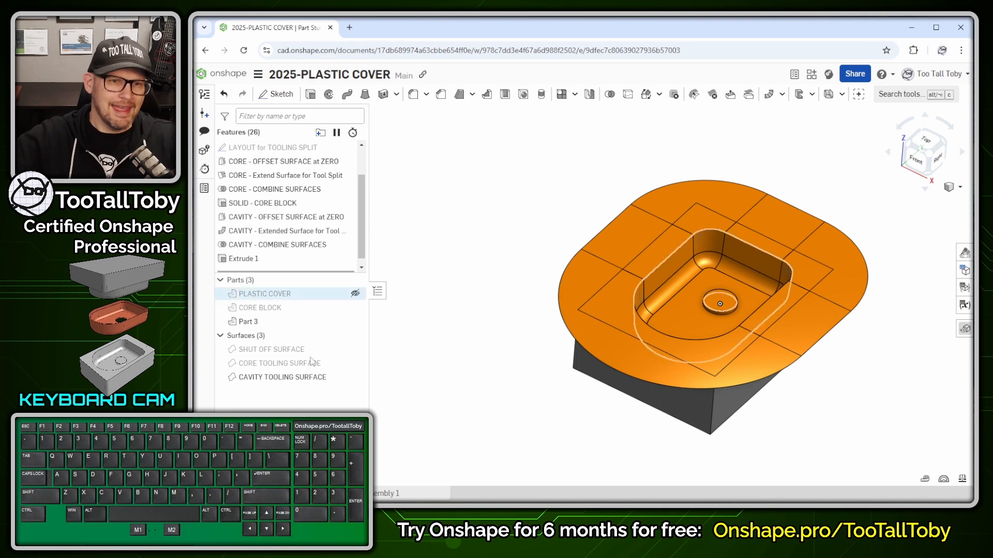
click(355, 377)
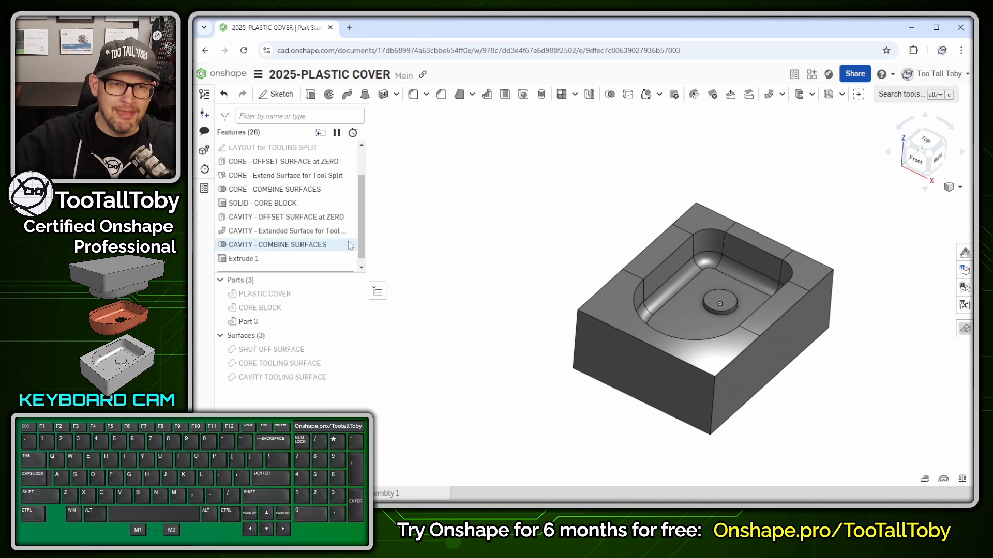
Rename the Extrude 1 feature as "SOLID - CAVITY BLOCK".
click(247, 259)
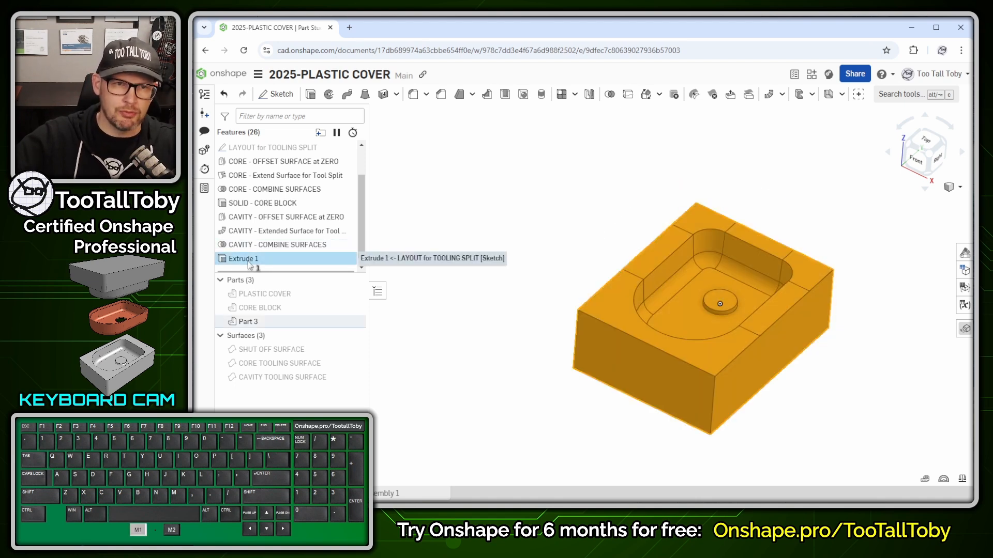
click(247, 259)
text(SO)
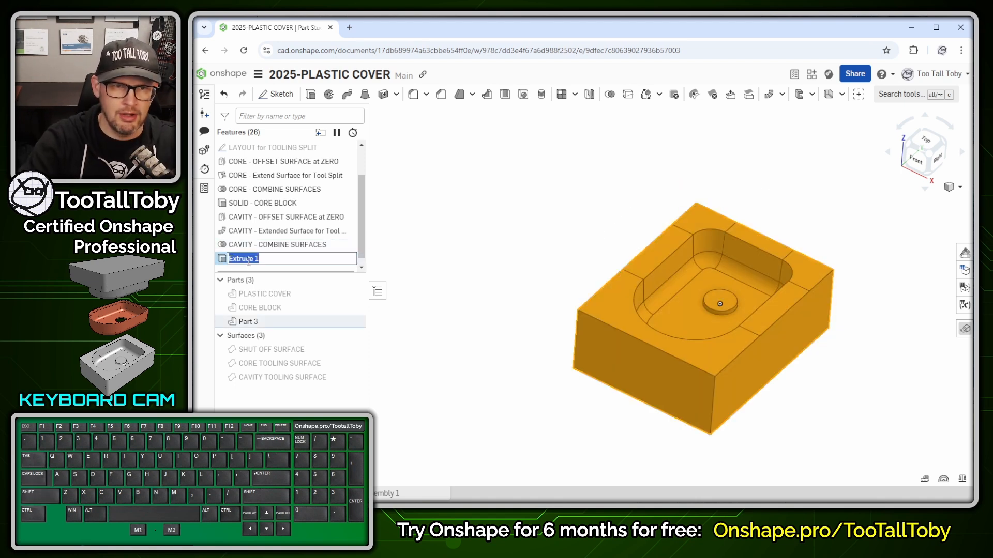
text(LID - CAV)
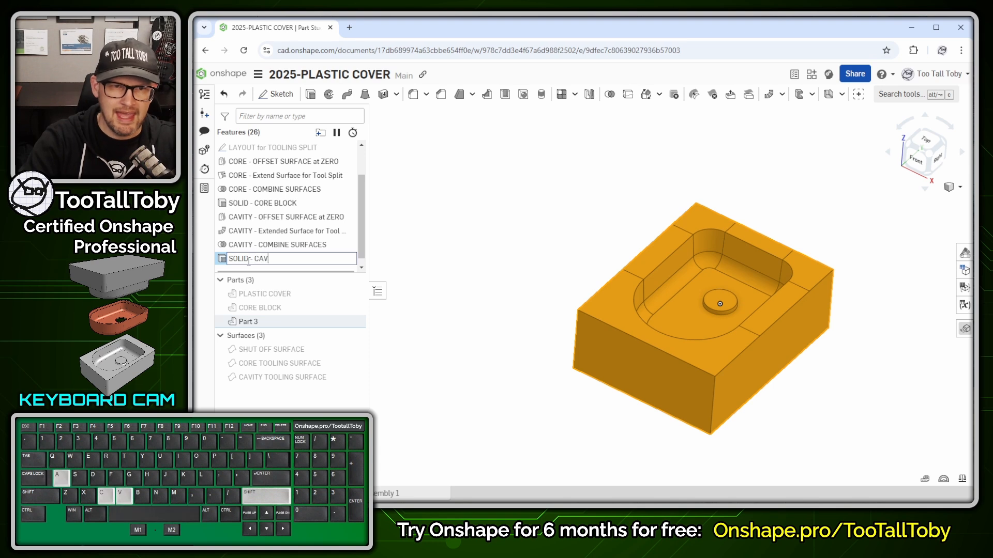
text(ITY BLOCK)
key(Return)
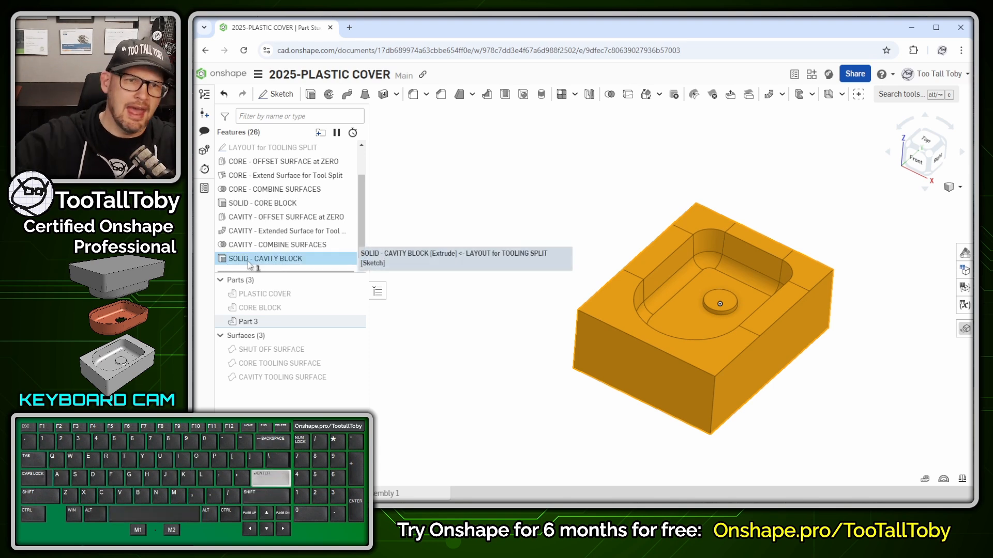
click(272, 266)
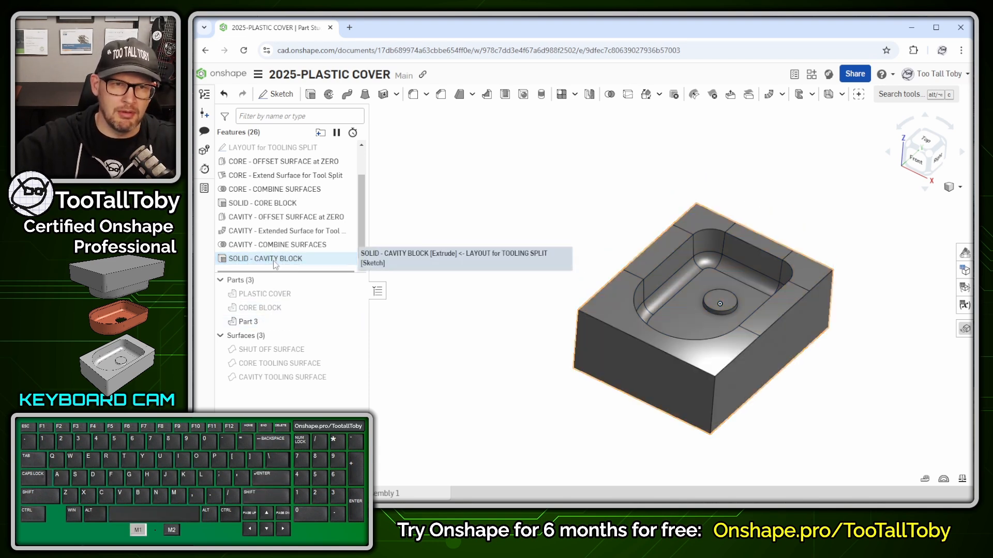
Rename Part 3 as "CAVITY BLOCK".
click(248, 322)
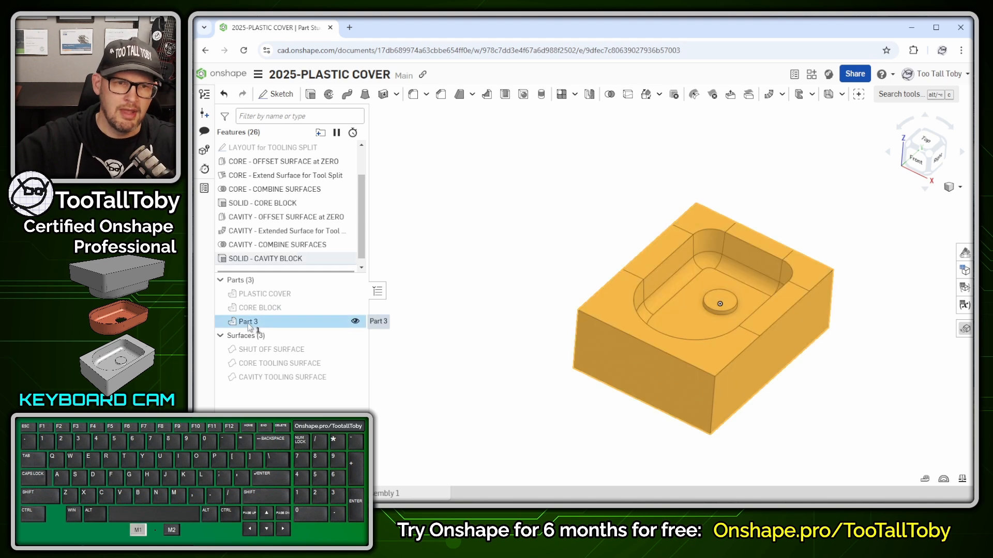
double_click(248, 322)
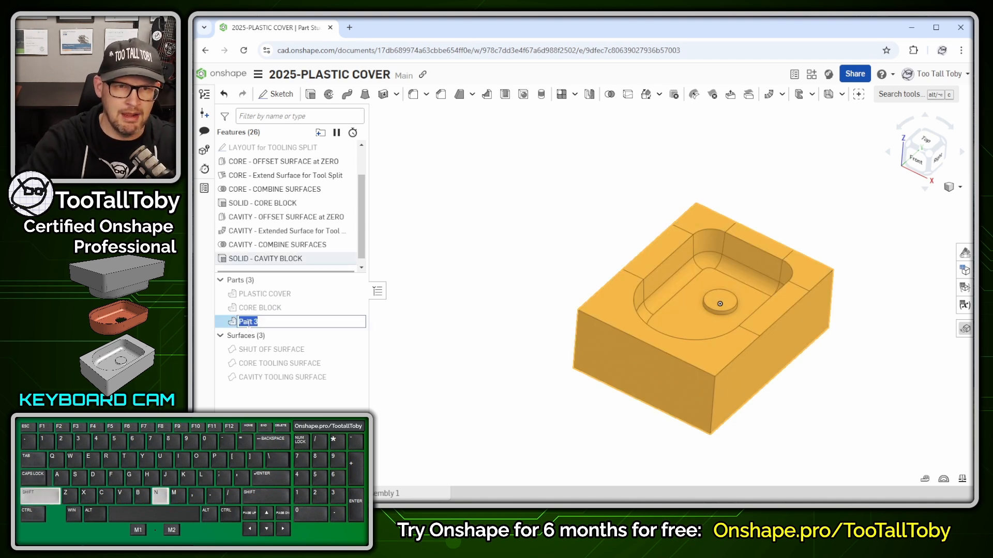
text(CAVITY BLOCK)
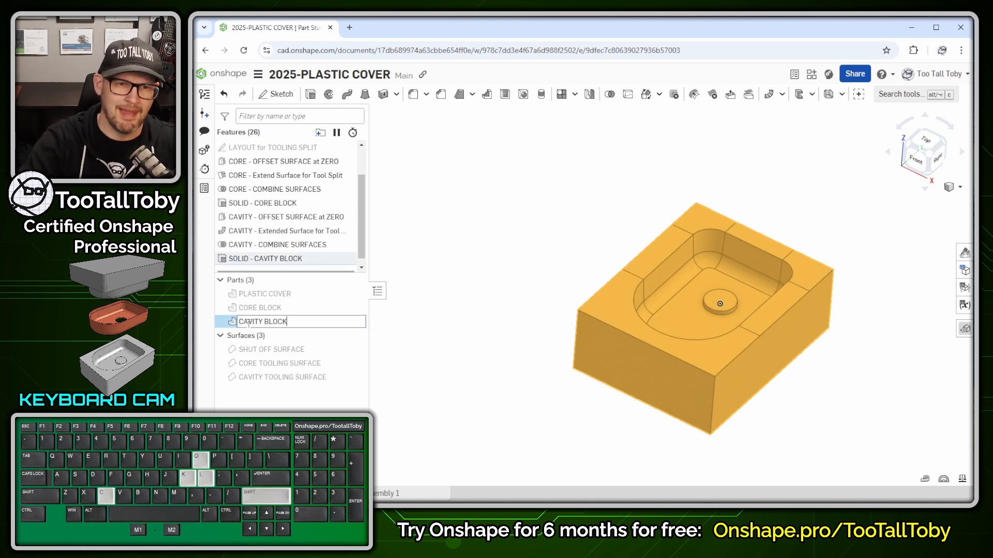
key(Return)
click(473, 227)
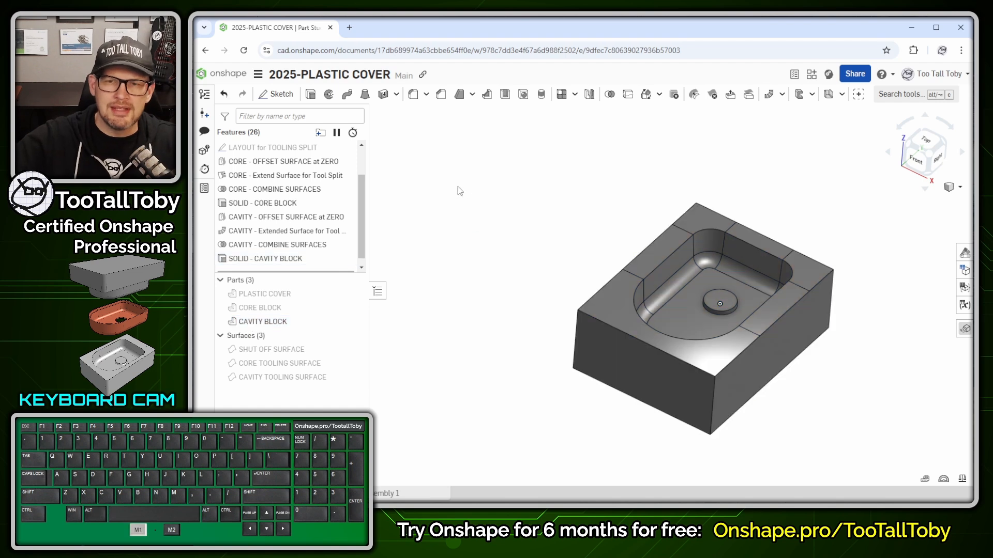
Show the PLASTIC COVER part and section the model along the Front plane to examine its fit in the cavity block.
click(355, 294)
scroll(269, 194, up, 2)
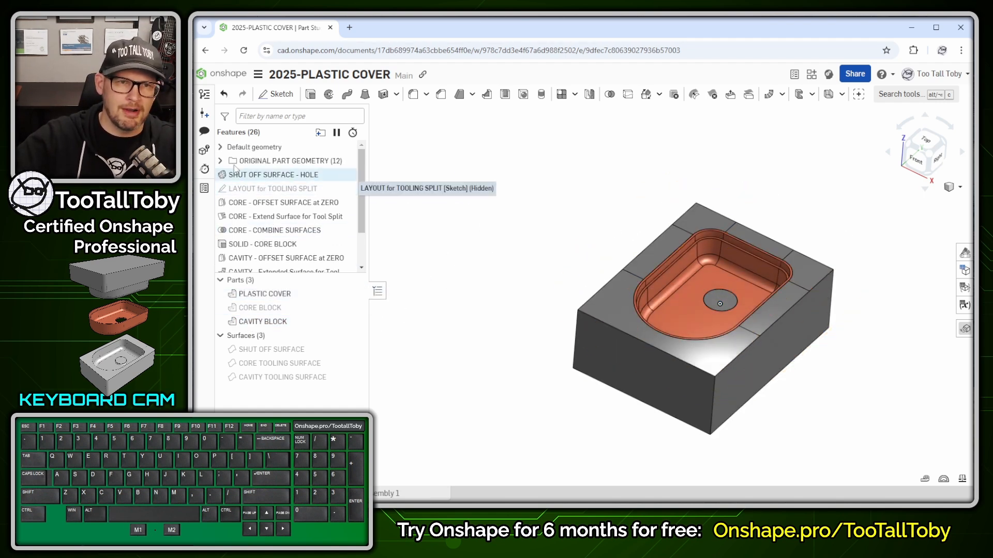
click(220, 147)
right_click(250, 194)
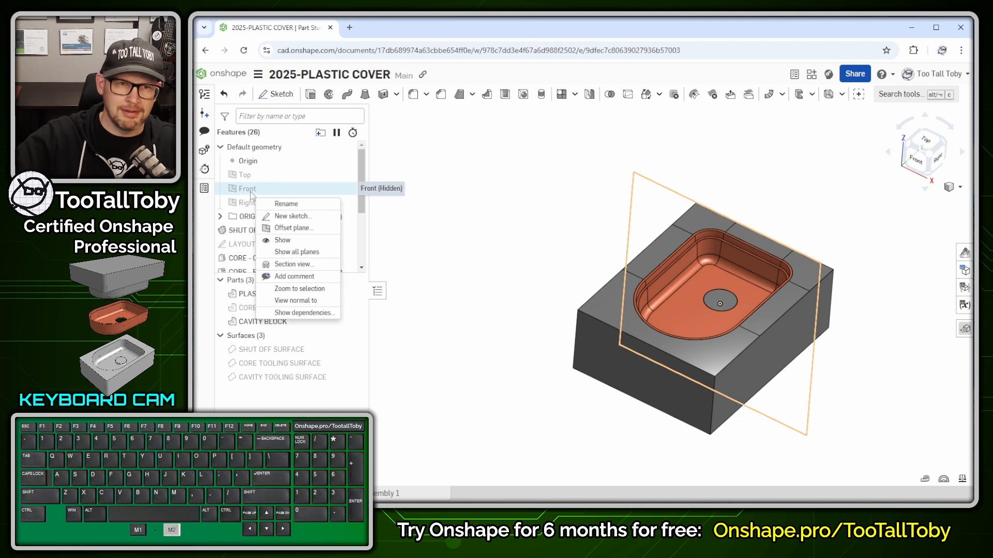
click(542, 264)
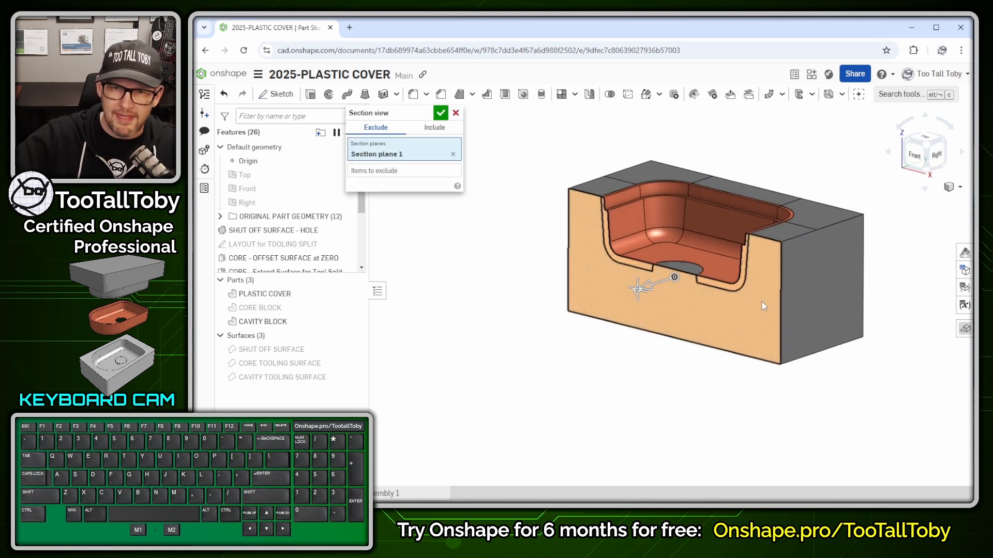
click(441, 113)
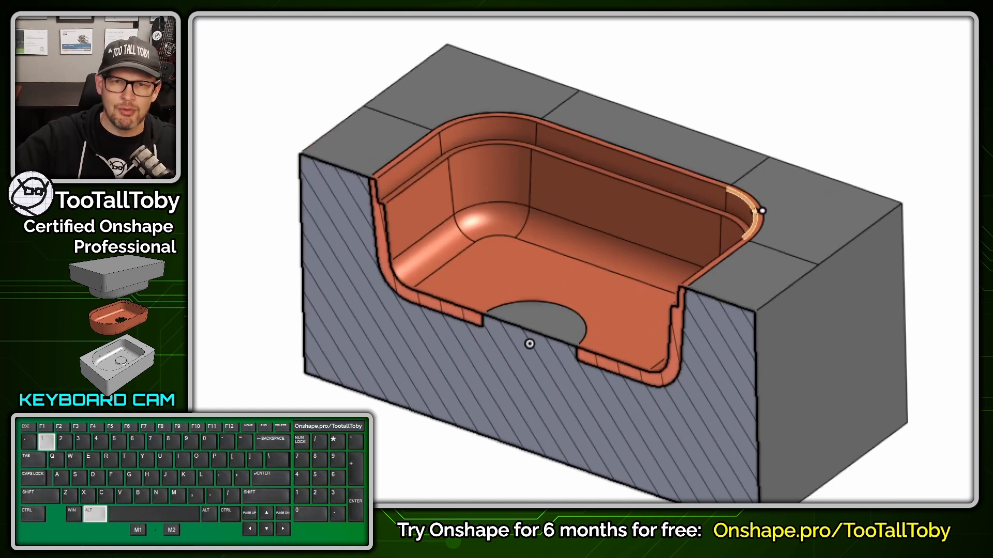
click(371, 399)
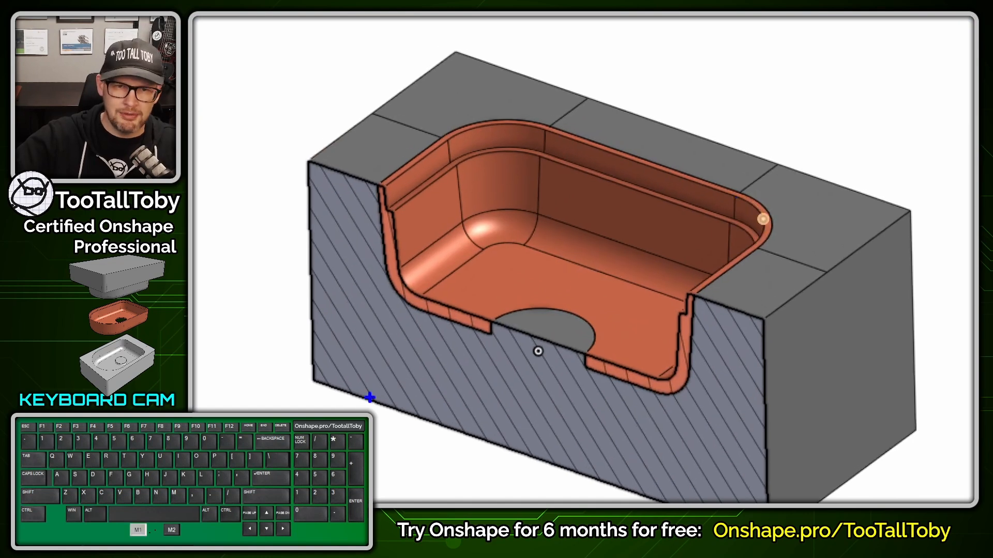
ctrl+shift+drag(451, 324, 451, 408)
ctrl+shift+drag(394, 299, 337, 354)
ctrl+shift+drag(364, 223, 316, 219)
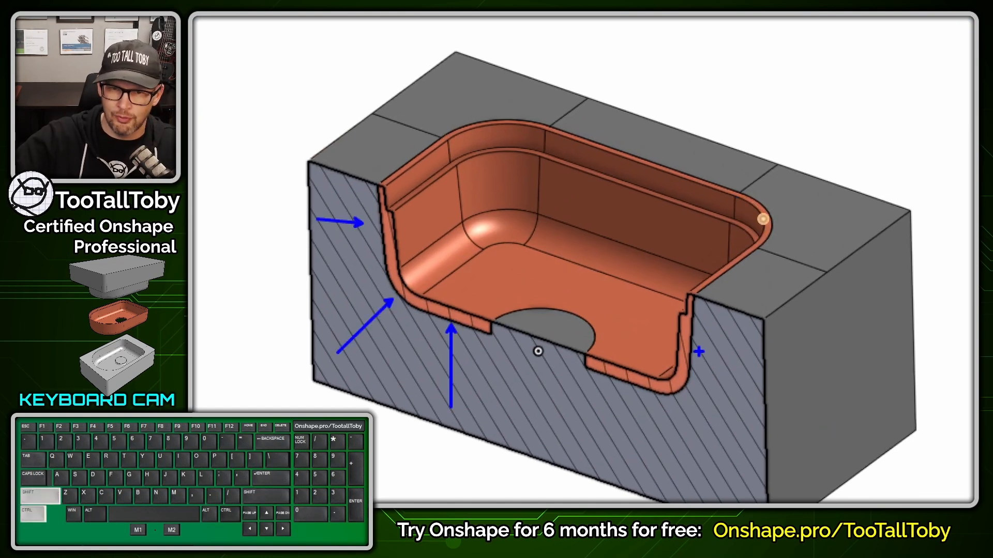
ctrl+shift+drag(699, 352, 769, 378)
ctrl+shift+drag(657, 398, 657, 442)
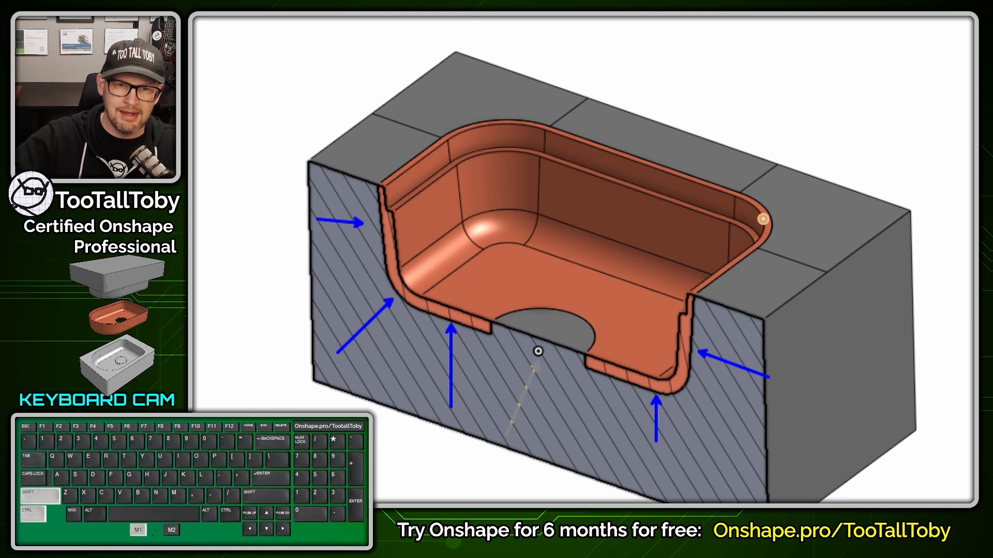
ctrl+shift+drag(510, 423, 507, 435)
mouse_move(618, 309)
mouse_down()
mouse_move(635, 308)
mouse_move(473, 294)
mouse_up()
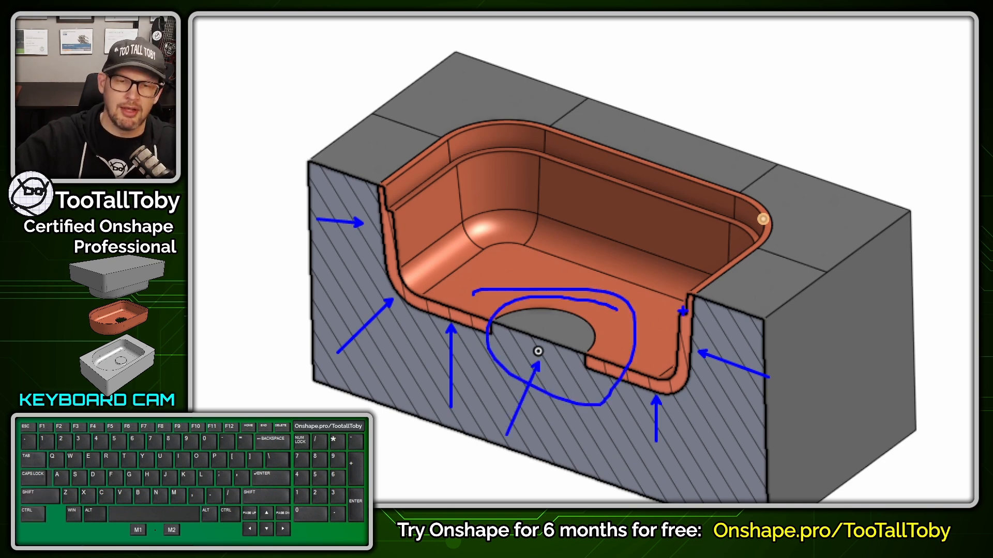
key(Escape)
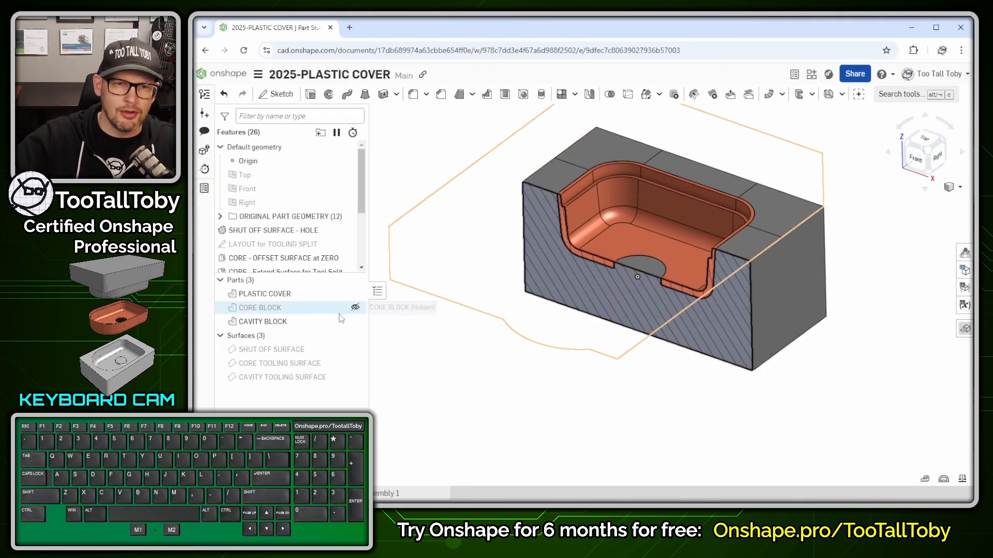
Show the CORE BLOCK part and hide the PLASTIC COVER to examine the molding gap between the two blocks in section.
click(356, 307)
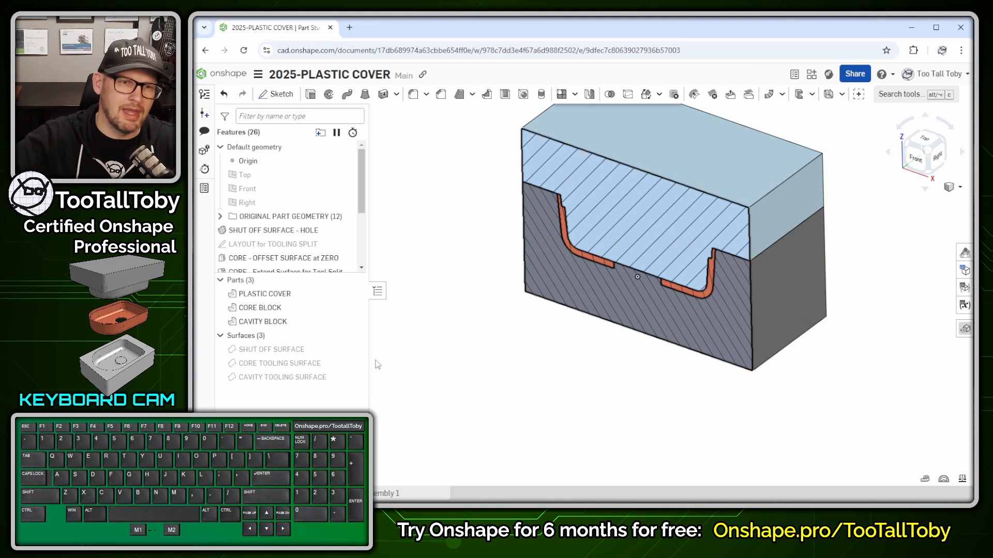
click(355, 293)
key(f)
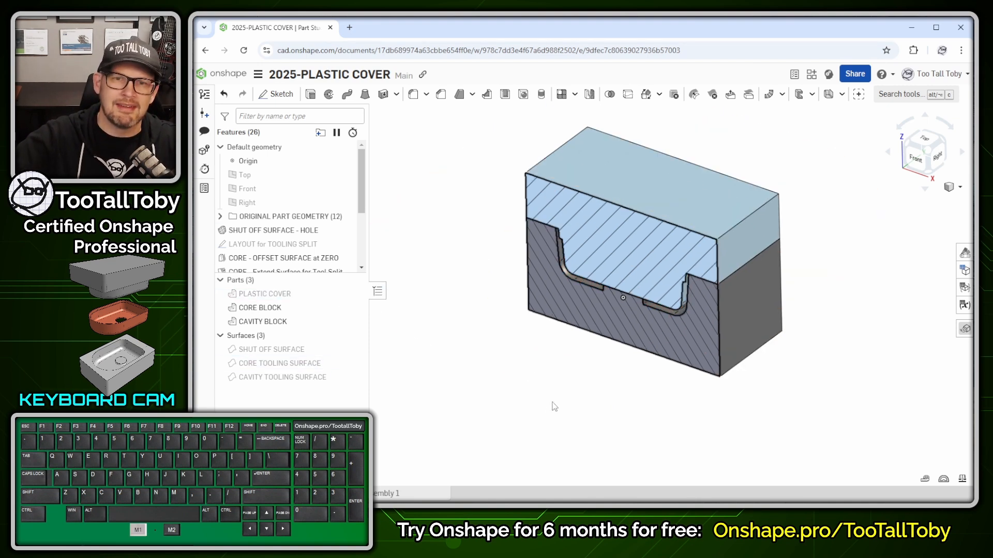
mouse_move(556, 384)
right_down()
mouse_move(574, 361)
mouse_move(591, 362)
mouse_move(562, 378)
right_up()
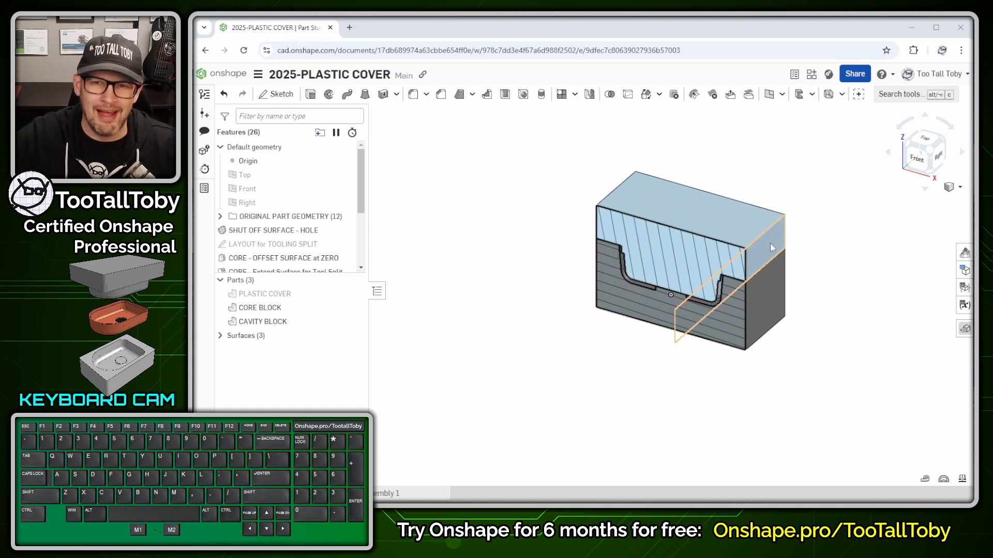
key(alt+1)
click(763, 231)
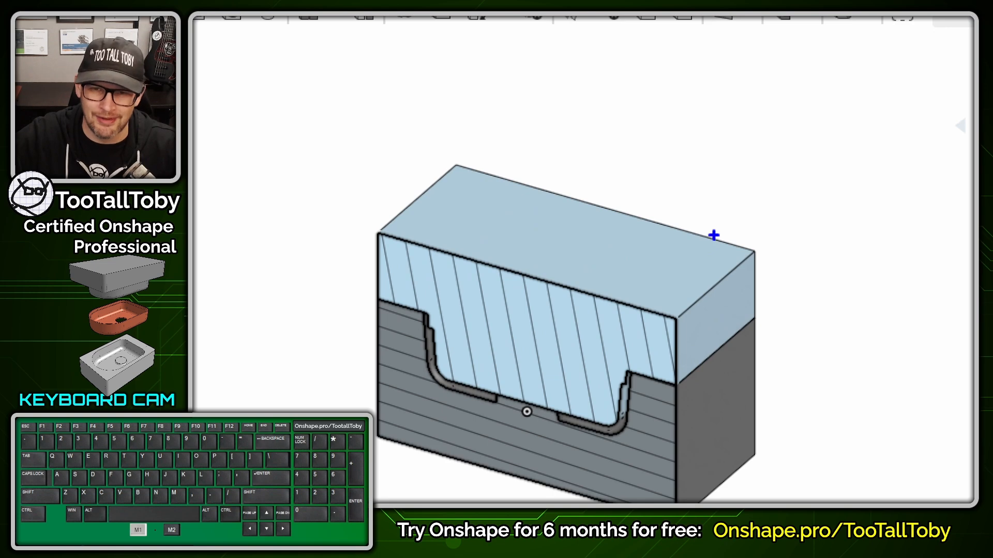
drag(433, 180, 434, 189)
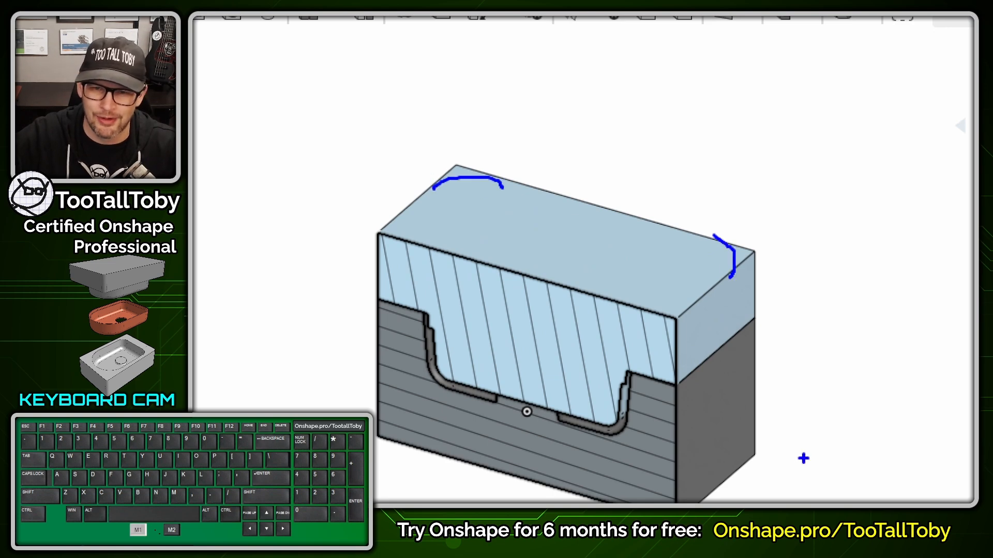
drag(744, 474, 748, 430)
key(alt+1)
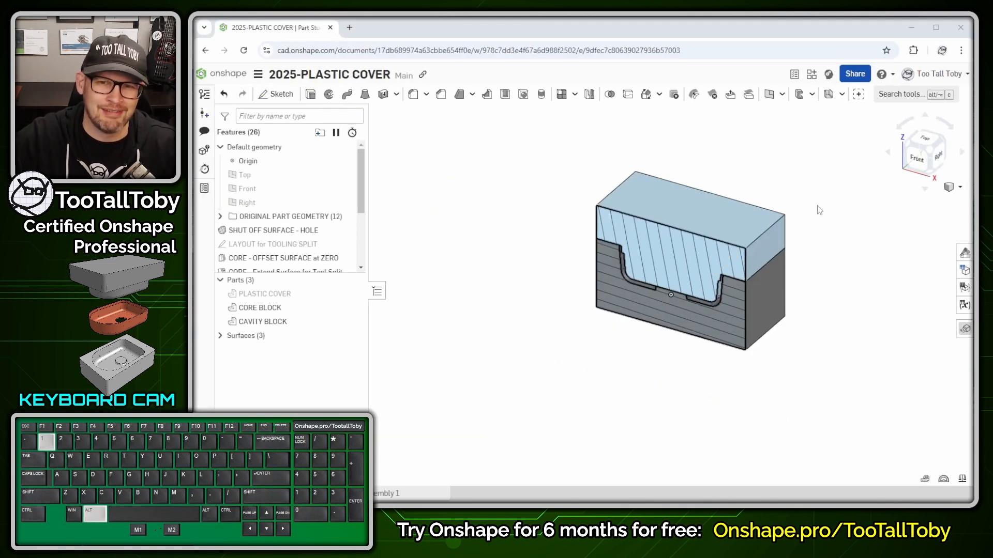
Turn off the section view to display the complete core and cavity blocks.
right_click(494, 174)
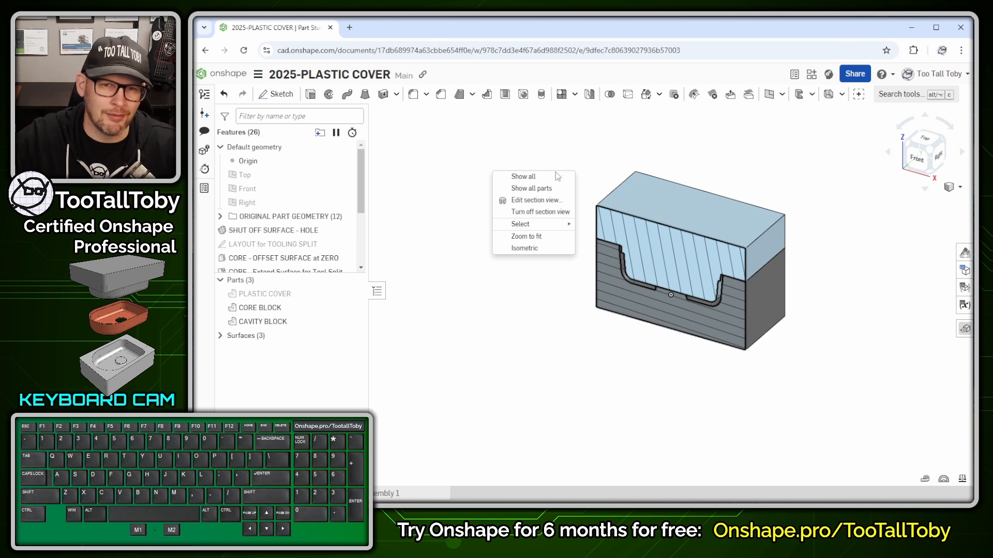
click(537, 214)
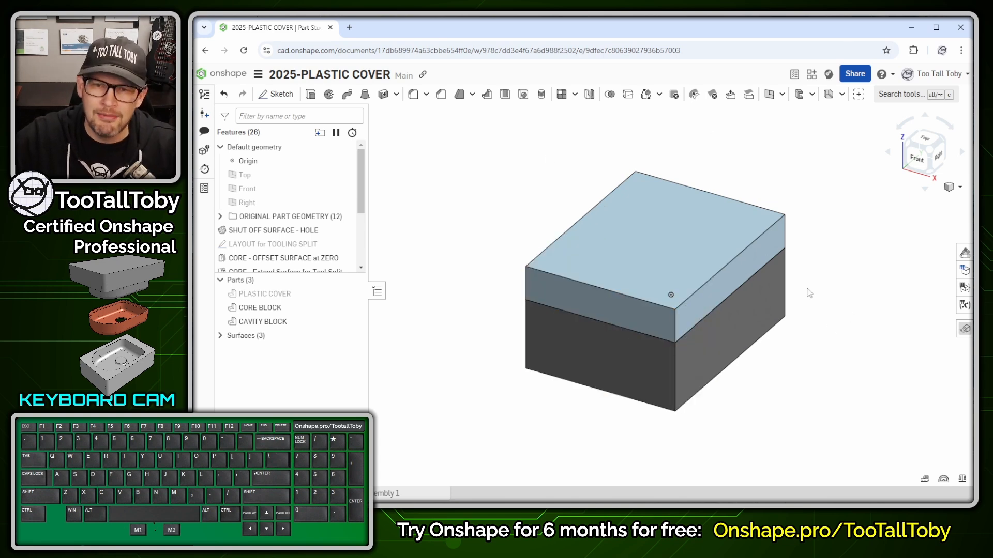
key(alt+1)
click(793, 210)
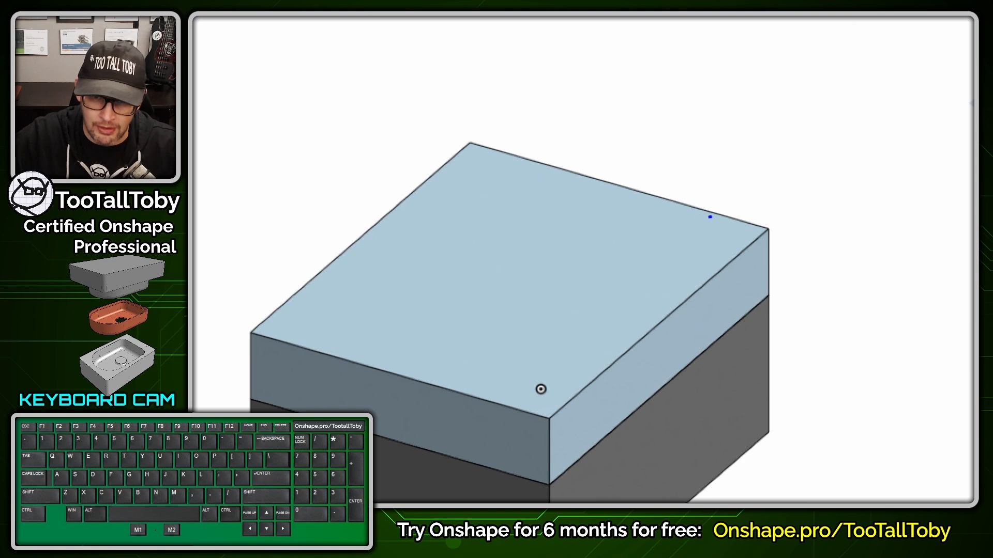
drag(710, 217, 723, 265)
drag(520, 159, 458, 155)
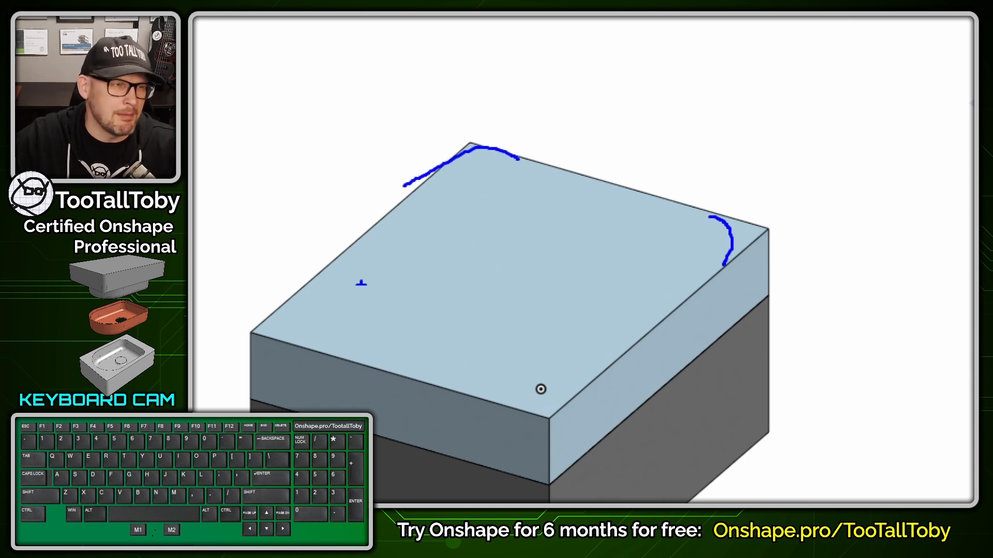
drag(319, 275, 322, 357)
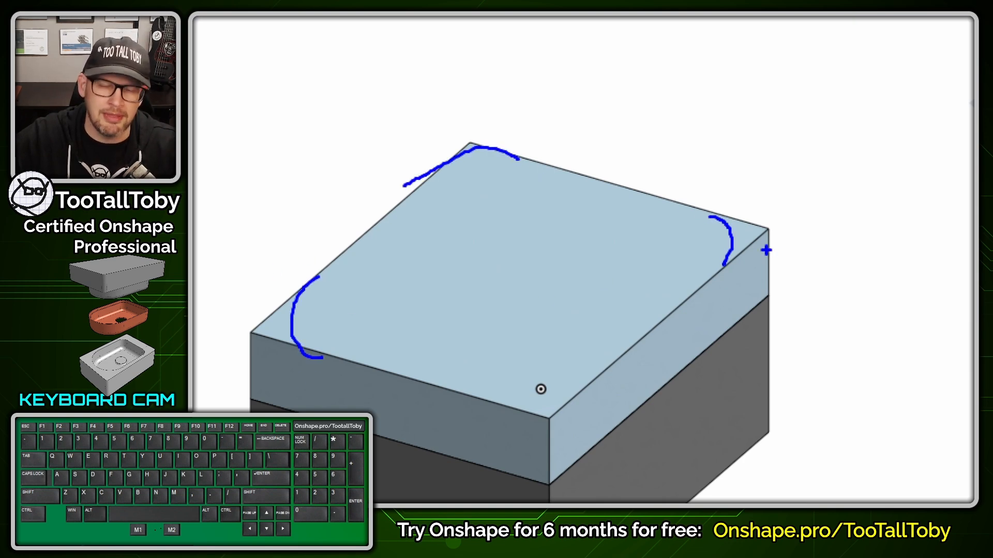
key(alt+1)
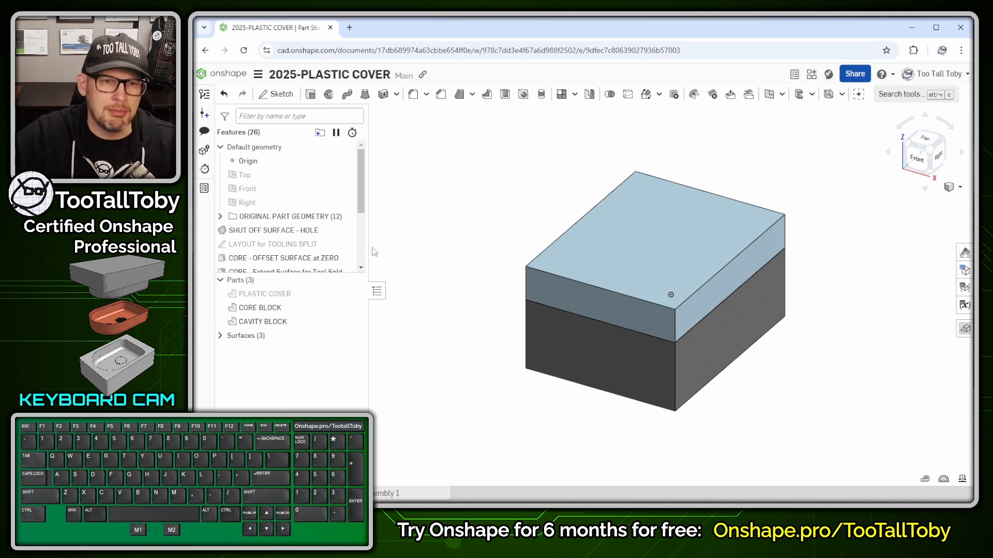
Edit the LAYOUT for TOOLING SPLIT sketch to fillet all four rectangle corners with a 15 mm radius, and accept it.
click(285, 249)
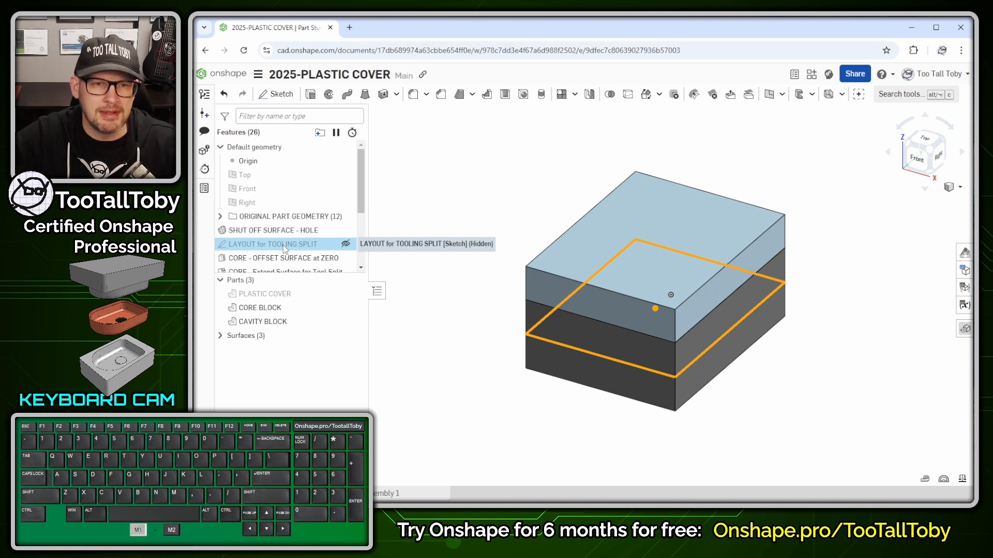
double_click(284, 250)
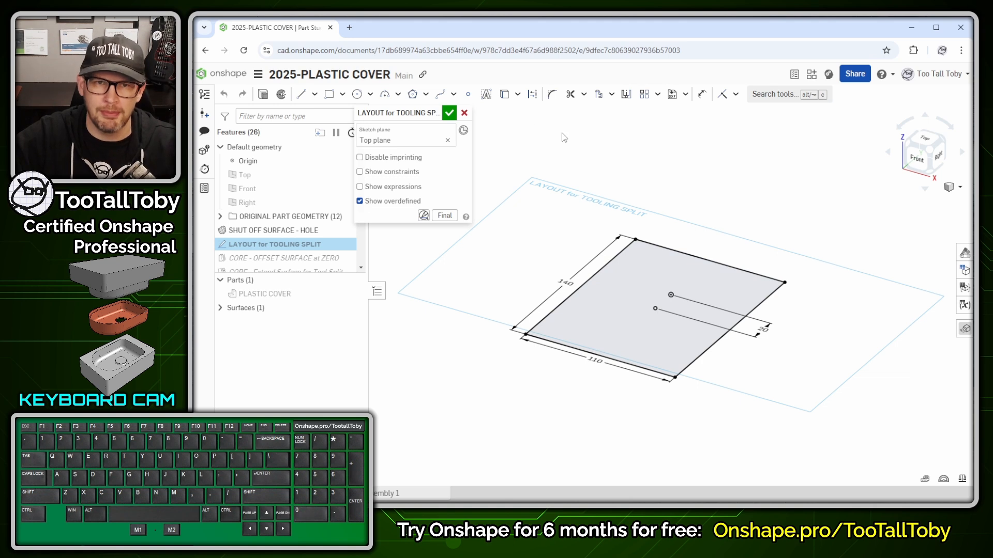
click(552, 94)
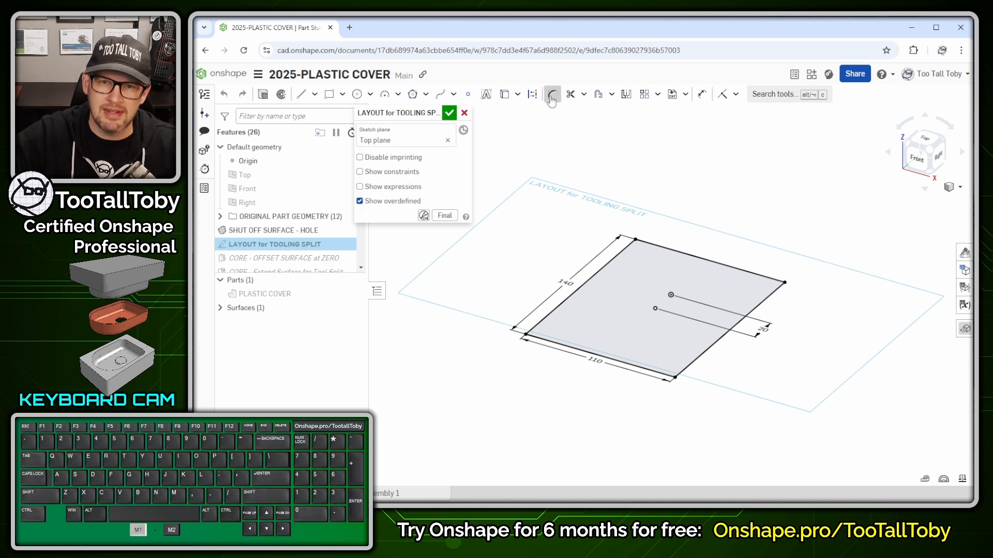
click(634, 236)
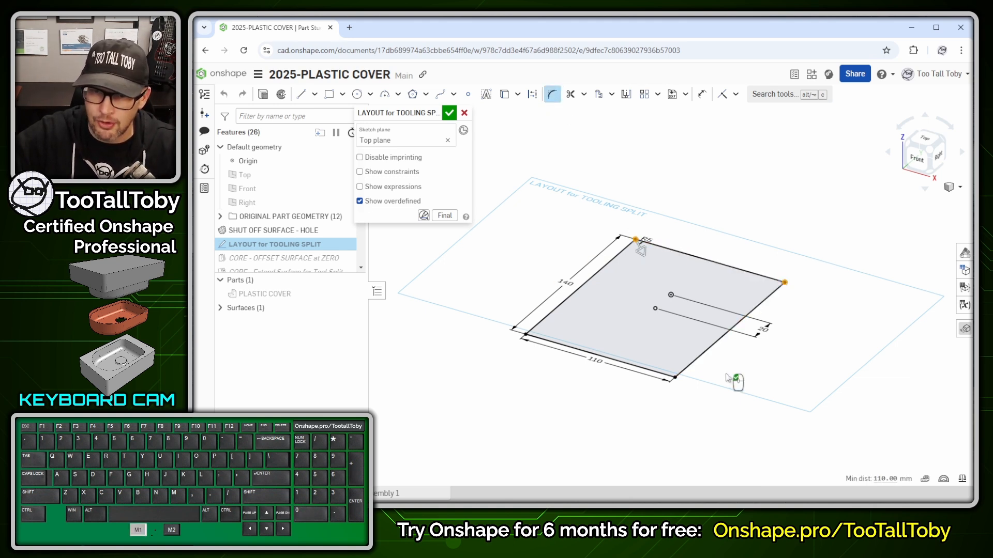
click(677, 379)
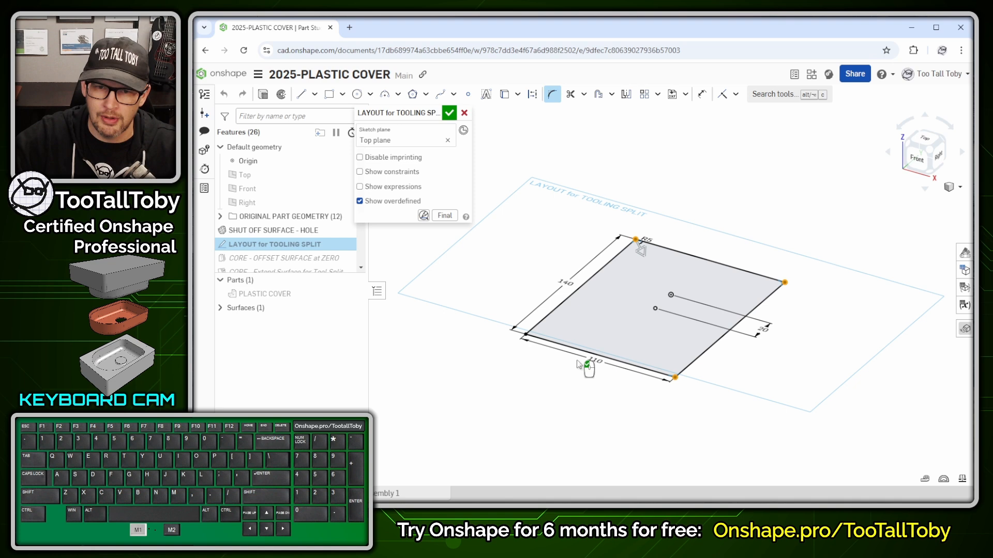
click(527, 335)
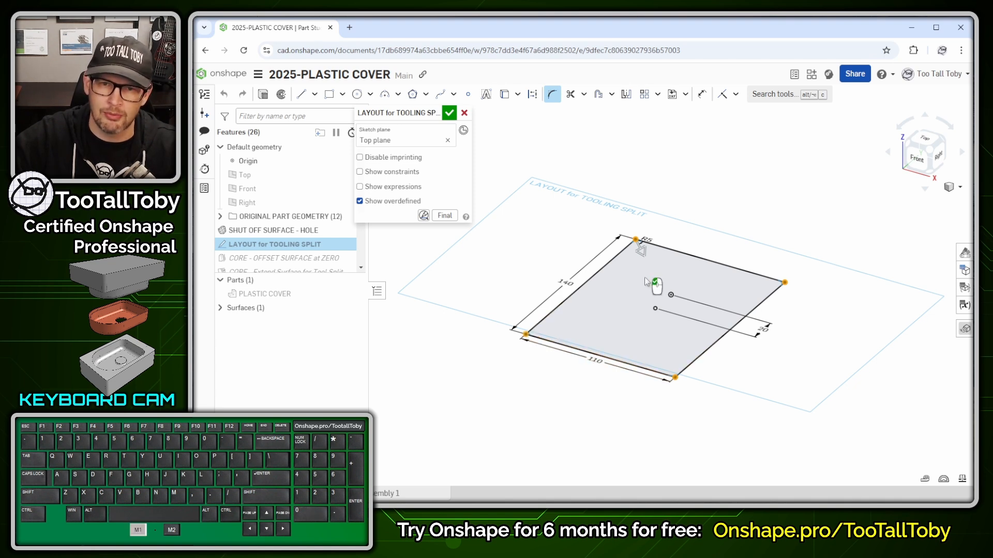
double_click(647, 240)
text(15)
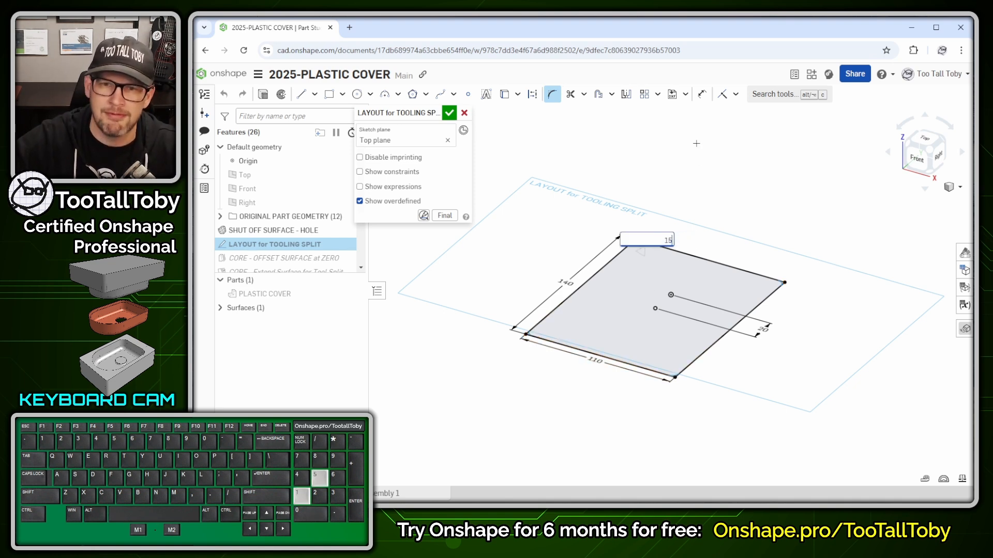
key(Return)
click(449, 113)
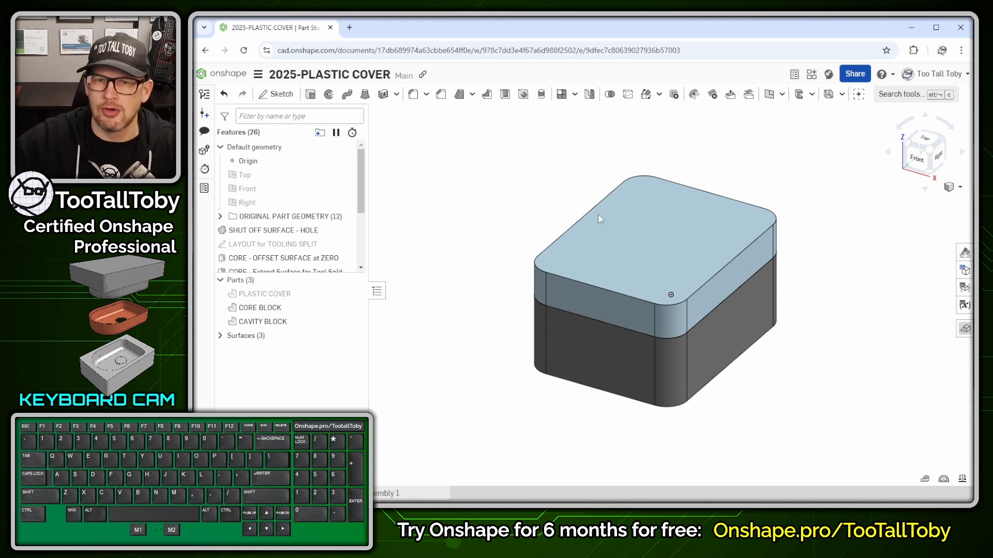
Show the PLASTIC COVER part between the core and cavity blocks.
scroll(652, 193, down, 2)
ctrl+middle_drag(690, 191, 637, 264)
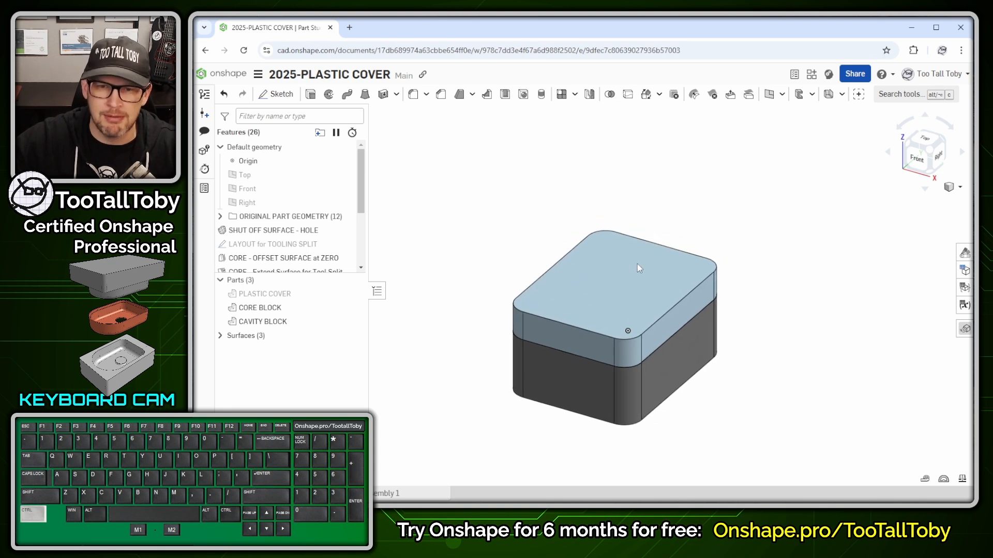
scroll(638, 264, down, 1)
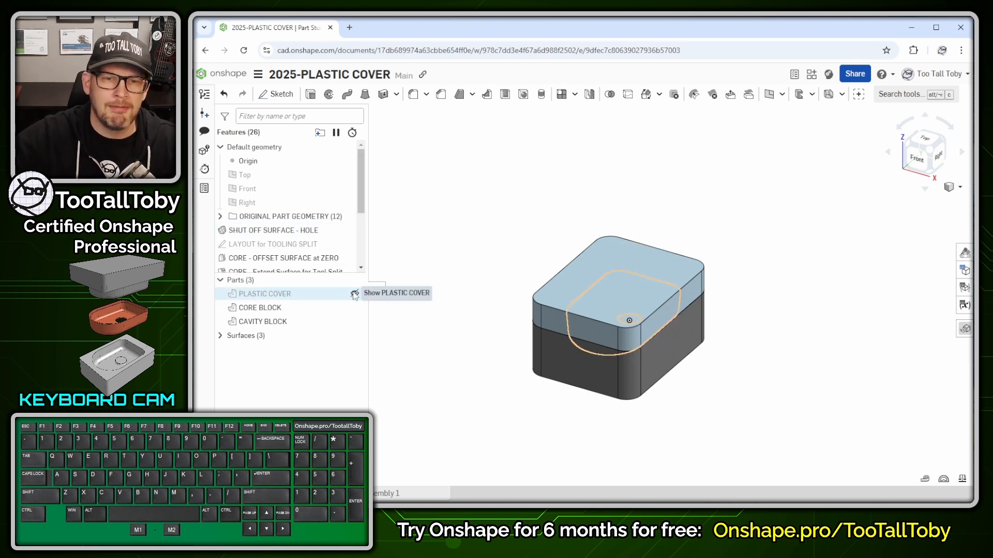
click(354, 294)
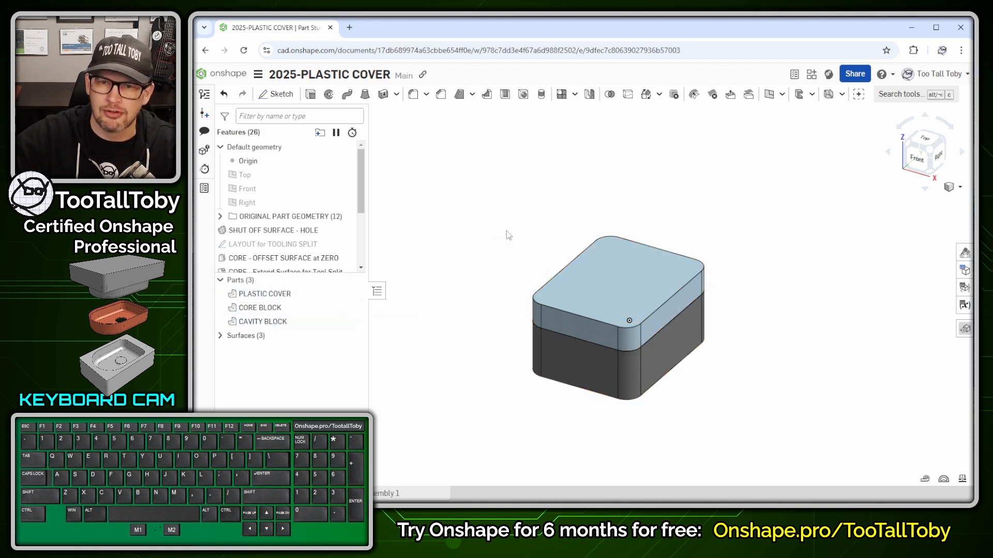
Lift the CORE BLOCK about 143 mm along Z with a Translate by XYZ Transform and accept it.
click(891, 100)
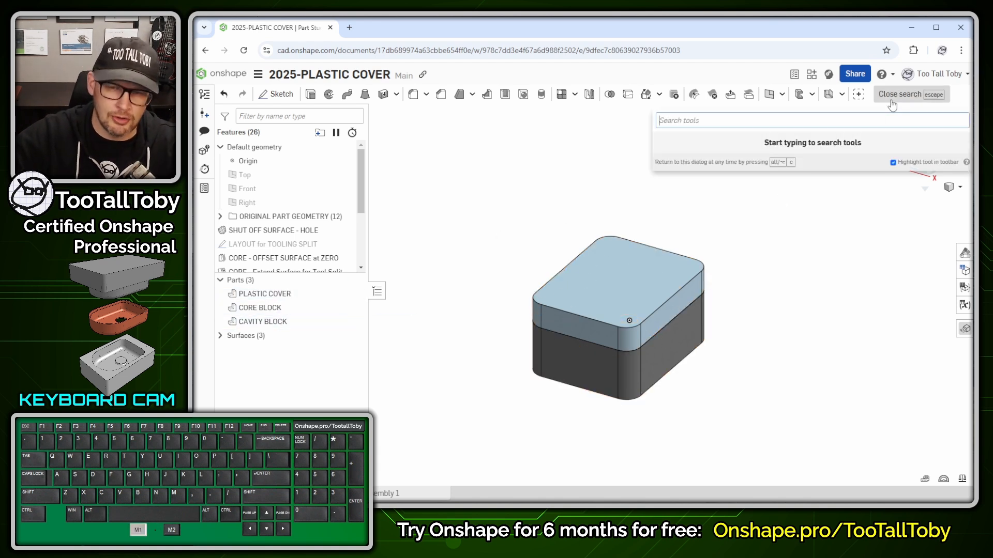
text(transform)
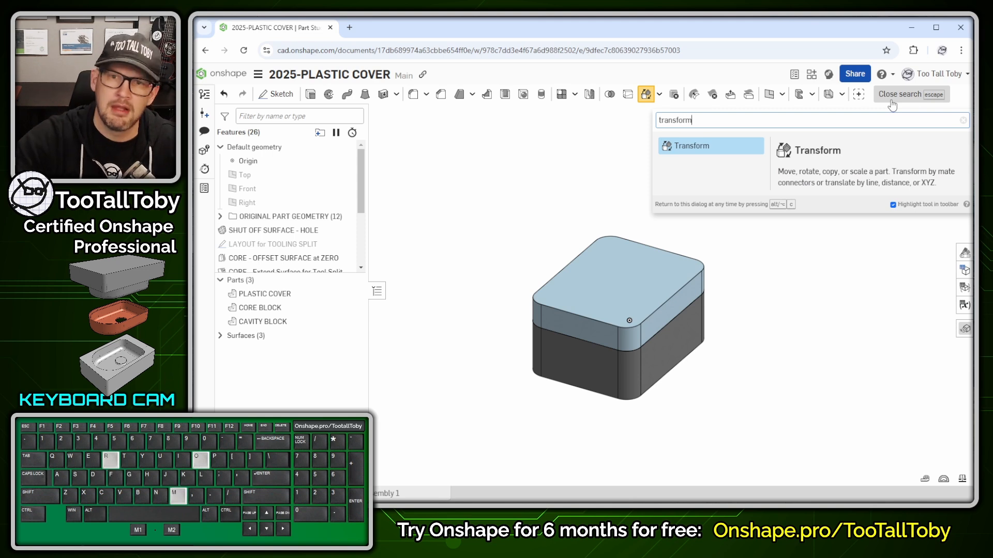
click(690, 150)
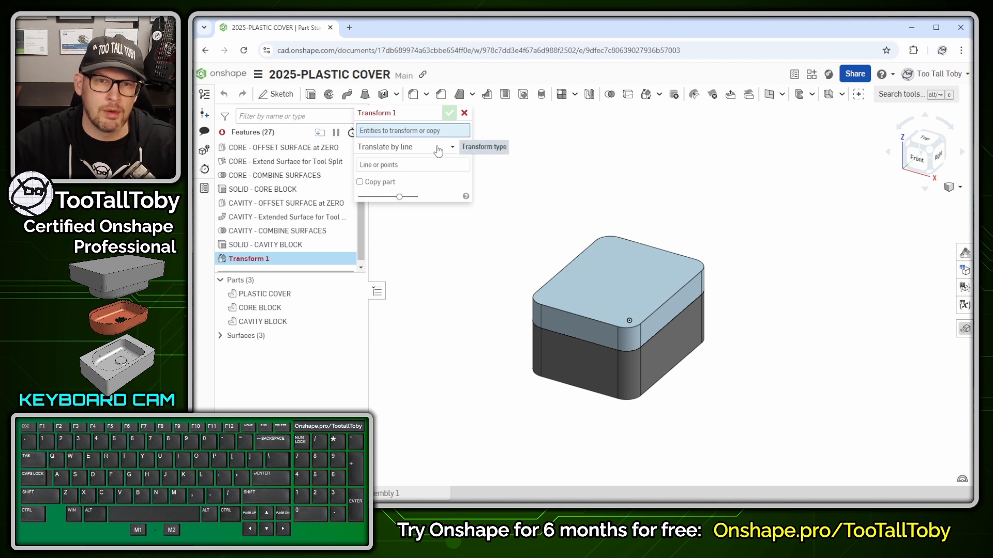
click(438, 147)
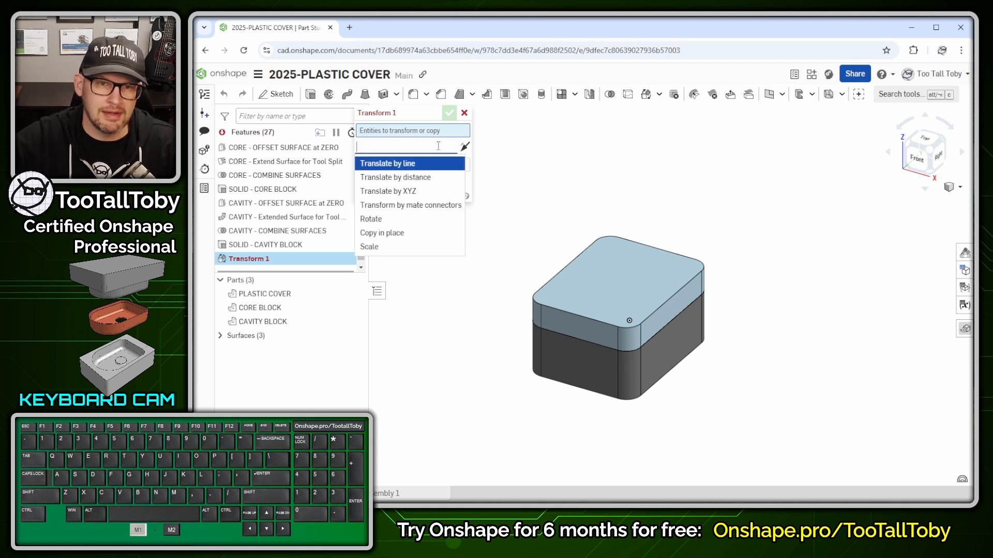
click(415, 191)
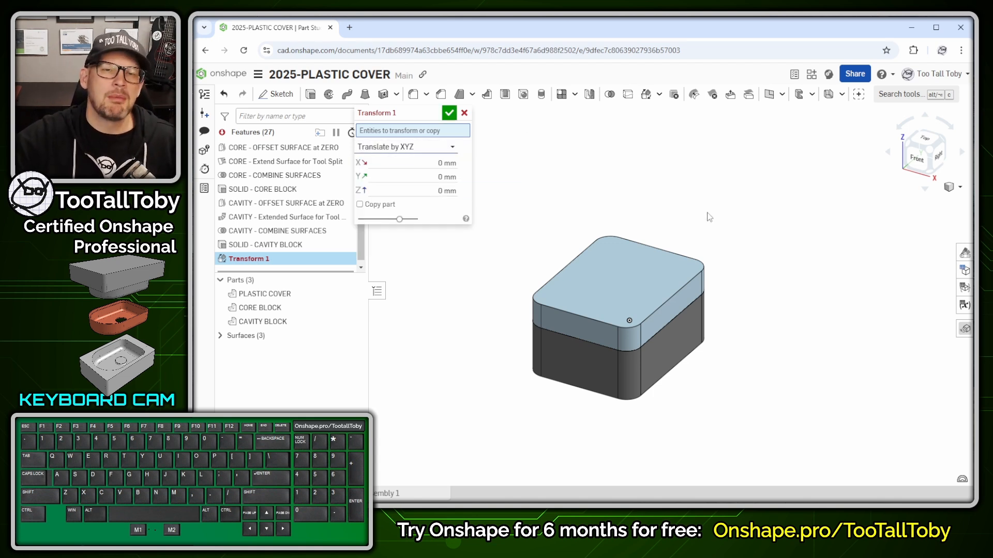
click(628, 258)
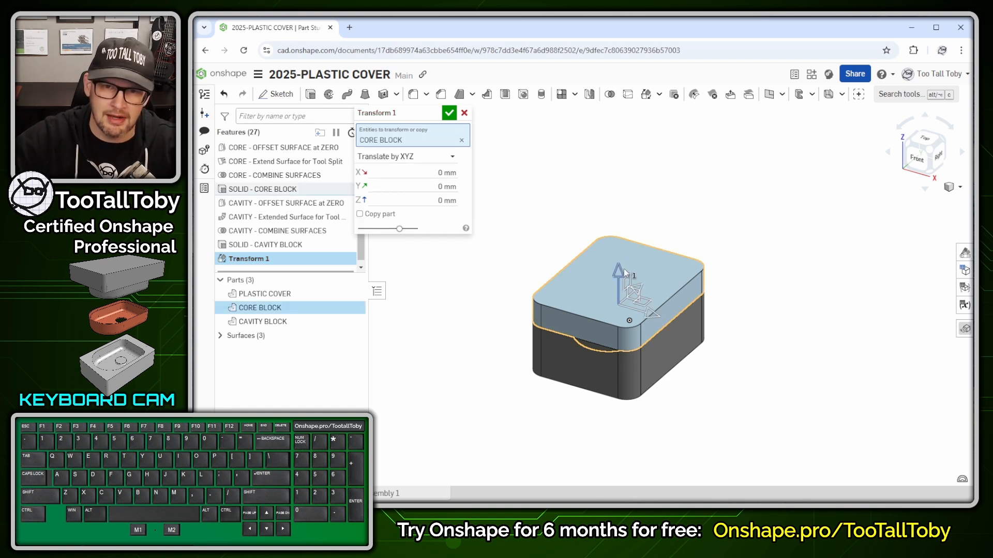
drag(621, 274, 625, 133)
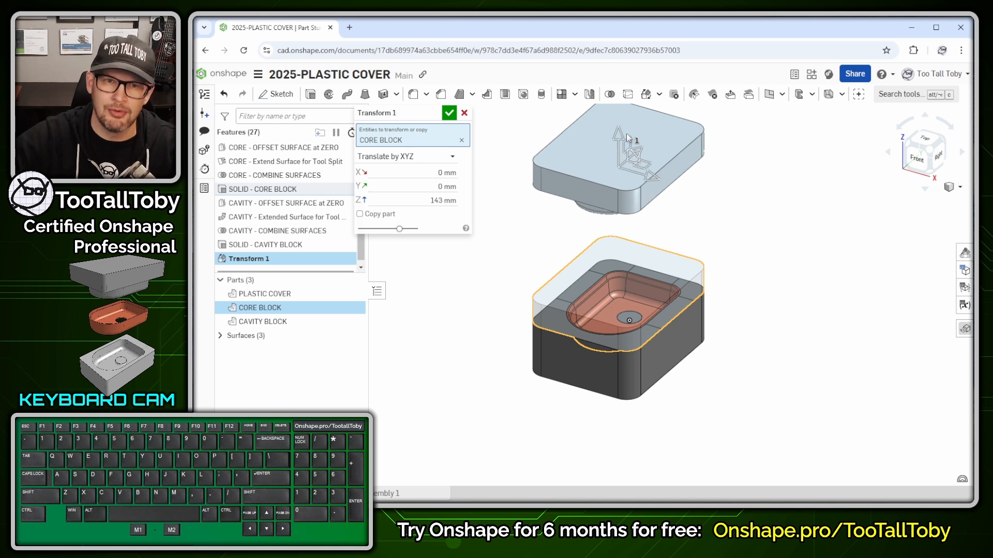
click(449, 114)
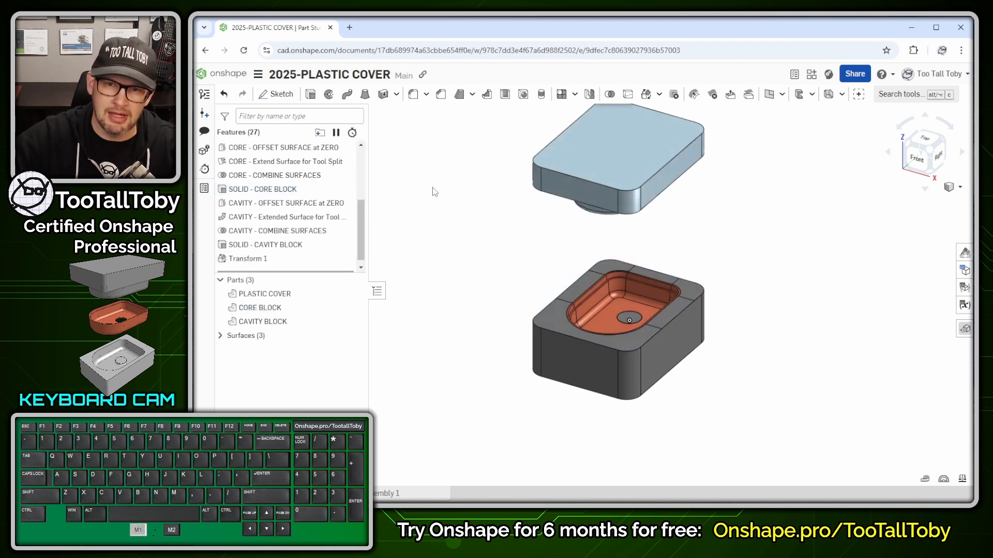
Raise the PLASTIC COVER about 66 mm along Z with a Translate by XYZ Transform and accept it.
click(890, 96)
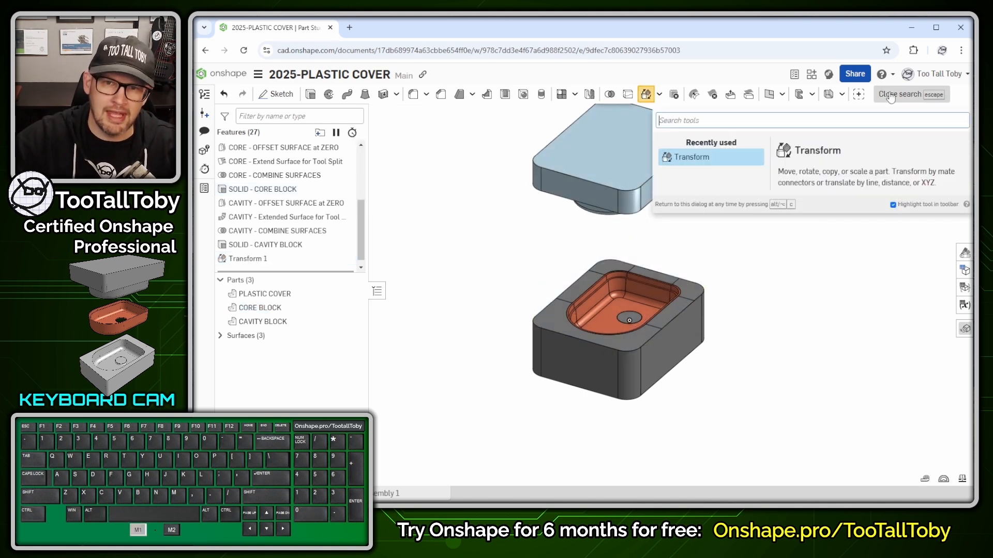
click(704, 162)
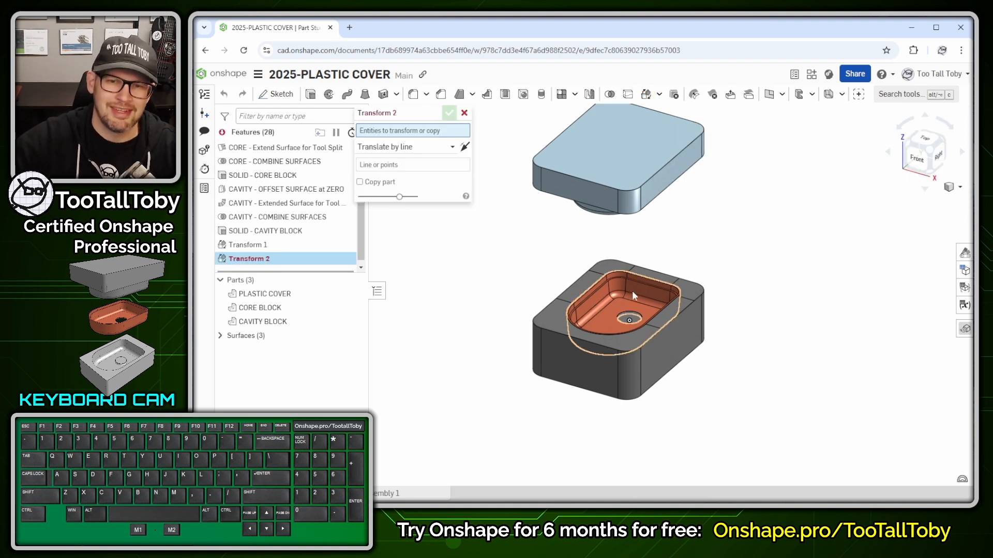
click(606, 314)
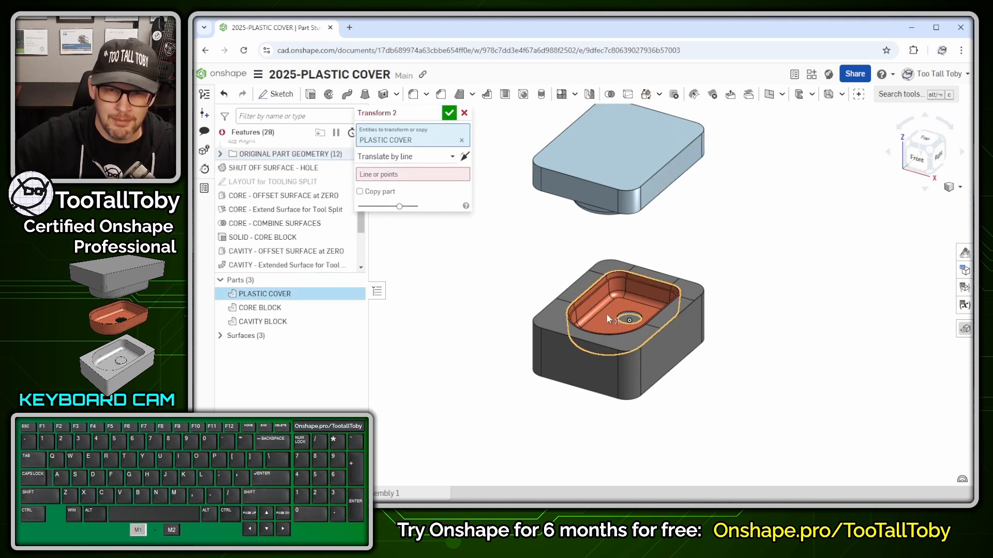
click(452, 156)
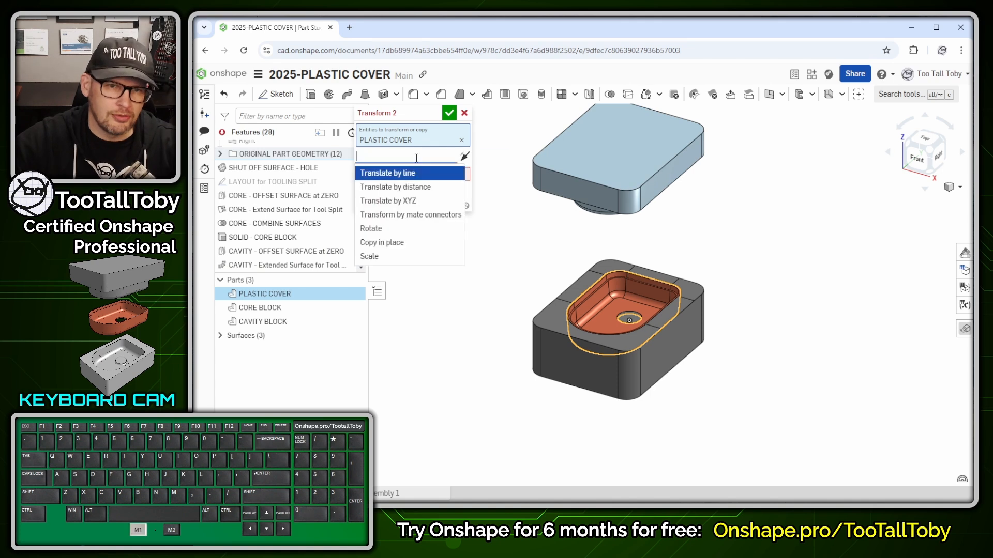
click(409, 201)
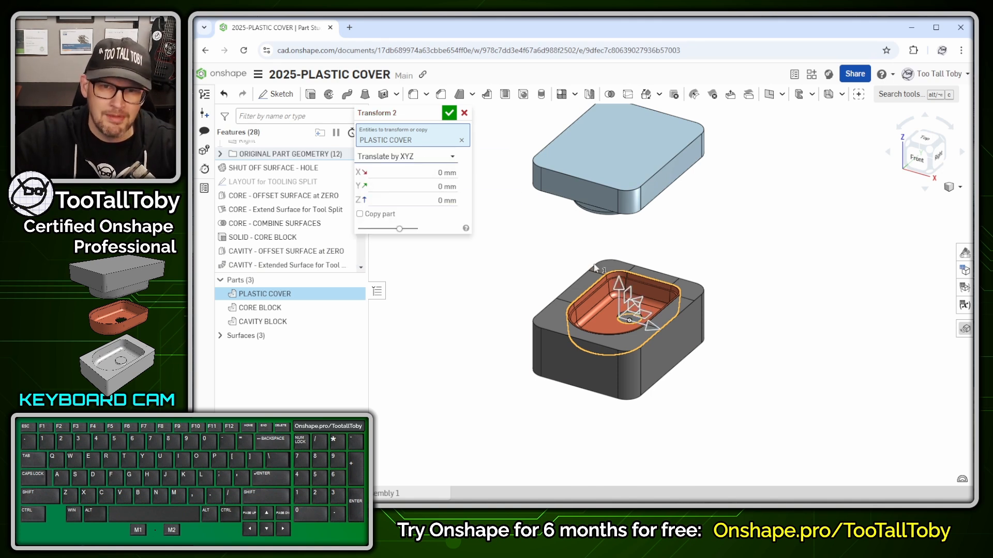
drag(616, 285, 533, 224)
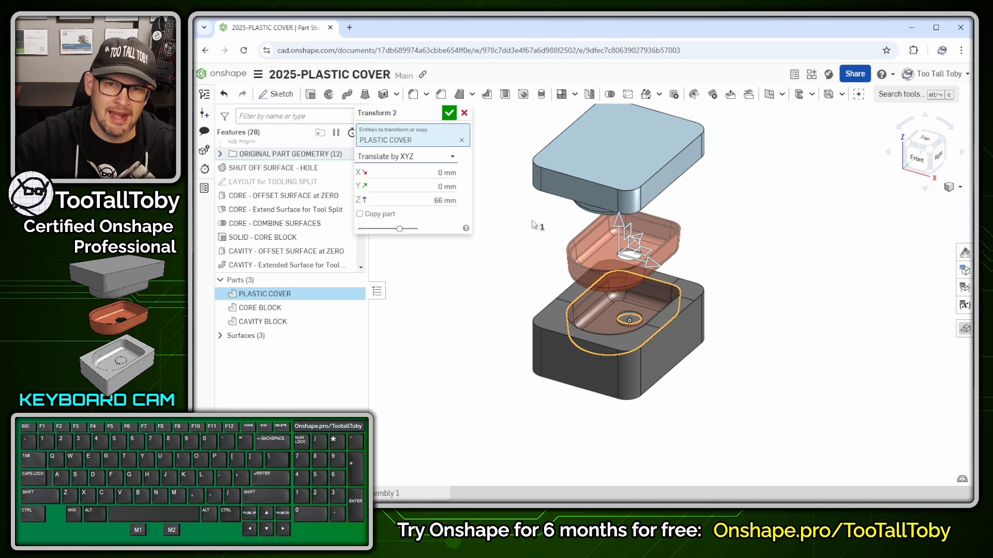
click(449, 113)
middle_drag(507, 291, 488, 303)
right_drag(489, 306, 655, 292)
right_drag(648, 327, 510, 348)
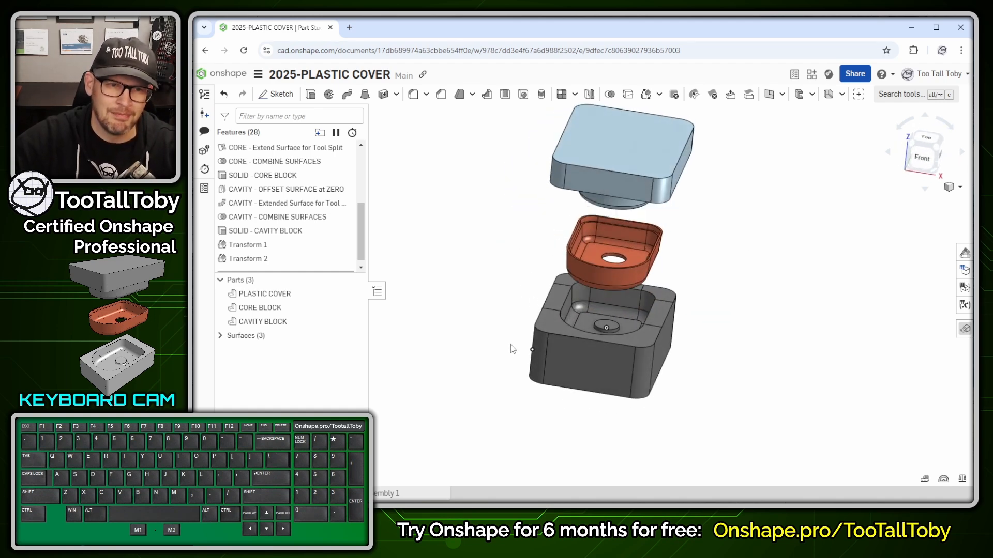
Suppress both Transform features to bring the core block and plastic cover back to their closed mold positions.
click(255, 246)
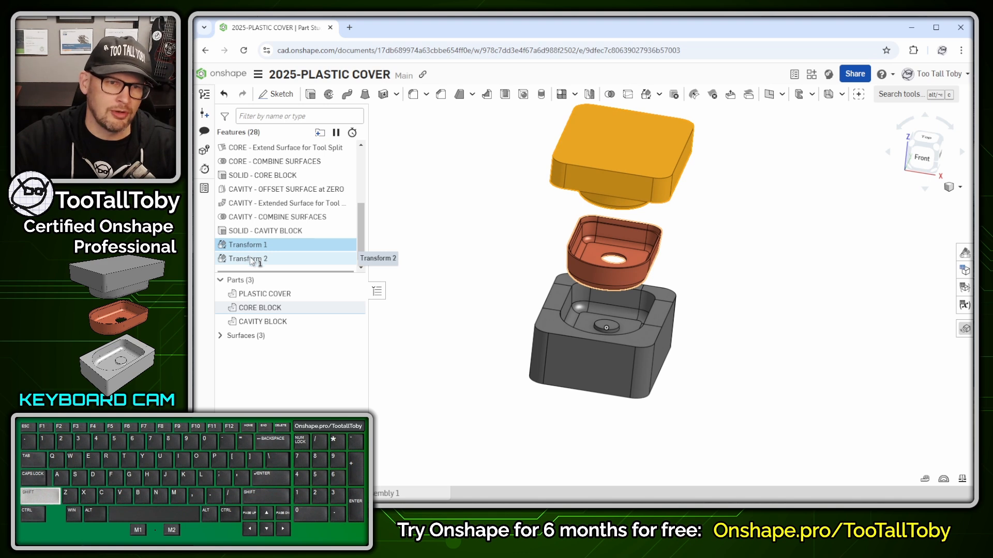
shift+click(252, 259)
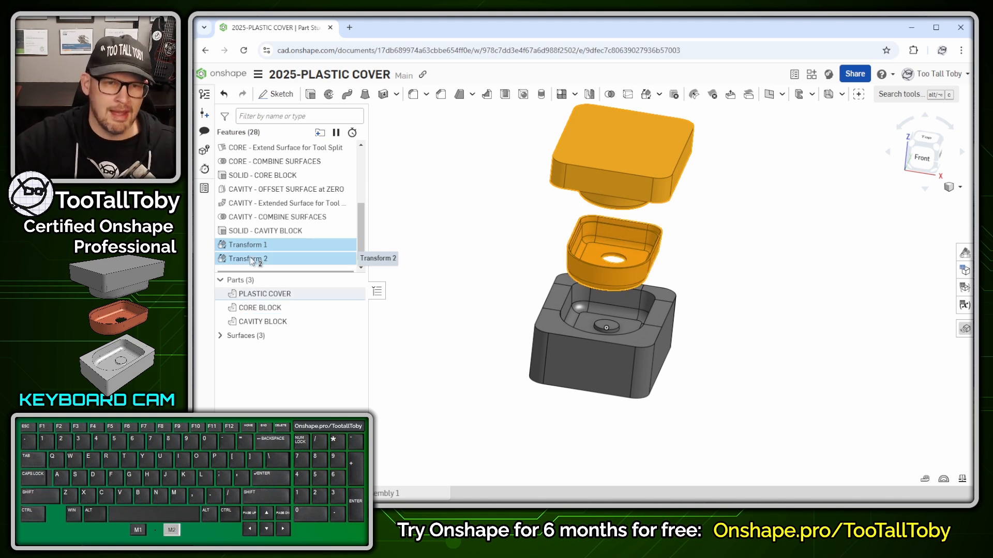
right_click(252, 259)
click(301, 286)
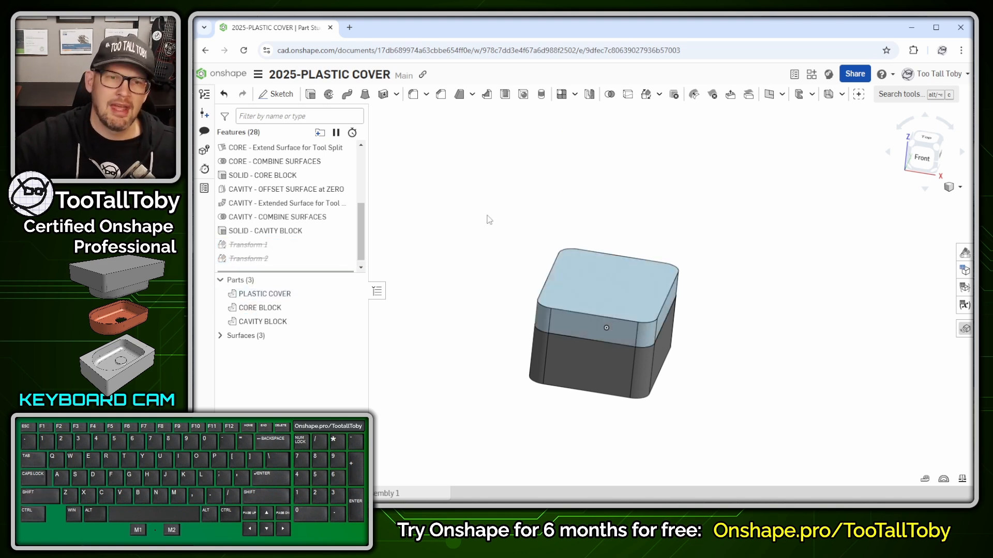
click(476, 277)
mouse_move(477, 277)
right_down()
mouse_move(450, 276)
mouse_move(468, 282)
right_up()
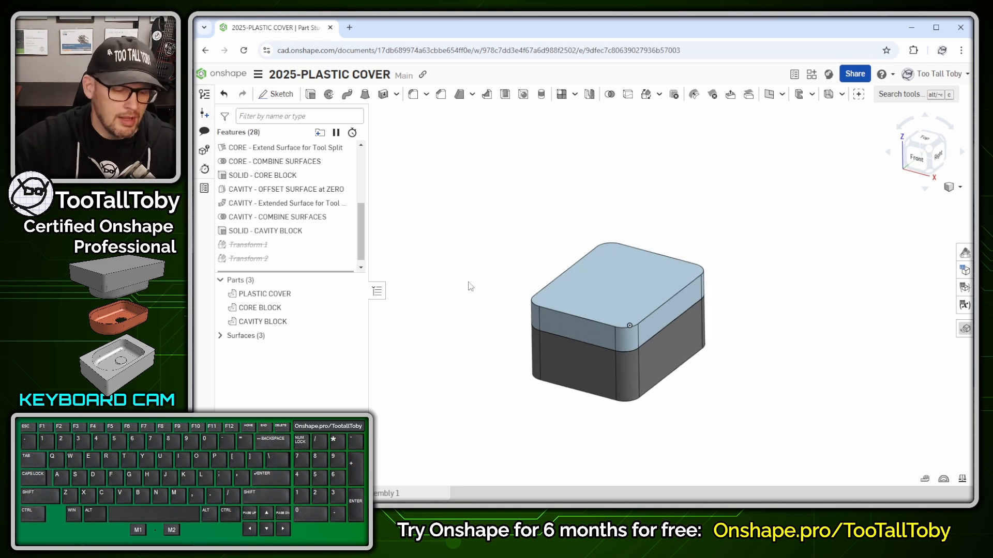
scroll(582, 272, up, 5)
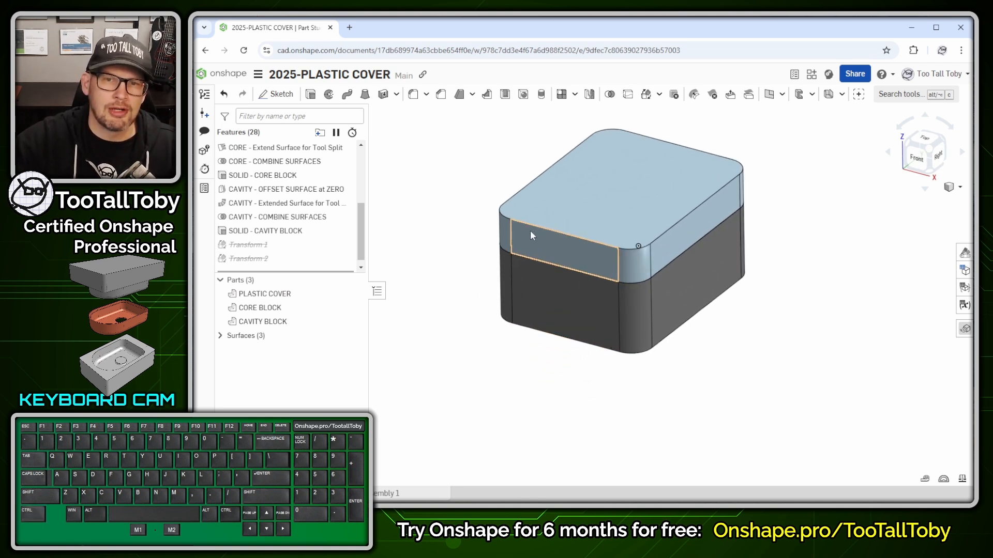
ctrl+right_drag(530, 230, 557, 262)
click(504, 228)
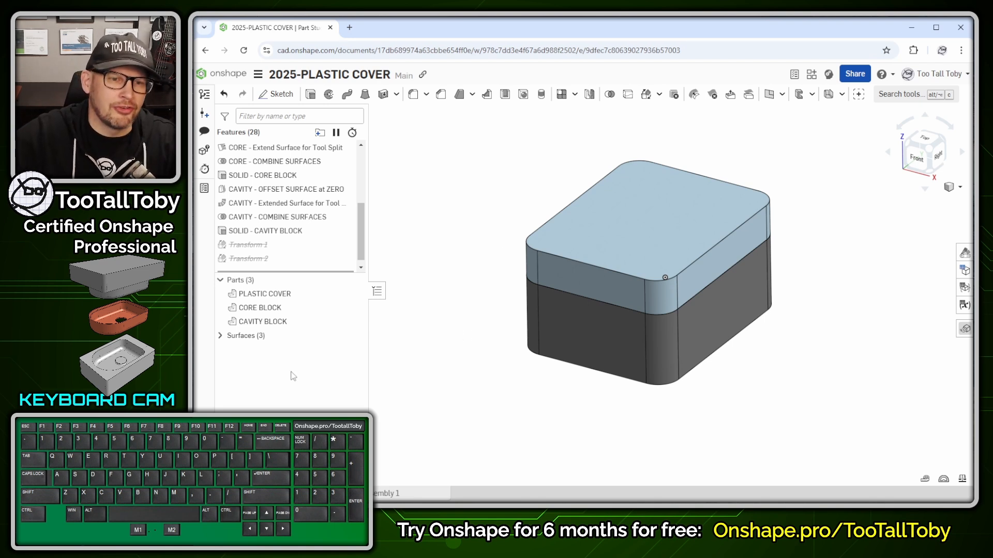
Delete the SHUT OFF SURFACE, CORE TOOLING SURFACE and CAVITY TOOLING SURFACE with a Delete part feature and accept it.
click(220, 336)
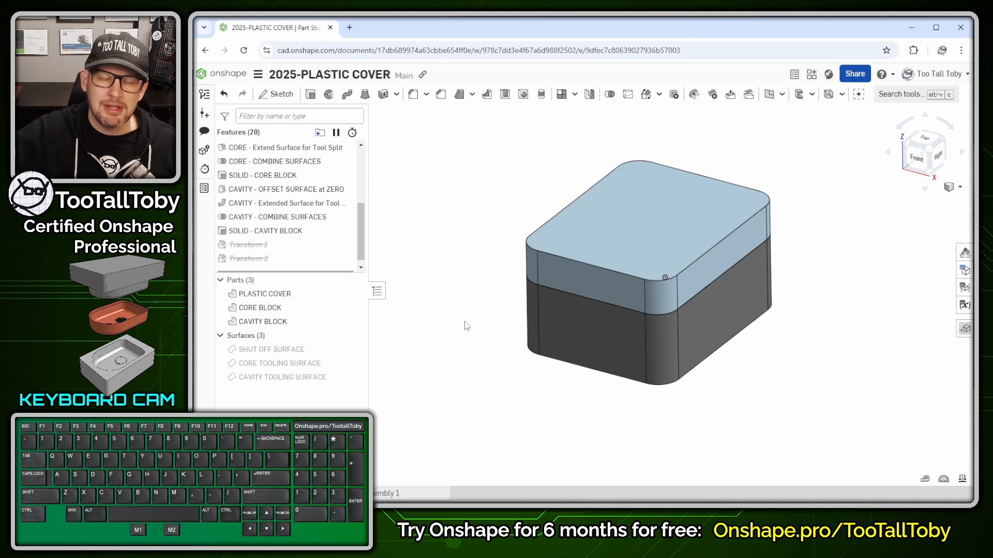
click(290, 352)
shift+click(284, 378)
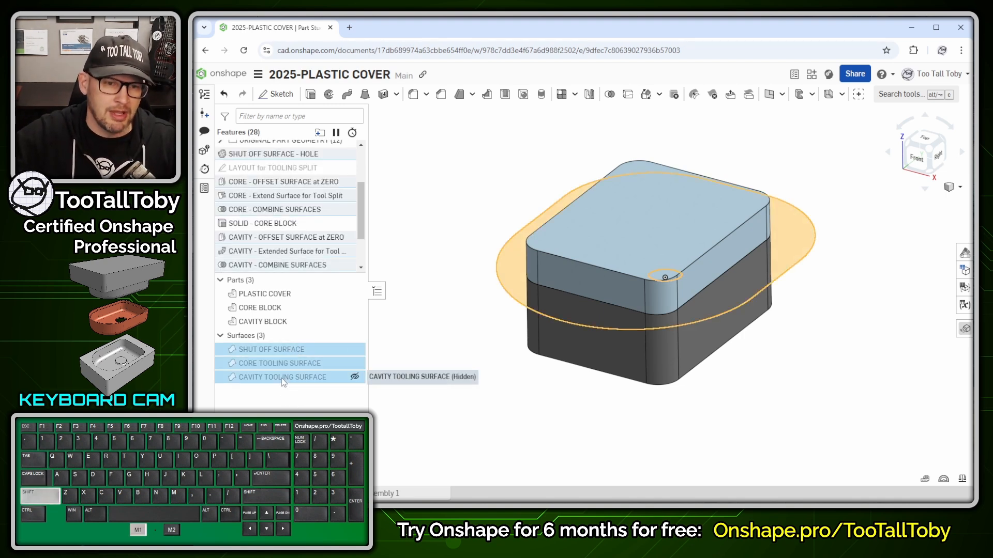
right_click(284, 382)
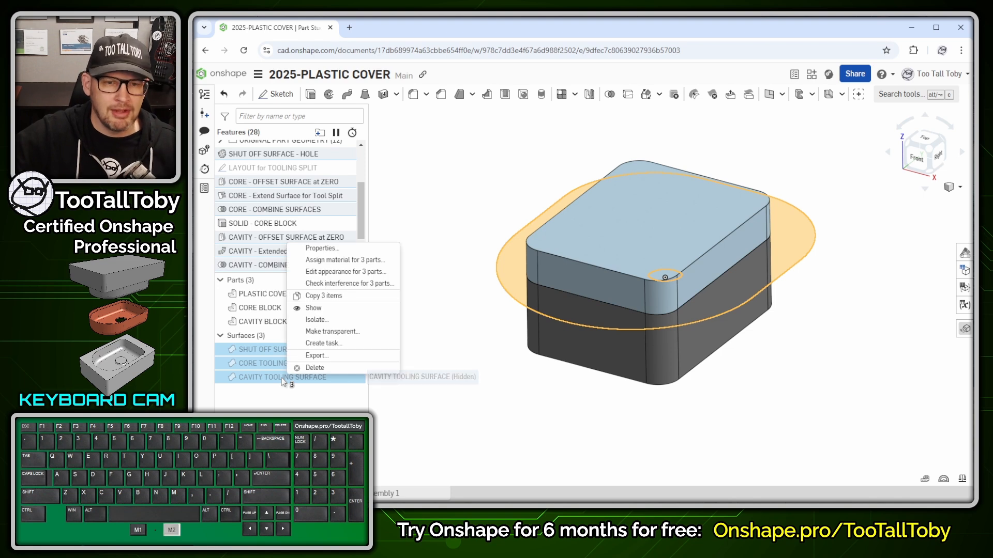
click(314, 367)
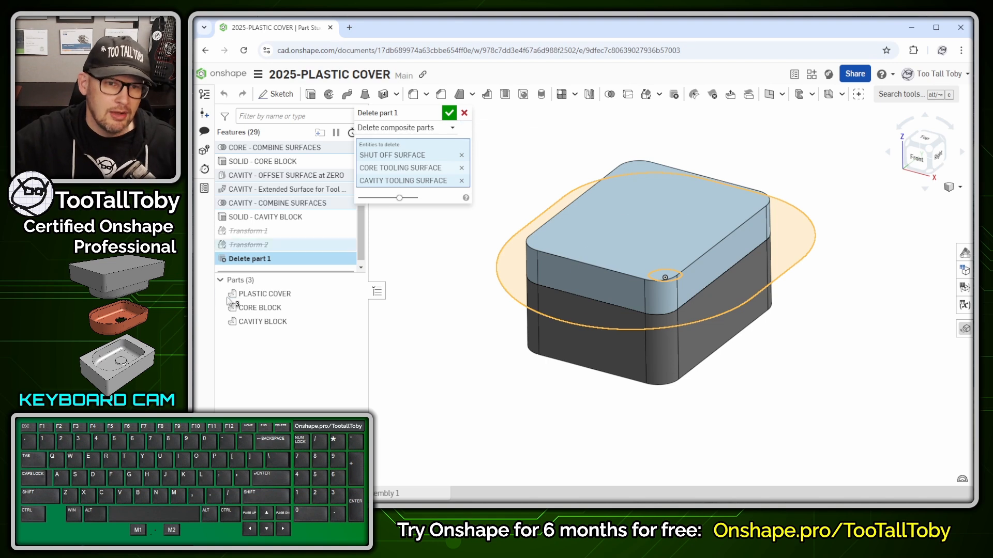
click(449, 112)
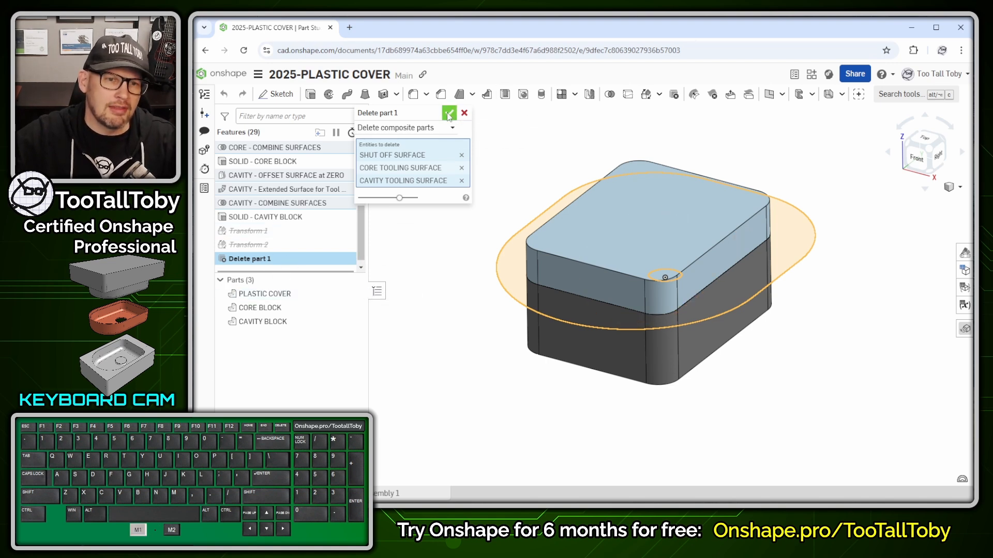
Roll the history back before the Delete part feature to check the surface bodies, and return it to the end.
drag(318, 271, 303, 339)
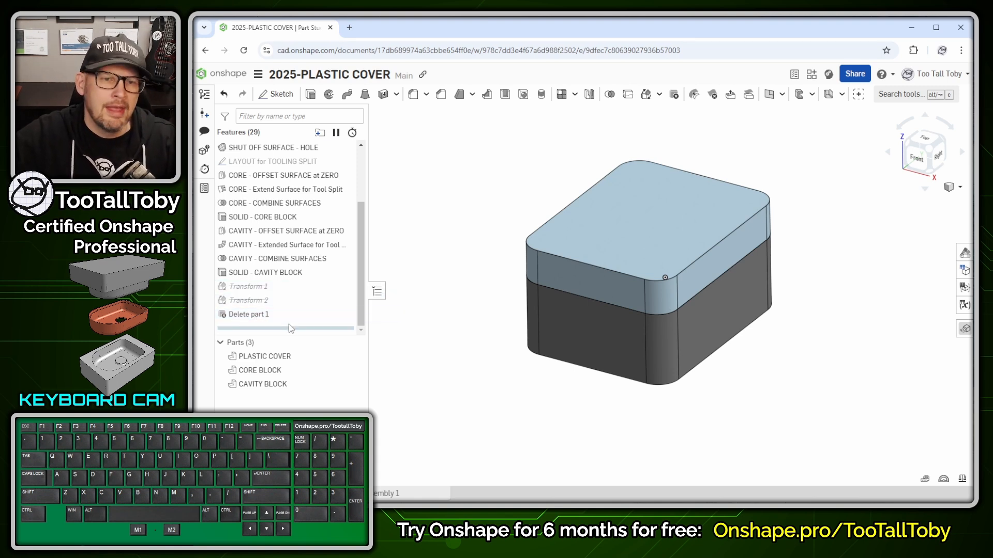
drag(291, 331, 292, 316)
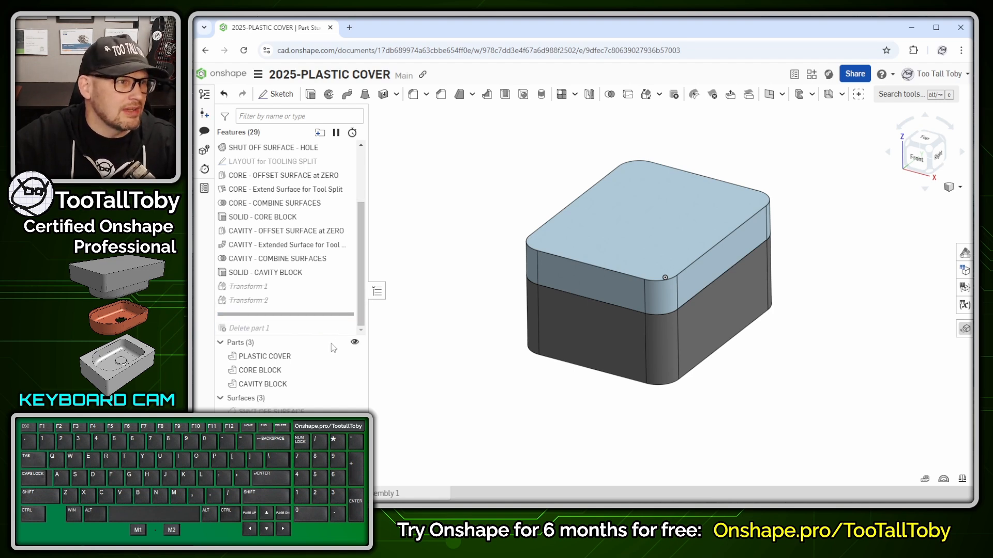
drag(343, 337, 344, 270)
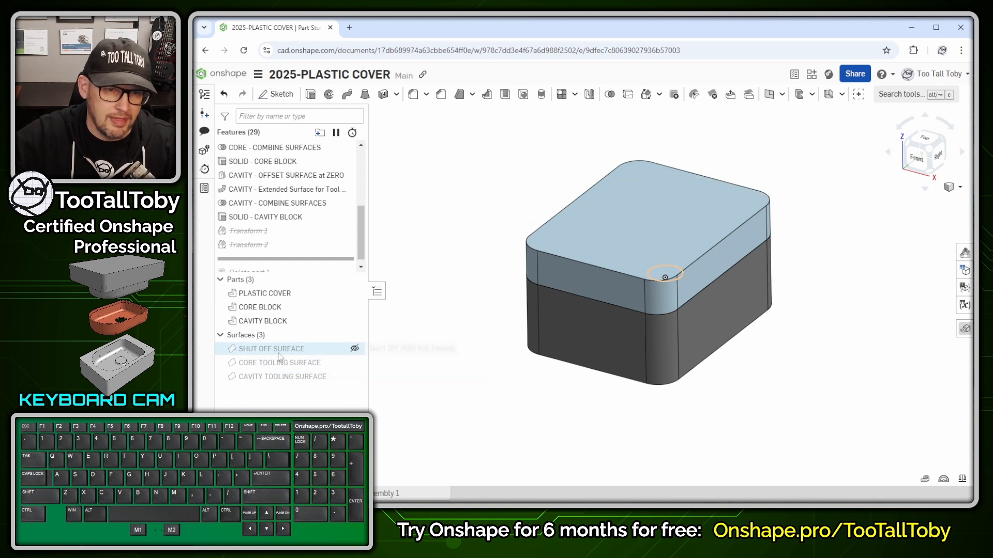
scroll(363, 241, down, 1)
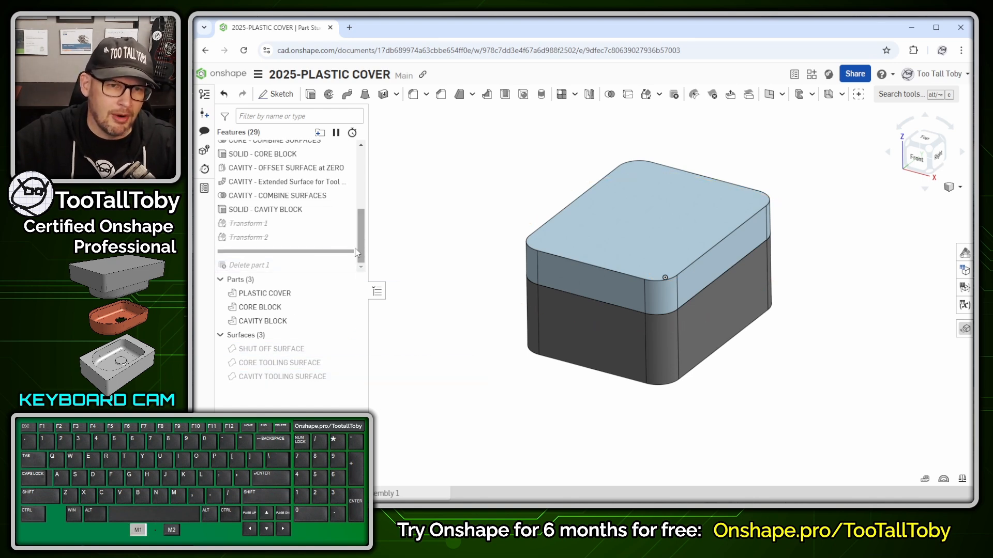
drag(300, 252, 299, 269)
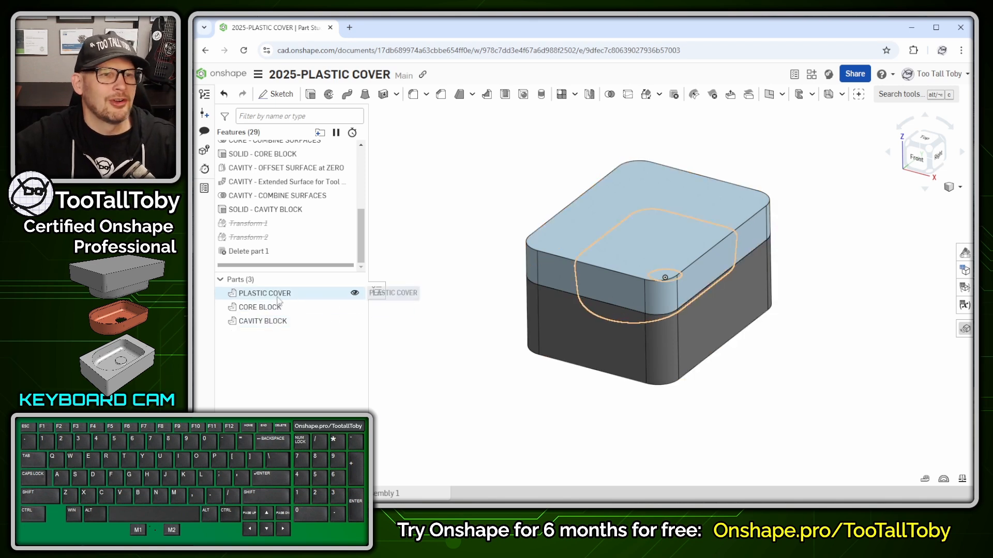
Rename the Delete part feature as DELETE BODIES - SURFACES.
click(261, 252)
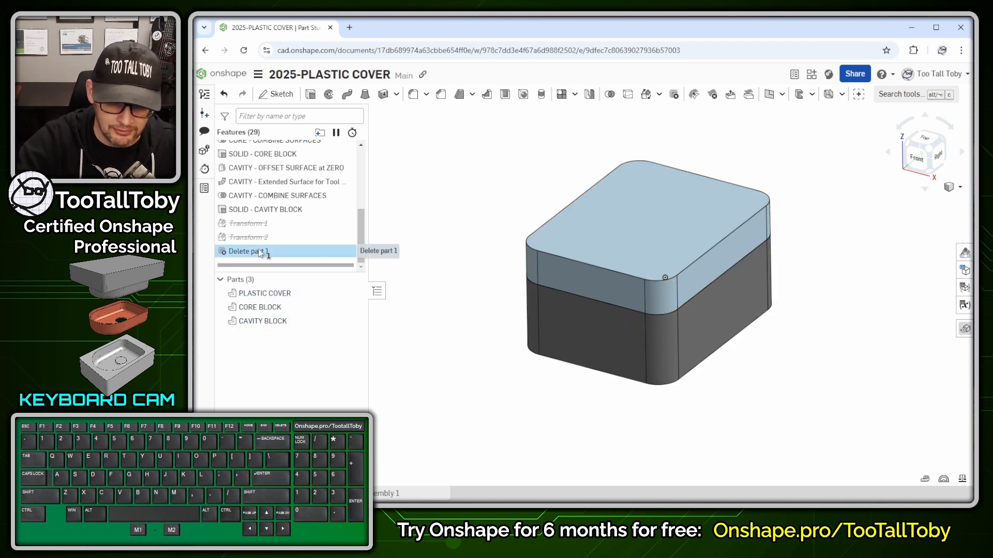
key(shift+n)
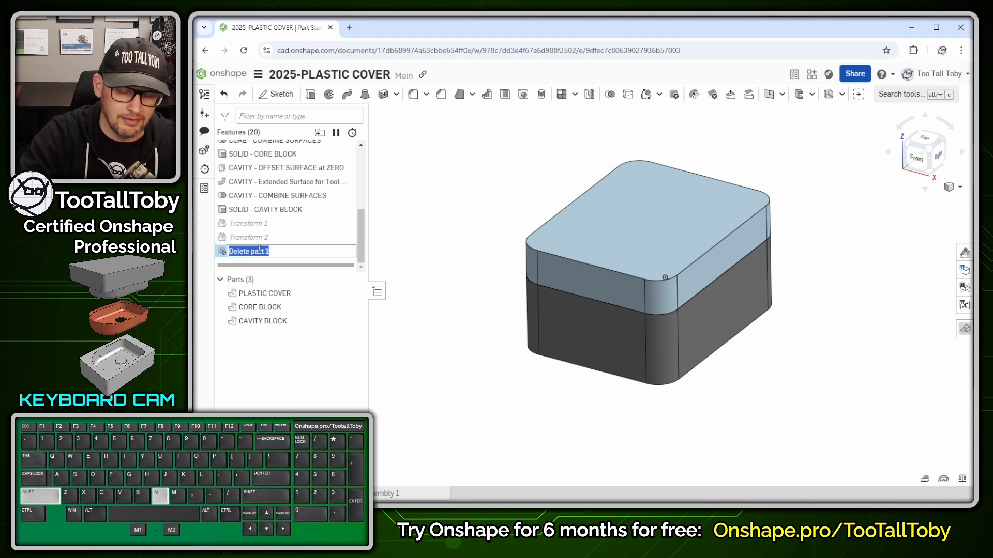
text(DELETE BON)
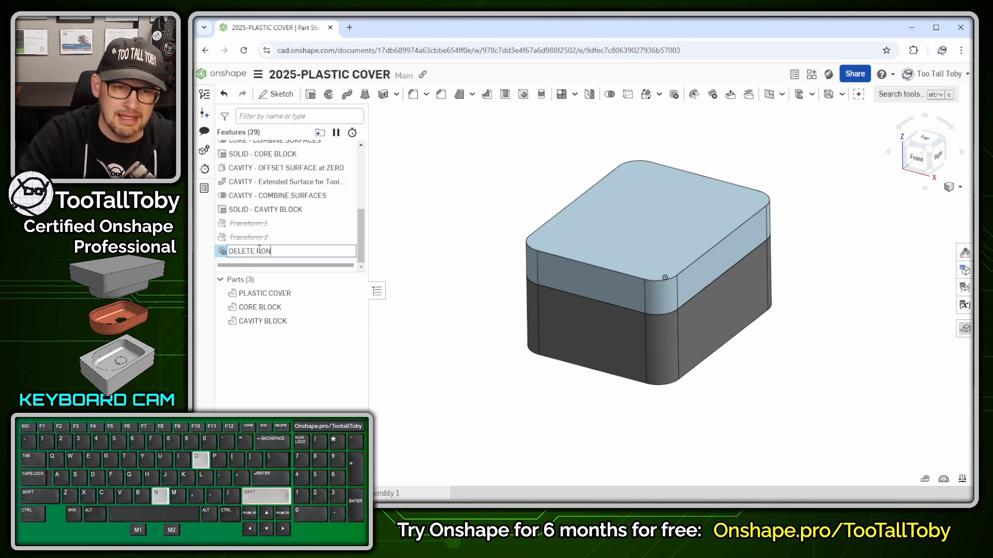
key(BackSpace)
text(DIES - )
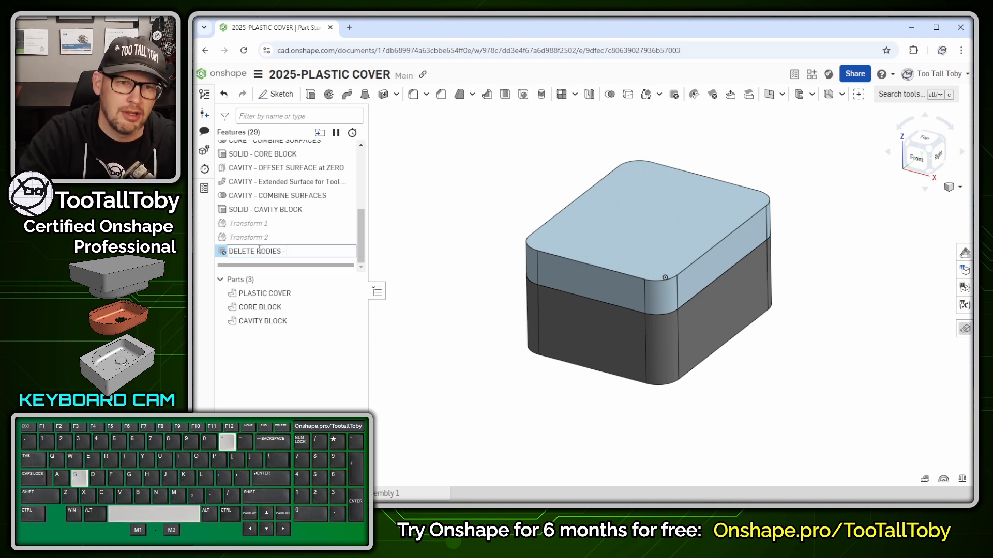
text(SURFACES)
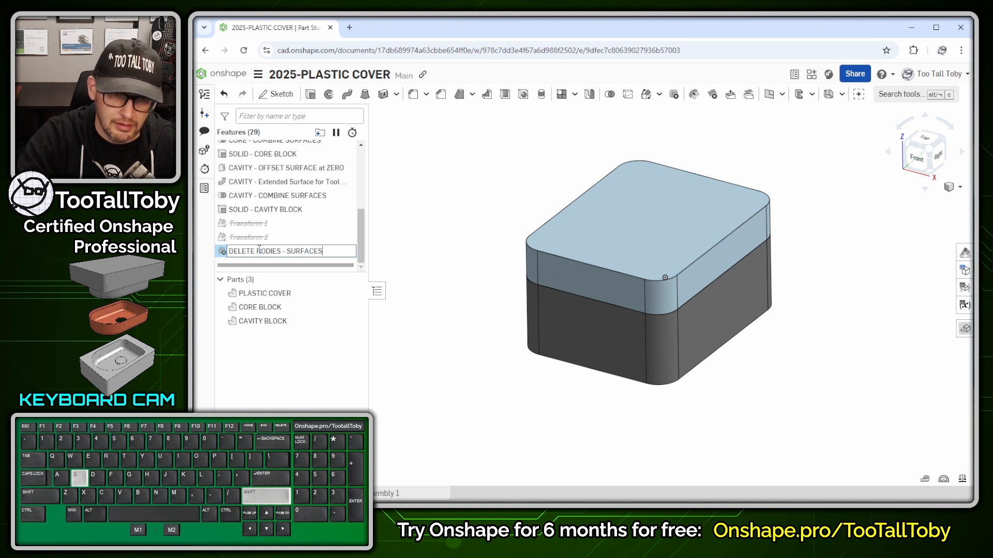
key(Return)
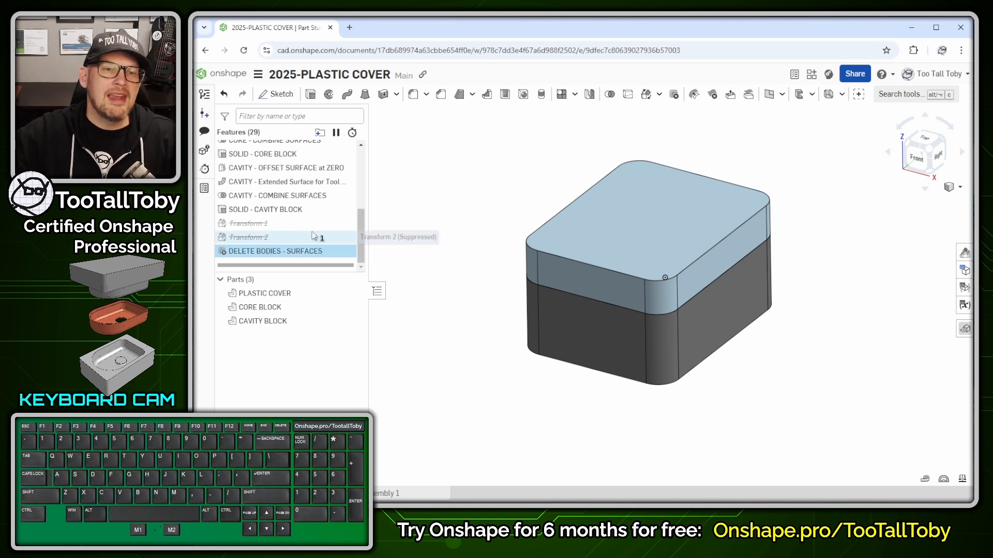
click(437, 203)
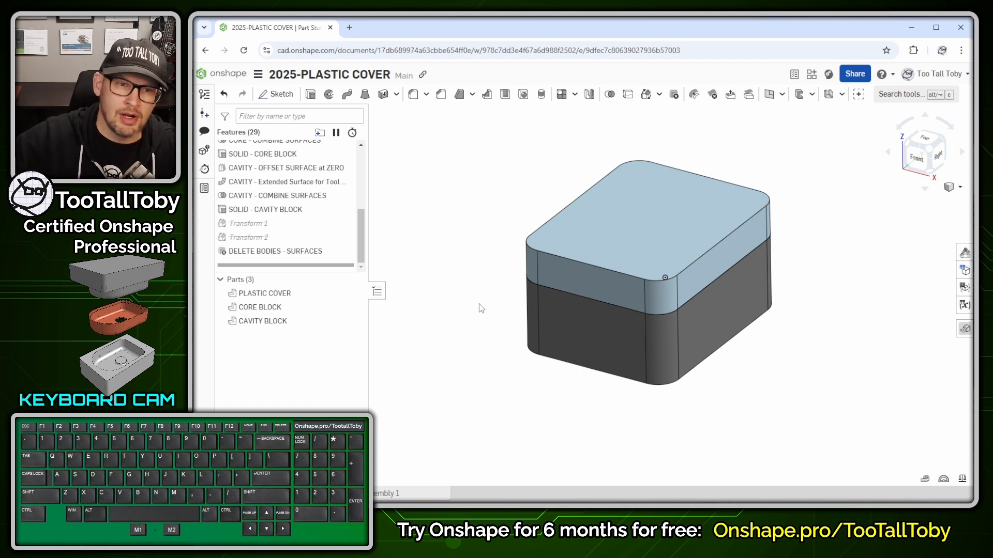
Set up an export of the CORE BLOCK part in STEP format with the Download option.
right_click(269, 307)
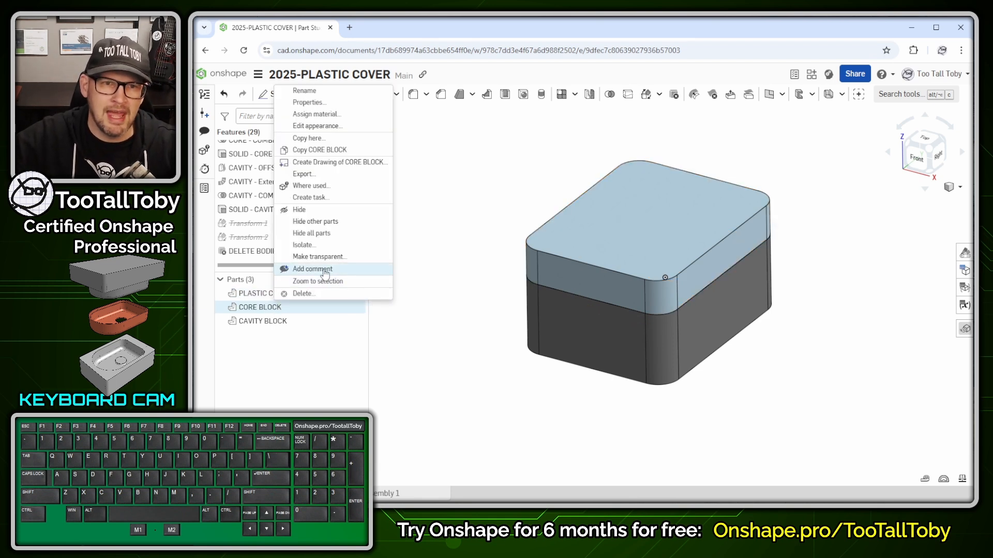
click(319, 175)
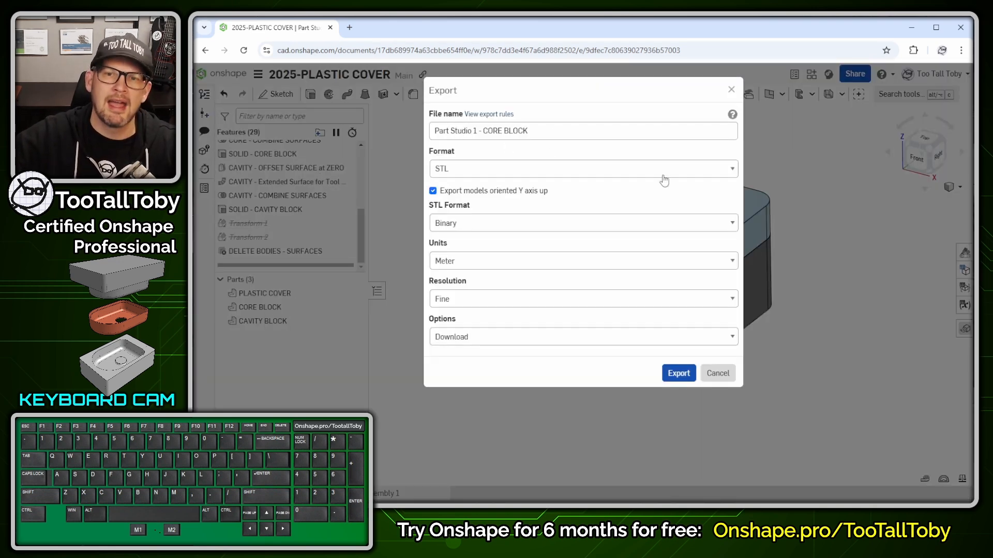
click(691, 174)
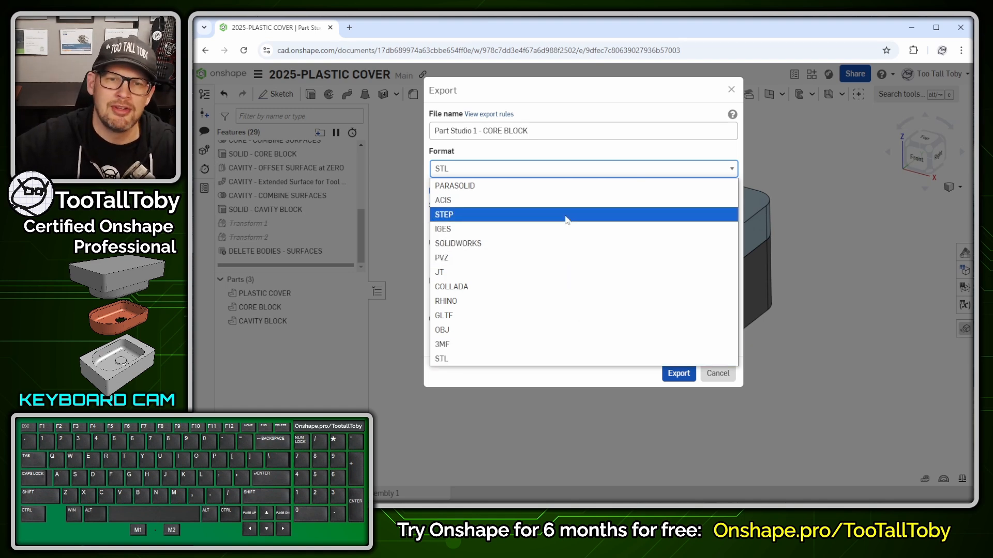
click(566, 216)
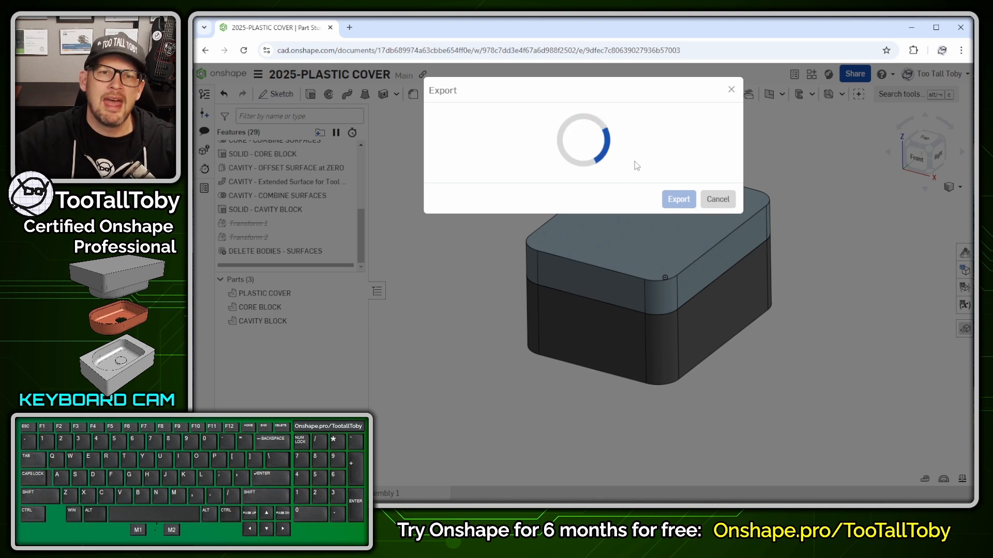
click(679, 369)
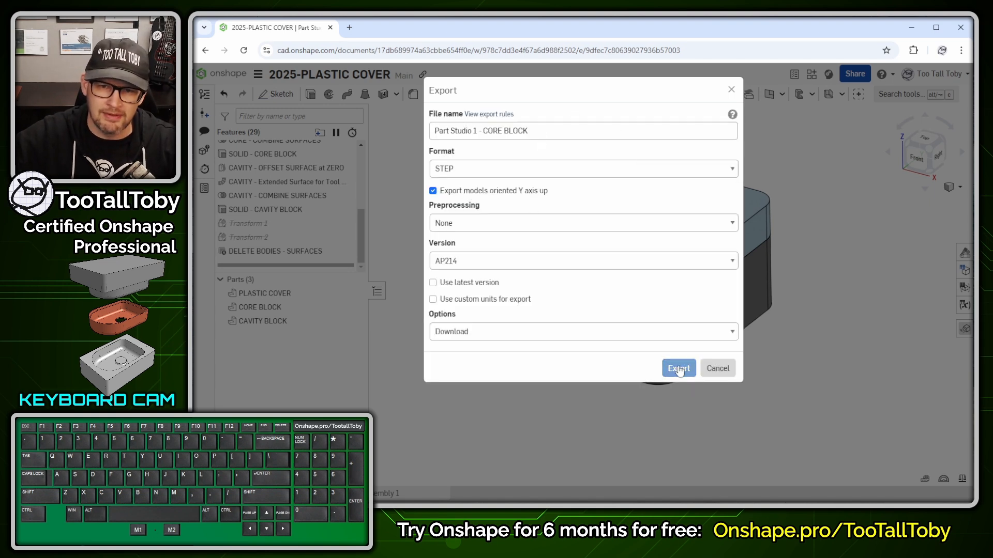
click(497, 332)
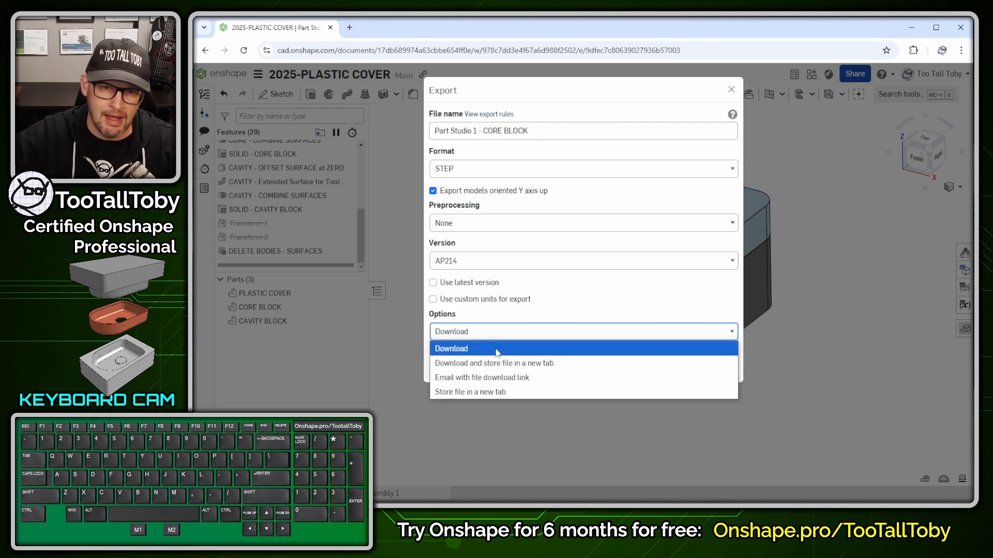
click(476, 349)
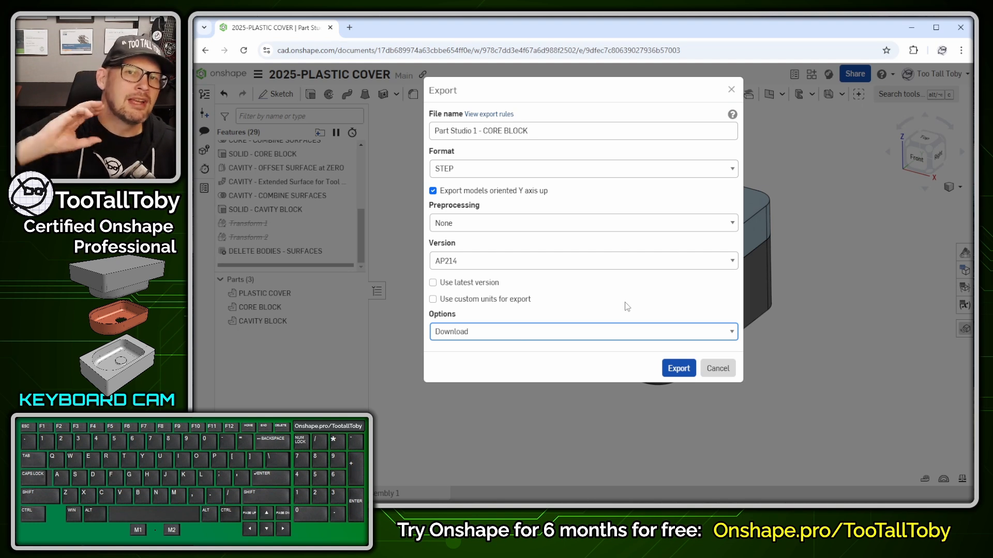